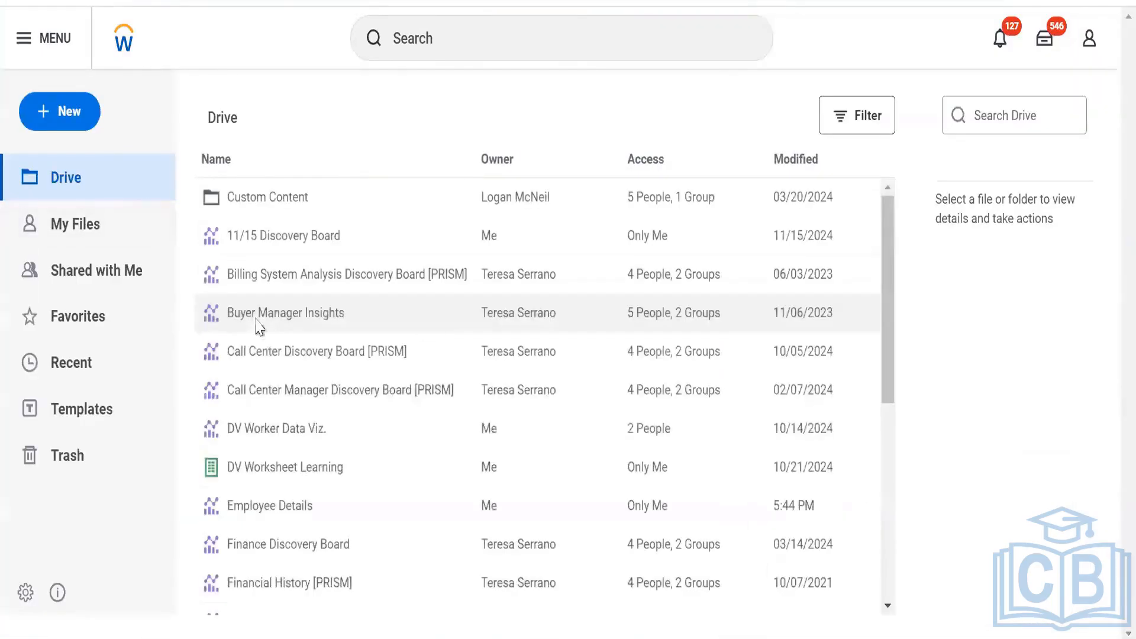
Create a new discovery board in Drive named "DV DB 11/18".
scroll(362, 362, "down", 5)
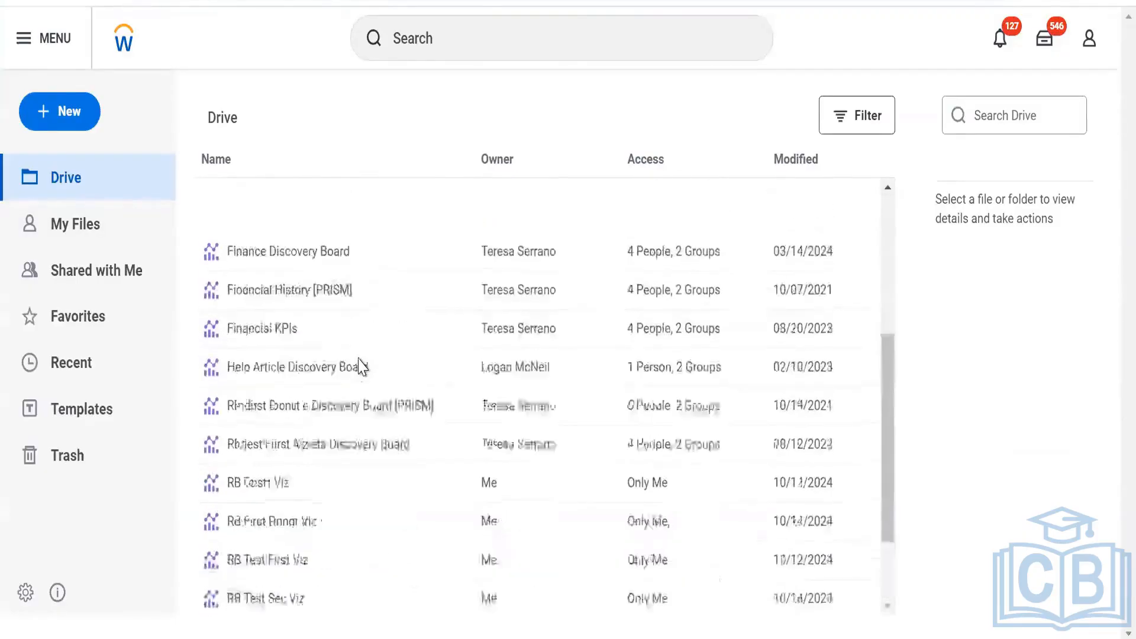
scroll(363, 367, "up", 5)
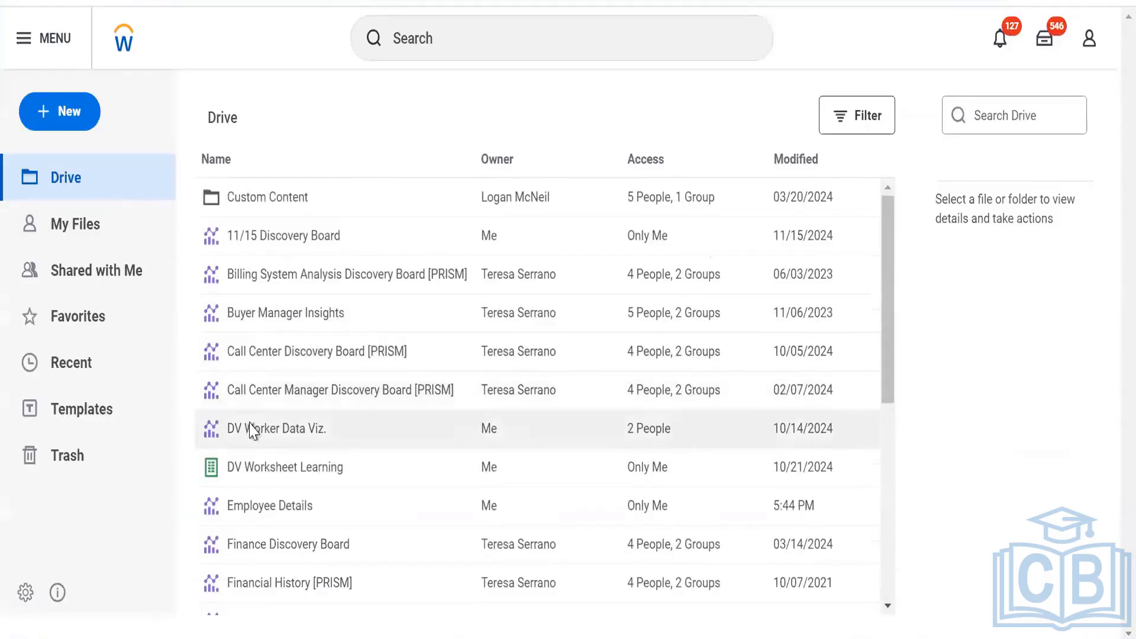
left_click(82, 111)
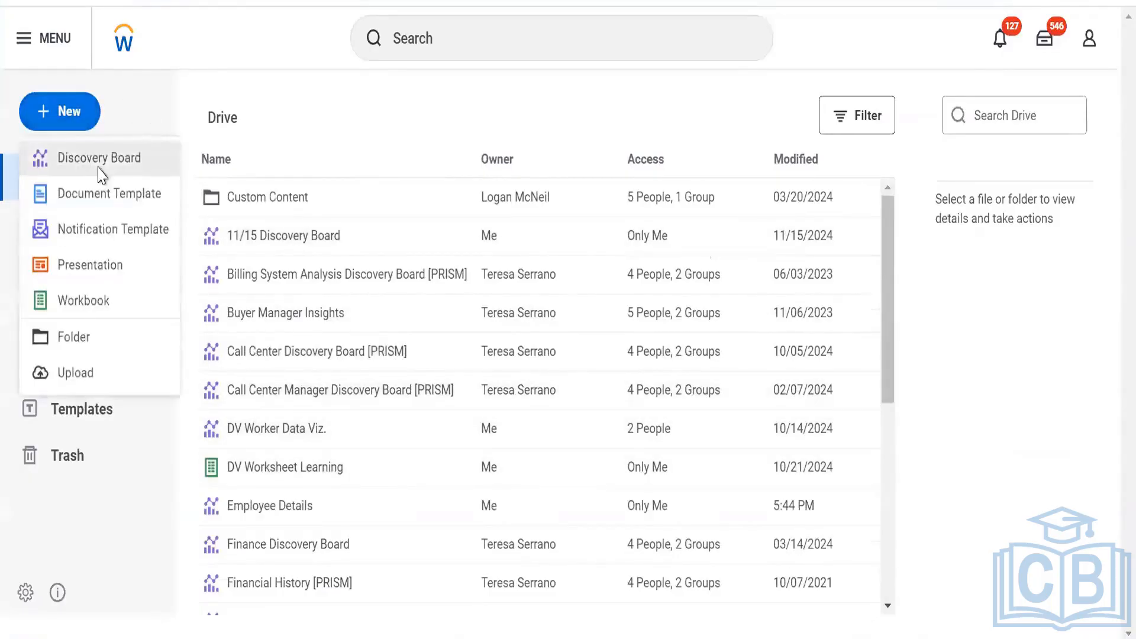
left_click(99, 174)
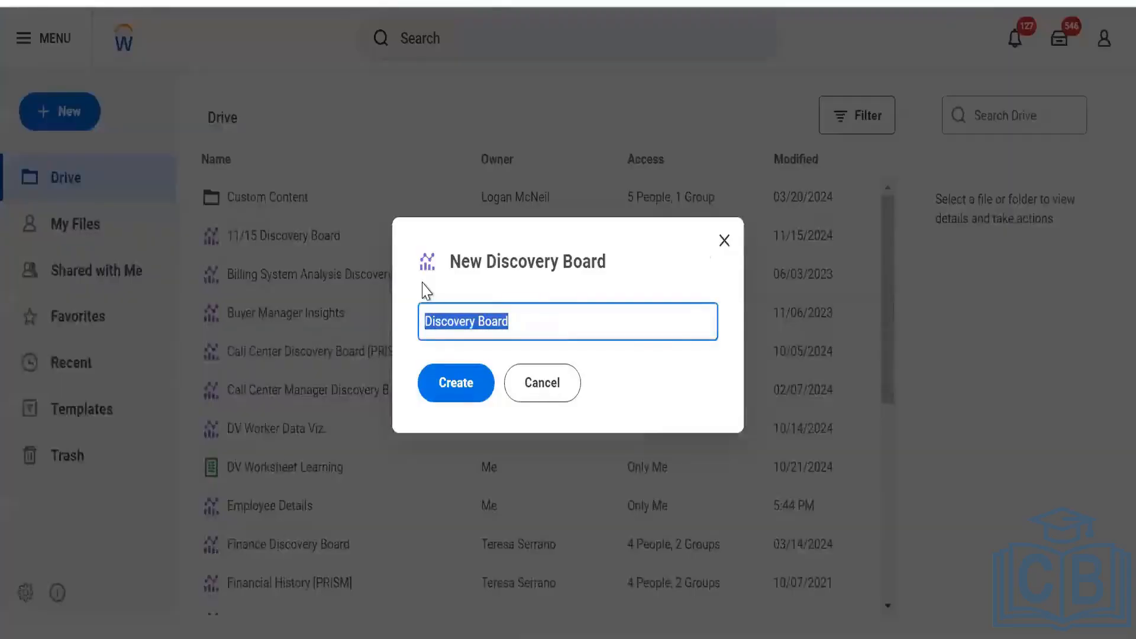
type("D")
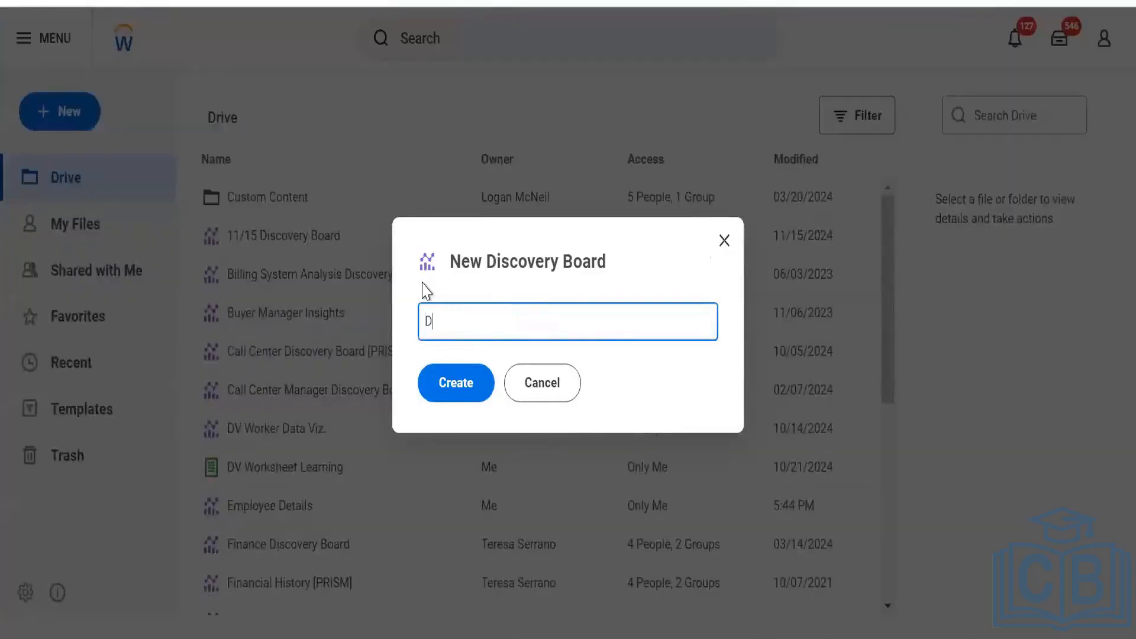
type("V 11/18 DB")
key("BackSpace")
key("BackSpace")
key("BackSpace")
type("DB")
left_click(471, 402)
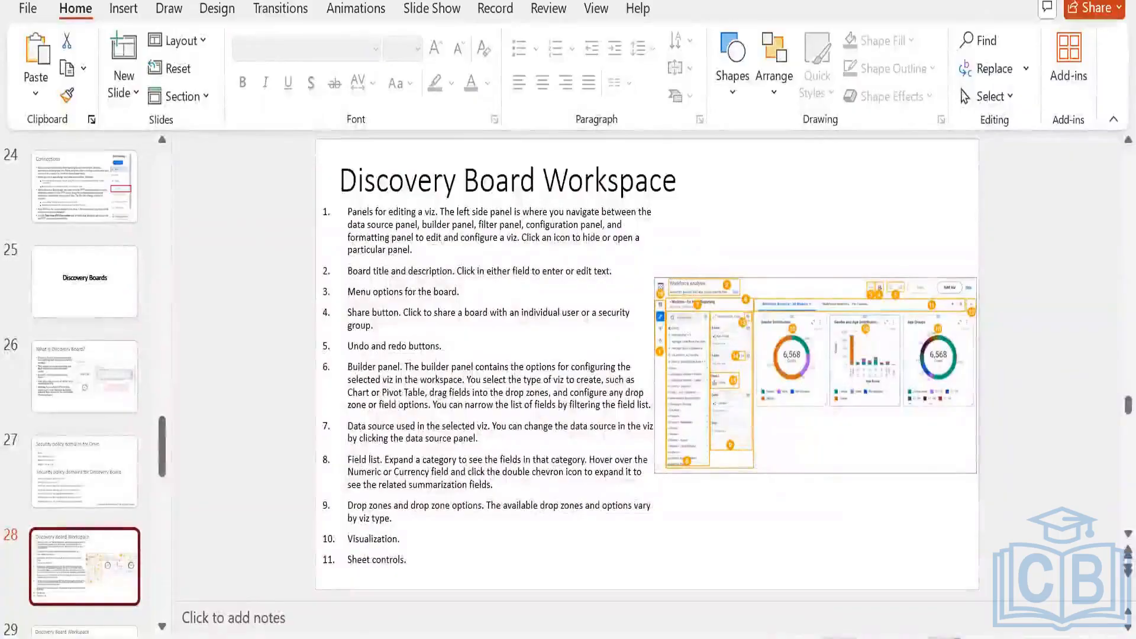
Switch to PowerPoint and present the Discovery Board Workspace slide.
key("shift+F5")
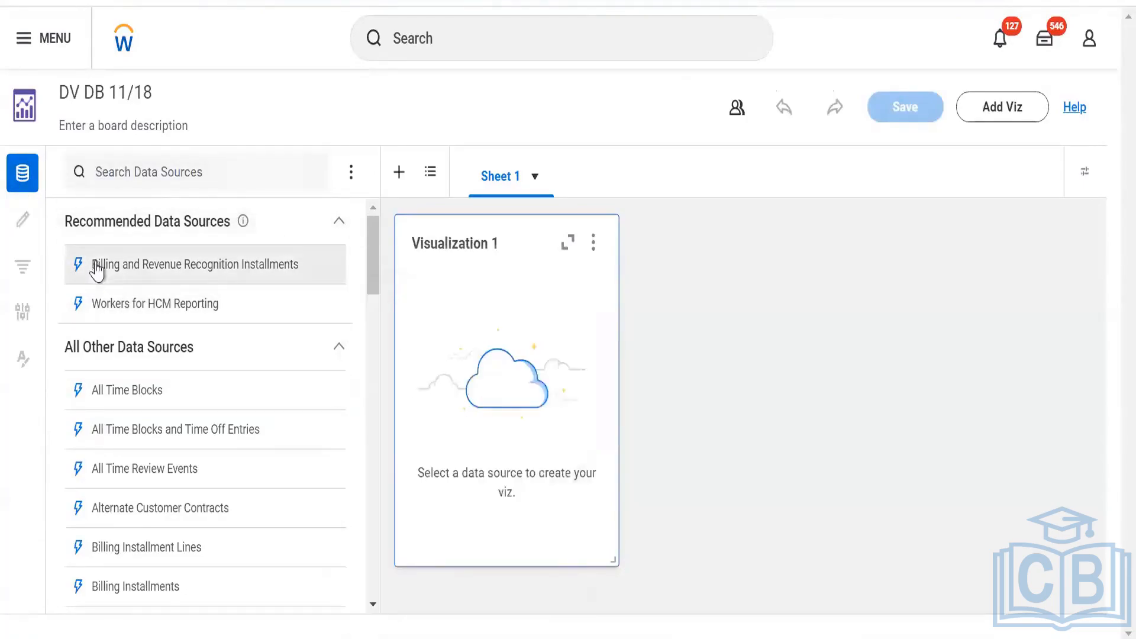
Search the board's data sources for "pds" and clear the search term.
mouse_move(80, 277)
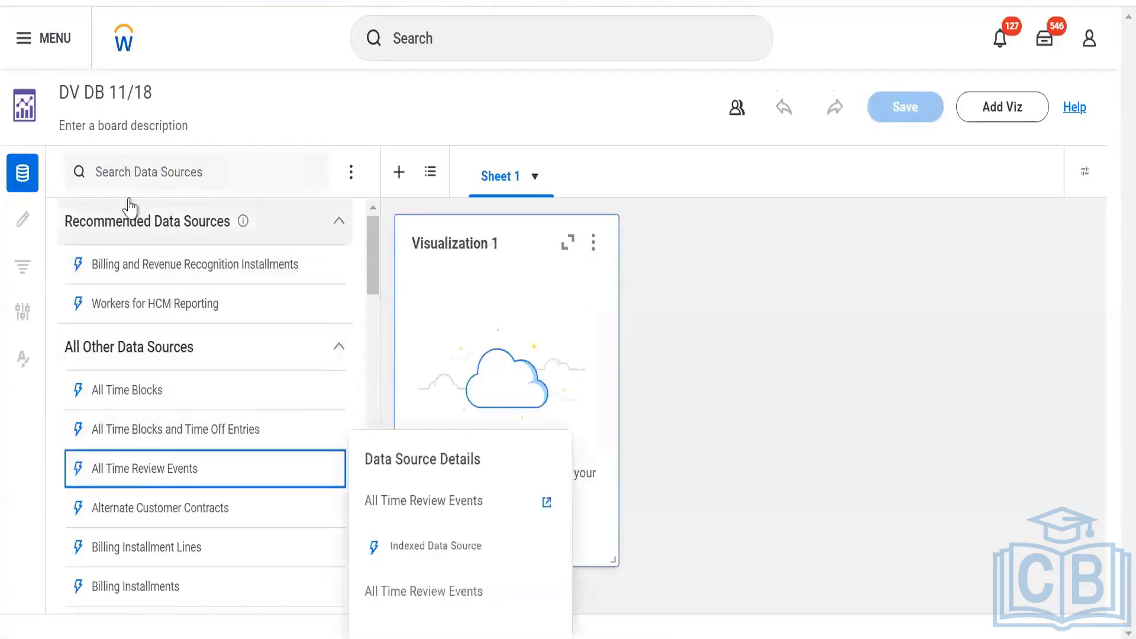
left_click(146, 174)
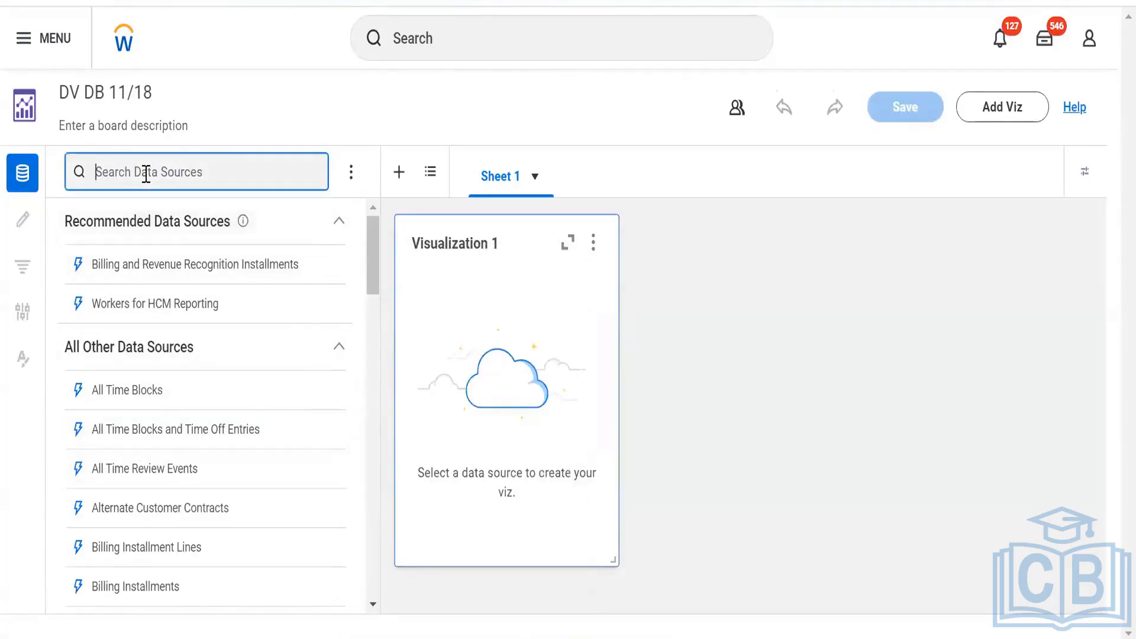
type("pds")
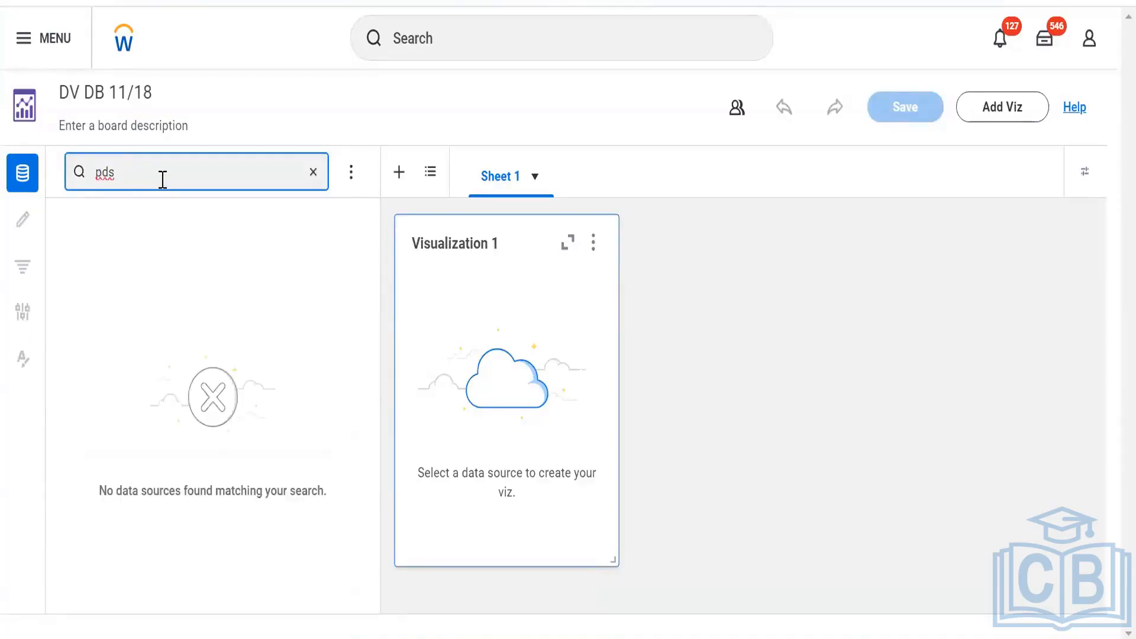
key("BackSpace")
key("BackSpace")
key("BackSpace")
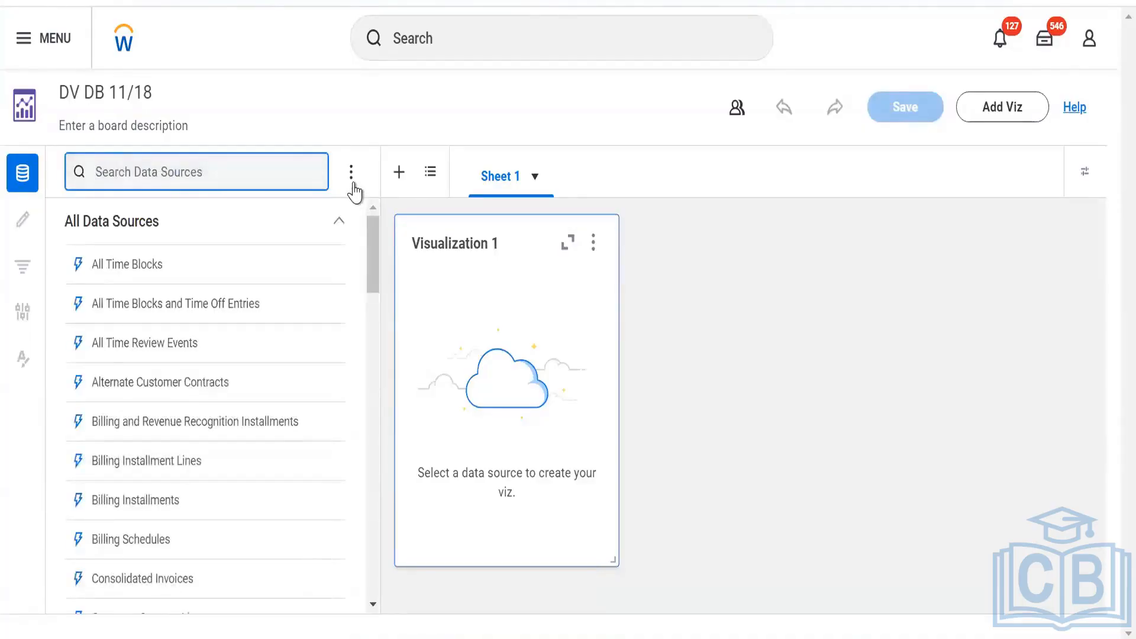
Search the data sources for "pds" with both the curated-only and recommended data source options turned off.
left_click(351, 174)
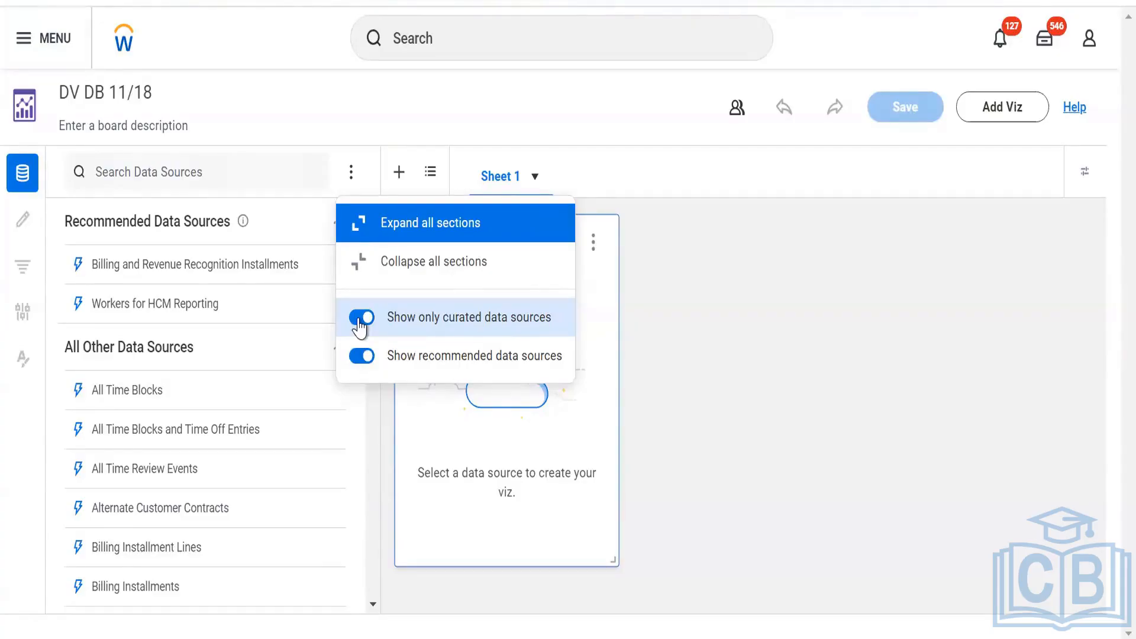
left_click(176, 178)
type("pds")
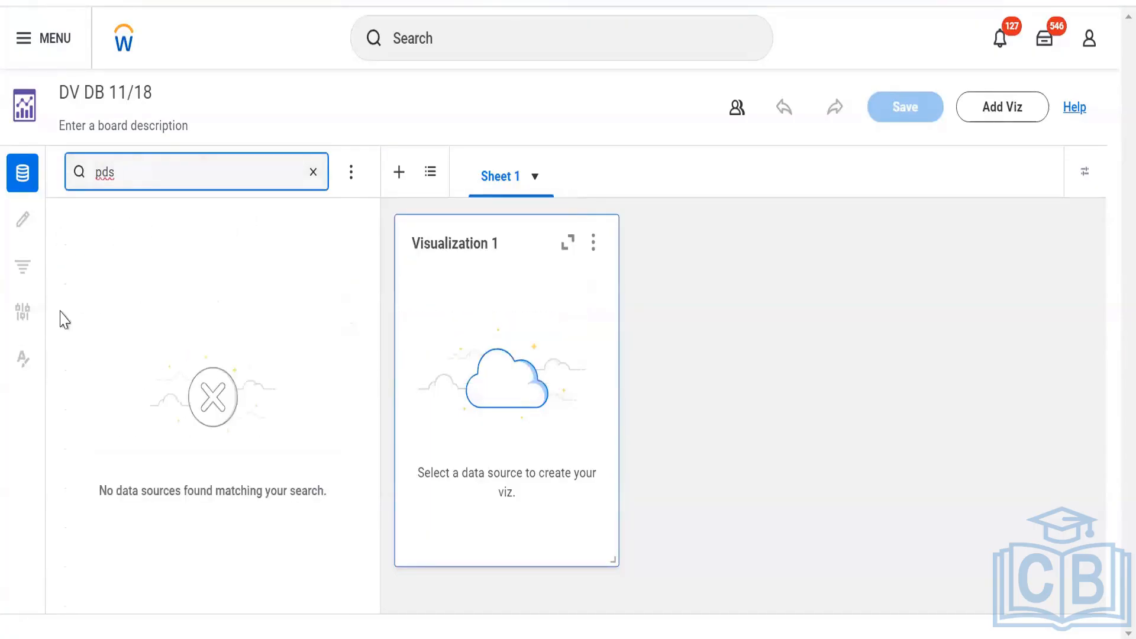
left_click(351, 172)
left_click(362, 223)
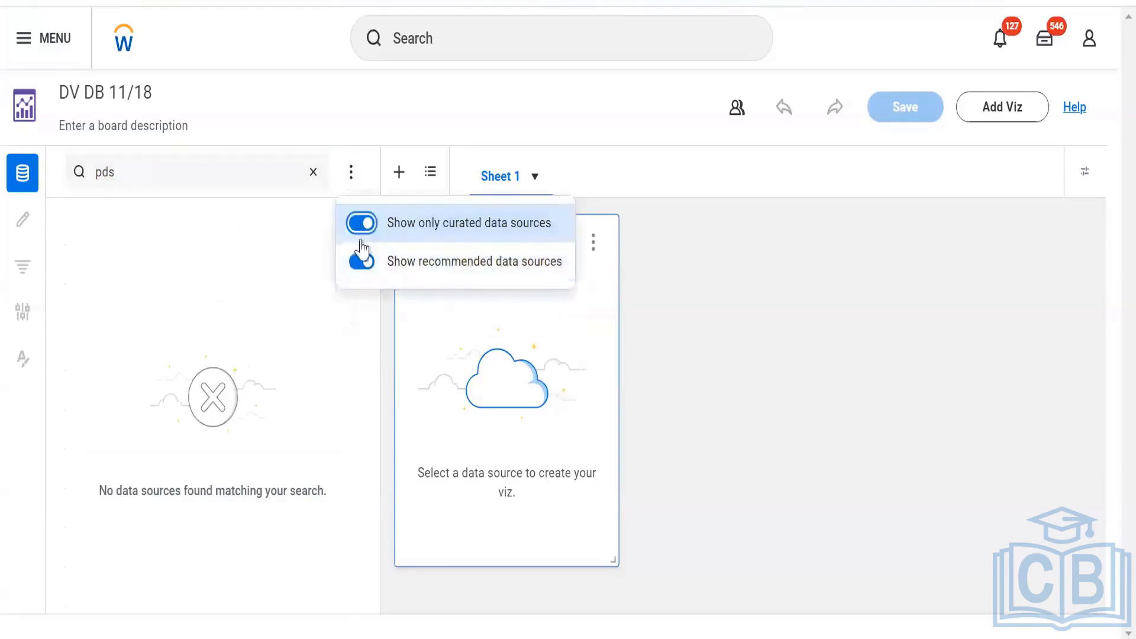
left_click(362, 262)
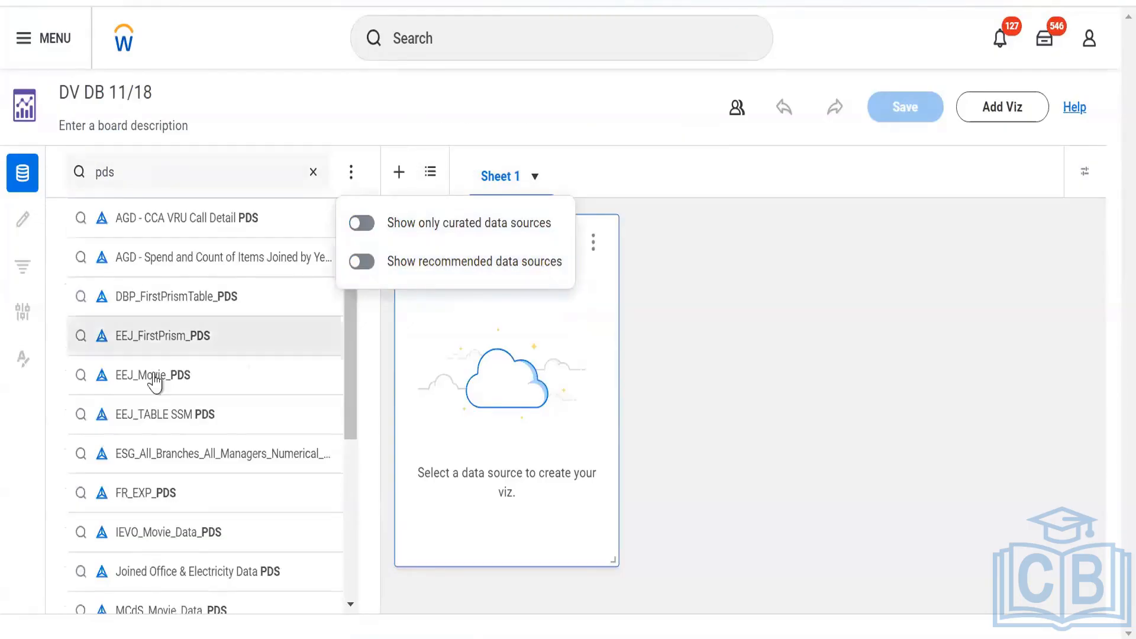
Look through the PDS data sources and view the details of PDS_Employee_Overview.
scroll(157, 378, "down", 2)
mouse_move(155, 383)
scroll(155, 382, "down", 2)
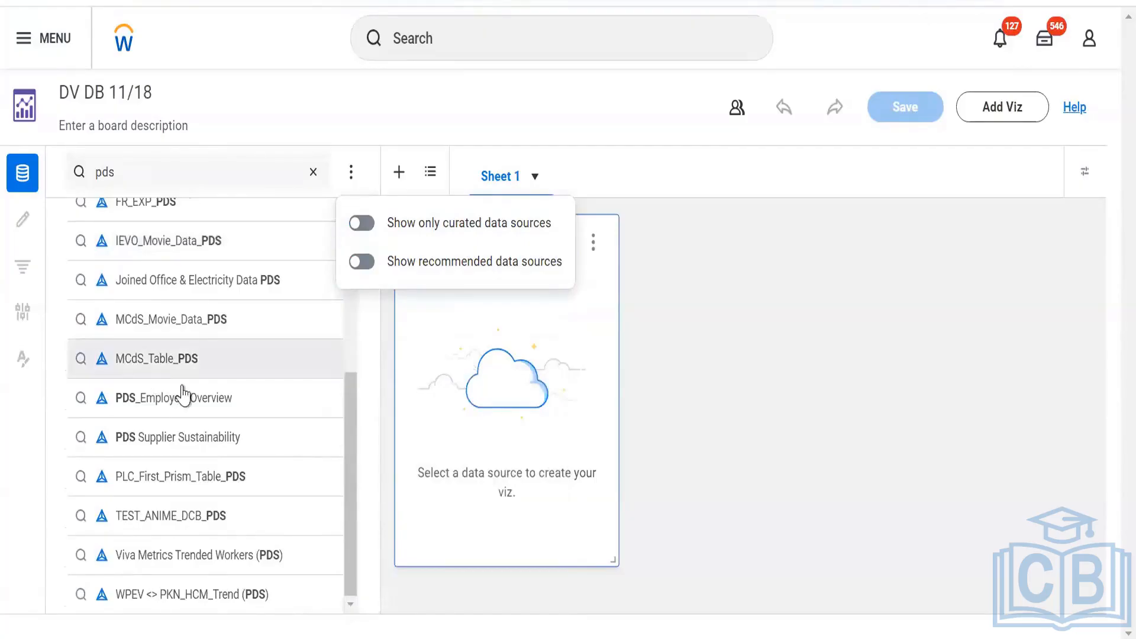
mouse_move(127, 400)
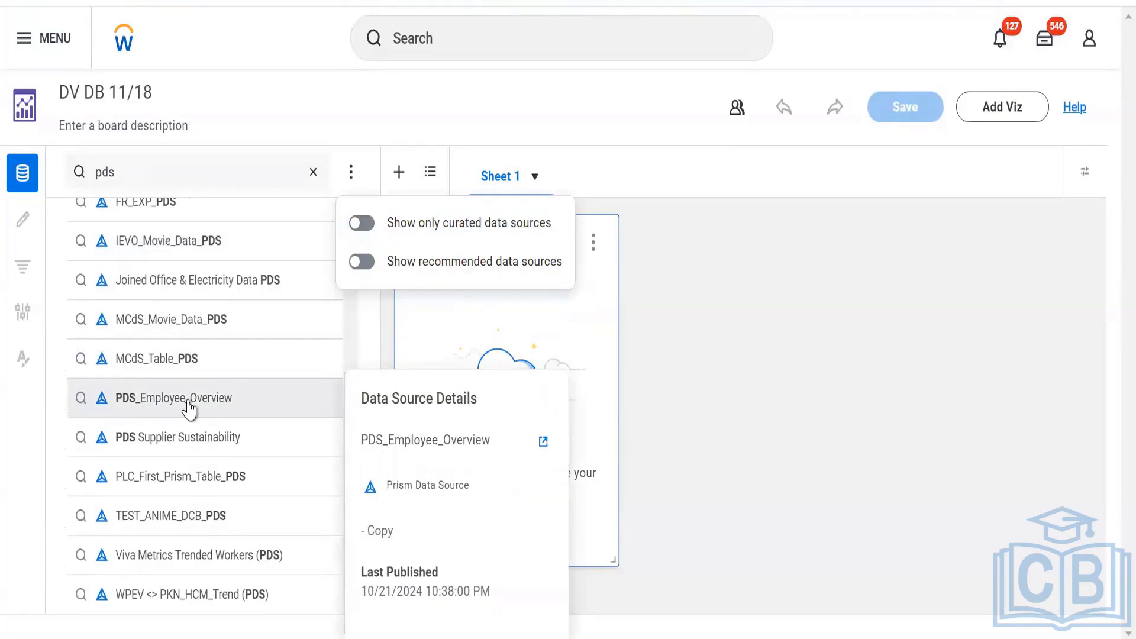
scroll(190, 408, "up", 2)
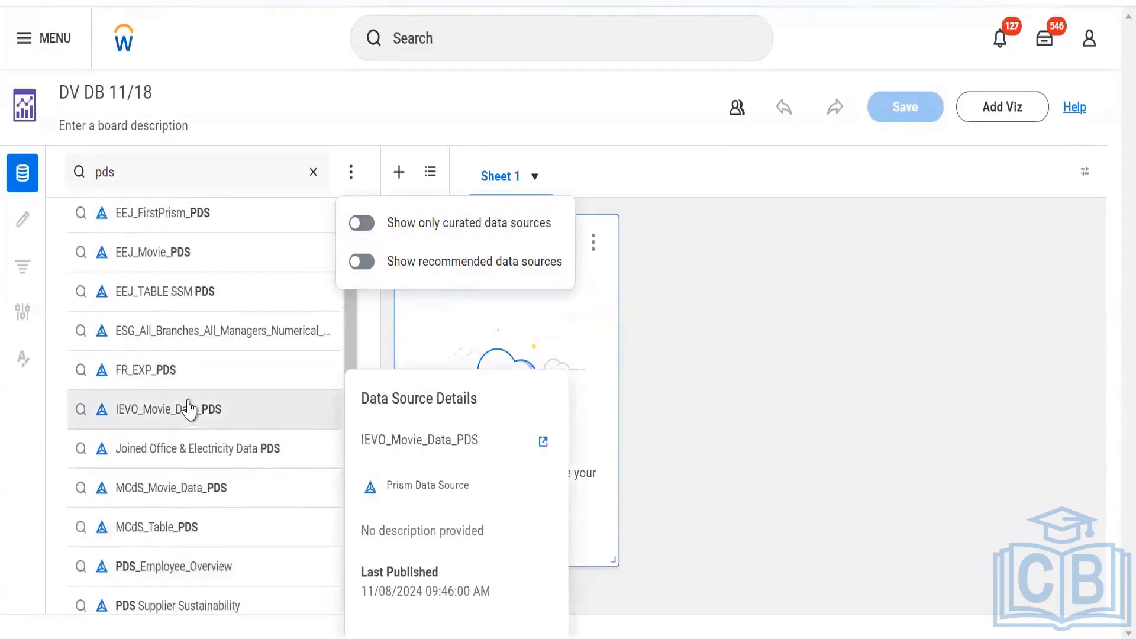
scroll(189, 408, "up", 2)
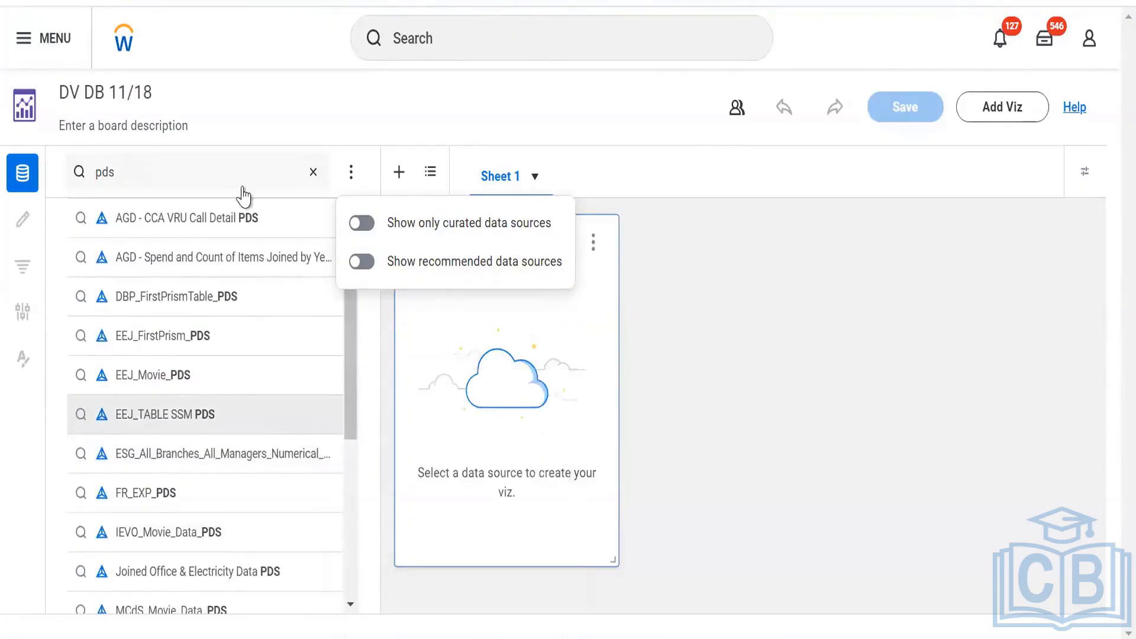
Clear the search, look up "worker for hcm rep" and select Workers for HCM Reporting as the visualization's data source.
left_click(311, 172)
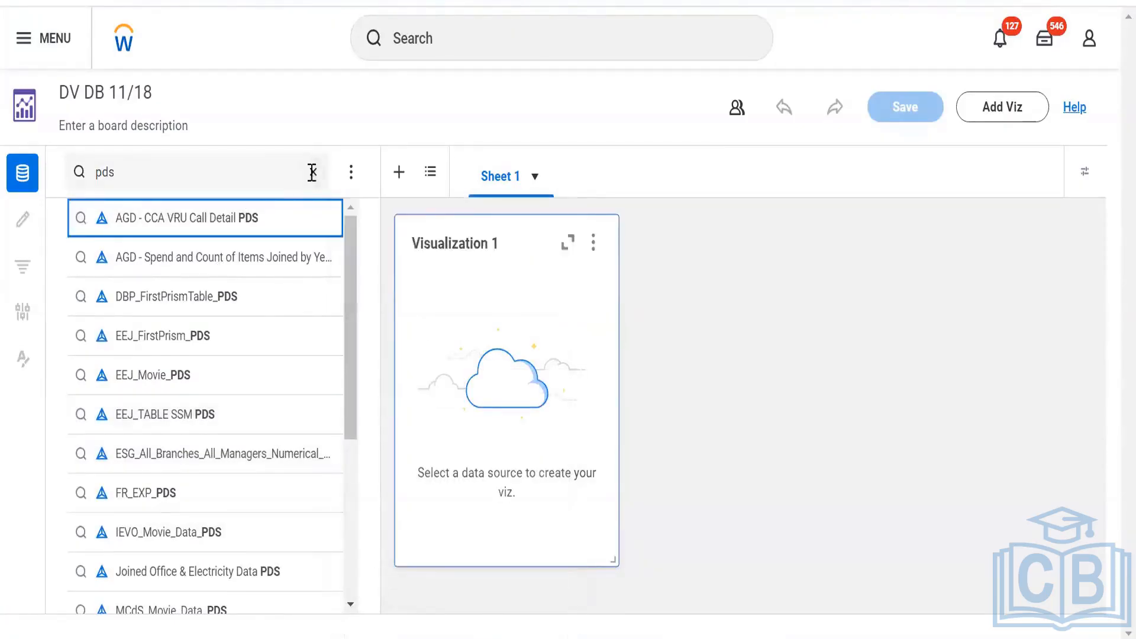
left_click(311, 173)
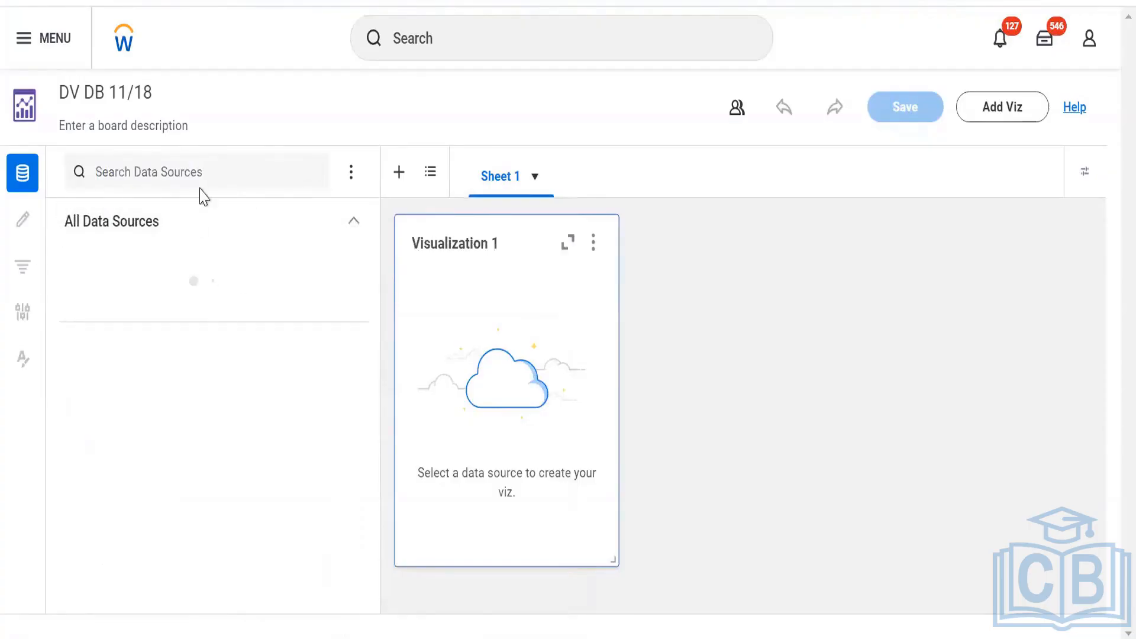
left_click(201, 183)
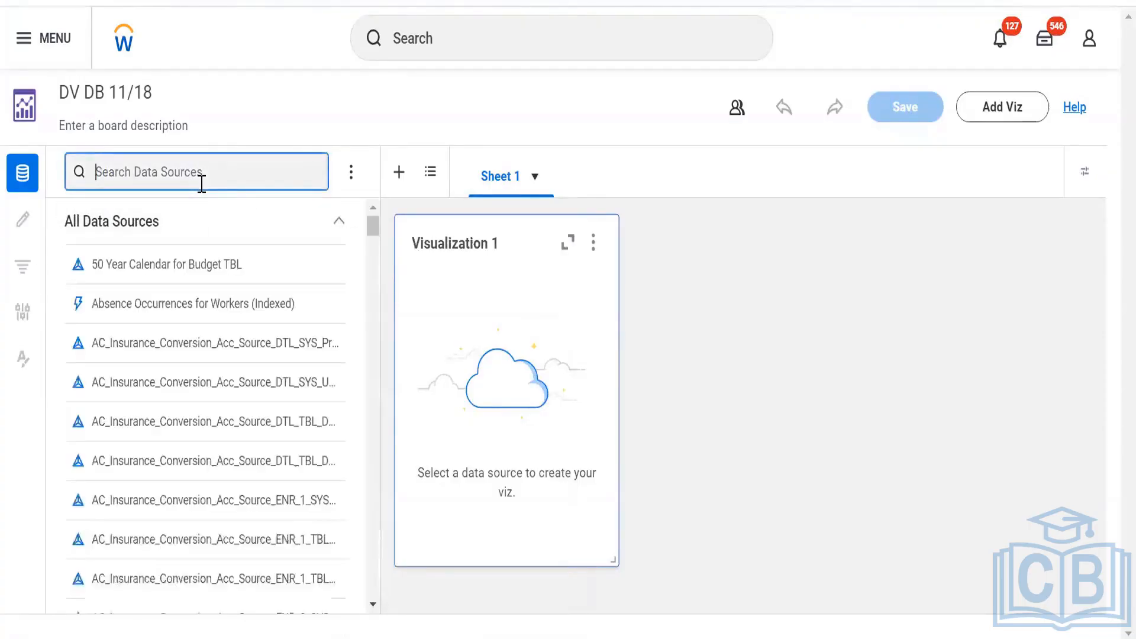
type("worker")
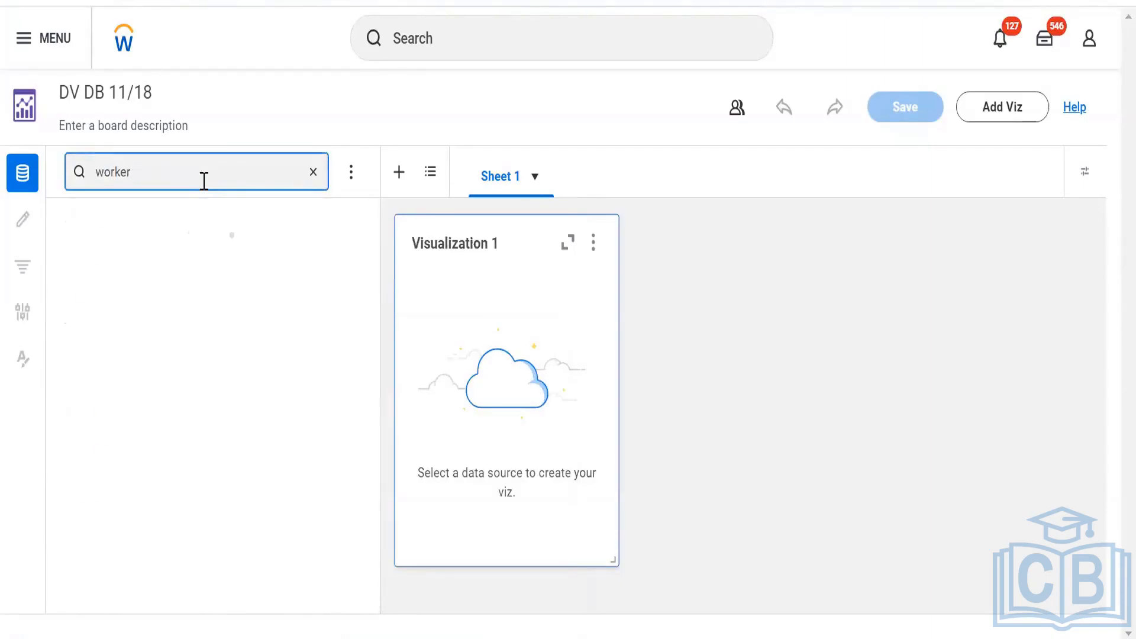
type(" for hcm rep")
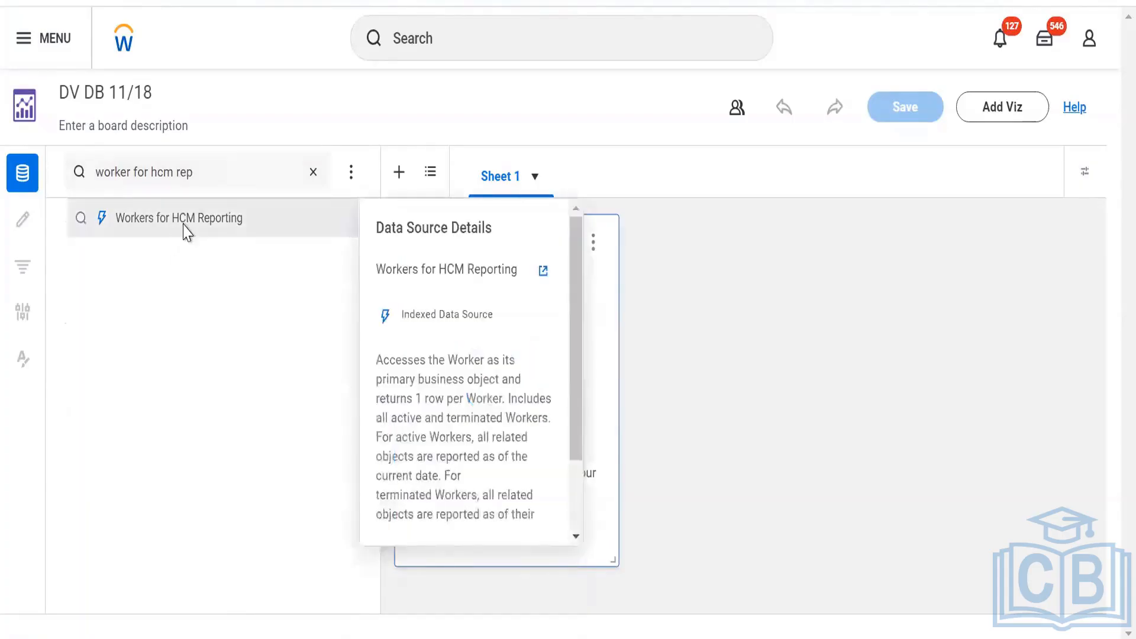
left_click(185, 233)
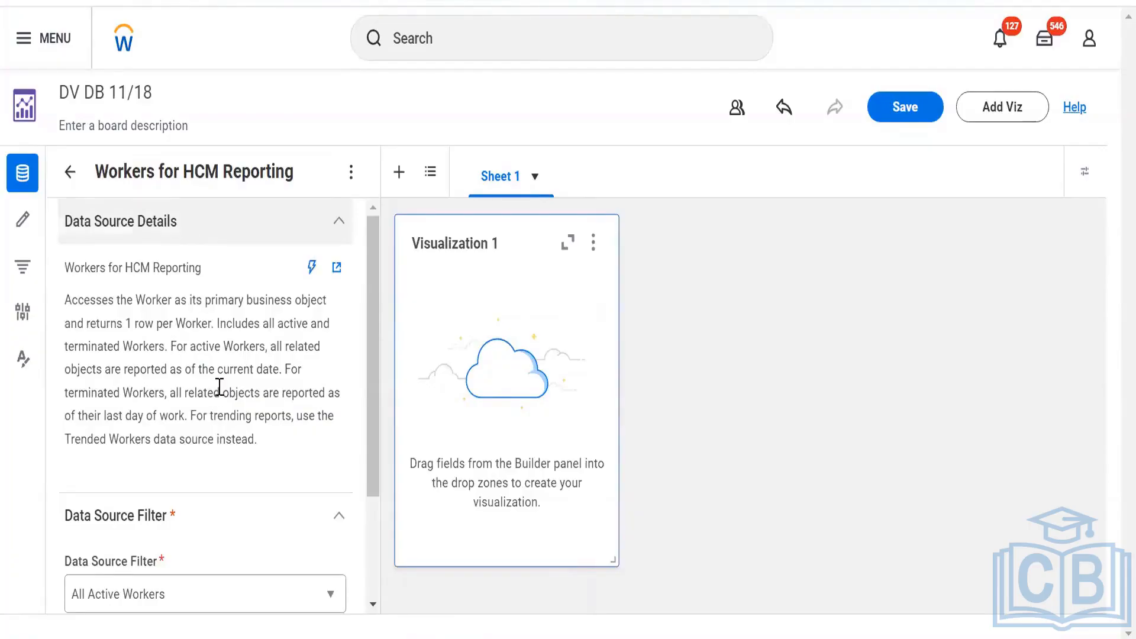
Set the Workers for HCM Reporting data source filter to All Workers.
scroll(219, 387, "down", 3)
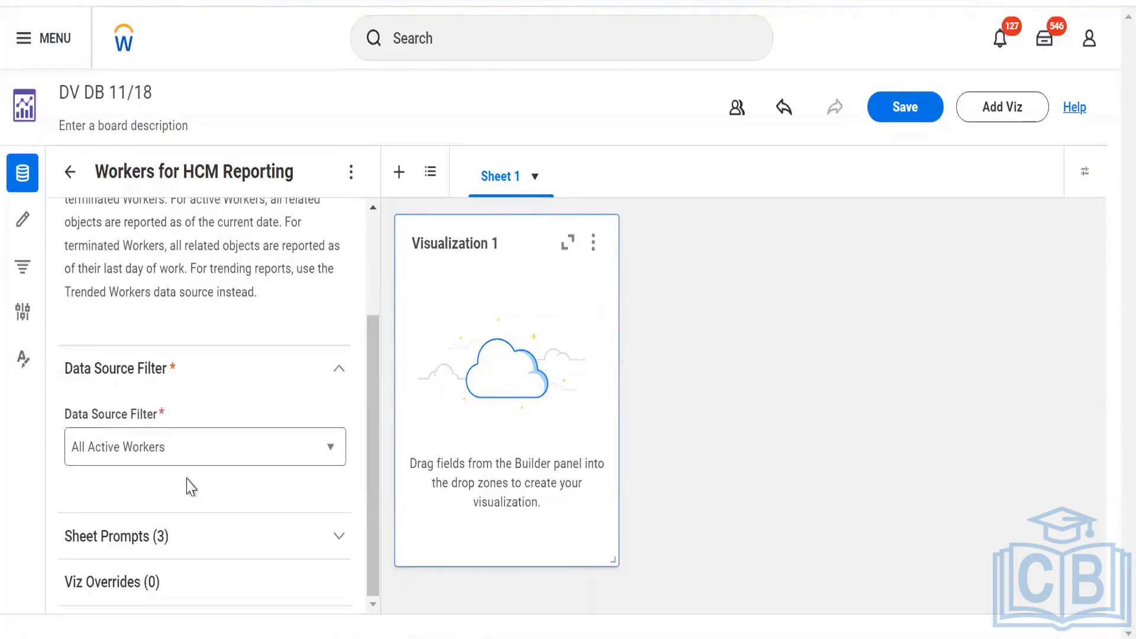
left_click(214, 458)
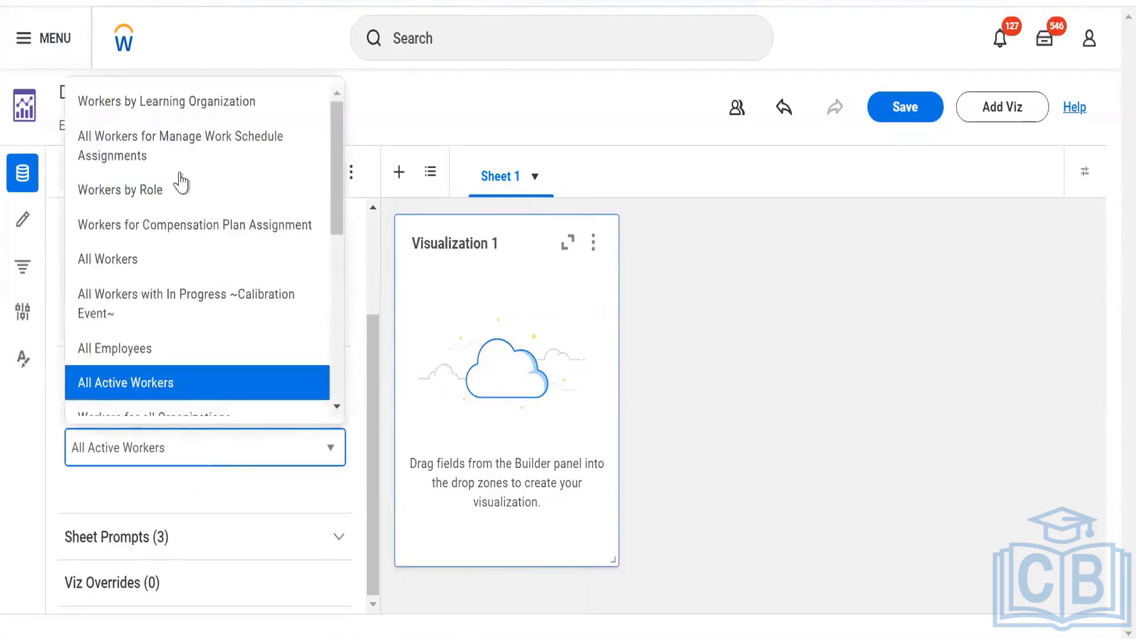
scroll(171, 322, "up", 5)
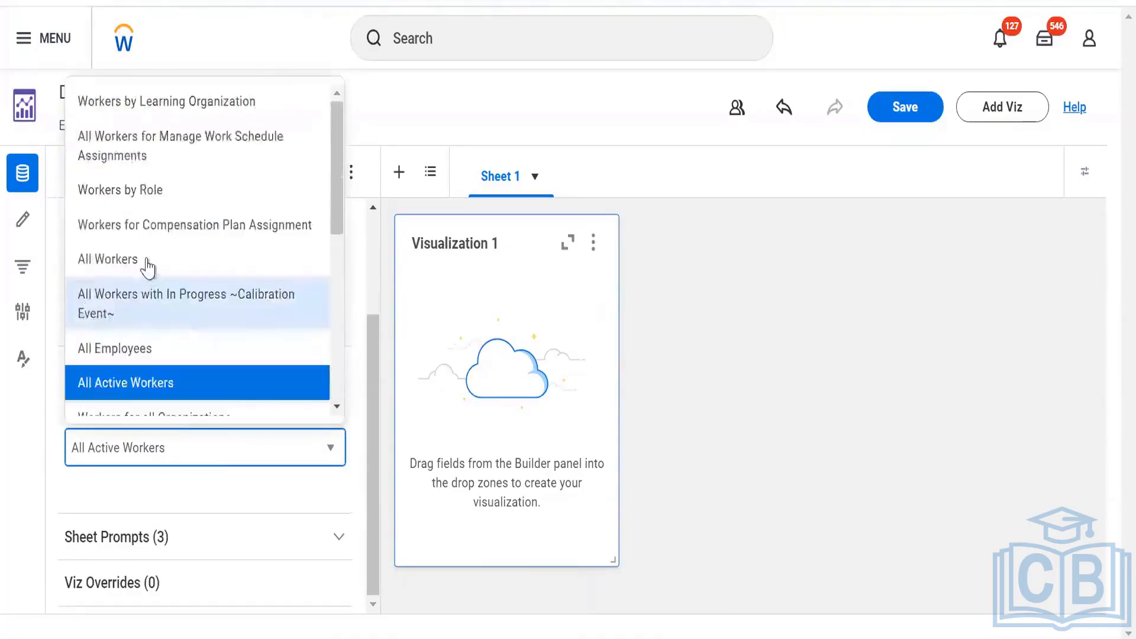
left_click(118, 416)
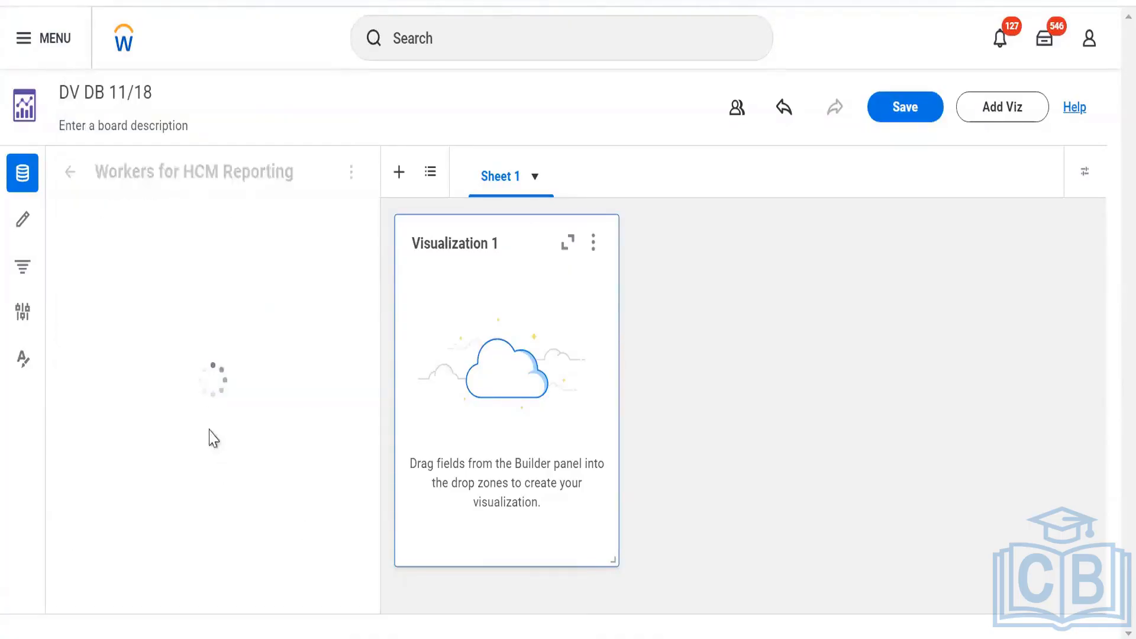
Expand the sheet prompts, review them and set Include Terminated Workers to True.
scroll(201, 465, "down", 3)
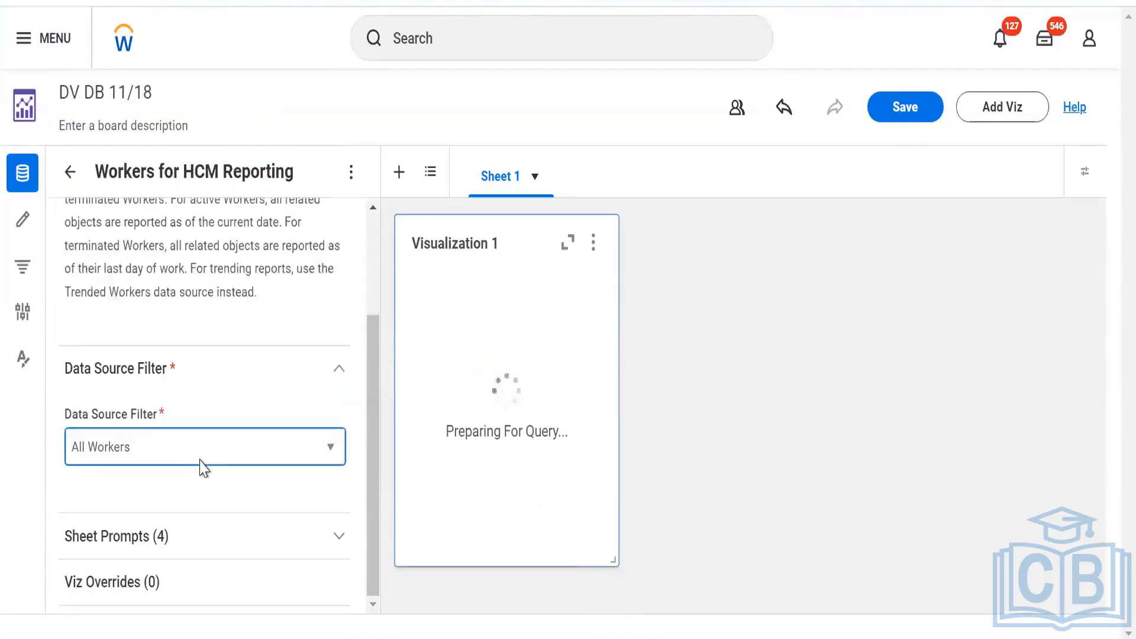
left_click(193, 537)
scroll(190, 533, "down", 5)
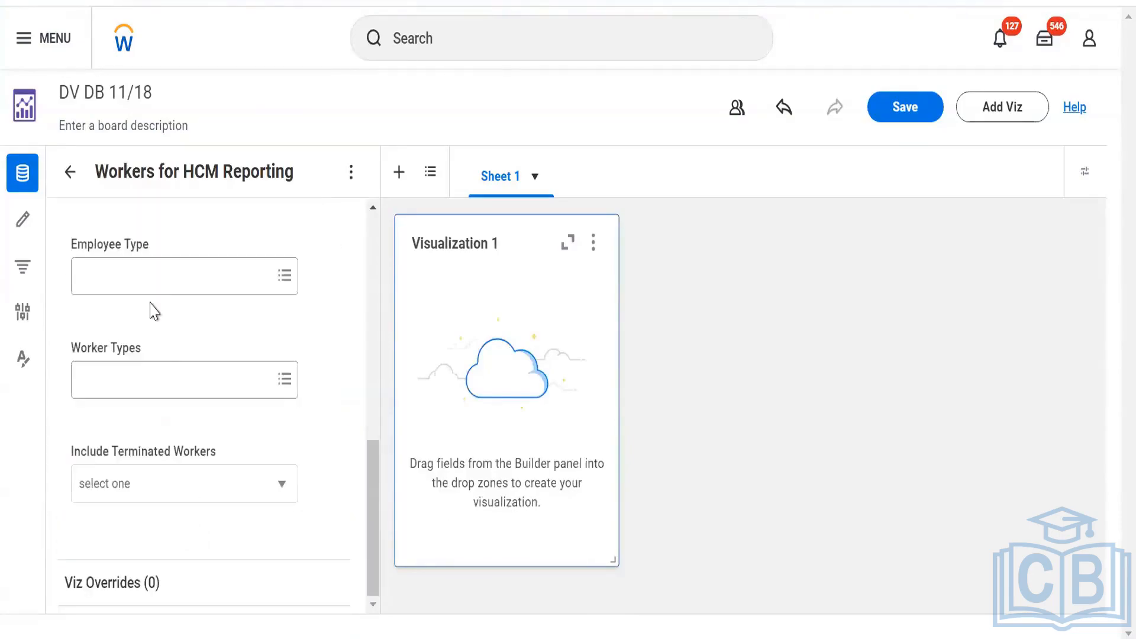
scroll(158, 314, "up", 4)
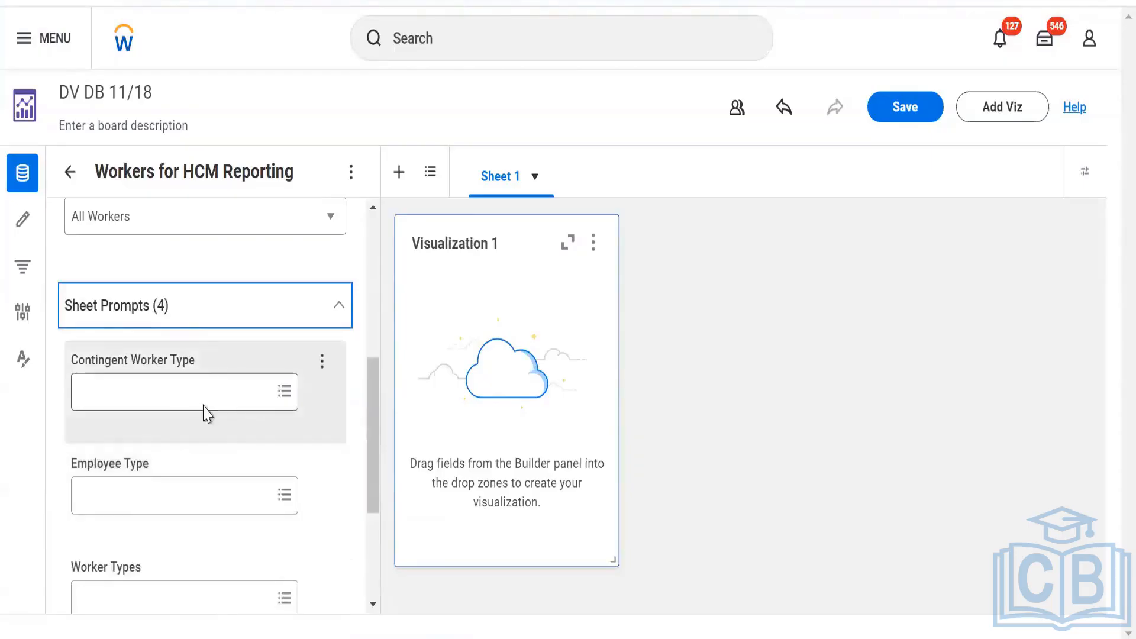
scroll(205, 411, "down", 4)
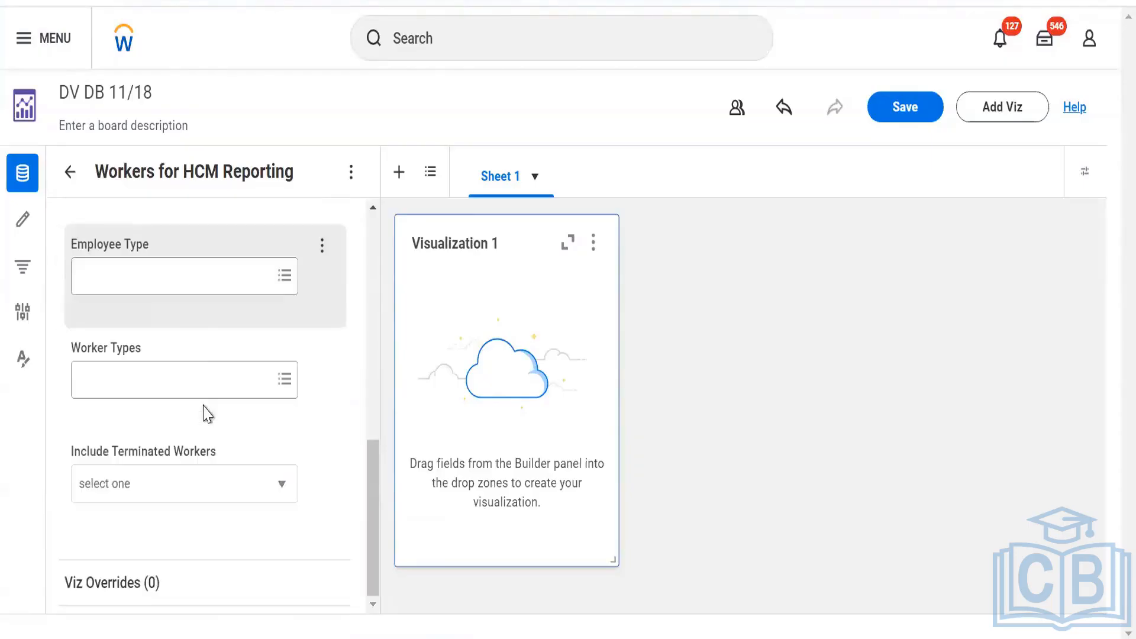
left_click(238, 500)
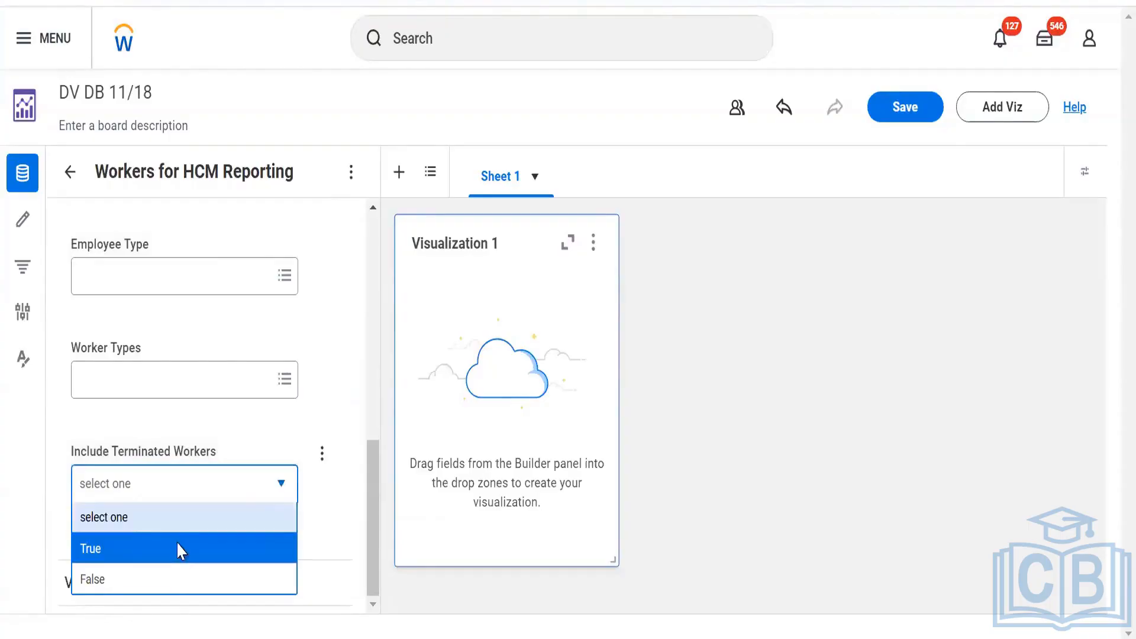
left_click(178, 548)
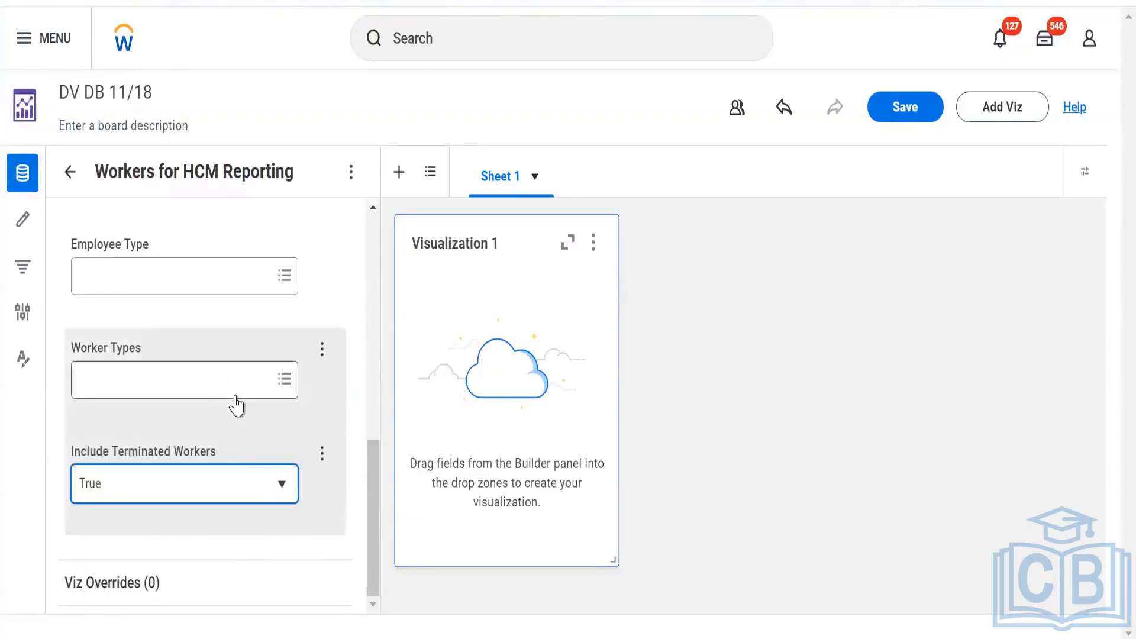
scroll(237, 405, "up", 4)
scroll(236, 404, "down", 4)
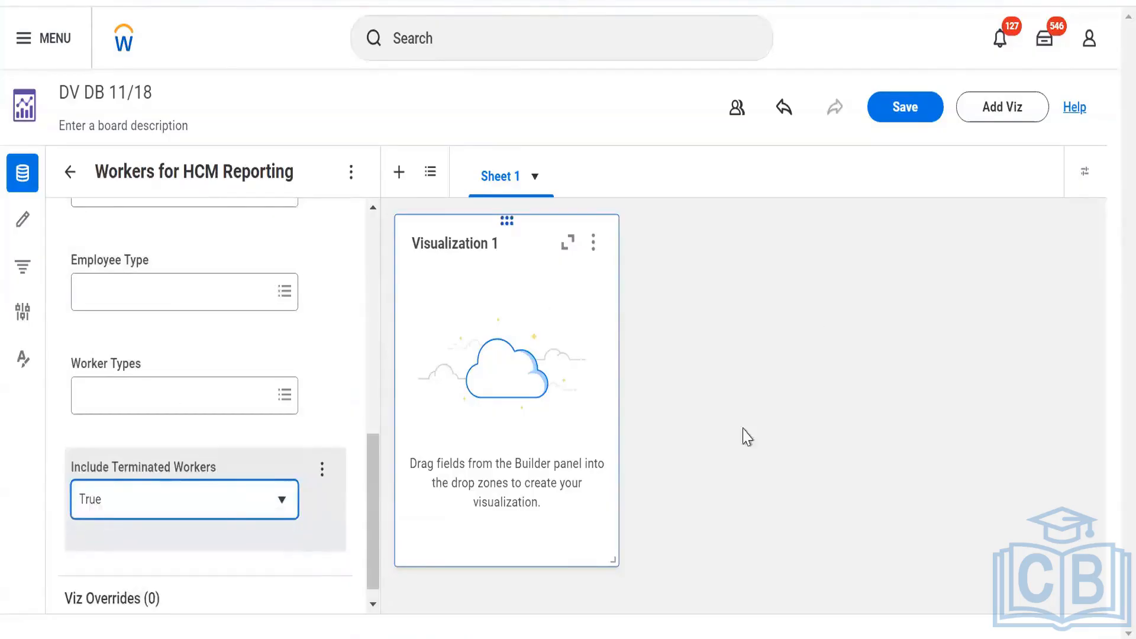
scroll(313, 396, "up", 10)
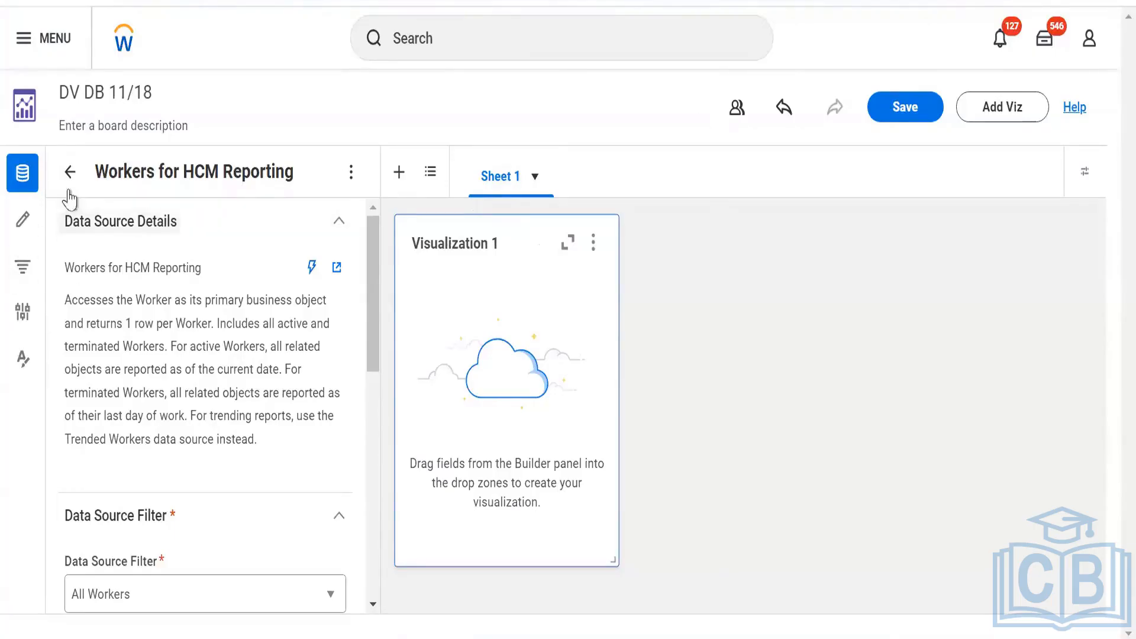
scroll(229, 491, "down", 5)
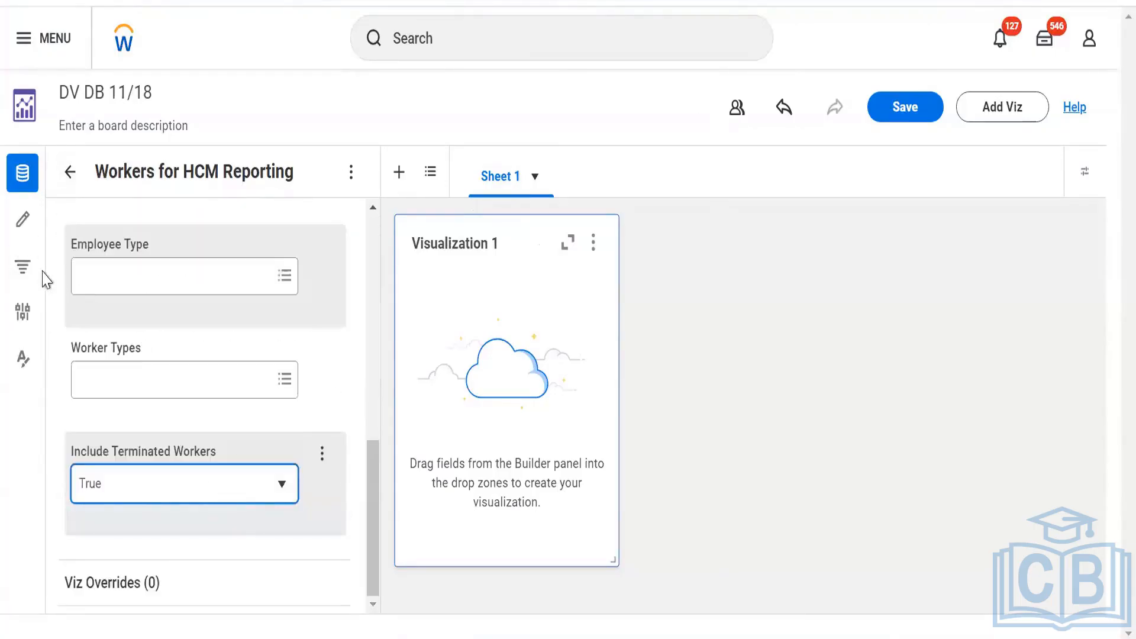
Open the visualization's field builder and look through the curated field sections and the field display options.
left_click(22, 239)
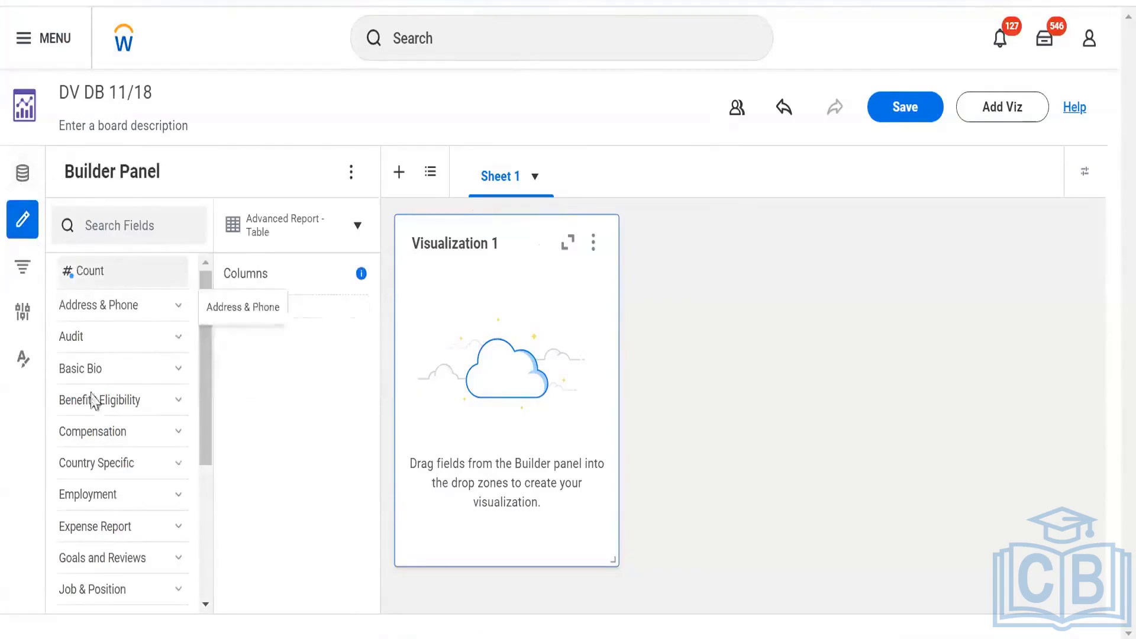
scroll(119, 395, "down", 4)
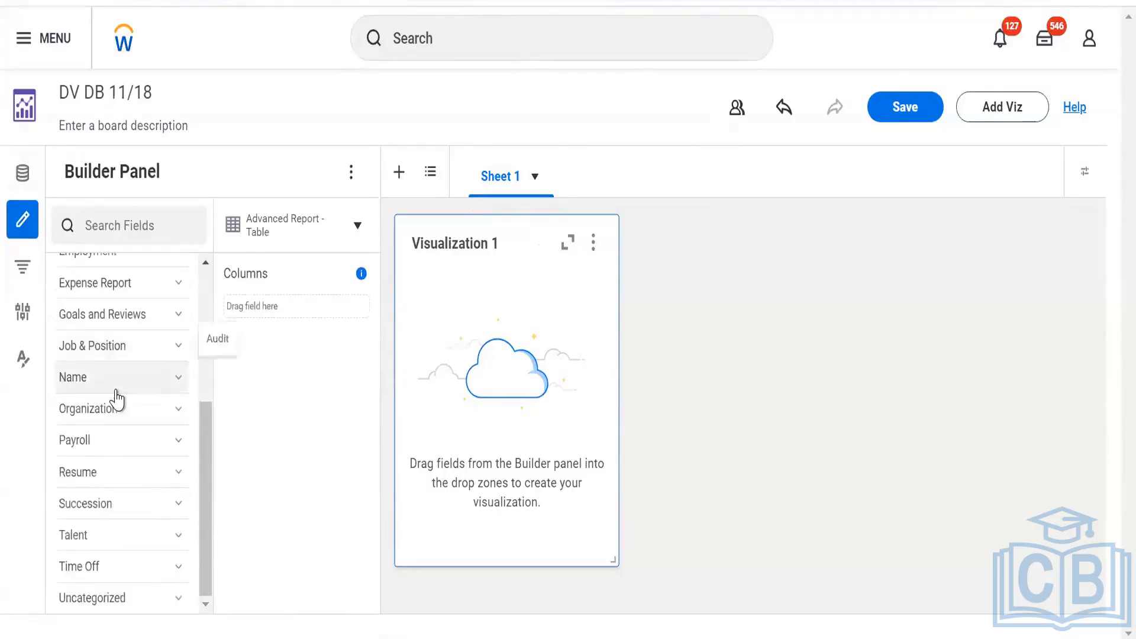
scroll(119, 397, "up", 4)
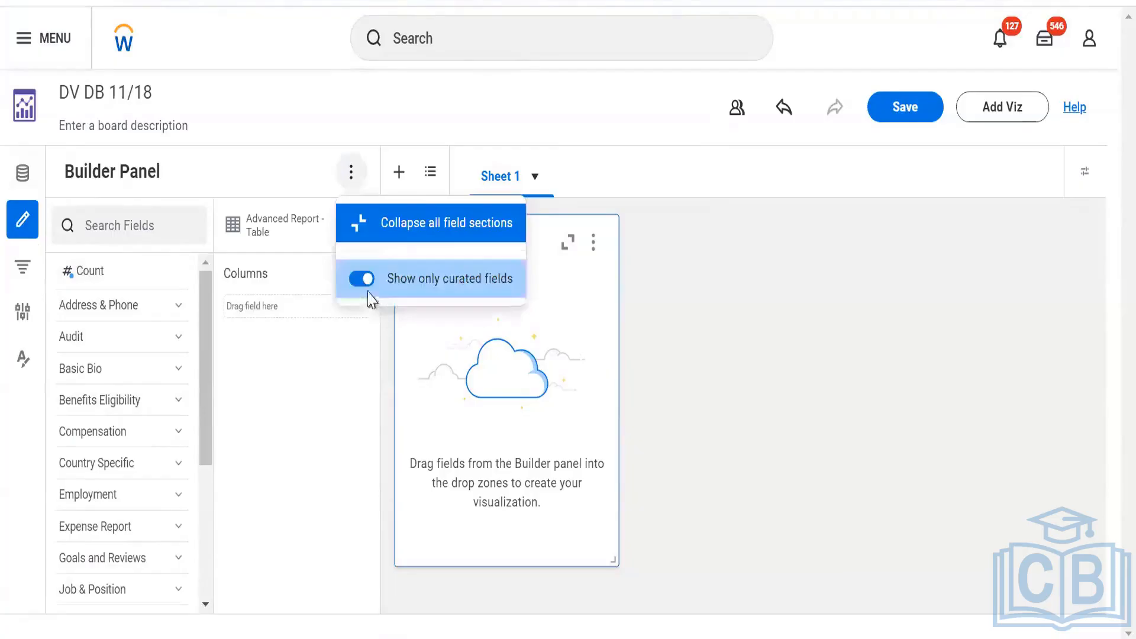
left_click(233, 134)
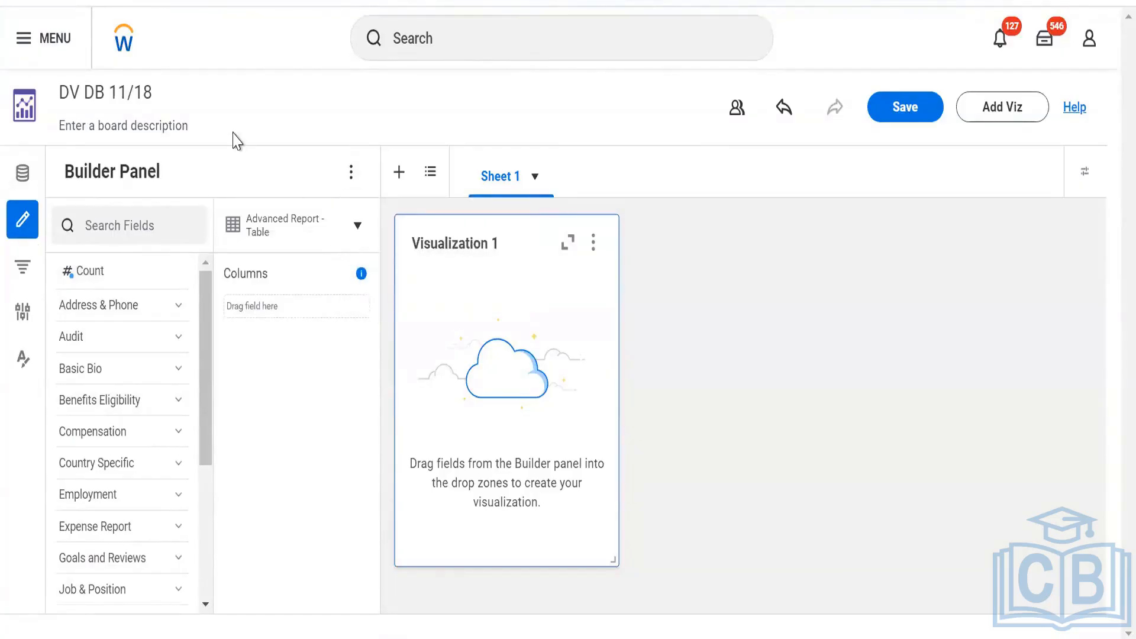
left_click(351, 172)
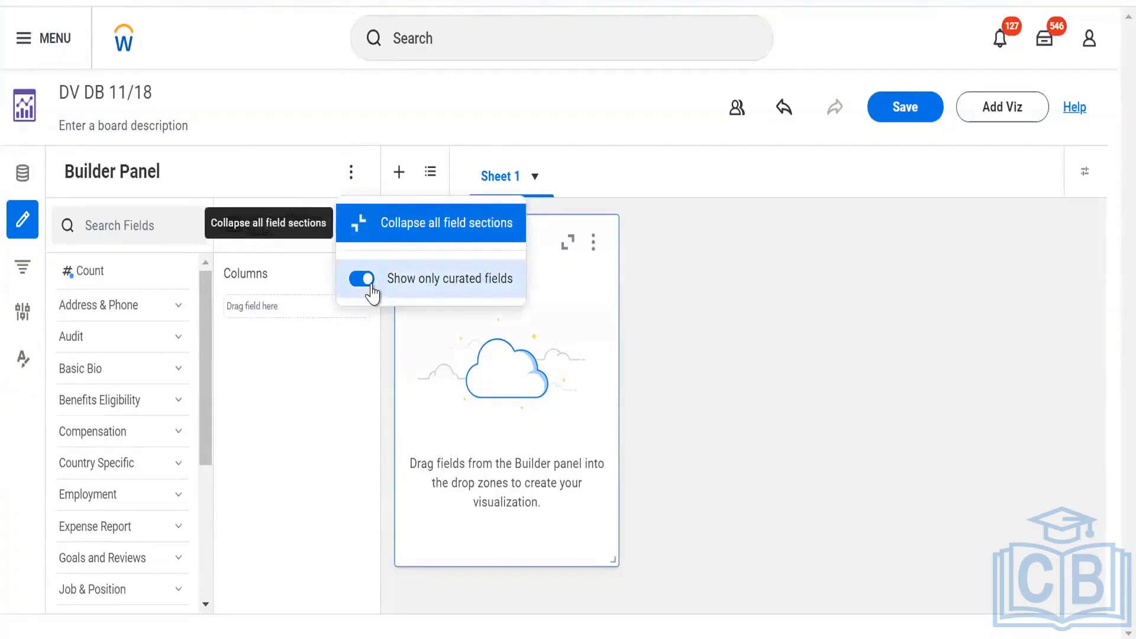
scroll(177, 483, "down", 5)
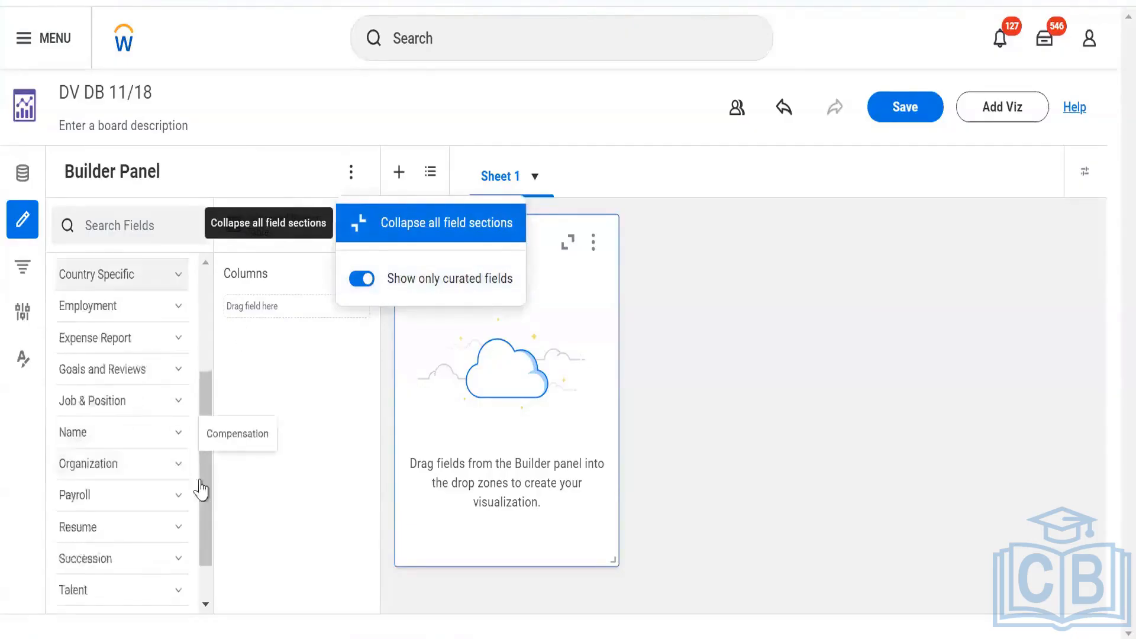
left_click(234, 490)
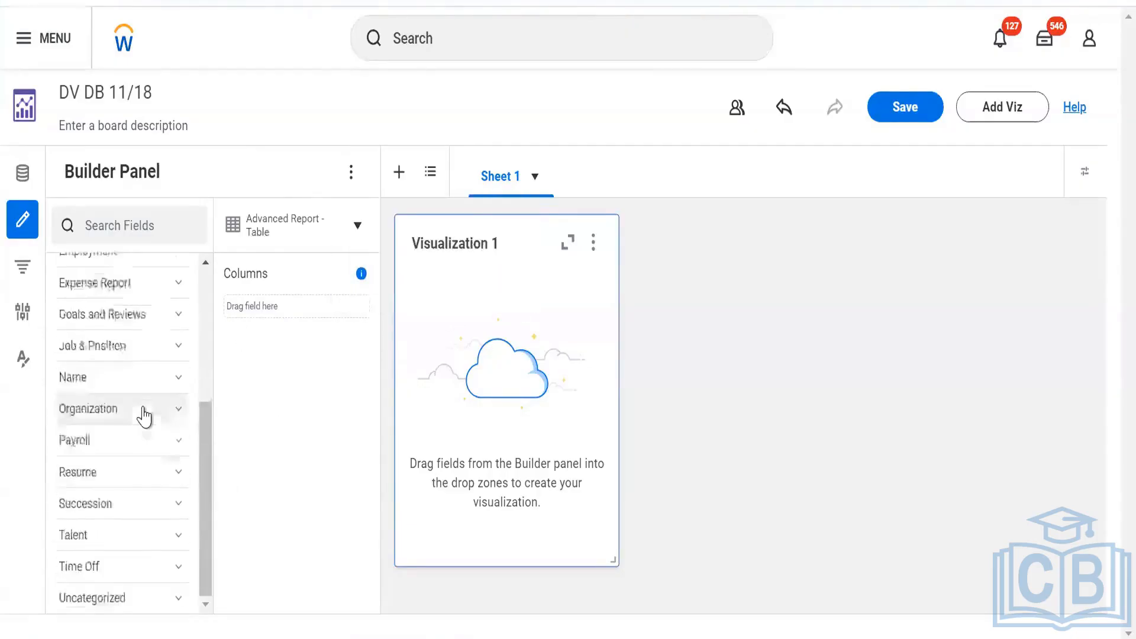
scroll(145, 418, "up", 5)
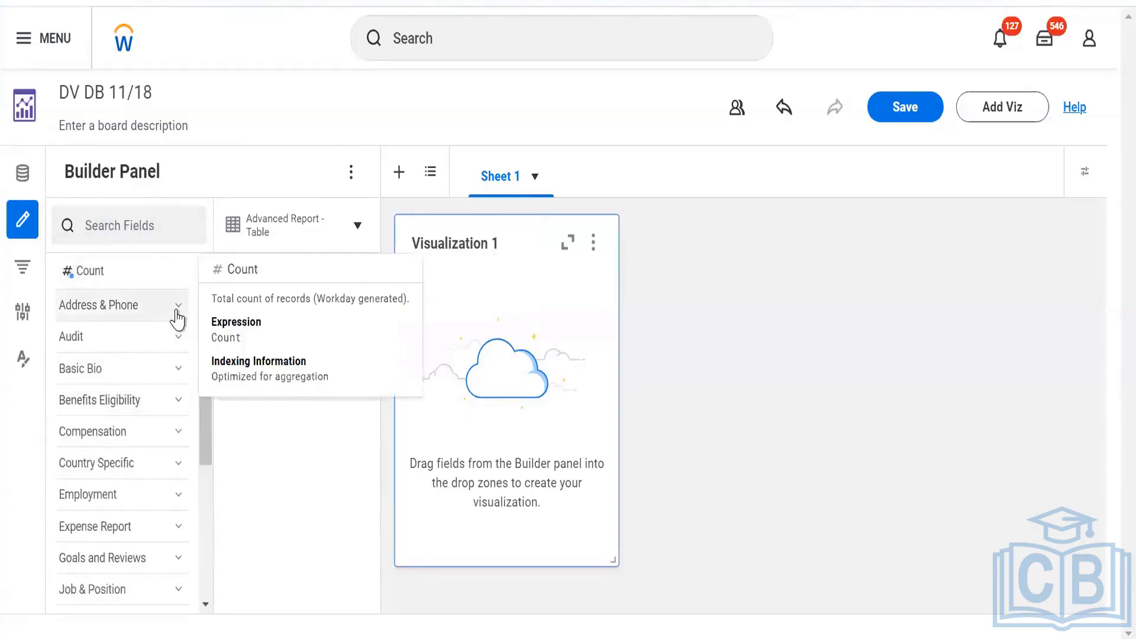
Expand the Address & Phone and Name sections to examine their curated fields.
left_click(57, 316)
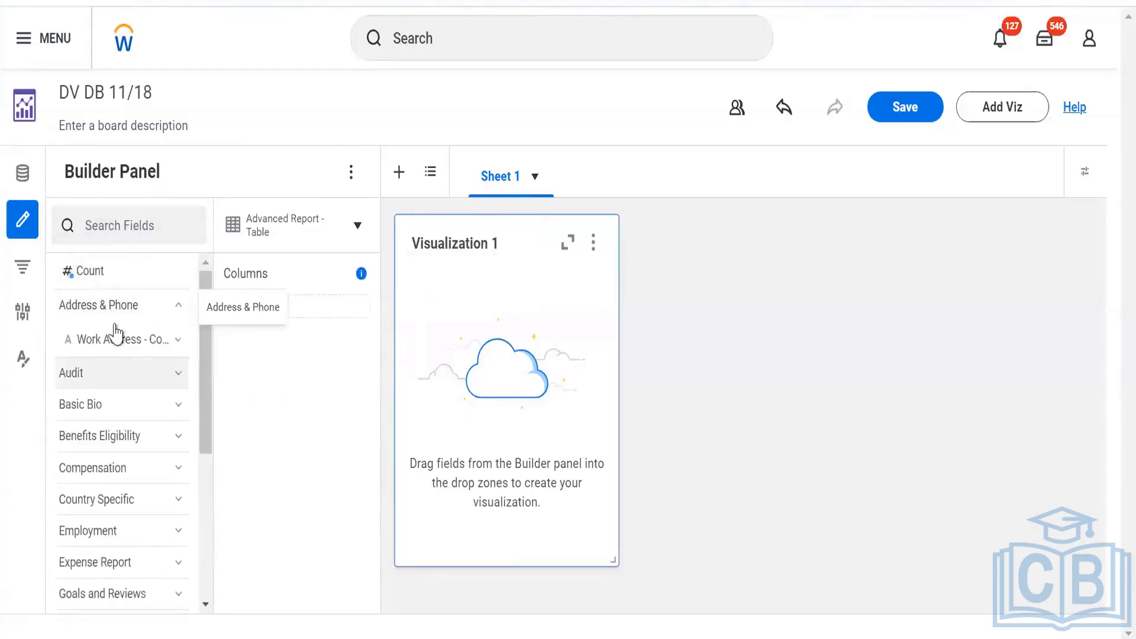
mouse_move(121, 338)
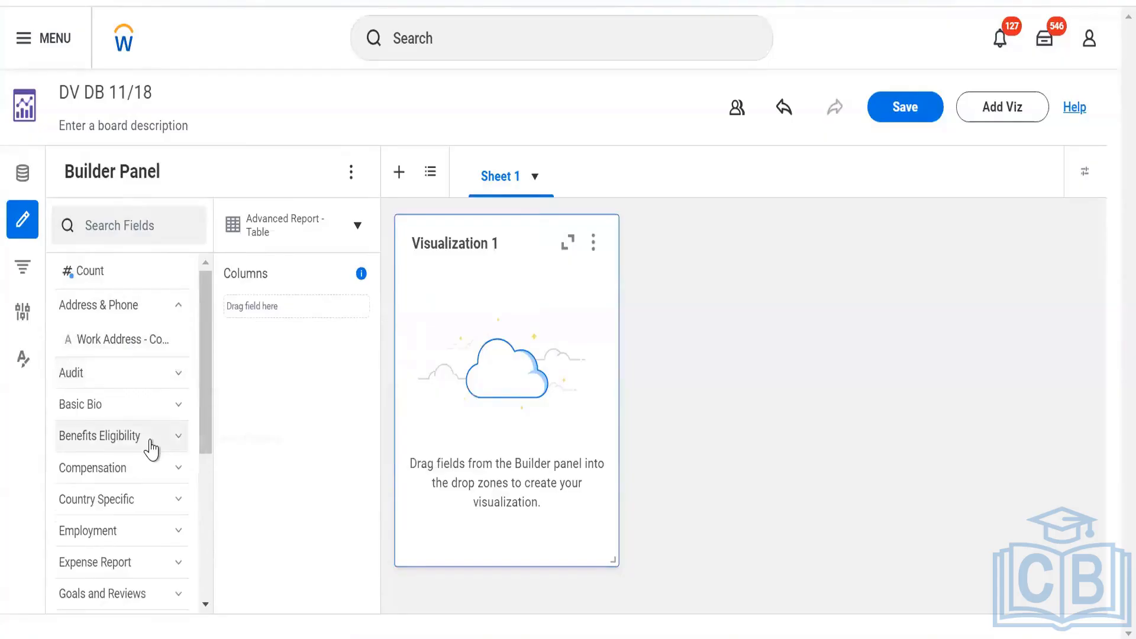
scroll(155, 468, "down", 5)
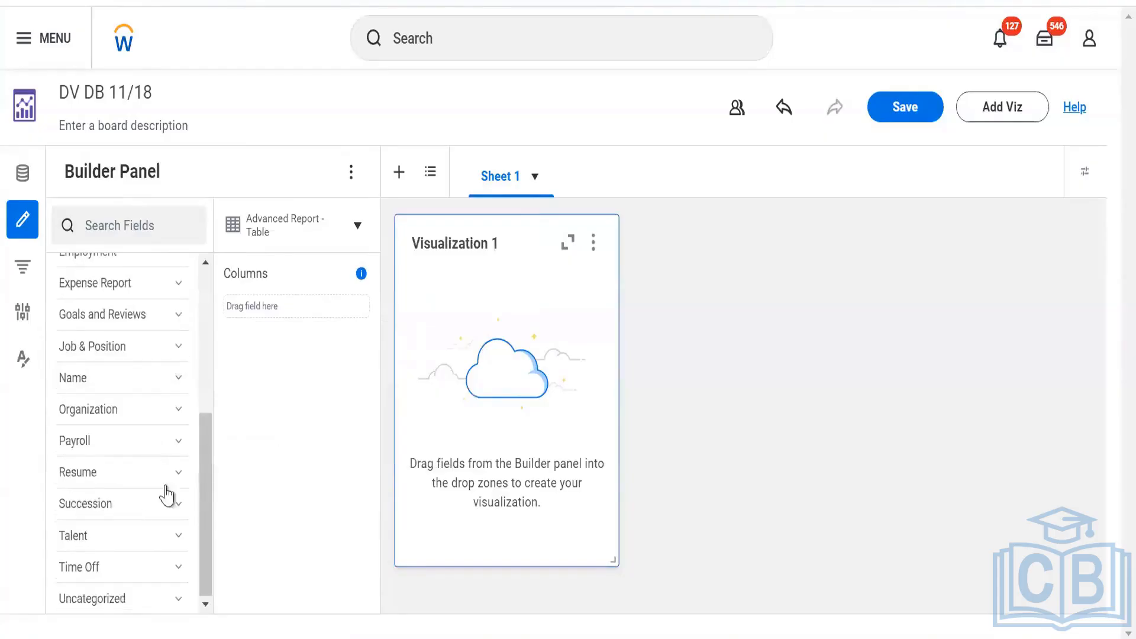
left_click(177, 384)
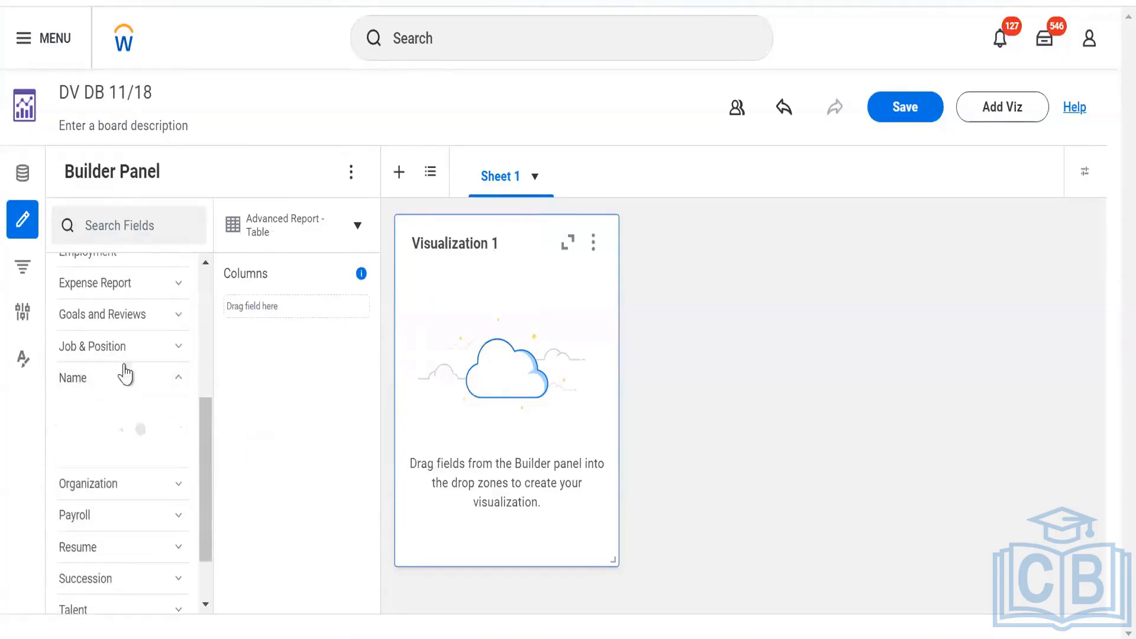
Turn off Show only curated fields and look through the full list of field sections.
left_click(351, 173)
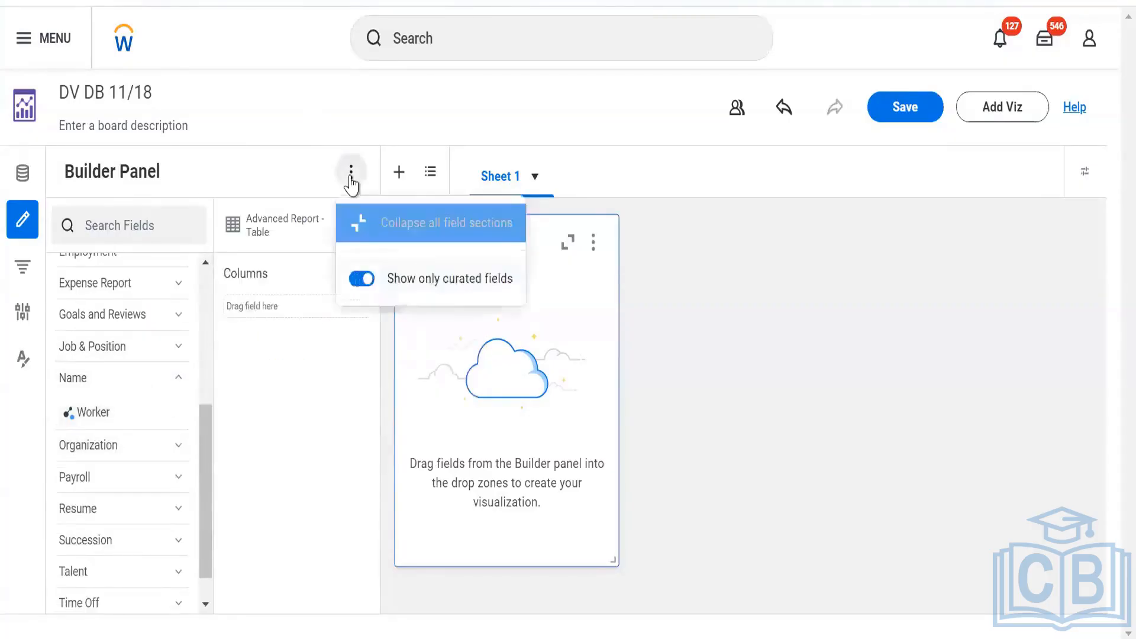
left_click(358, 288)
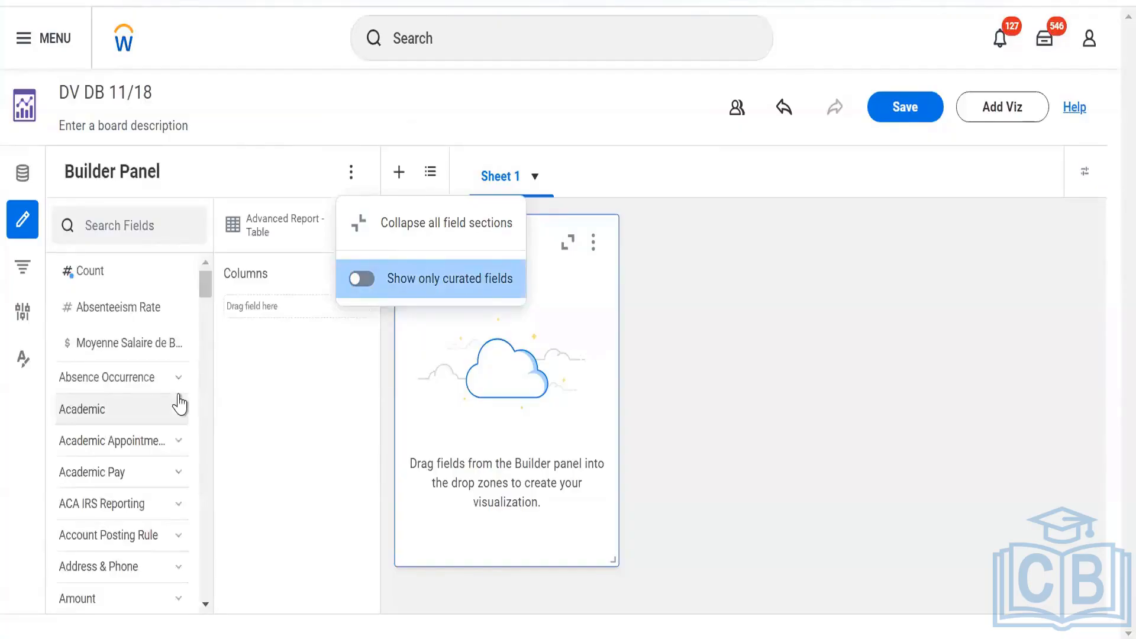
scroll(179, 404, "down", 20)
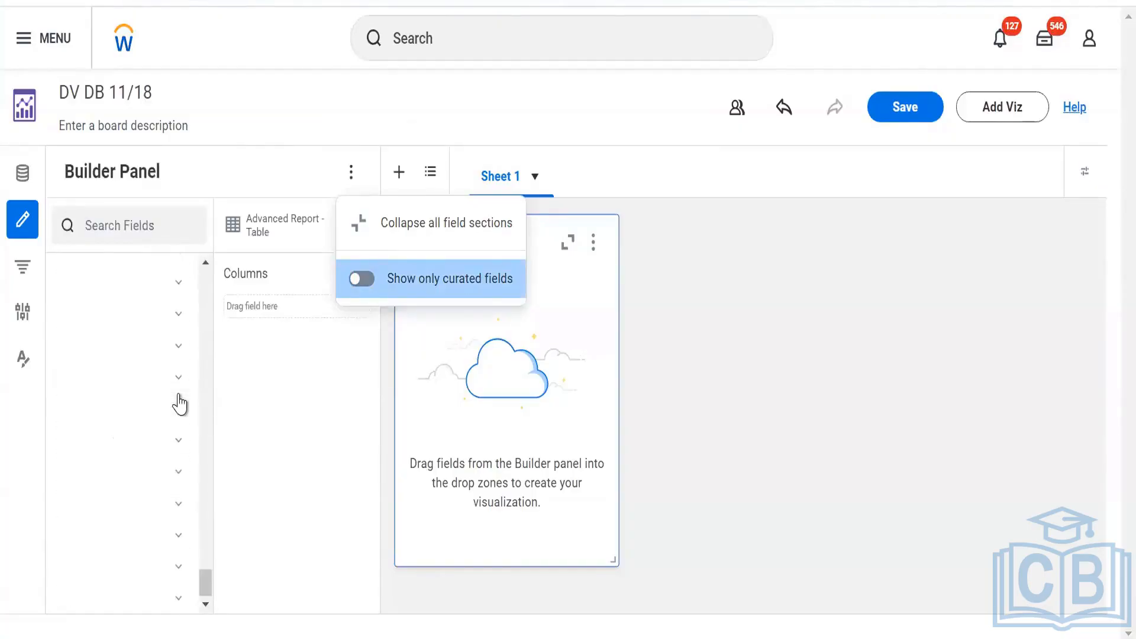
scroll(138, 422, "up", 15)
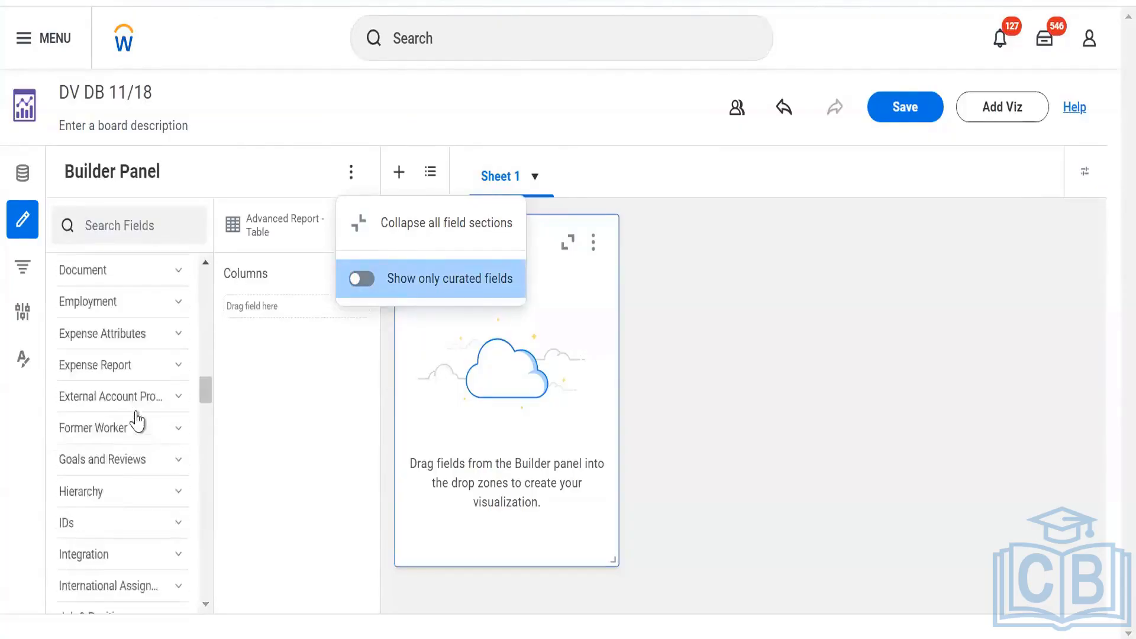
scroll(137, 421, "up", 10)
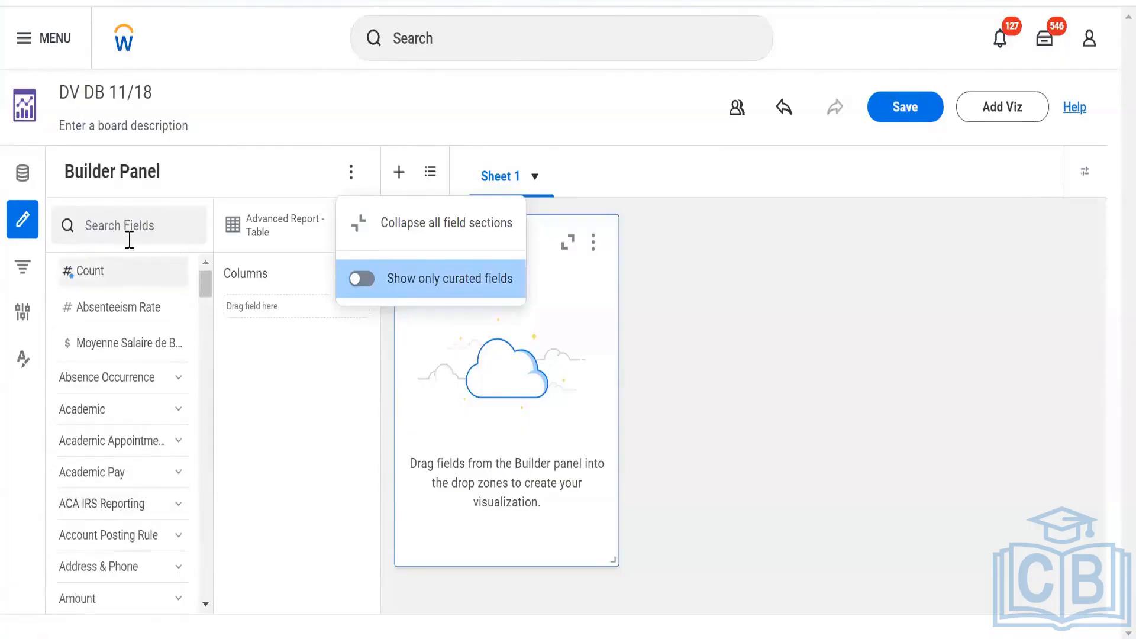
Search the fields for "name", look through the matching name fields, and clear the search.
left_click(176, 241)
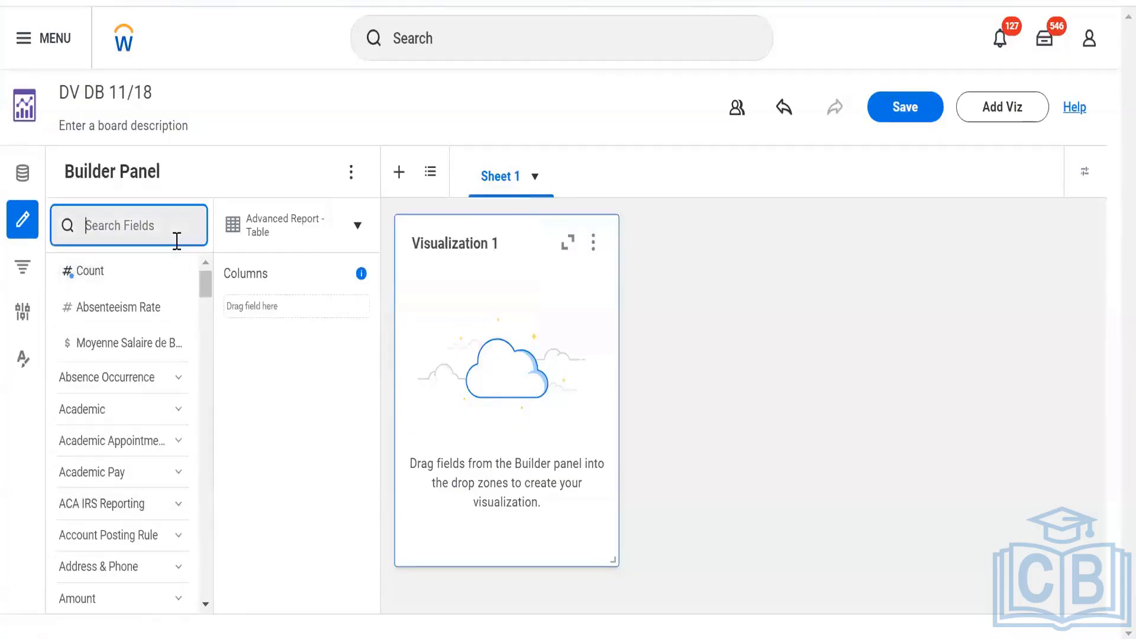
type("name")
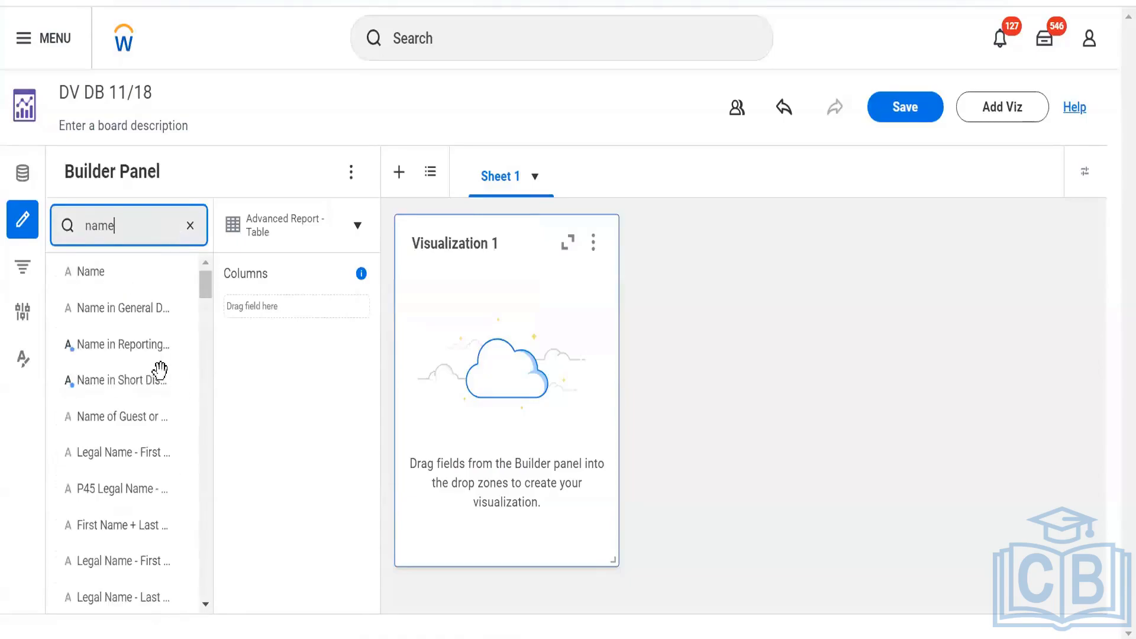
scroll(159, 370, "down", 7)
scroll(158, 370, "up", 5)
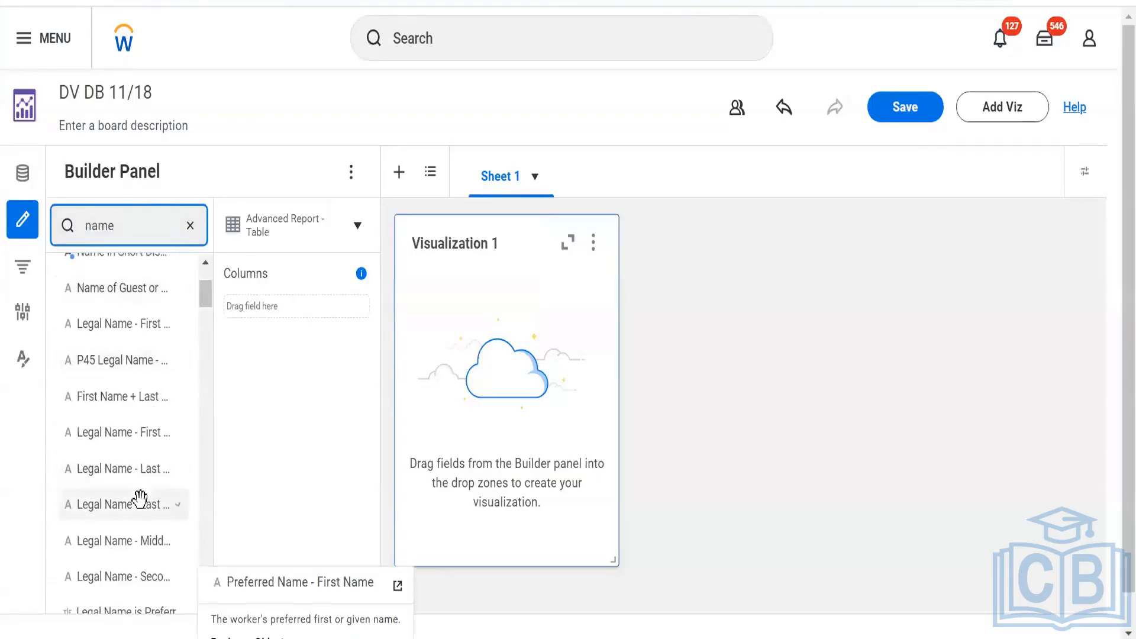
scroll(142, 497, "down", 5)
scroll(145, 414, "up", 8)
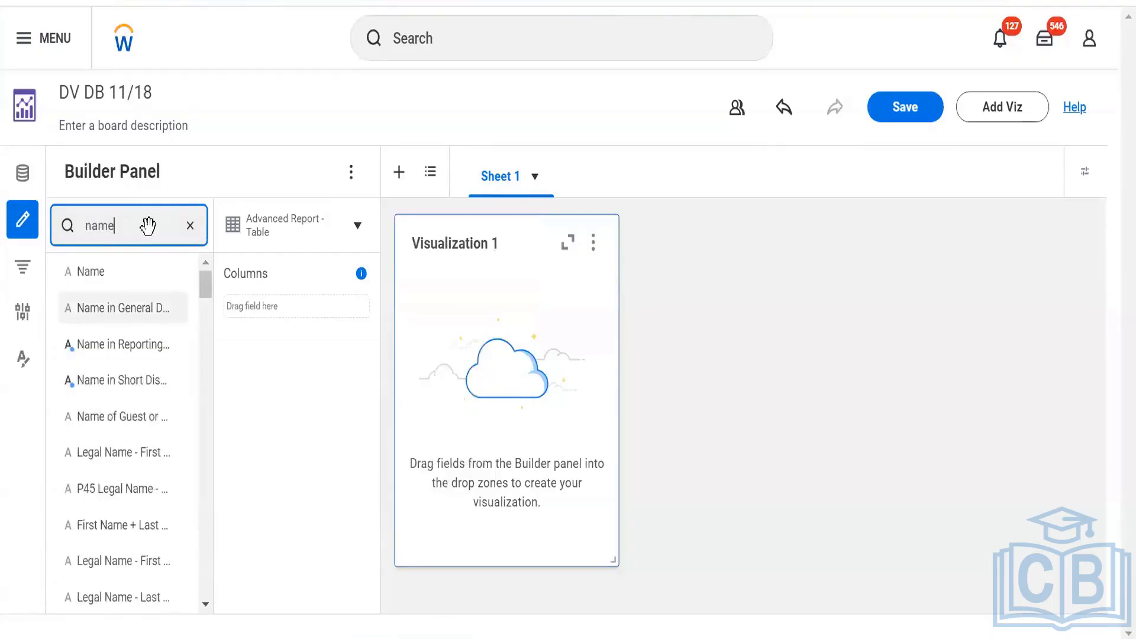
key("BackSpace")
key("BackSpace")
key("BackSpace")
key("BackSpace")
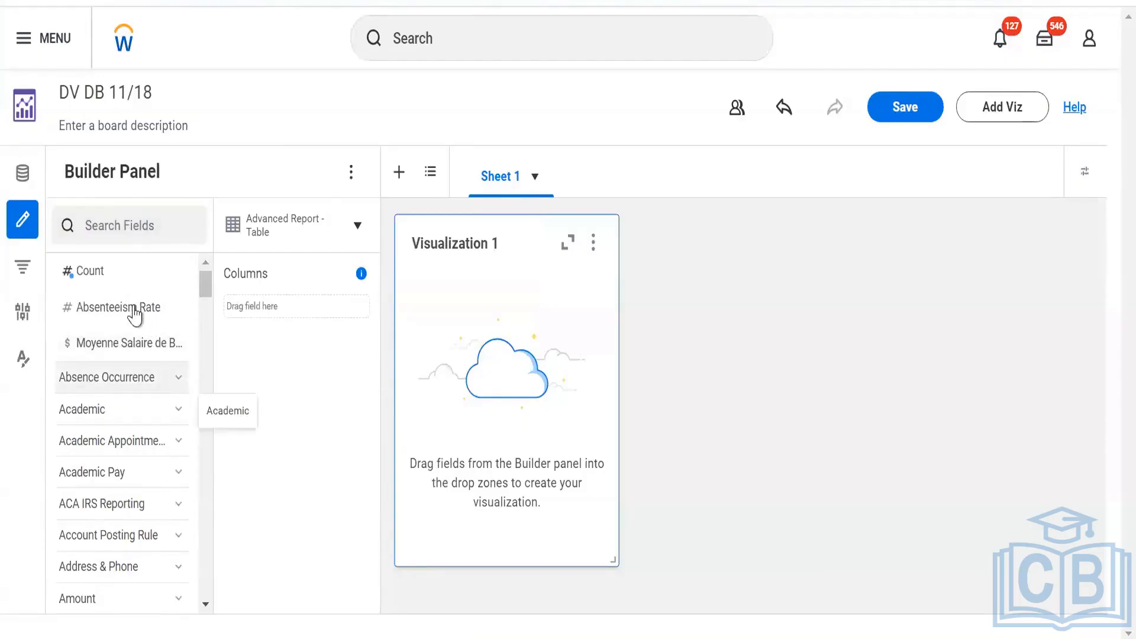
left_click(185, 320)
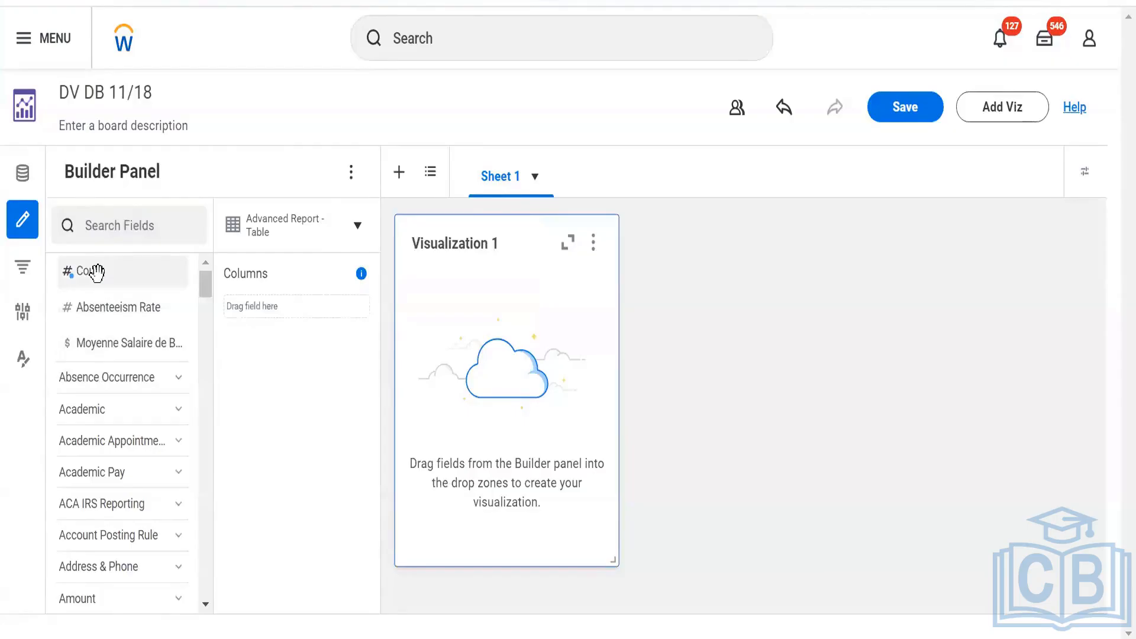
View the Count field's details and browse the uncurated fields and field sections.
mouse_move(95, 272)
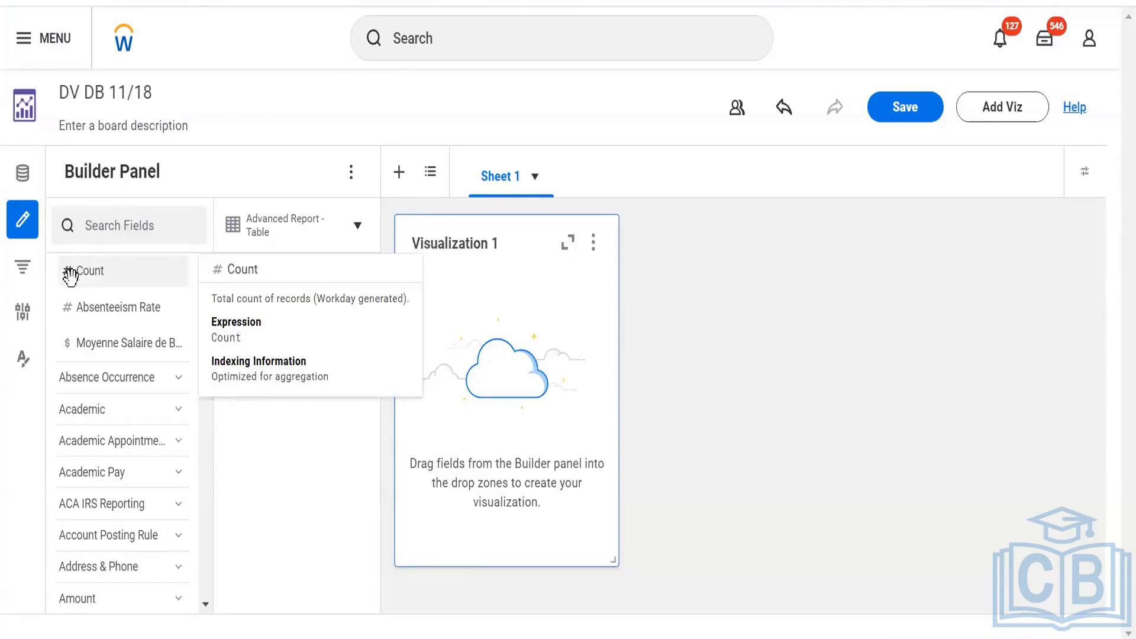
scroll(154, 503, "down", 4)
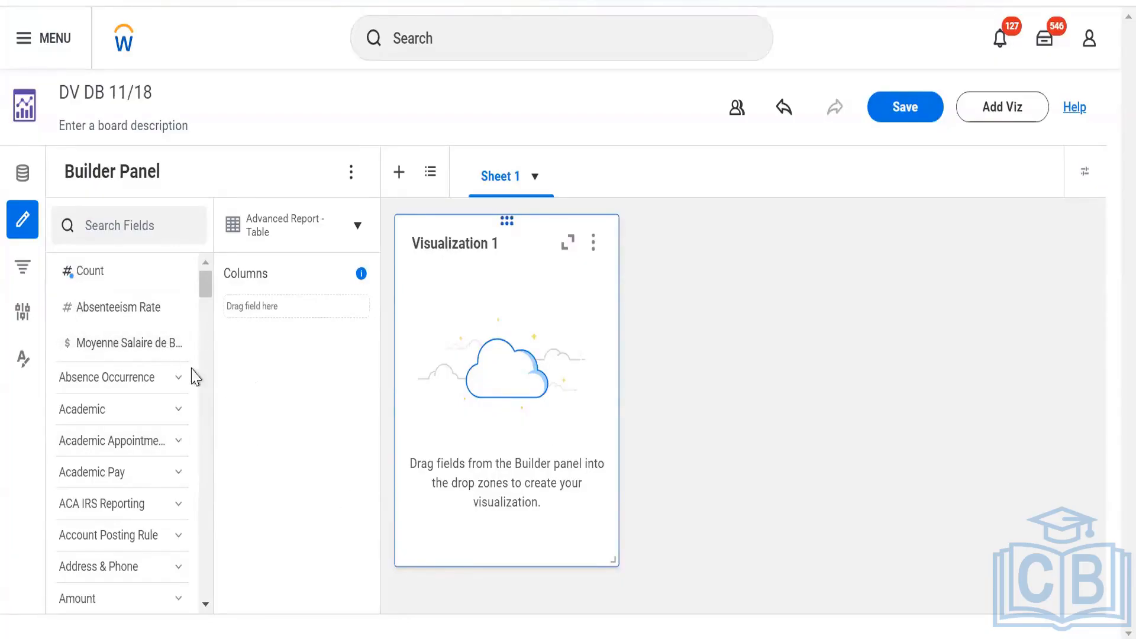
scroll(83, 426, "down", 4)
scroll(83, 426, "down", 3)
scroll(86, 402, "up", 8)
scroll(123, 436, "down", 5)
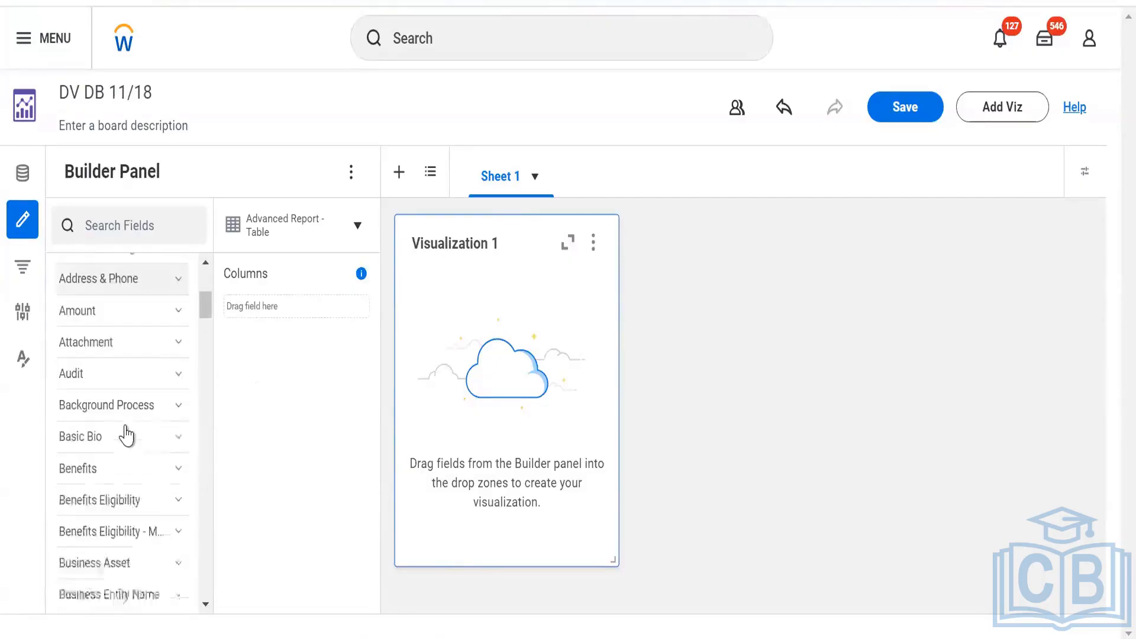
scroll(147, 325, "up", 5)
scroll(147, 325, "down", 6)
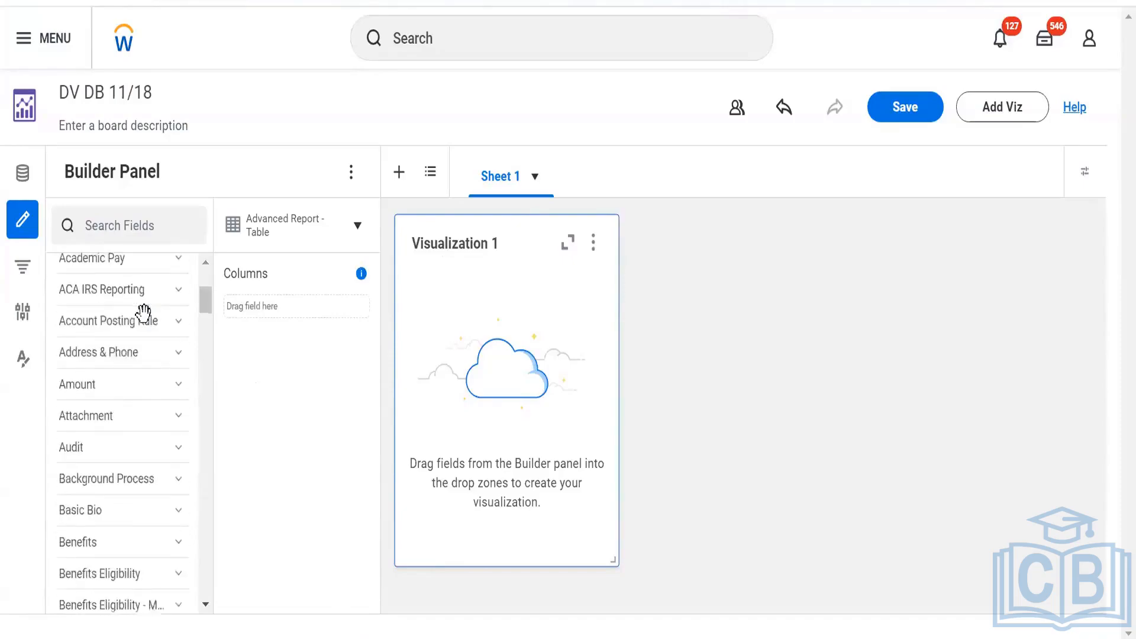
scroll(142, 314, "down", 2)
scroll(144, 307, "up", 10)
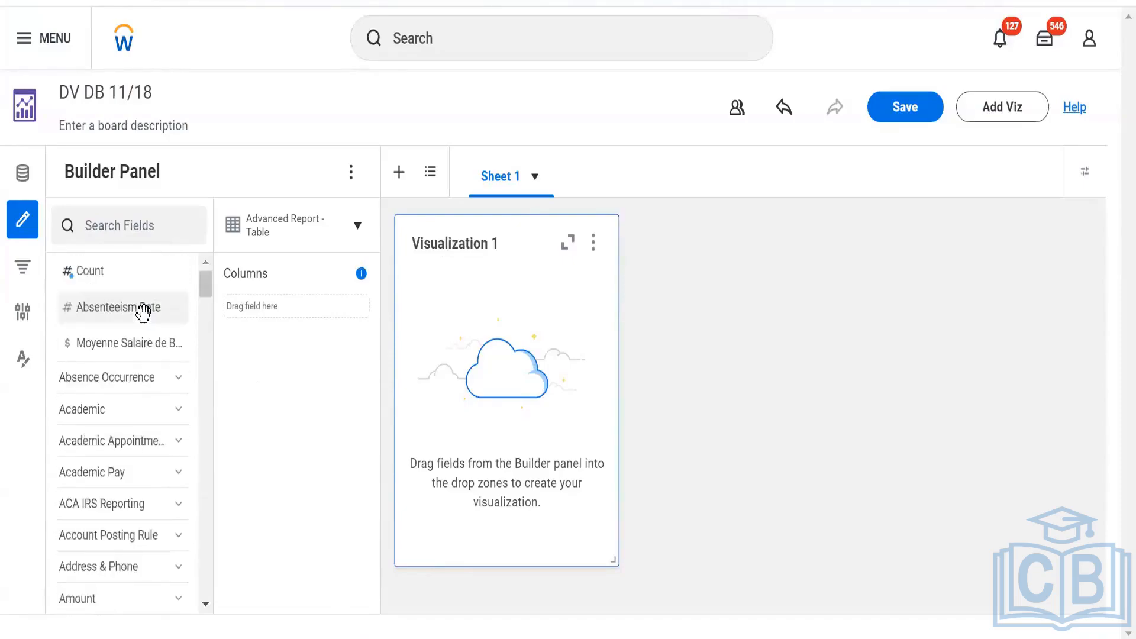
Expand the Amount section and examine its currency fields, starting with the first one.
scroll(152, 393, "down", 3)
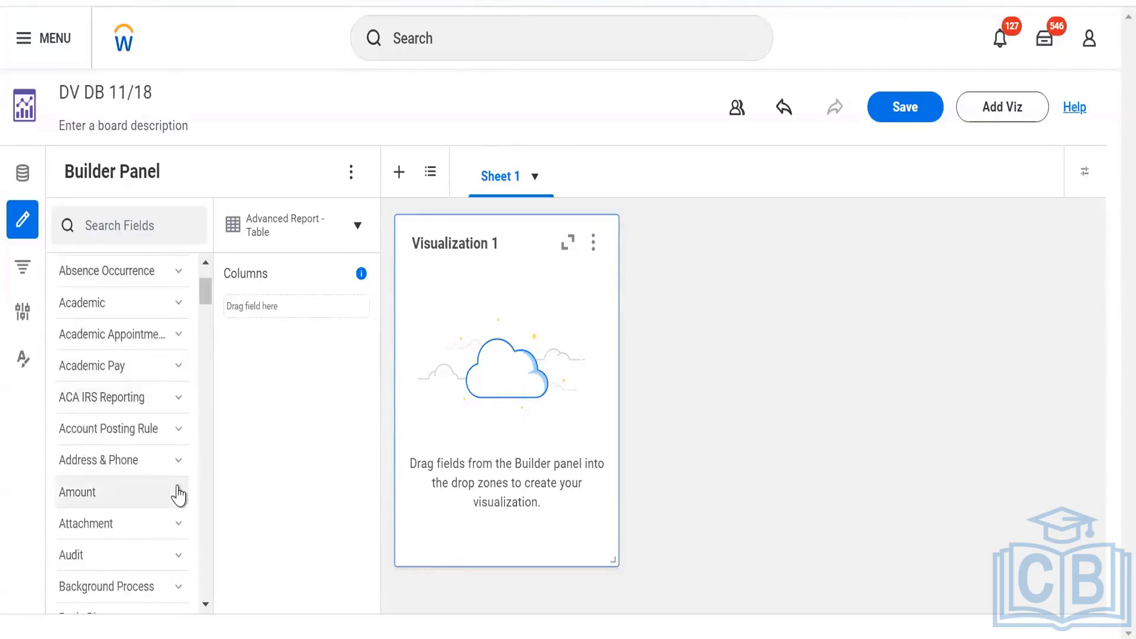
left_click(178, 492)
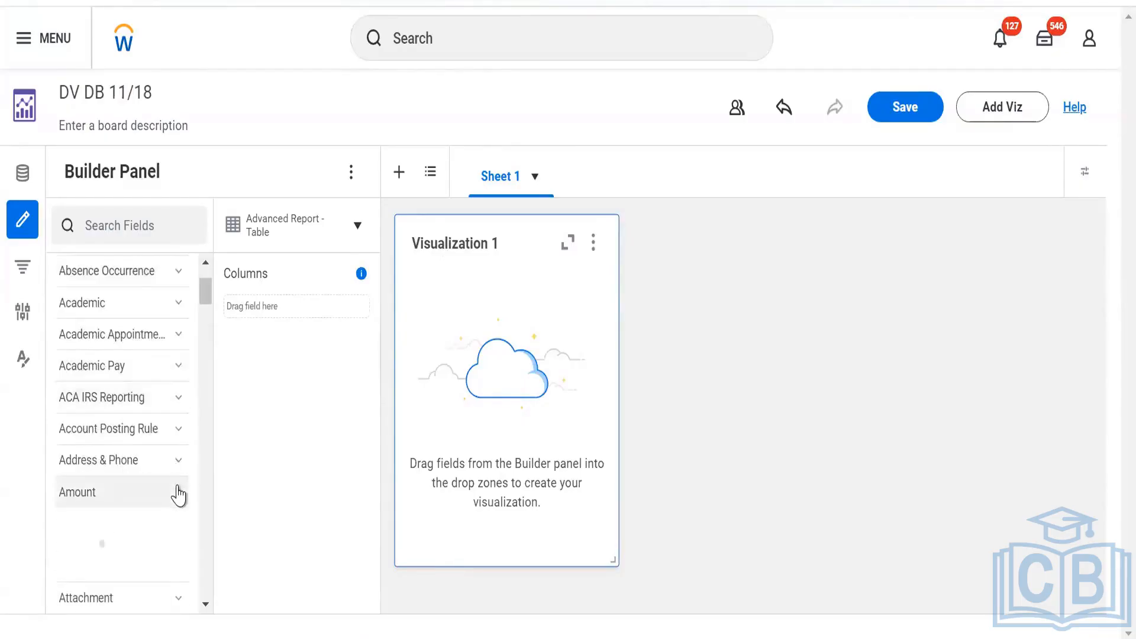
scroll(178, 496, "down", 3)
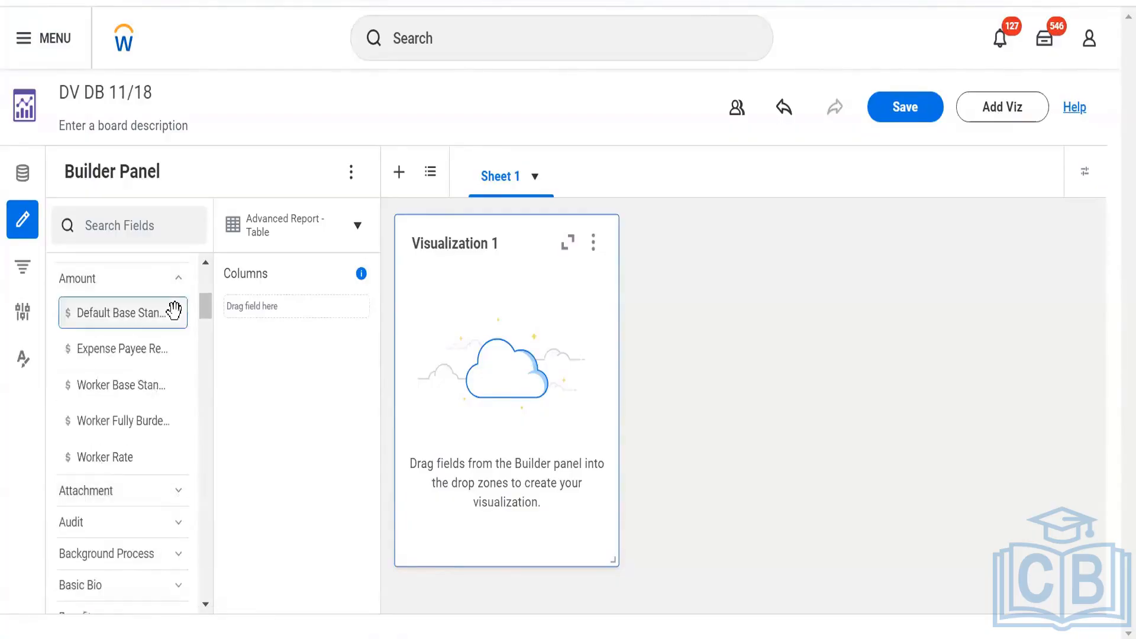
right_click(125, 324)
left_click(257, 358)
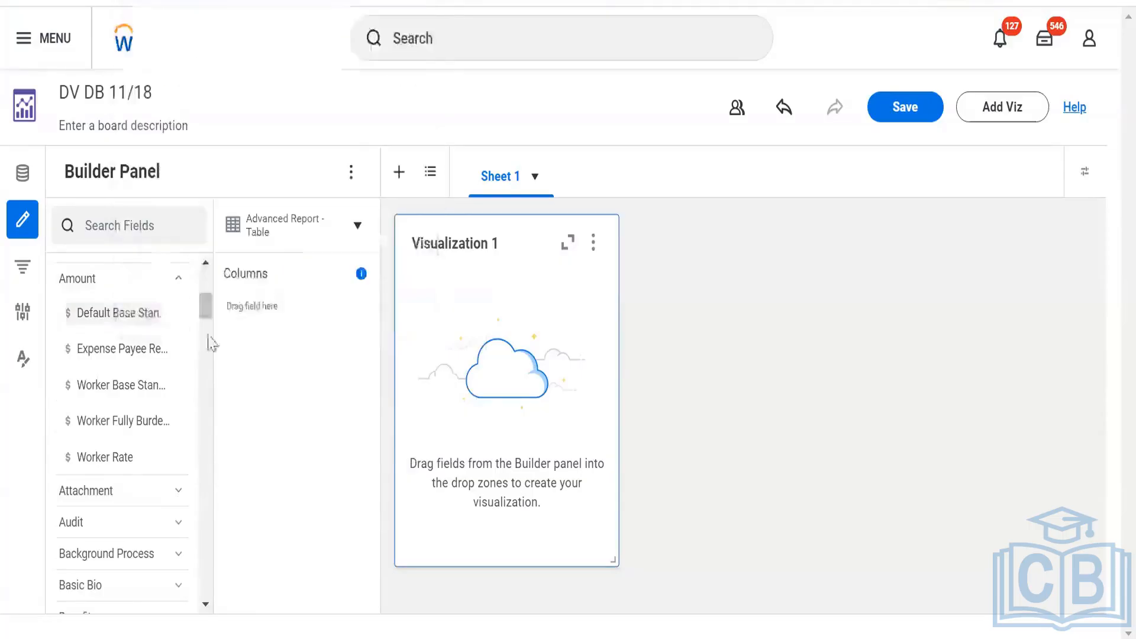
Examine the aggregation options of the Default Base Standard Cost Rate field and the details of the other fields in the Amount section.
left_click(177, 314)
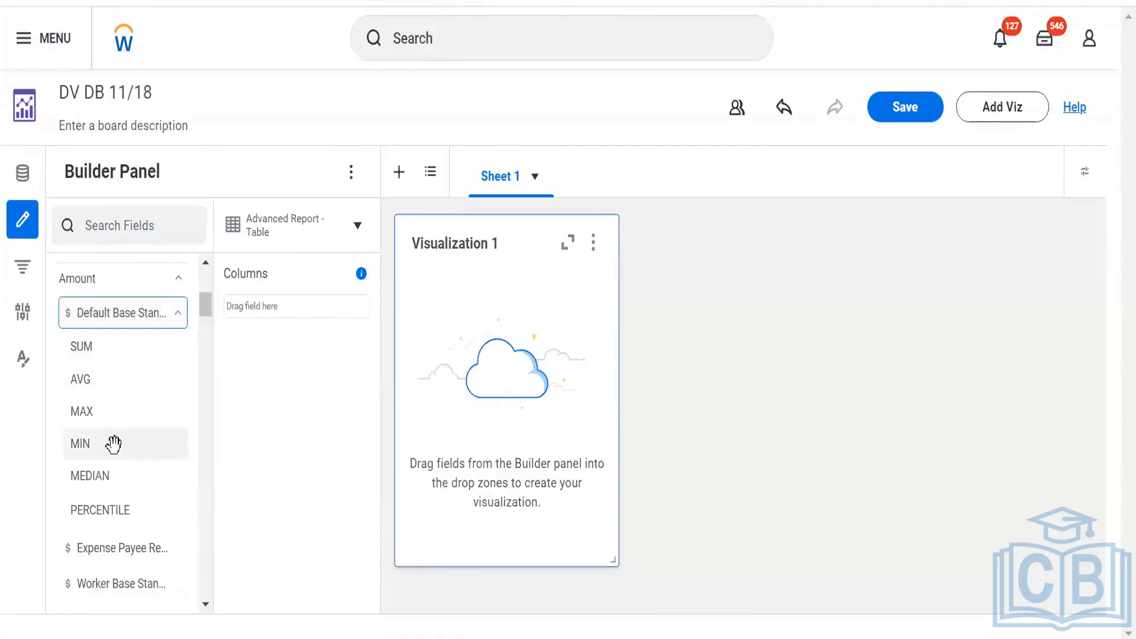
mouse_move(113, 444)
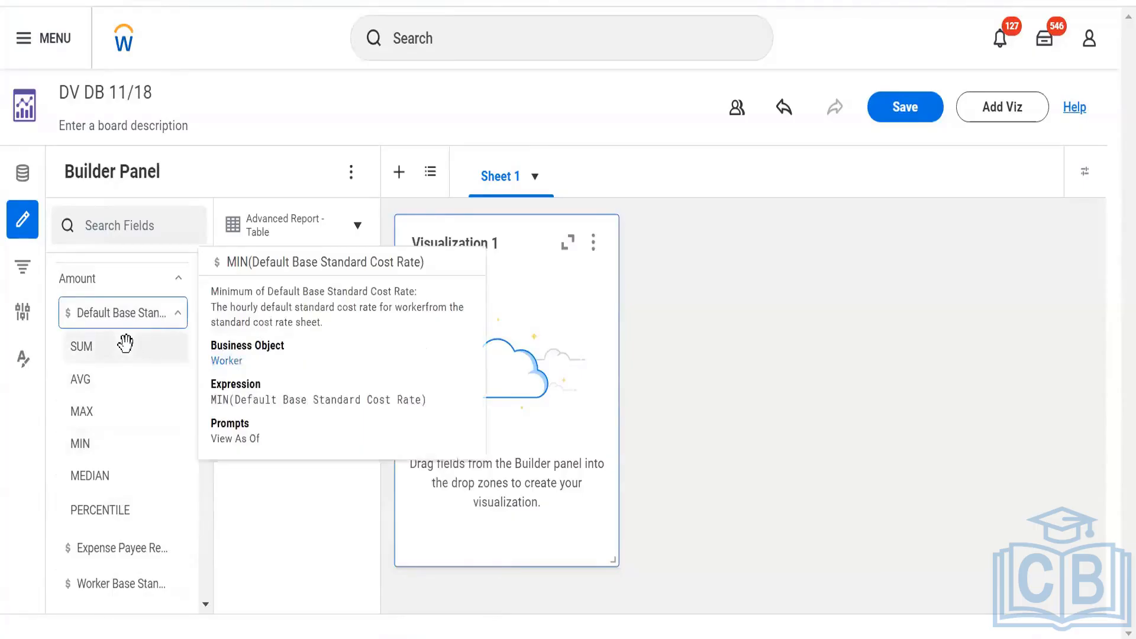
mouse_move(125, 343)
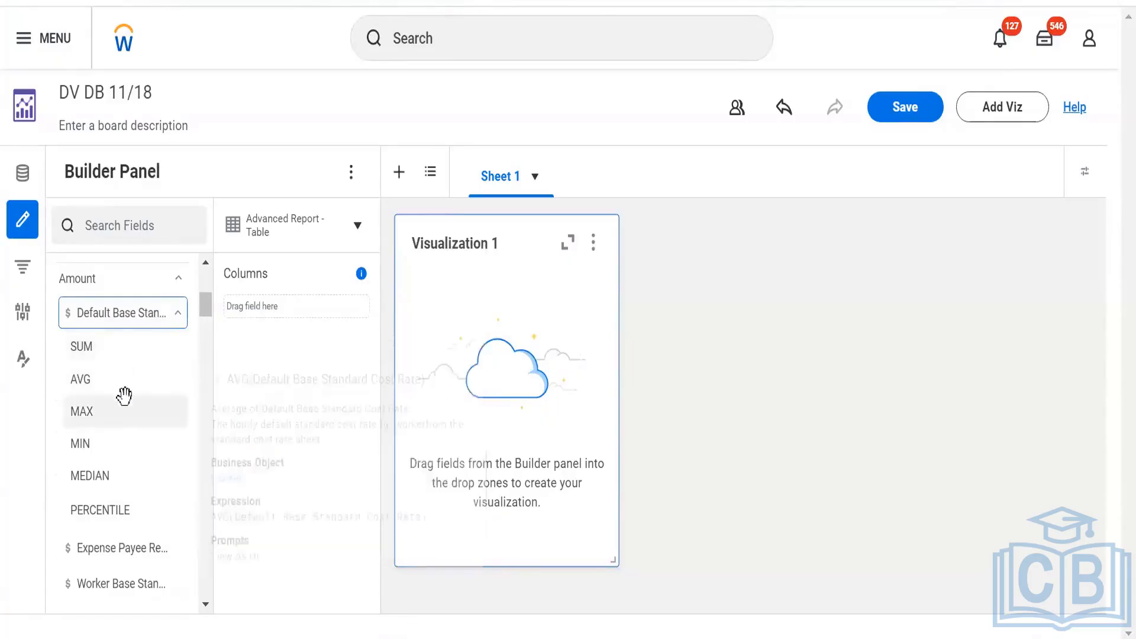
left_click(177, 312)
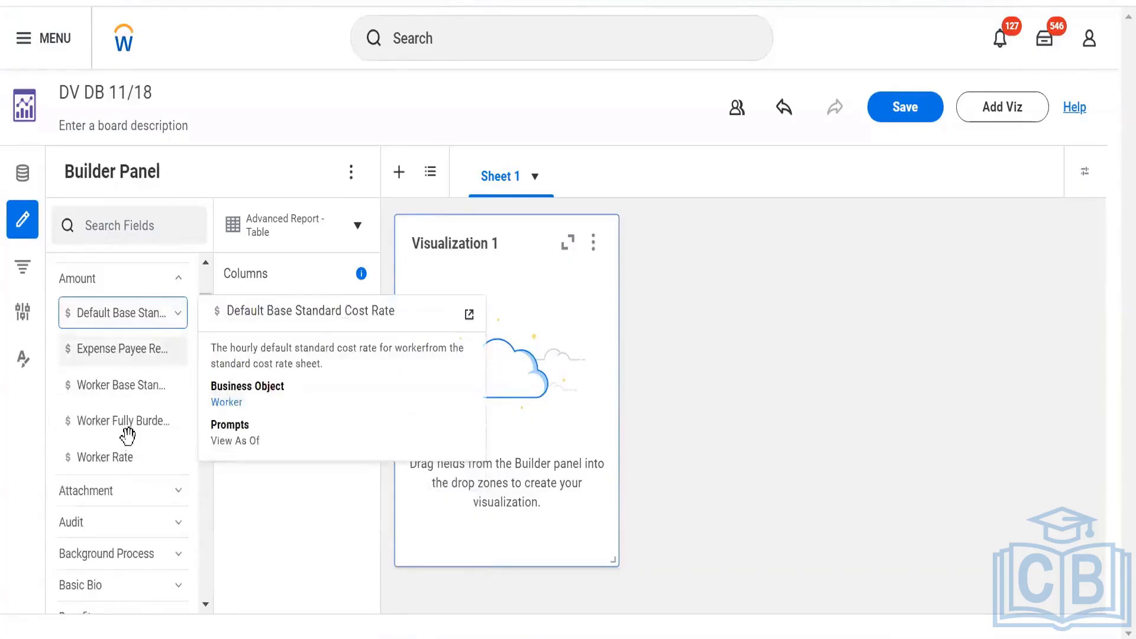
mouse_move(146, 411)
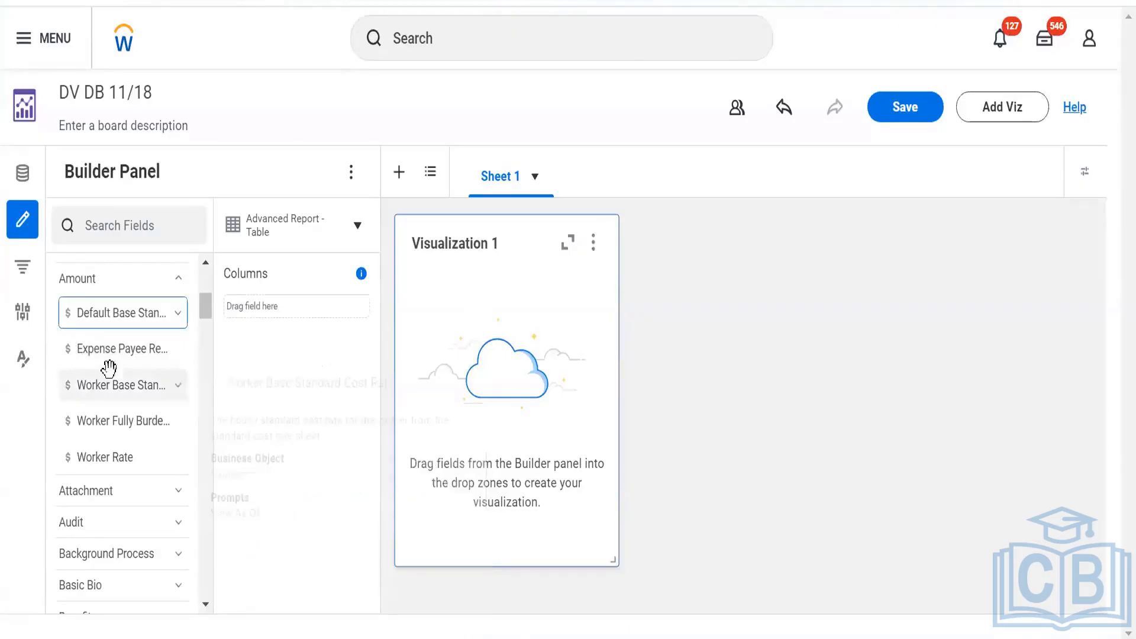
mouse_move(130, 377)
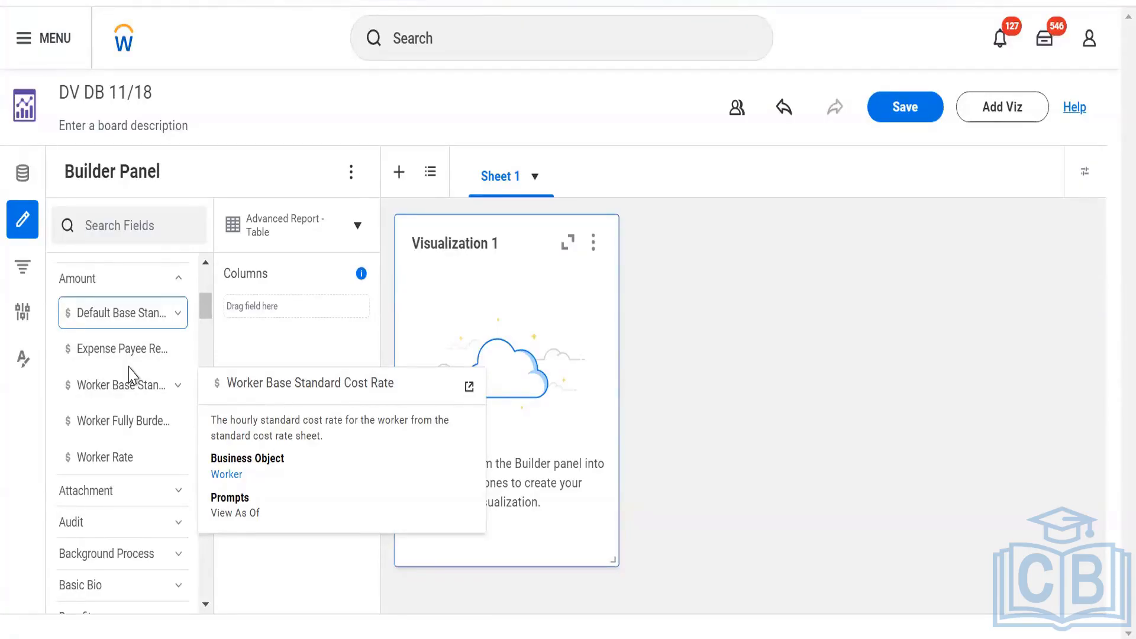
Expand the Calendar section and examine the Assigned Worker SSP Calendar field's COUNT DISTINCT aggregation.
scroll(127, 373, "down", 5)
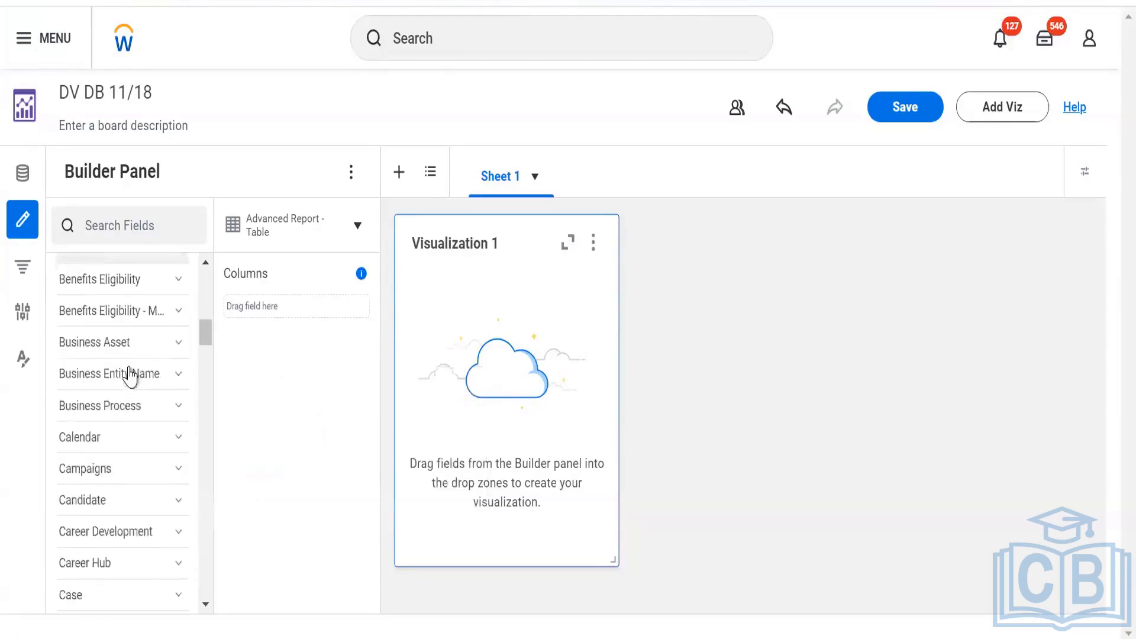
left_click(163, 441)
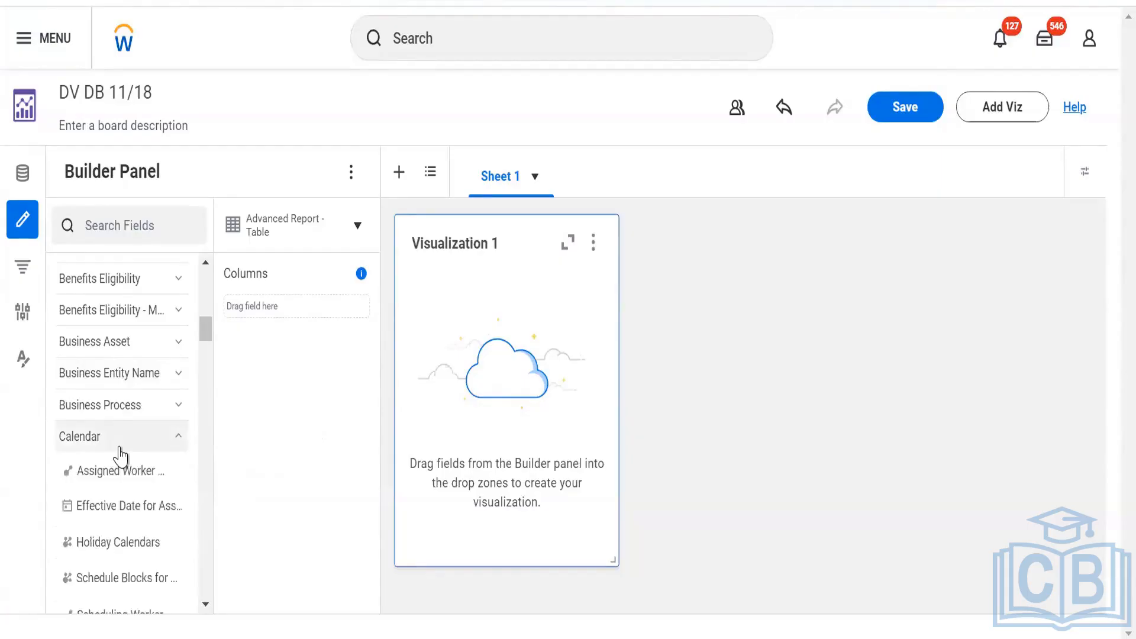
left_click(178, 472)
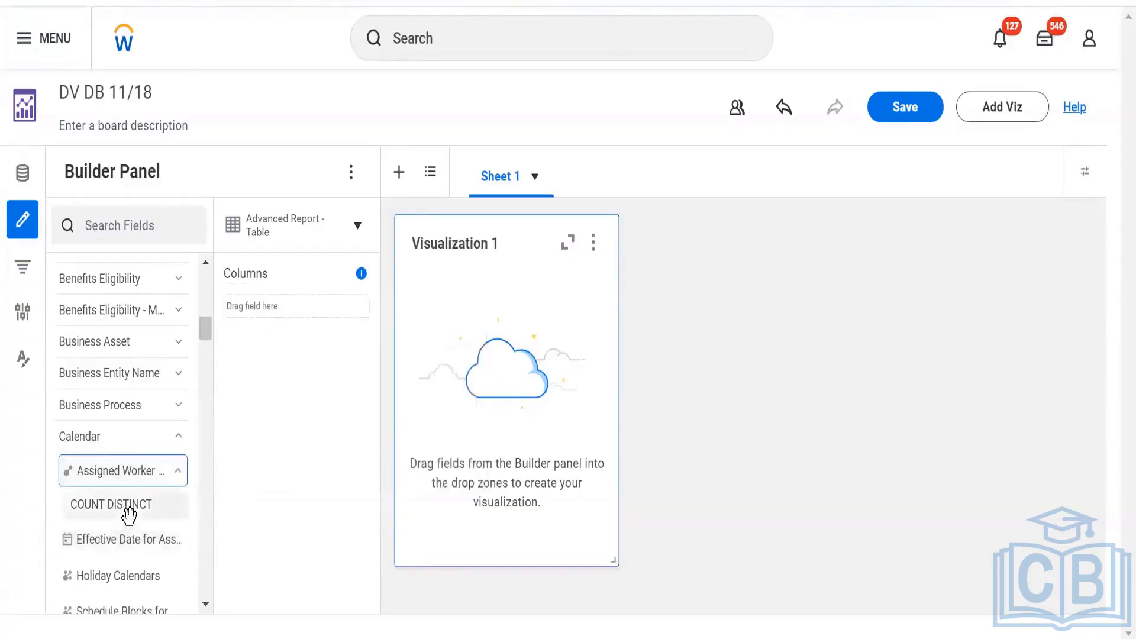
mouse_move(128, 516)
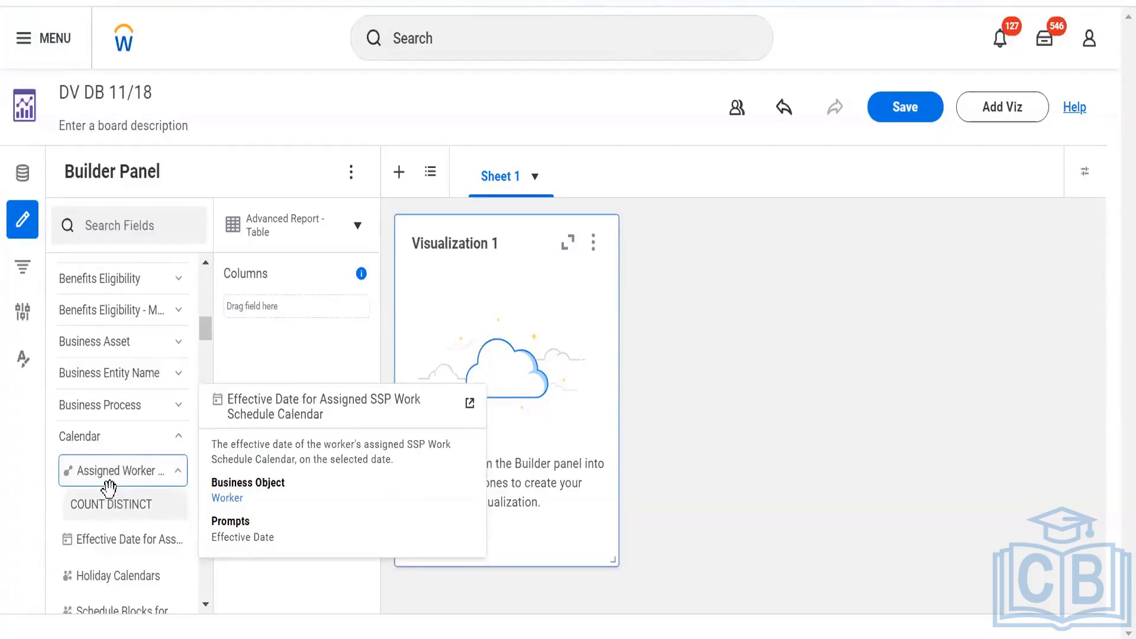
mouse_move(108, 488)
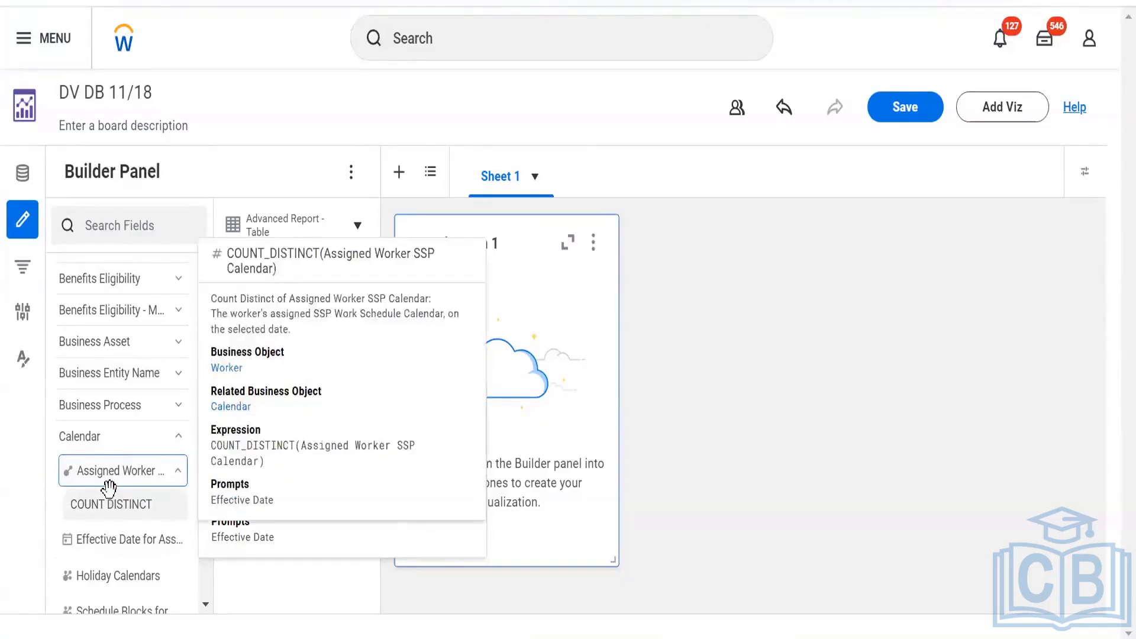
left_click(180, 472)
scroll(149, 397, "up", 10)
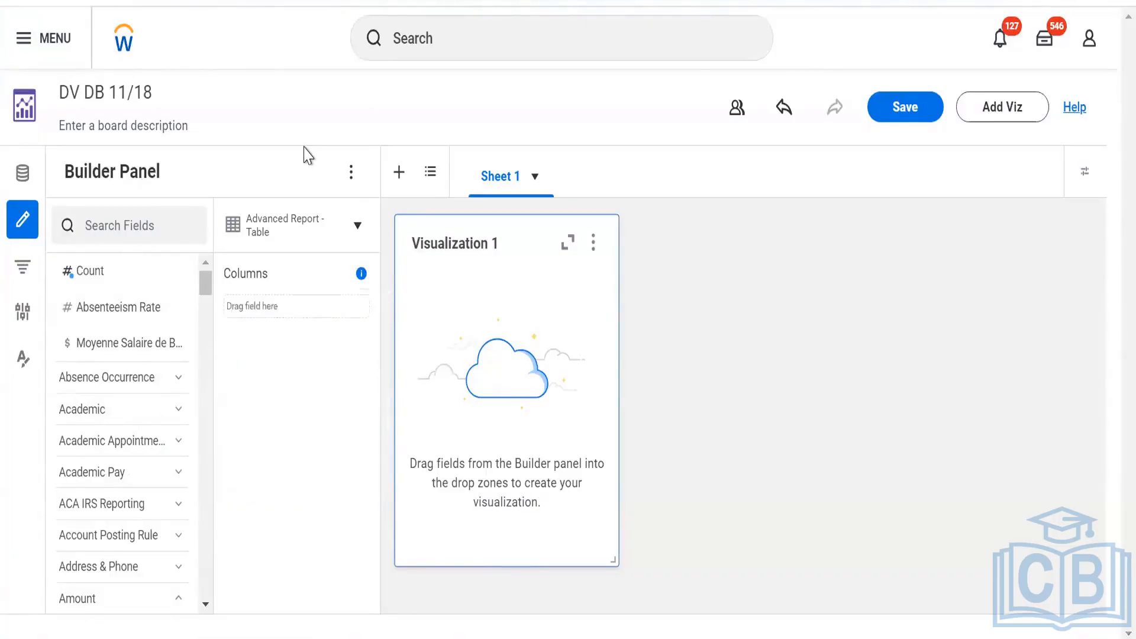
left_click(112, 229)
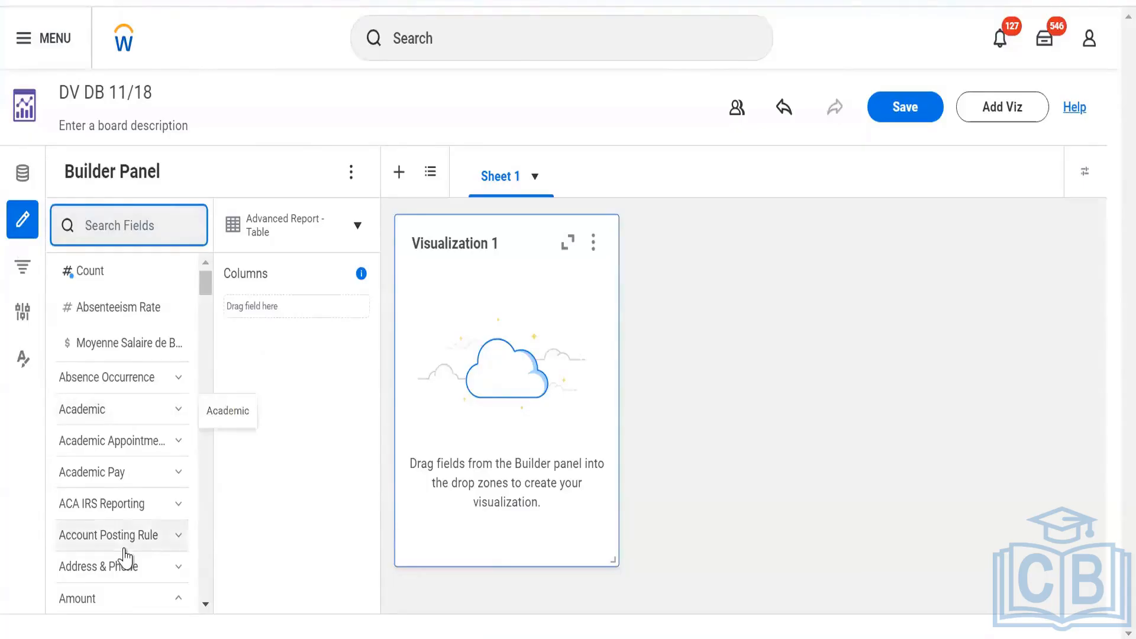
scroll(126, 558, "down", 8)
scroll(126, 555, "up", 8)
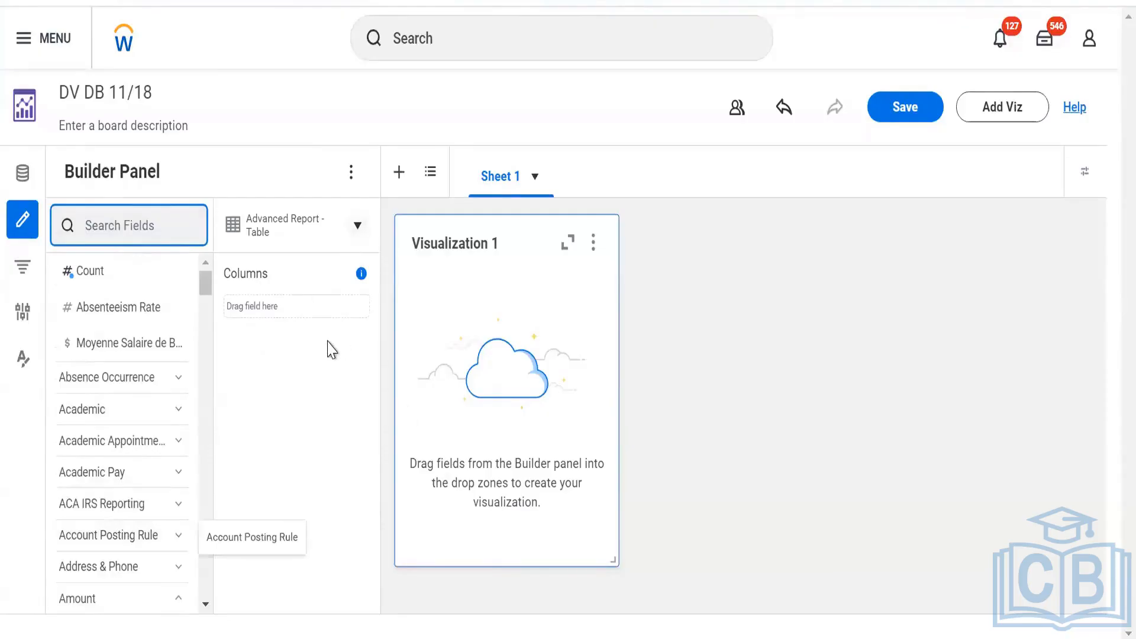
Look through the available Visualization, Matrix Report and Advanced Report types, leaving the Advanced Report Table type selected.
left_click(362, 226)
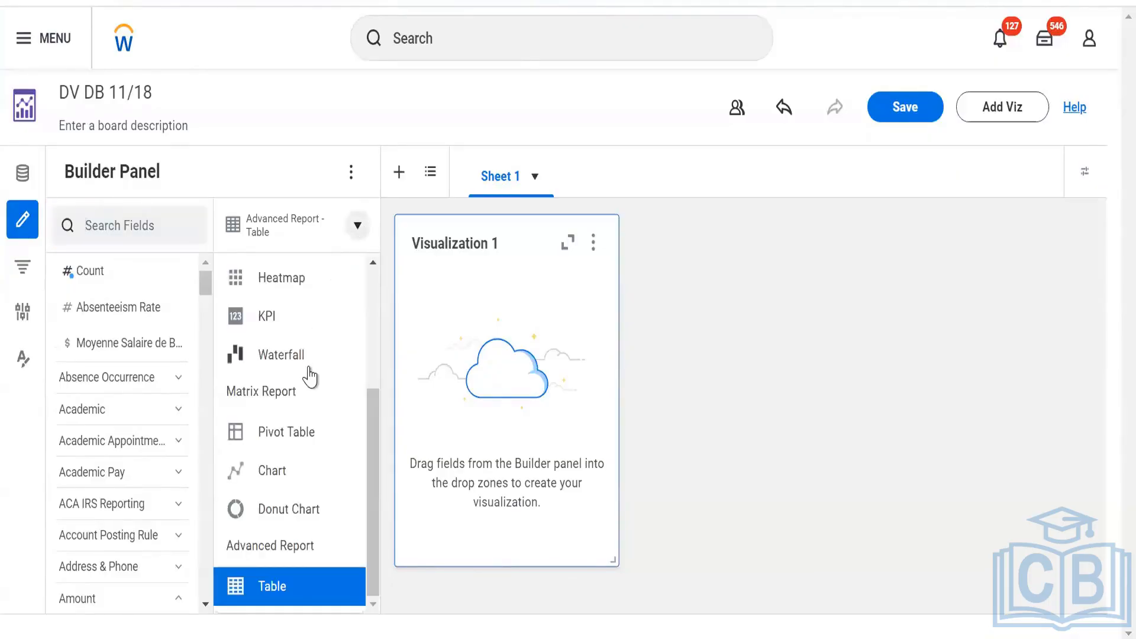
scroll(309, 375, "up", 3)
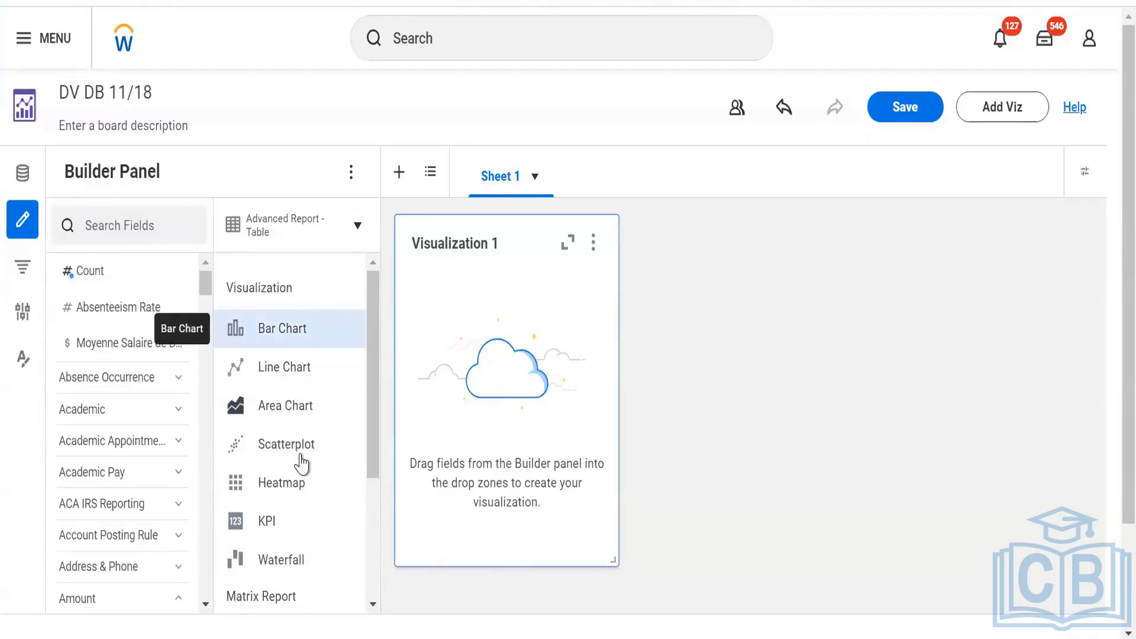
scroll(300, 461, "down", 2)
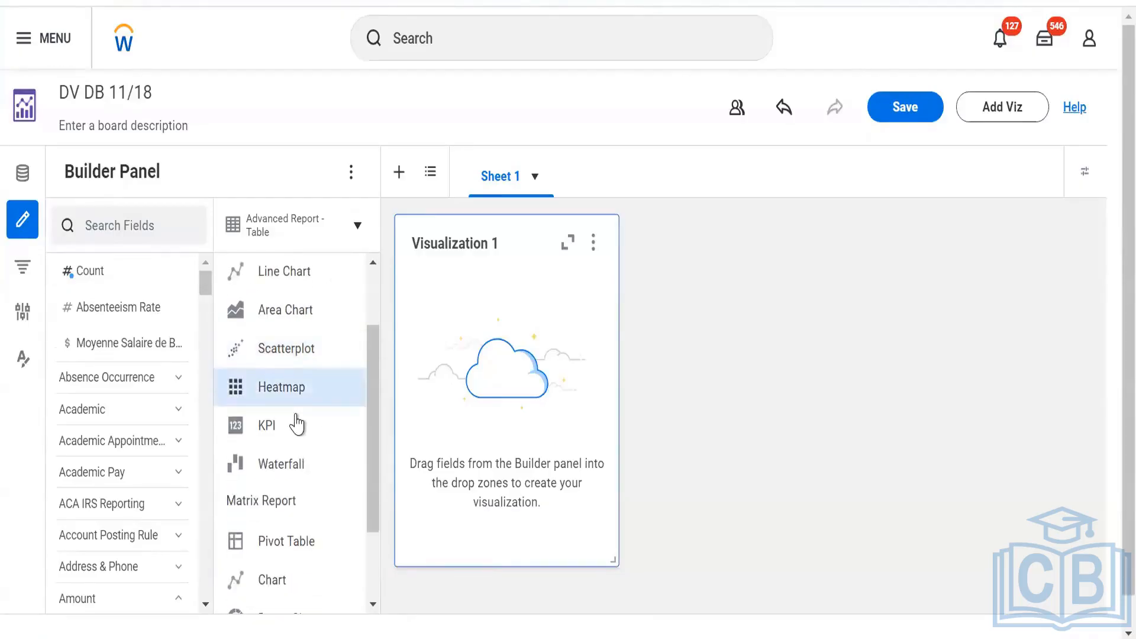
scroll(299, 423, "down", 2)
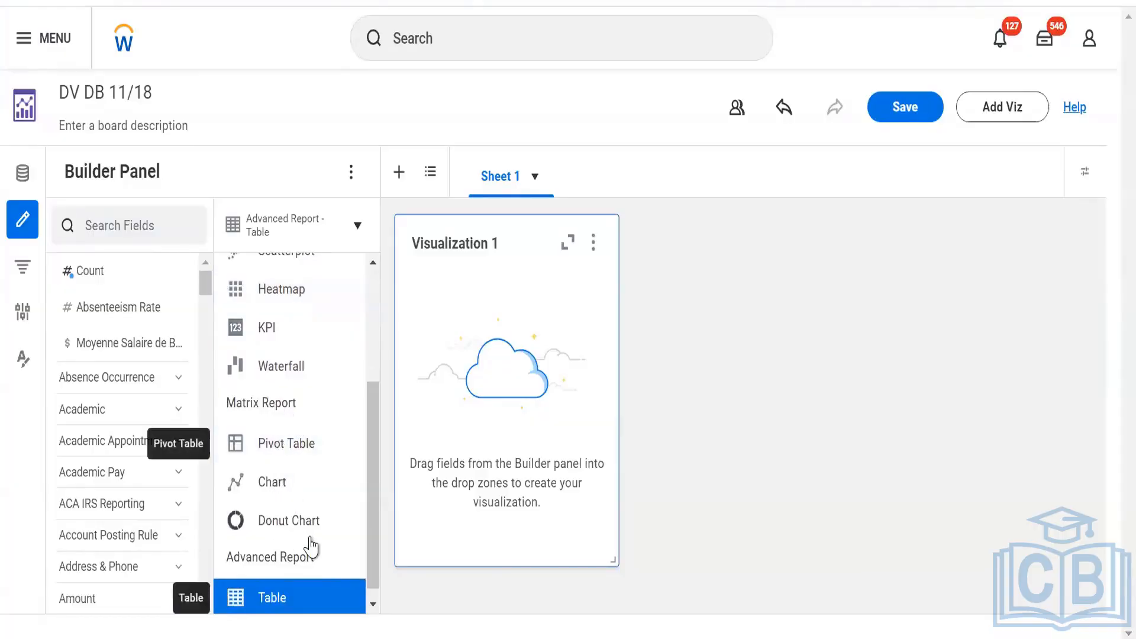
scroll(312, 546, "down", 1)
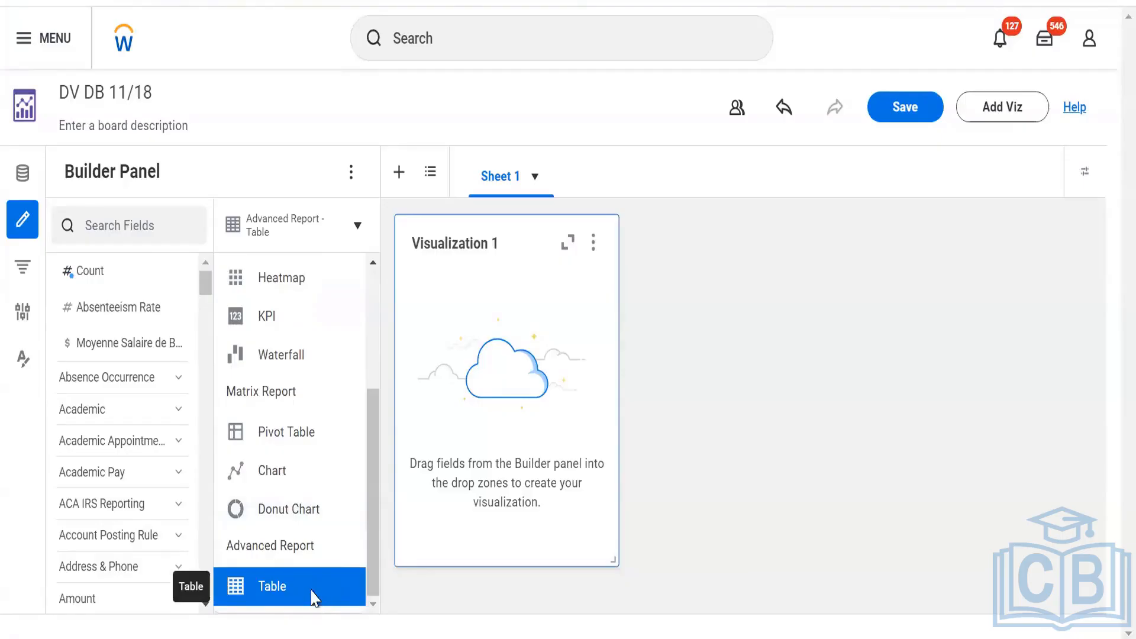
scroll(314, 598, "up", 5)
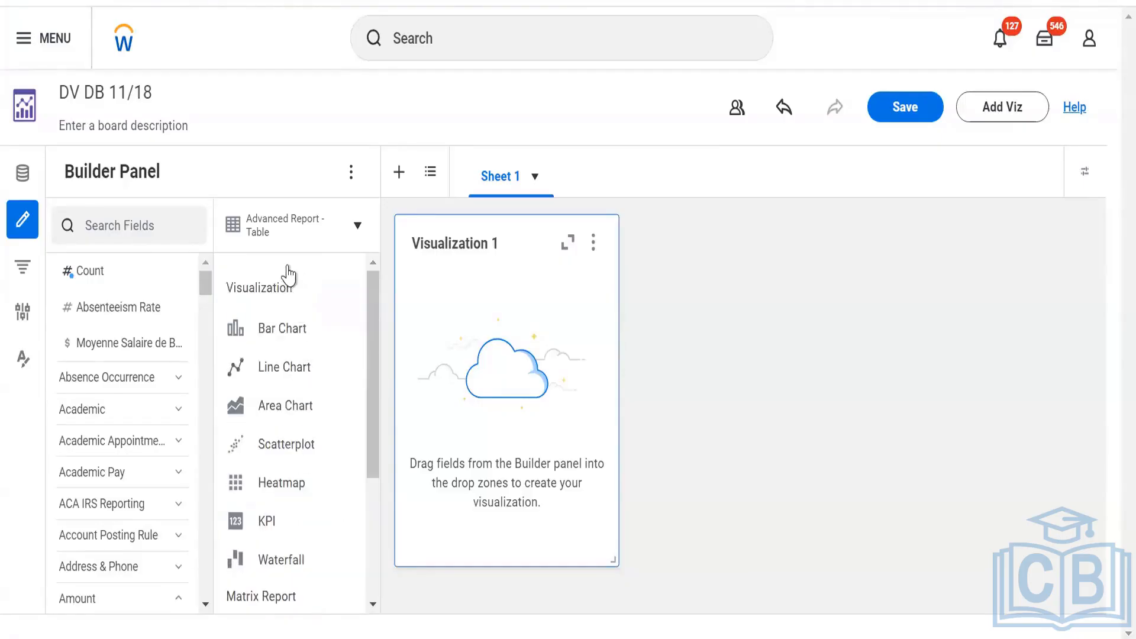
scroll(276, 420, "down", 3)
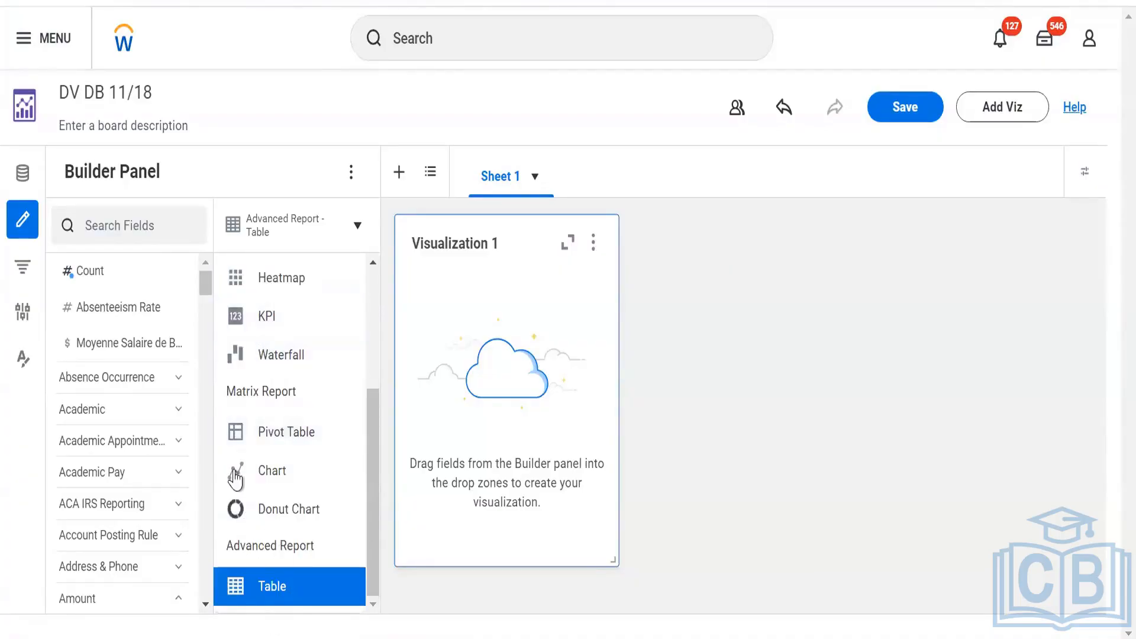
scroll(307, 438, "up", 2)
scroll(306, 438, "up", 3)
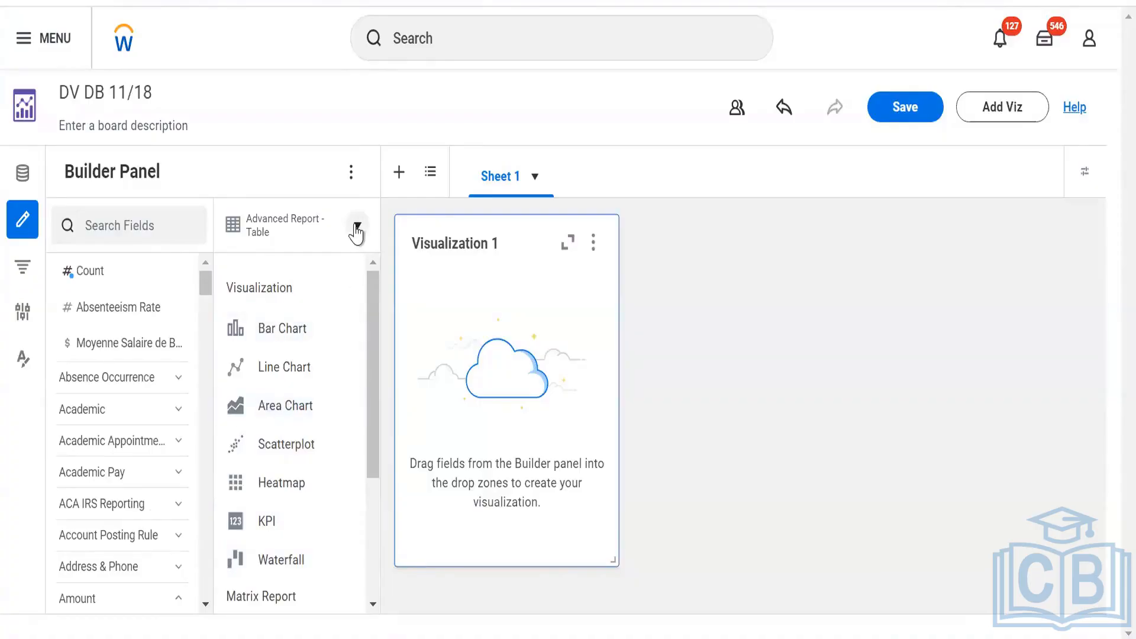
left_click(335, 232)
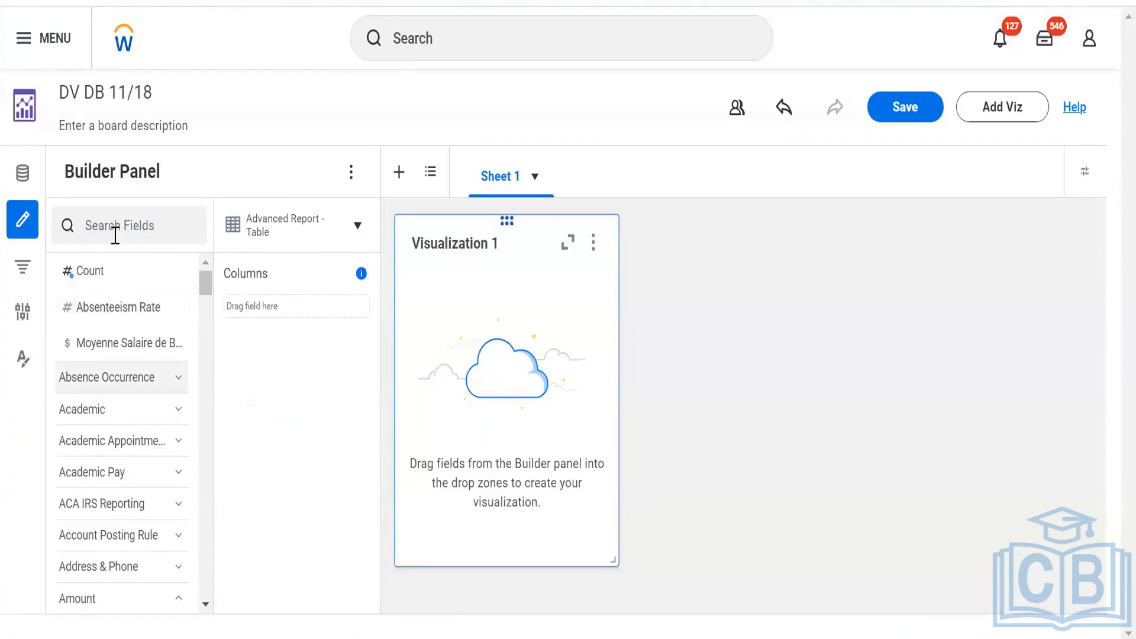
Search the fields for "worker" and add the Worker field to the table's columns twice.
left_click(115, 235)
type("worker")
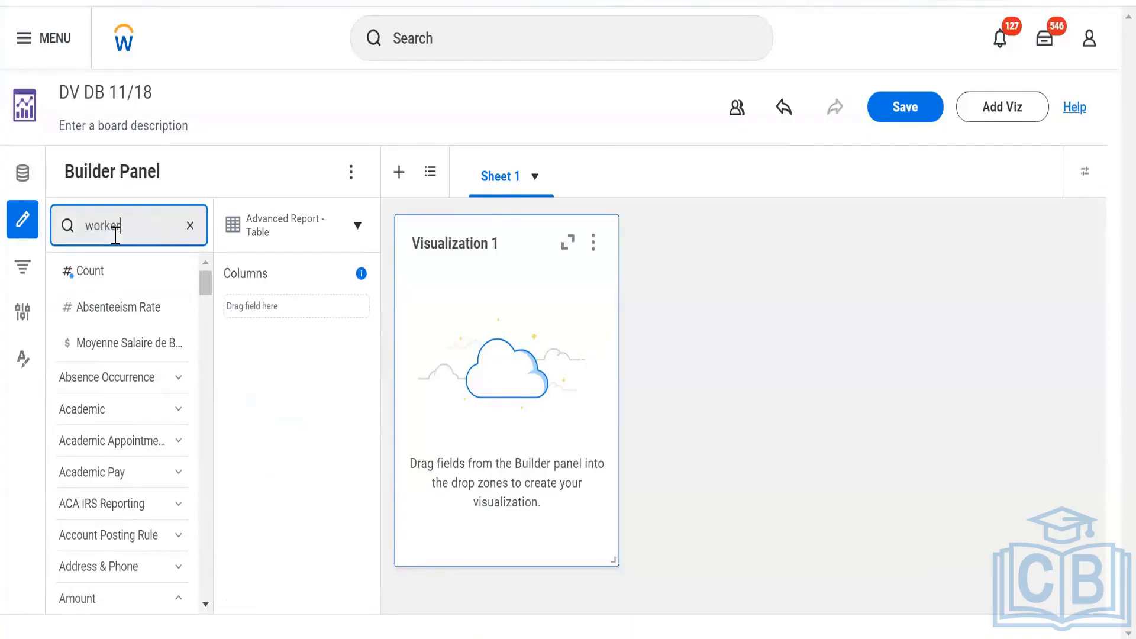
key("Return")
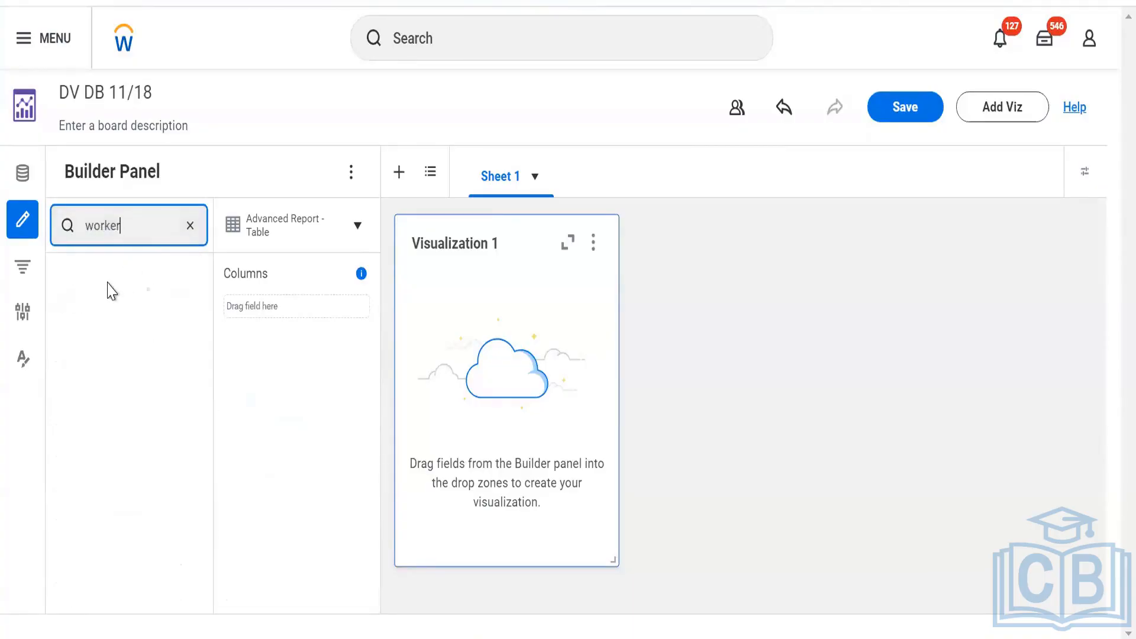
left_click_drag(101, 274, 265, 330)
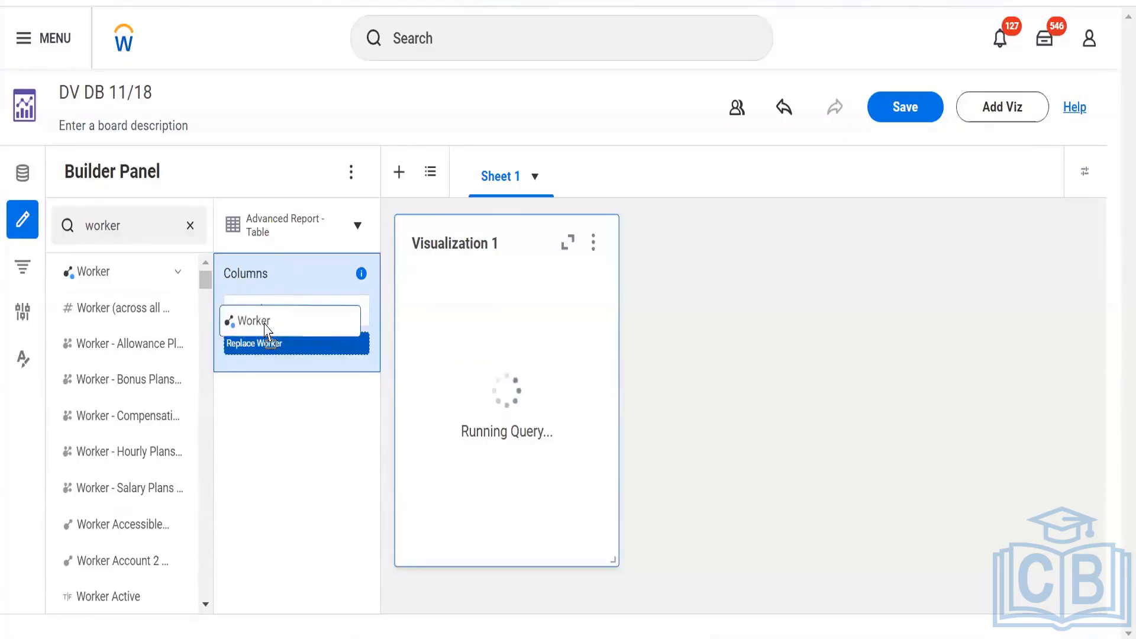
left_click_drag(266, 330, 290, 314)
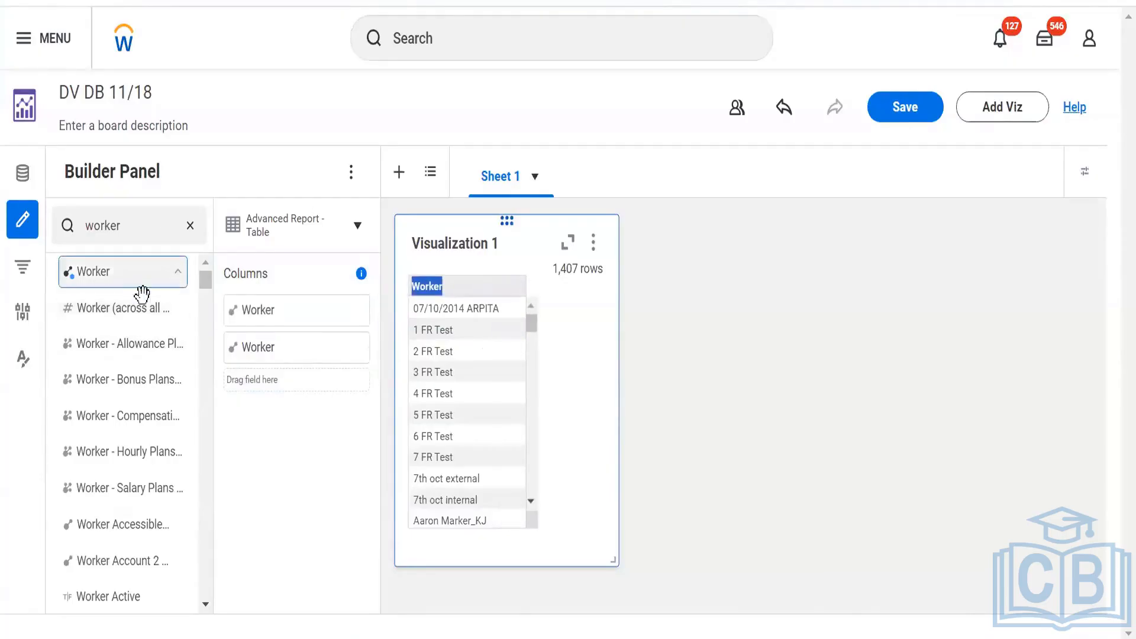
Try to add the Worker field's COUNT DISTINCT aggregation to the table's columns, and remove the duplicate Worker column.
left_click(122, 278)
left_click_drag(191, 329, 293, 348)
mouse_move(239, 346)
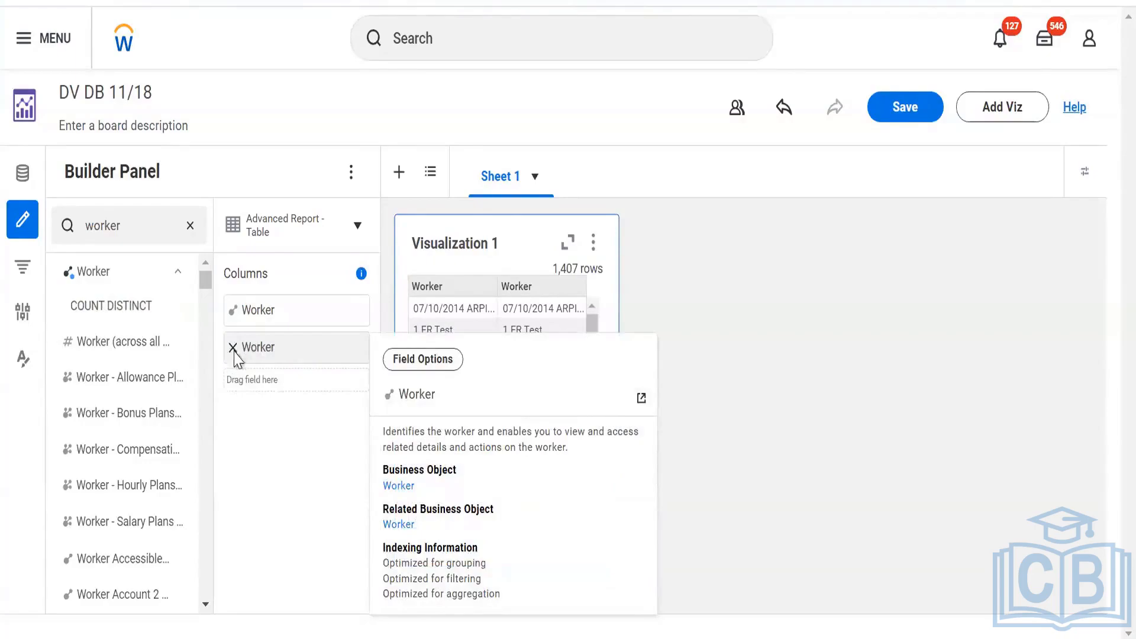
left_click(233, 349)
Try again to add Worker's COUNT DISTINCT to the columns, and remove the remaining Worker column from the table.
left_click_drag(133, 301, 314, 341)
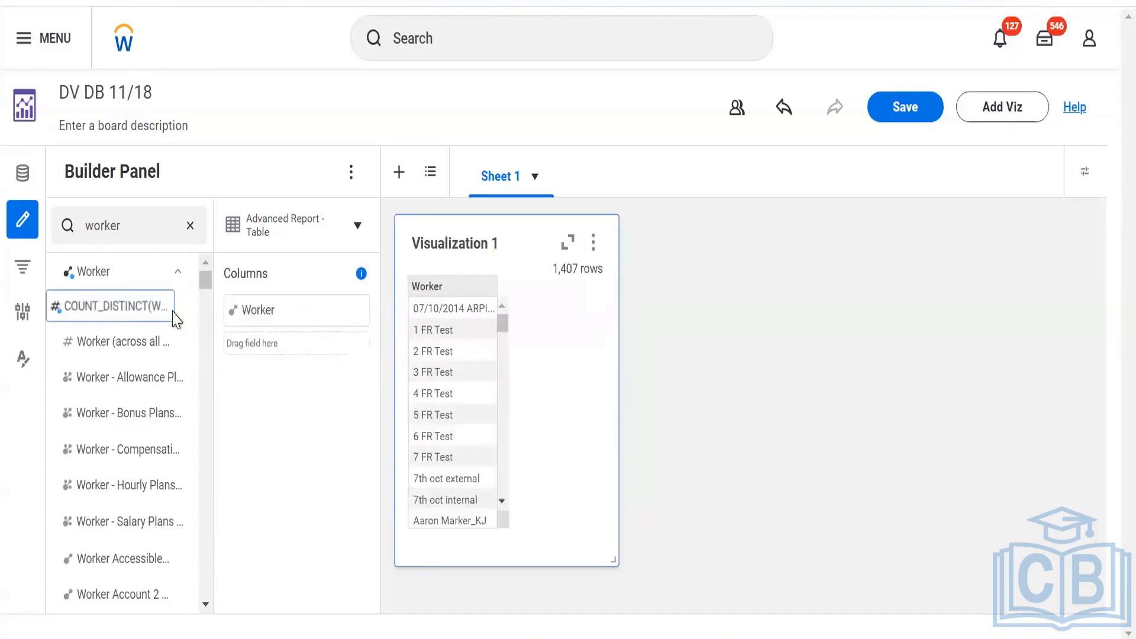
left_click_drag(140, 315, 195, 324)
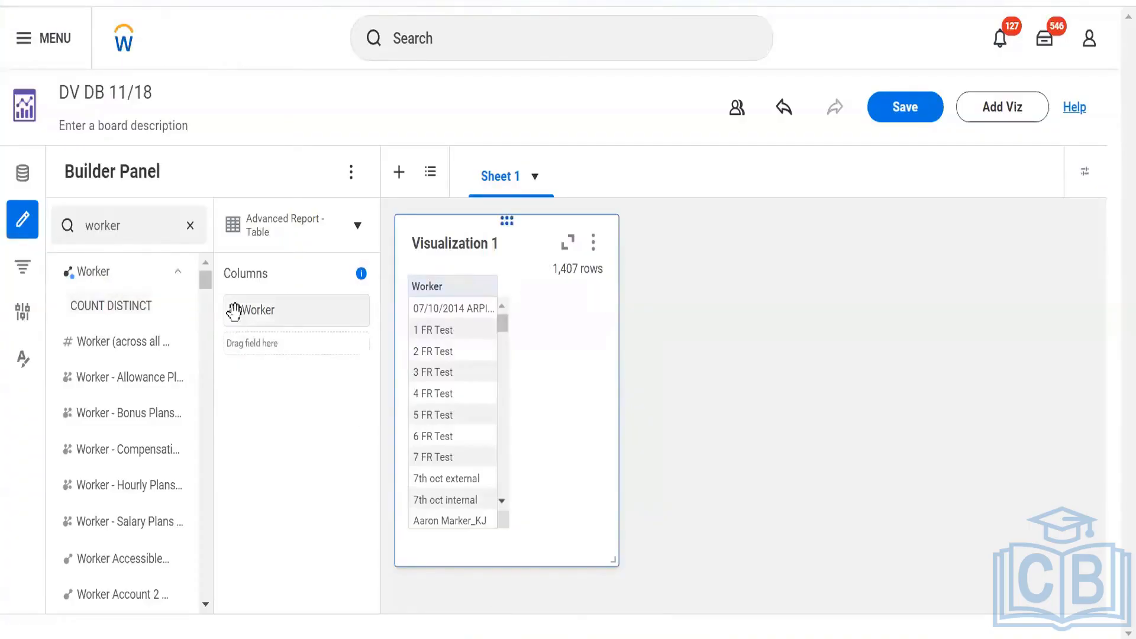
mouse_move(237, 322)
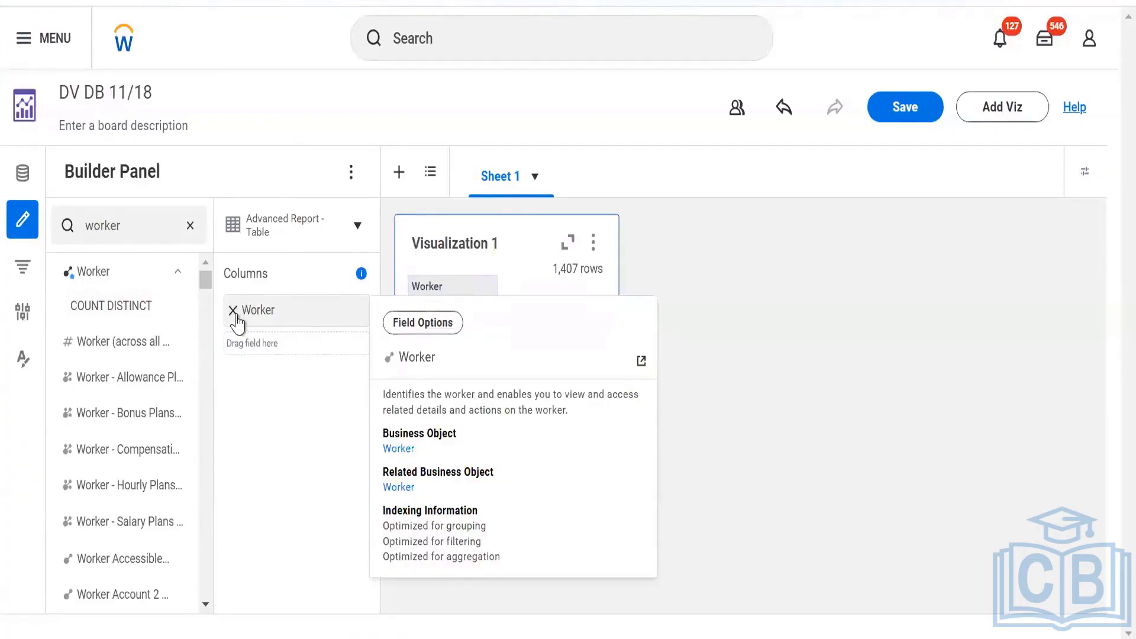
left_click(233, 312)
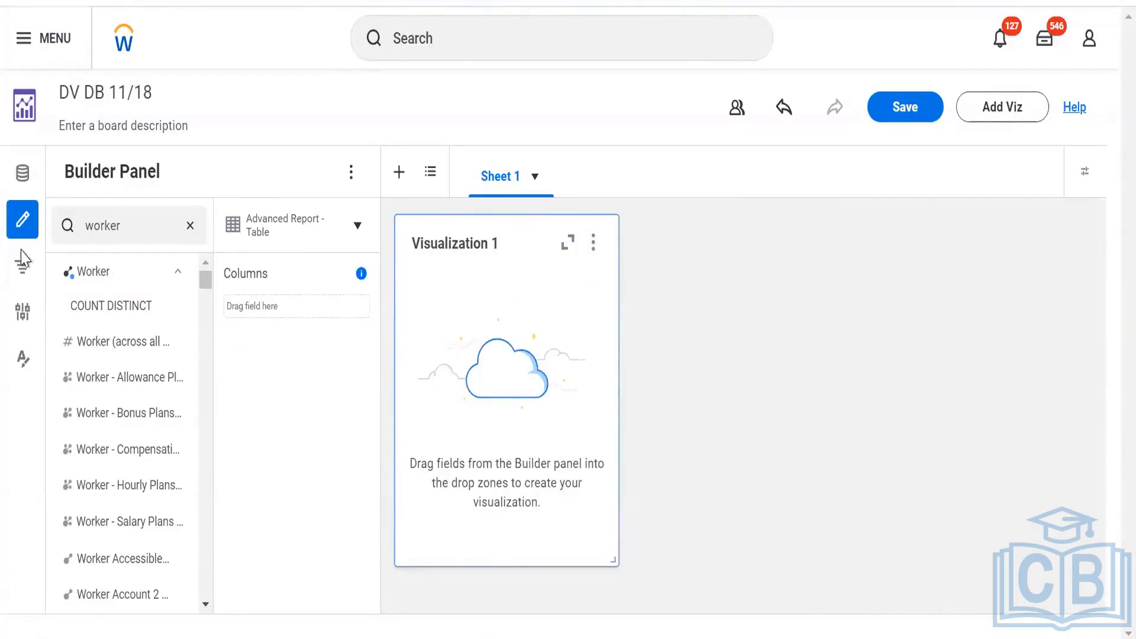
Show the sheet and viz filters and expand their panel to full width.
left_click(24, 271)
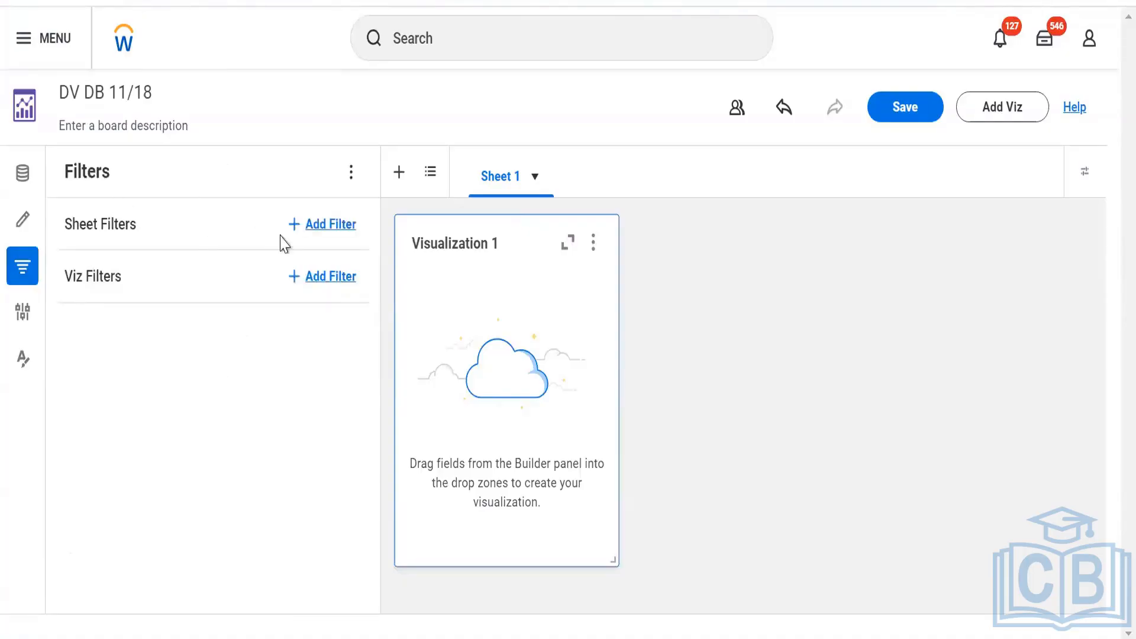
left_click(358, 180)
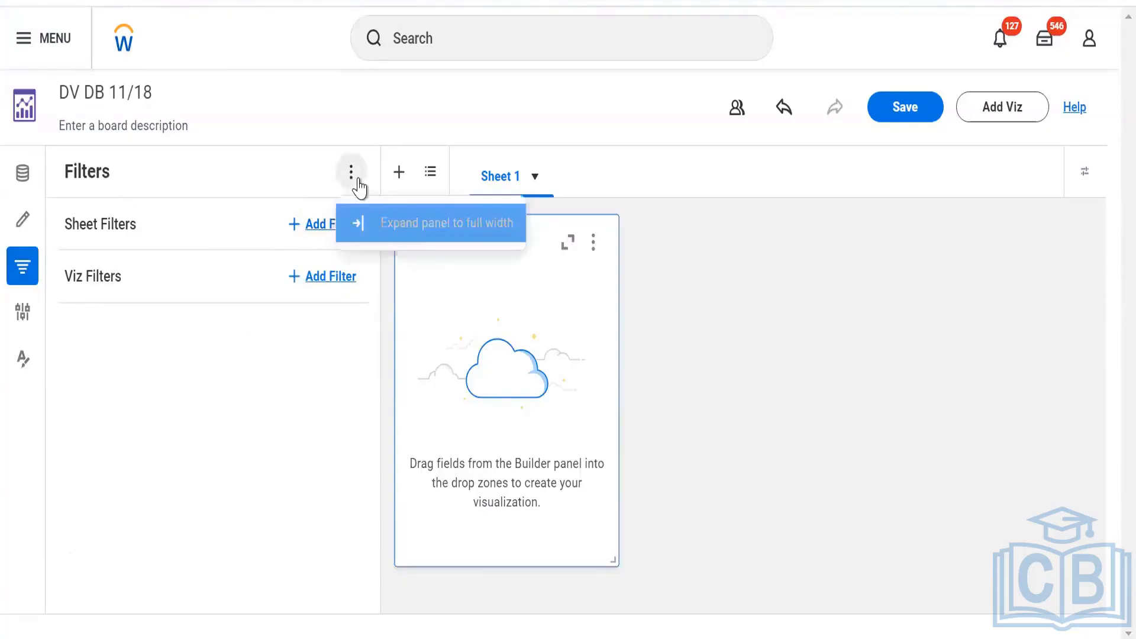
left_click(400, 230)
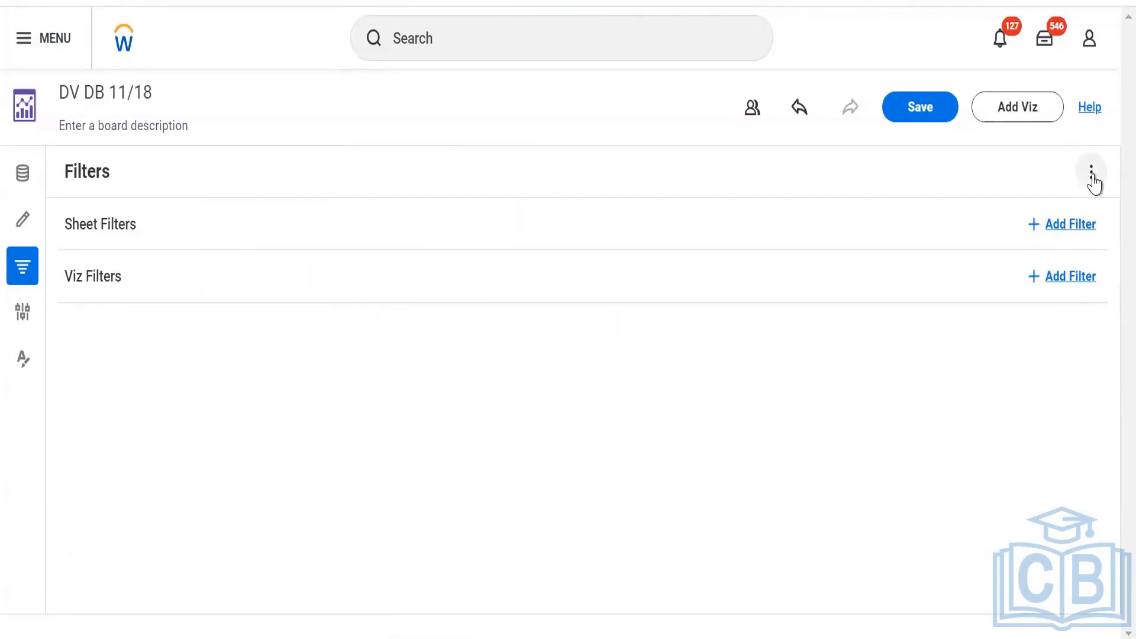
Collapse the filters panel to minimum width and add an empty sheet filter.
left_click(1092, 175)
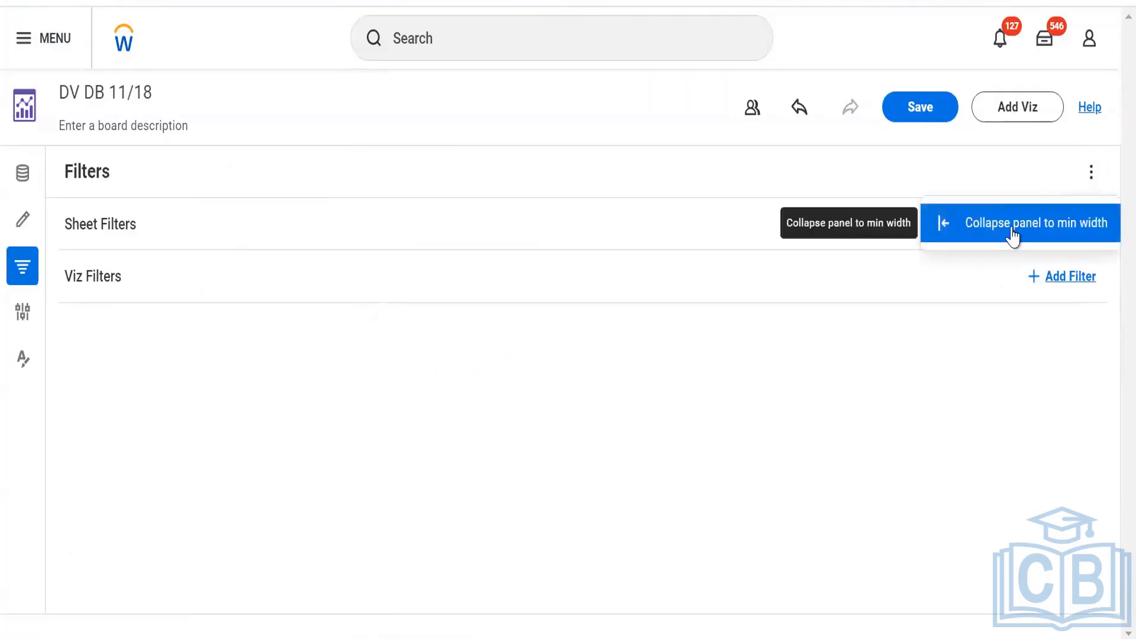
left_click(1011, 232)
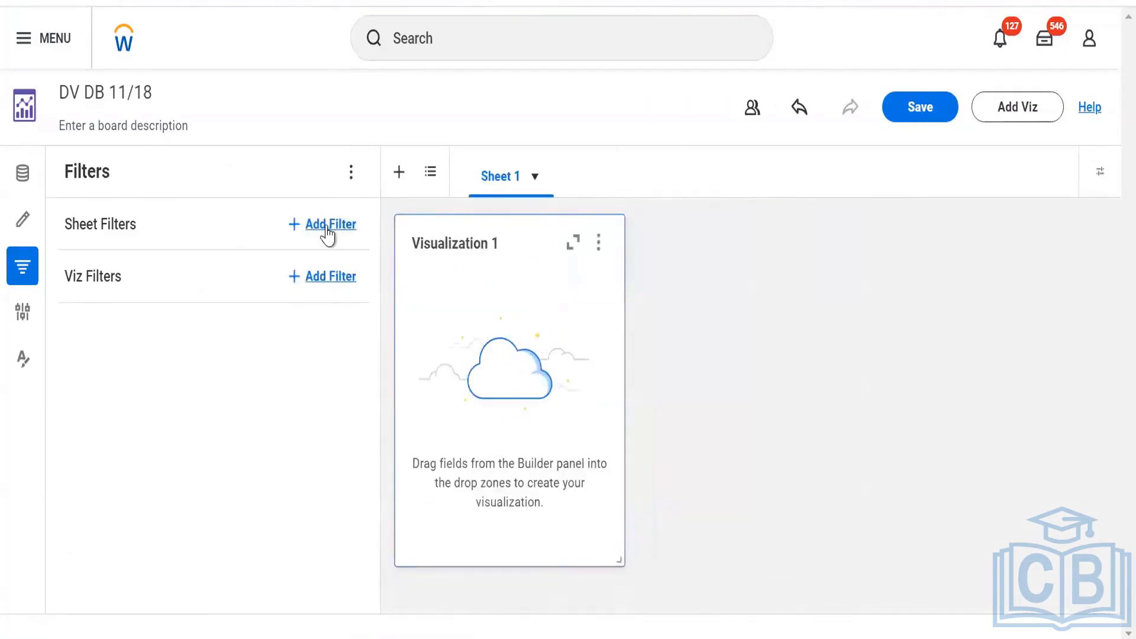
left_click(326, 227)
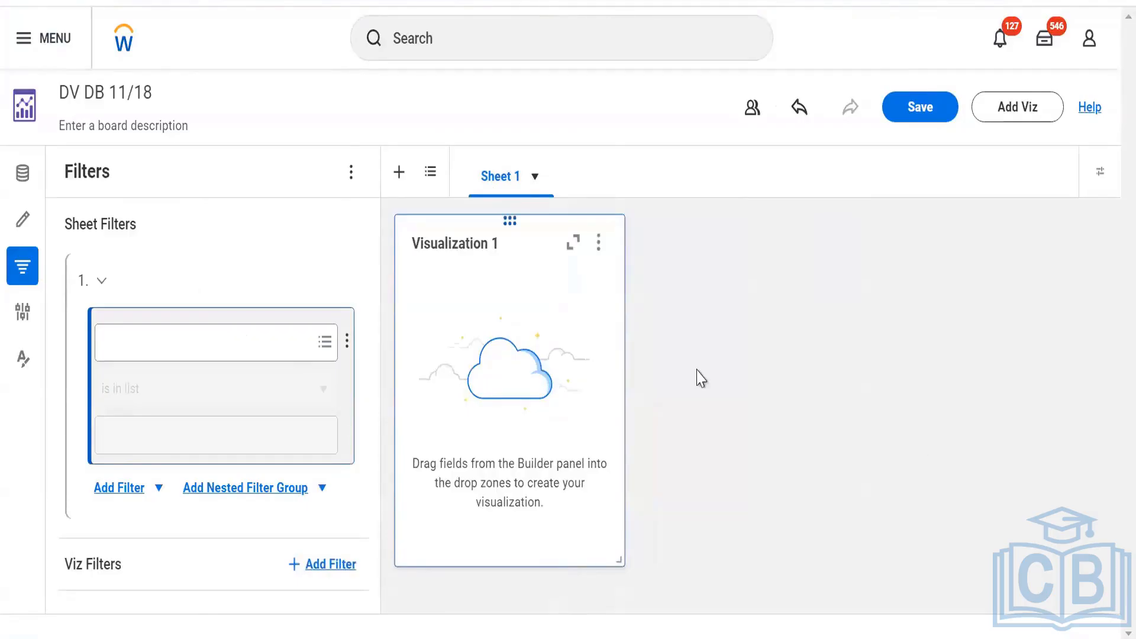
Examine the new sheet filter's available fields and the AND/OR options for adding another filter.
left_click(175, 355)
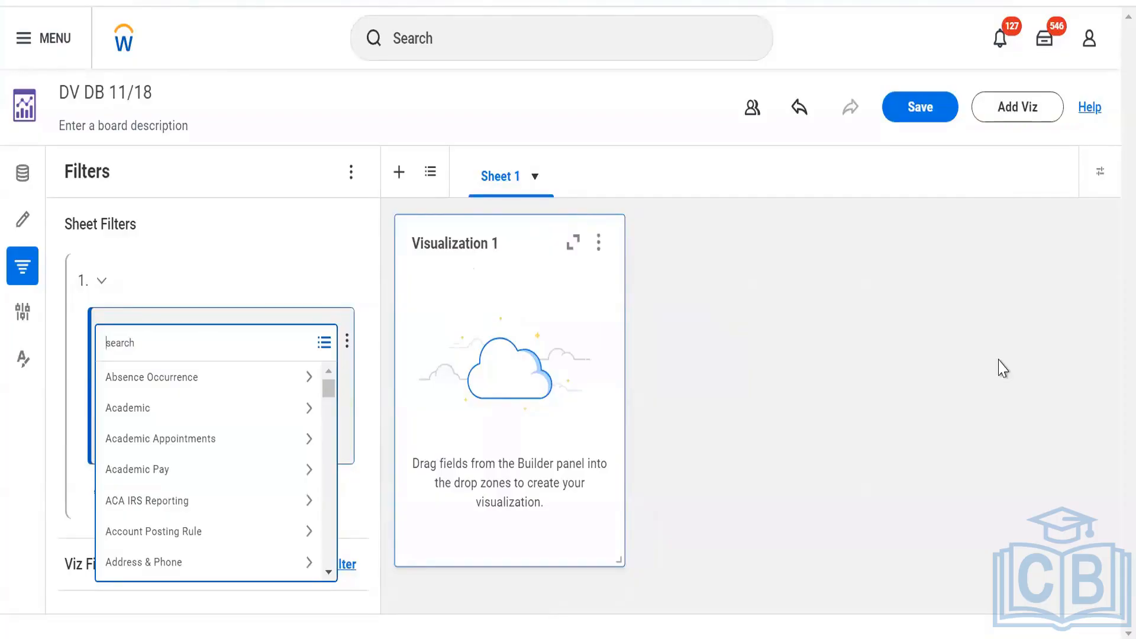
left_click(335, 282)
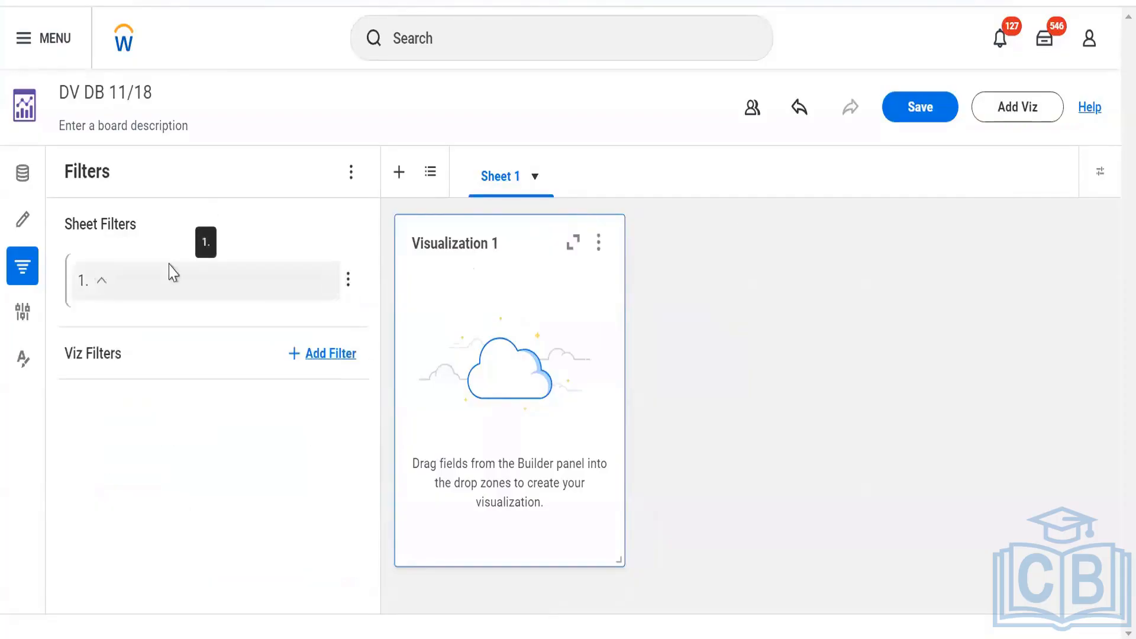
left_click(266, 292)
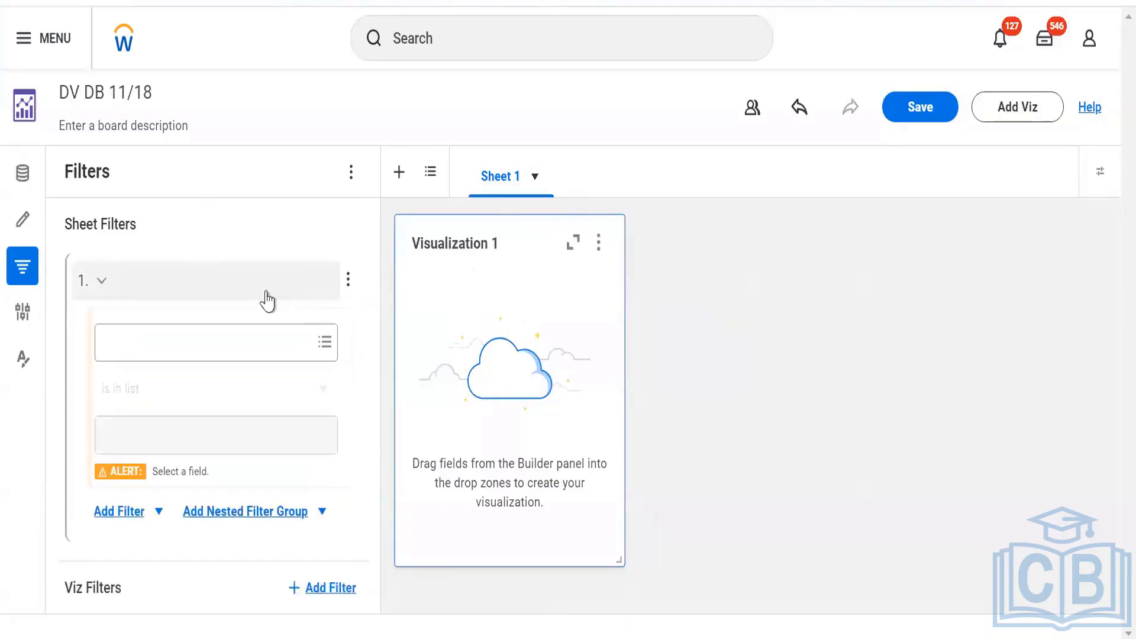
left_click(264, 344)
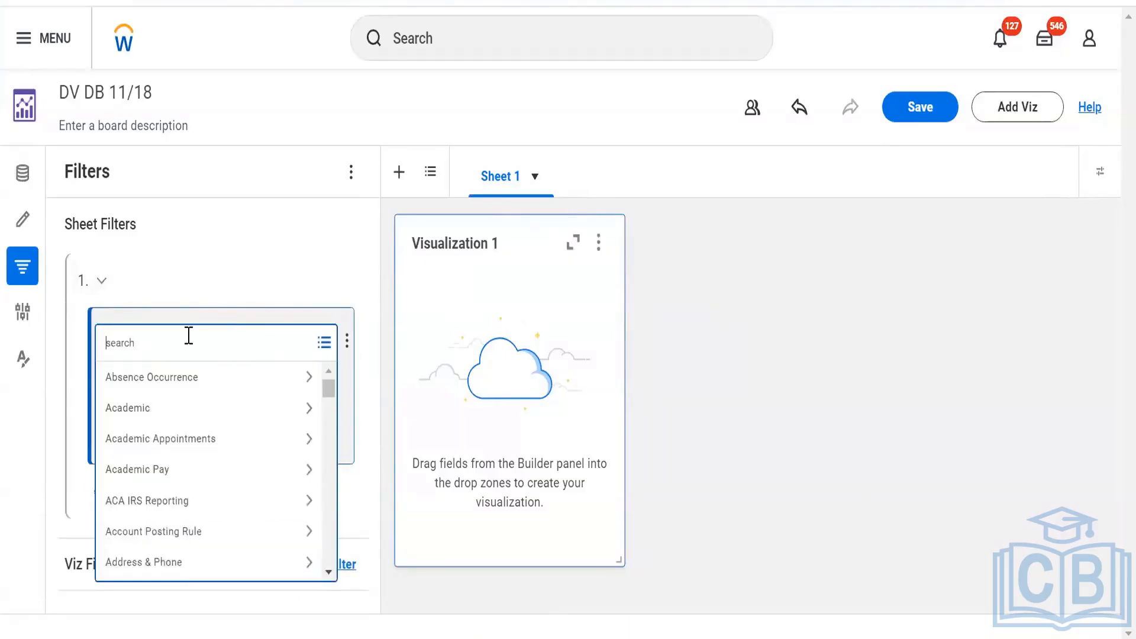
left_click(297, 247)
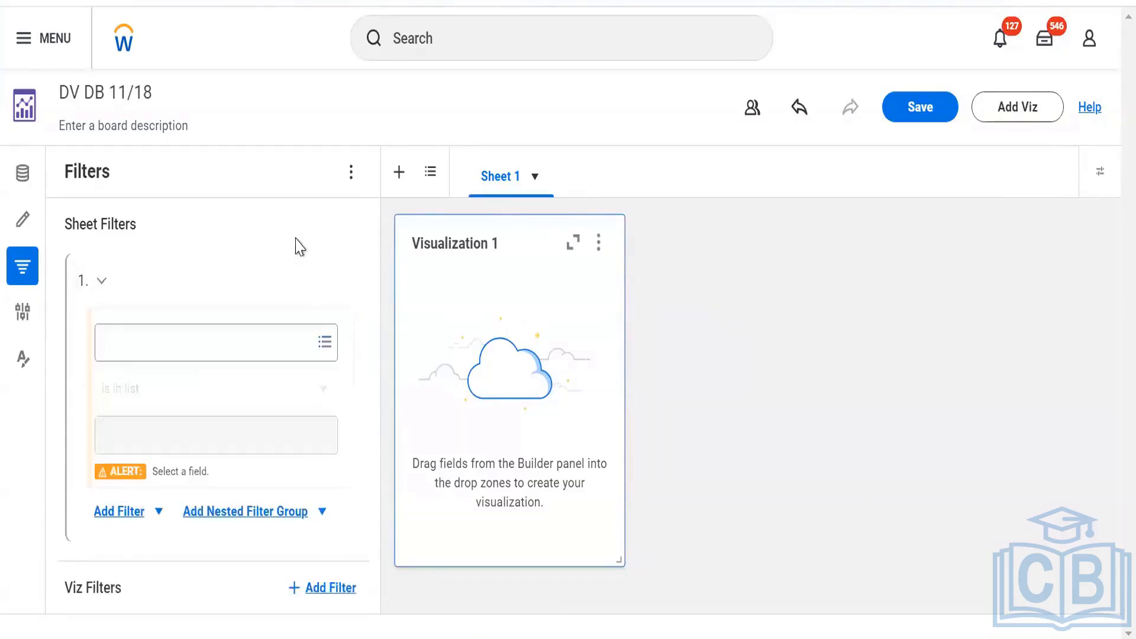
left_click(127, 518)
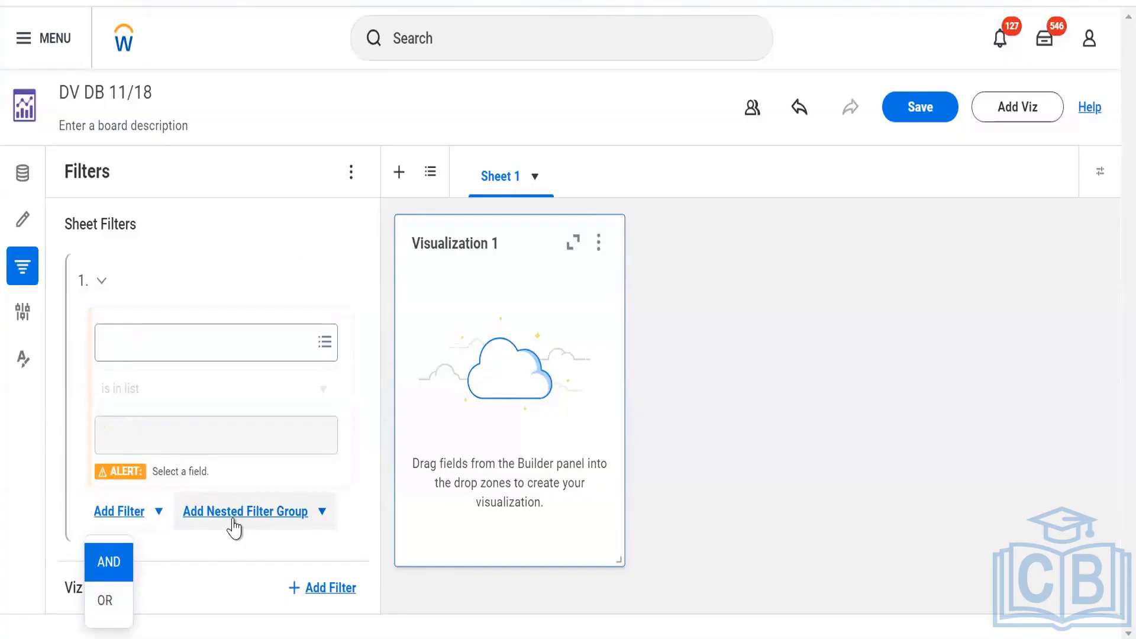
left_click(358, 139)
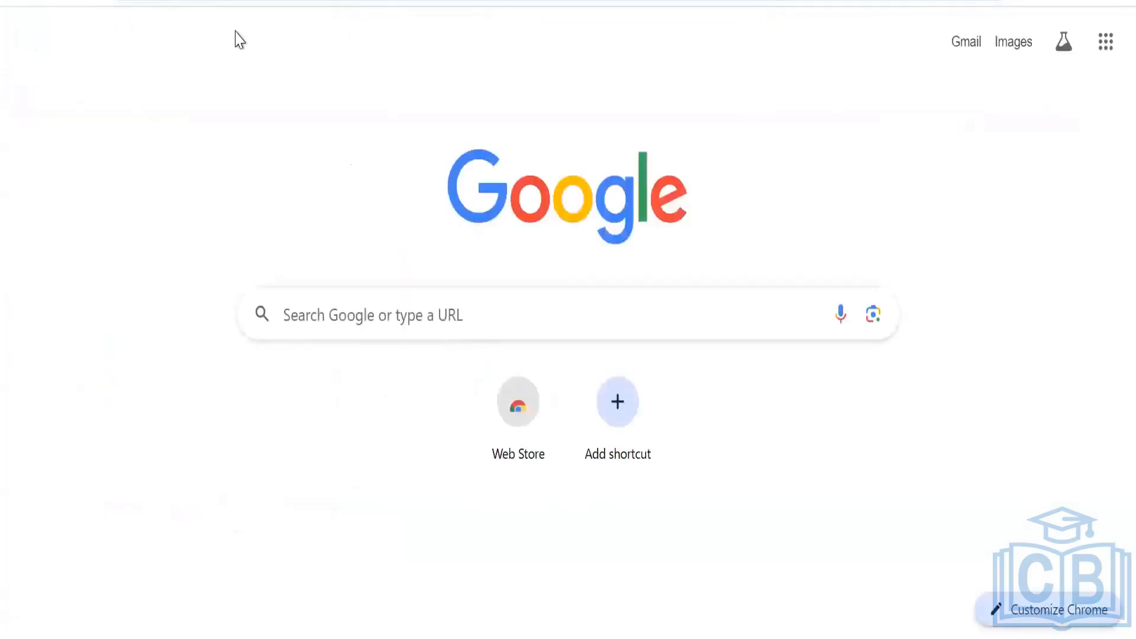
type("(")
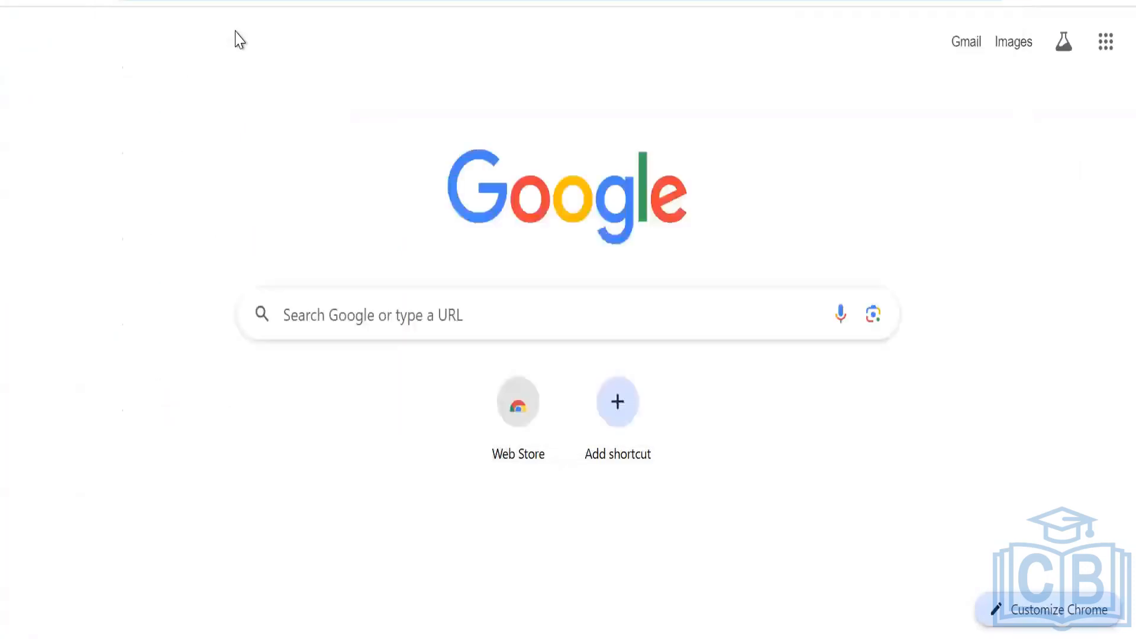
type("(Coun")
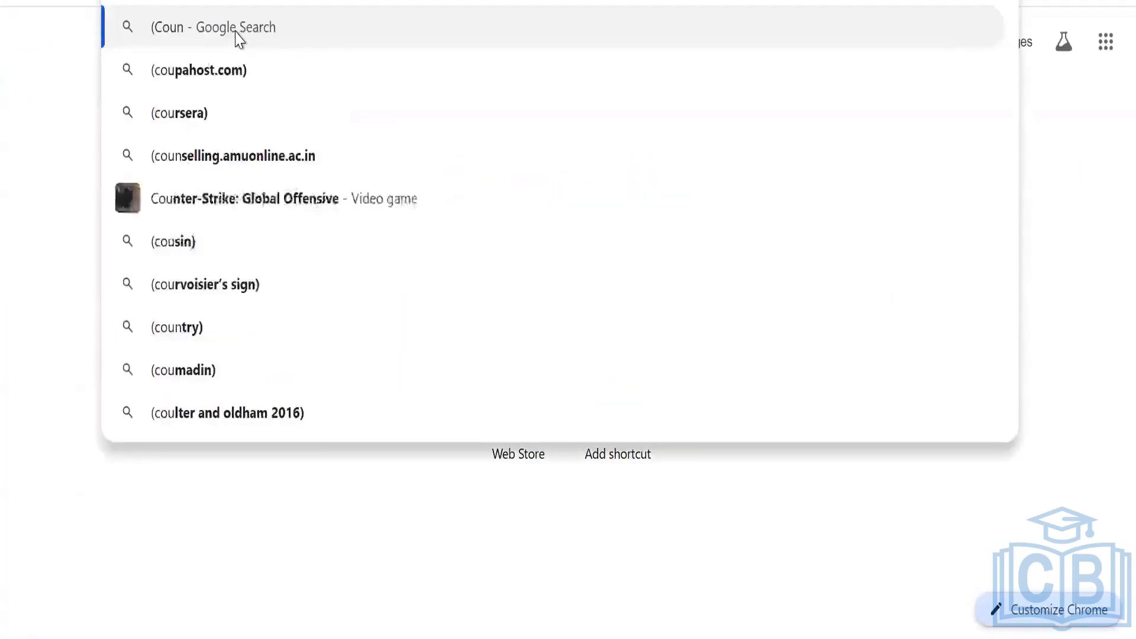
type("try= po")
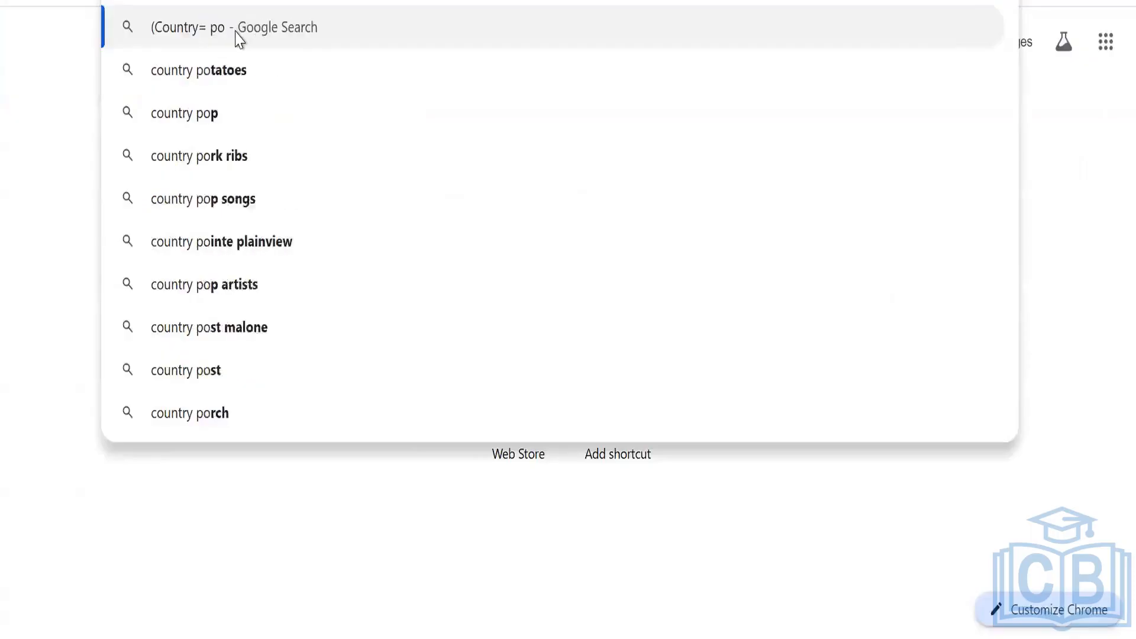
key("BackSpace")
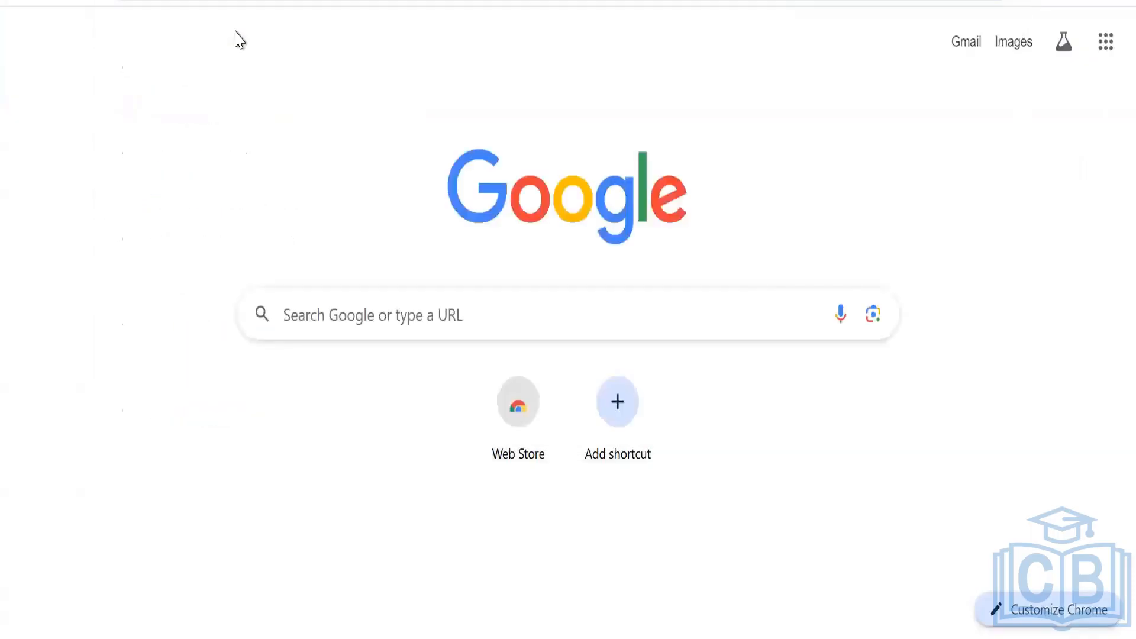
Switch to Notepad and write "Country = Poland (" in a blank note.
key("super")
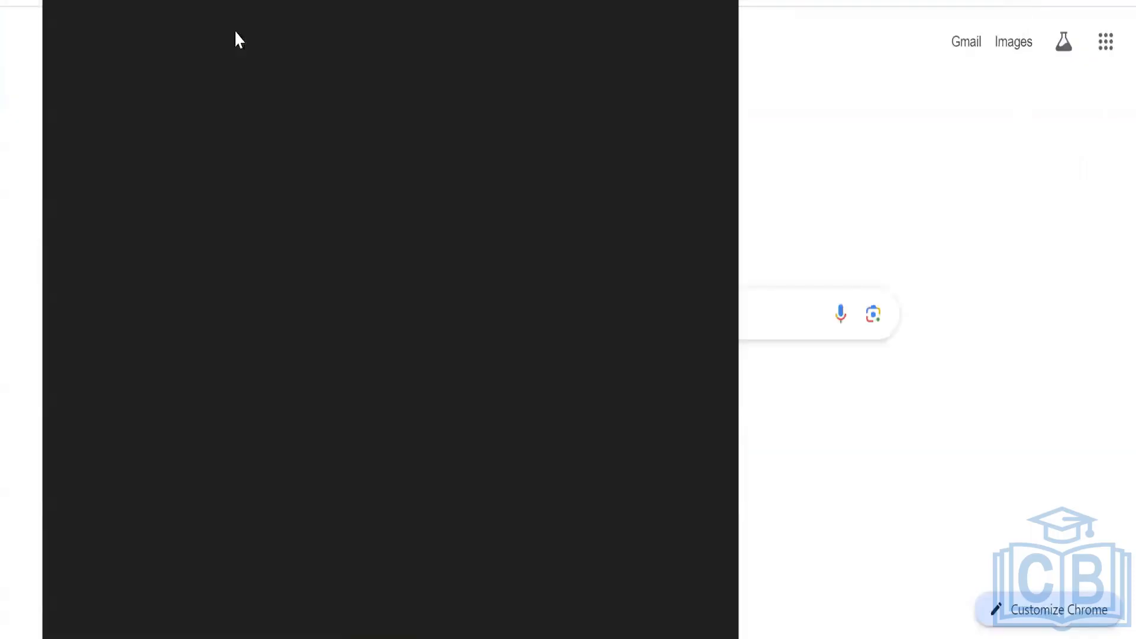
type("note")
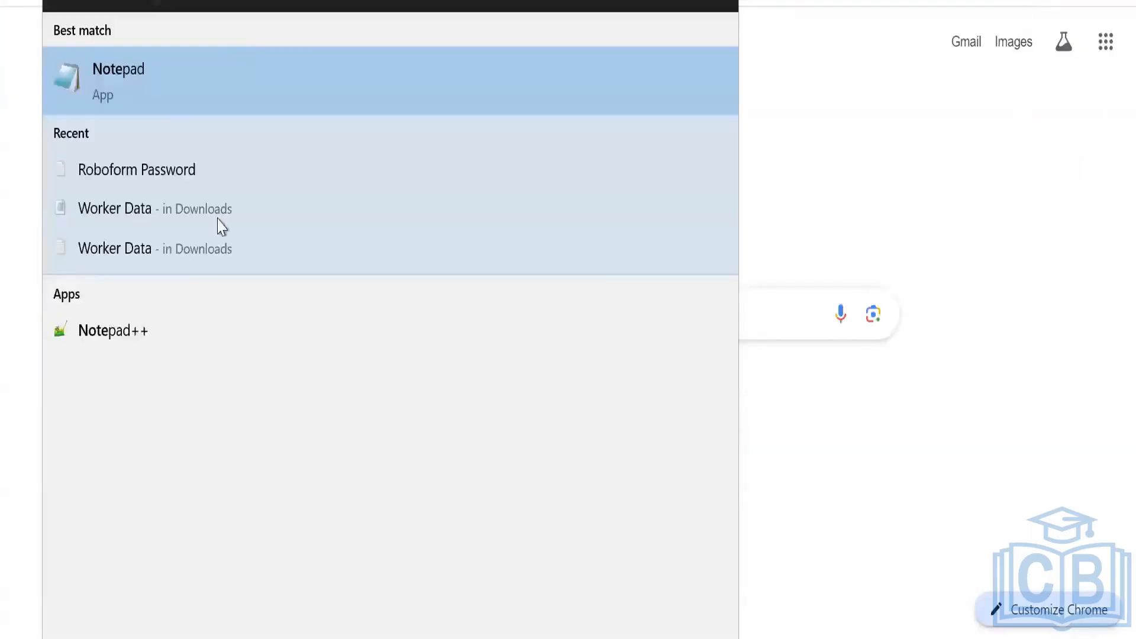
left_click(212, 106)
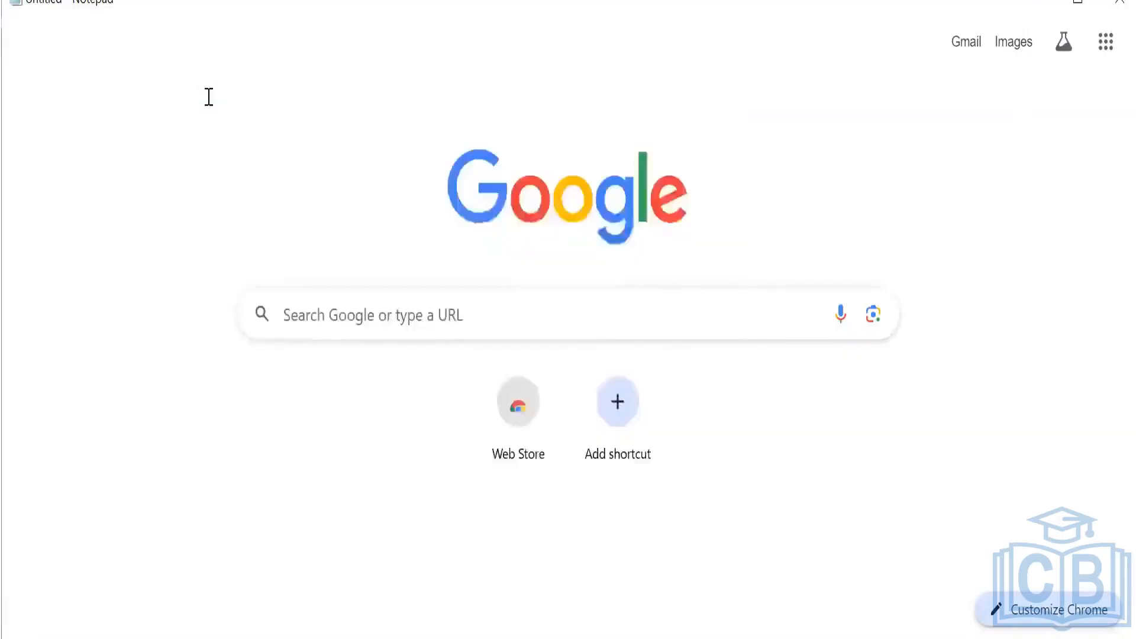
type("Co")
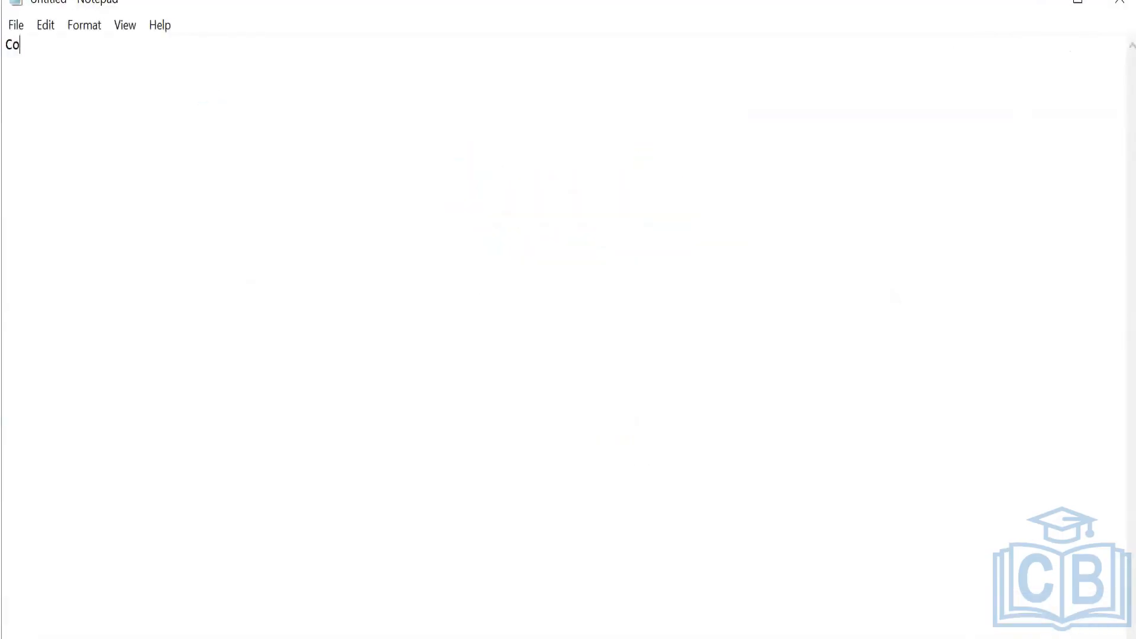
type("untry")
type(" = P;d")
key("BackSpace")
key("BackSpace")
key("BackSpace")
type("olan")
key("BackSpace")
key("BackSpace")
key("BackSpace")
key("BackSpace")
type("Pla")
key("BackSpace")
key("BackSpace")
type("oland")
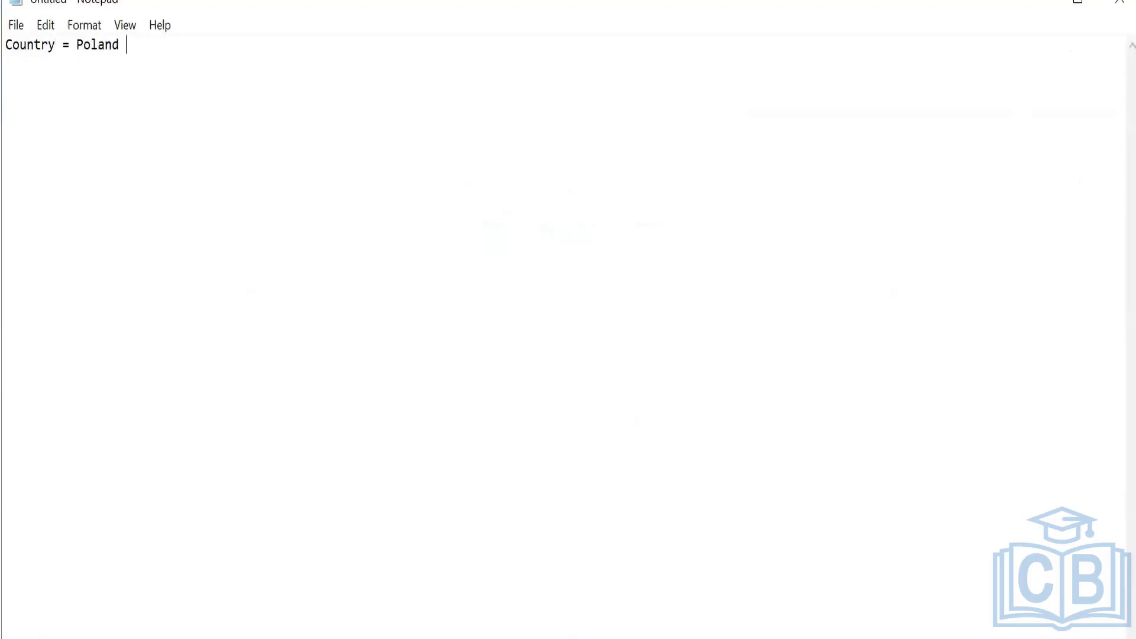
type(" (")
Insert "Fitler Nest = 1. " in front of "Country" at the start of the note.
key("Left")
key("Left")
key("Left")
key("Left")
key("Left")
key("Left")
key("Left")
key("Left")
key("Left")
key("Left")
key("Left")
key("Left")
key("Left")
key("Left")
key("Left")
key("Left")
key("Left")
key("Left")
type("Fitler Nest ")
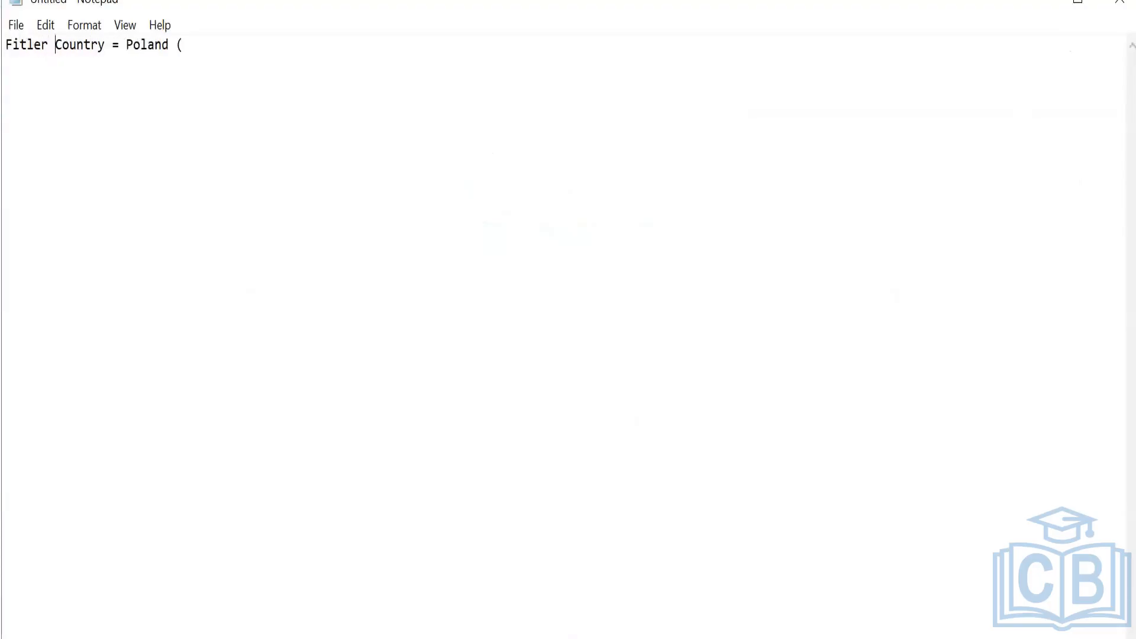
type("= ")
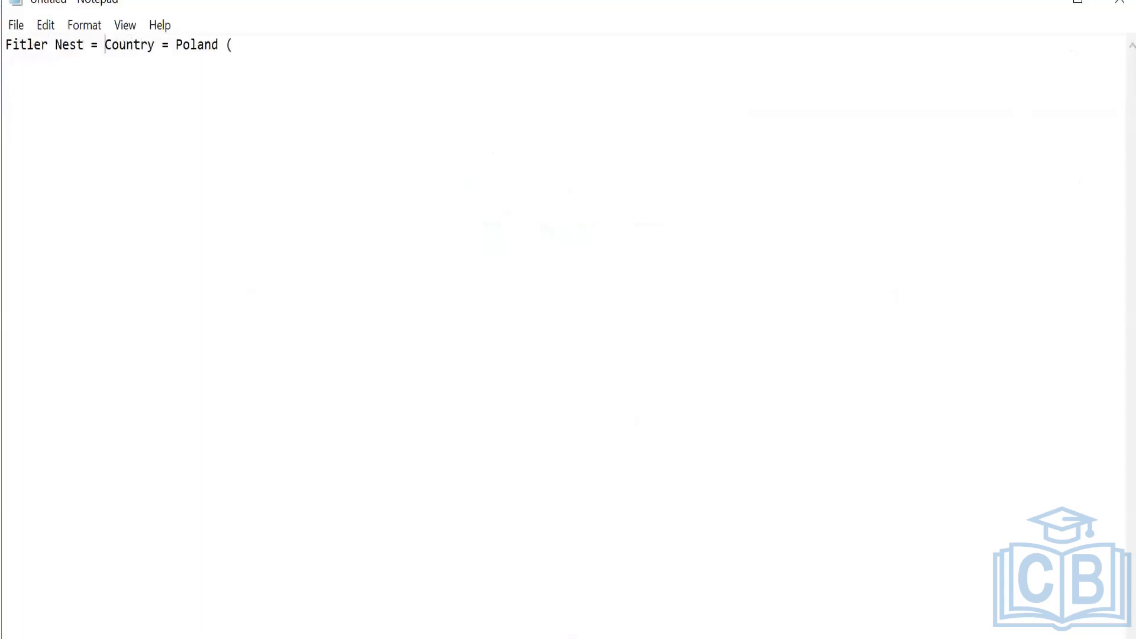
type("1")
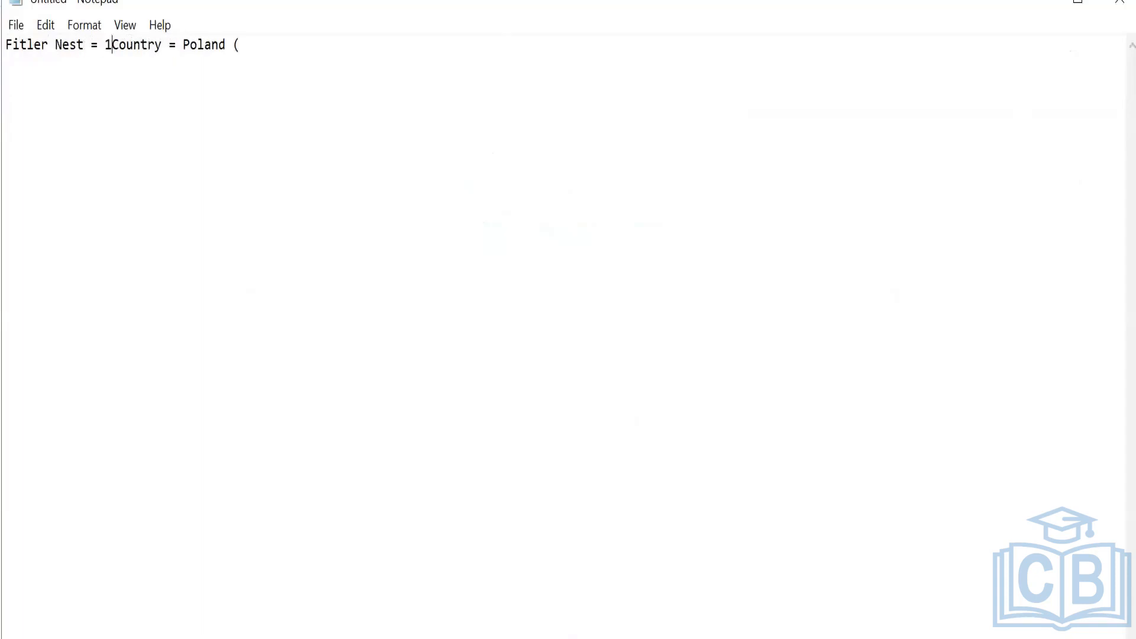
type(".")
key("Left")
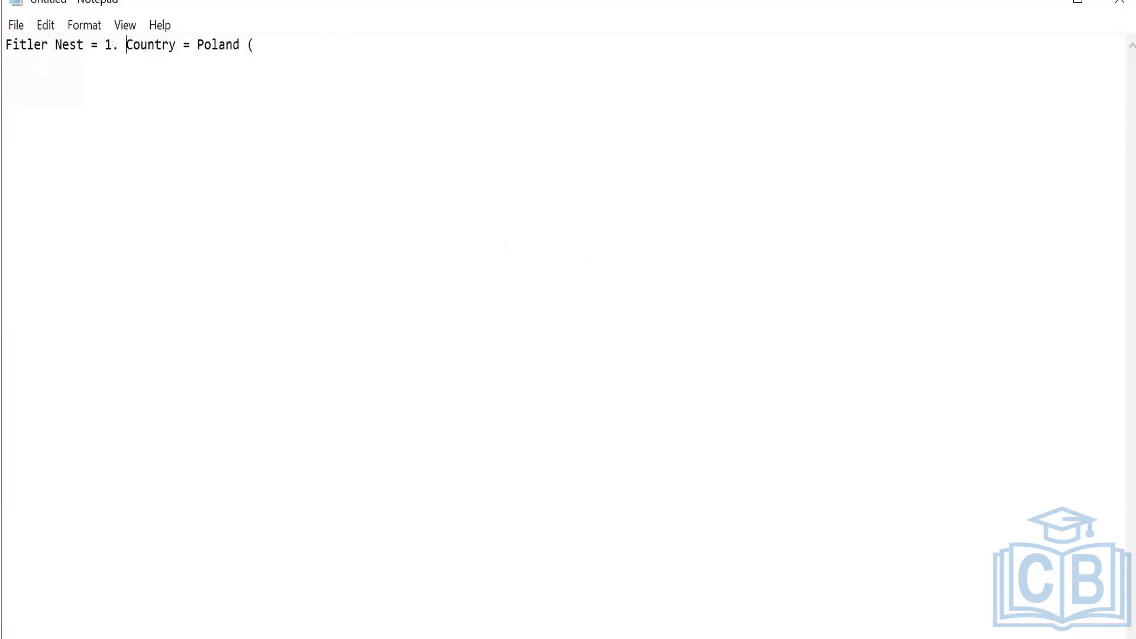
Complete the note's first line with "Gender = Male, Female)" after the opening parenthesis.
key("Right")
key("Right")
key("Right")
key("Right")
key("Right")
key("Right")
key("Right")
key("Right")
key("Right")
key("Right")
key("Right")
key("Right")
key("Right")
key("Right")
key("Right")
key("Right")
key("Right")
key("Right")
type("Gender = Male")
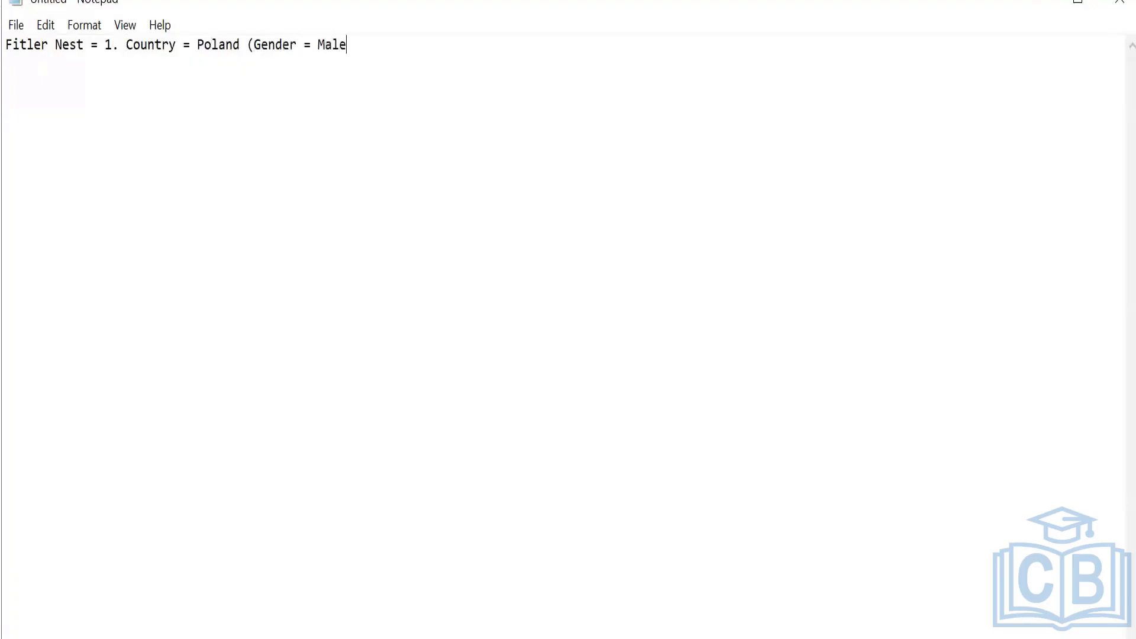
type(". Fema")
key("BackSpace")
key("BackSpace")
key("BackSpace")
key("BackSpace")
key("BackSpace")
key("BackSpace")
key("BackSpace")
type("e, Fema")
type("le")
type(") ")
Add a second line to the note reading "2. Country = USA (Gender = Male)".
type("2")
type(". ")
type("Countr")
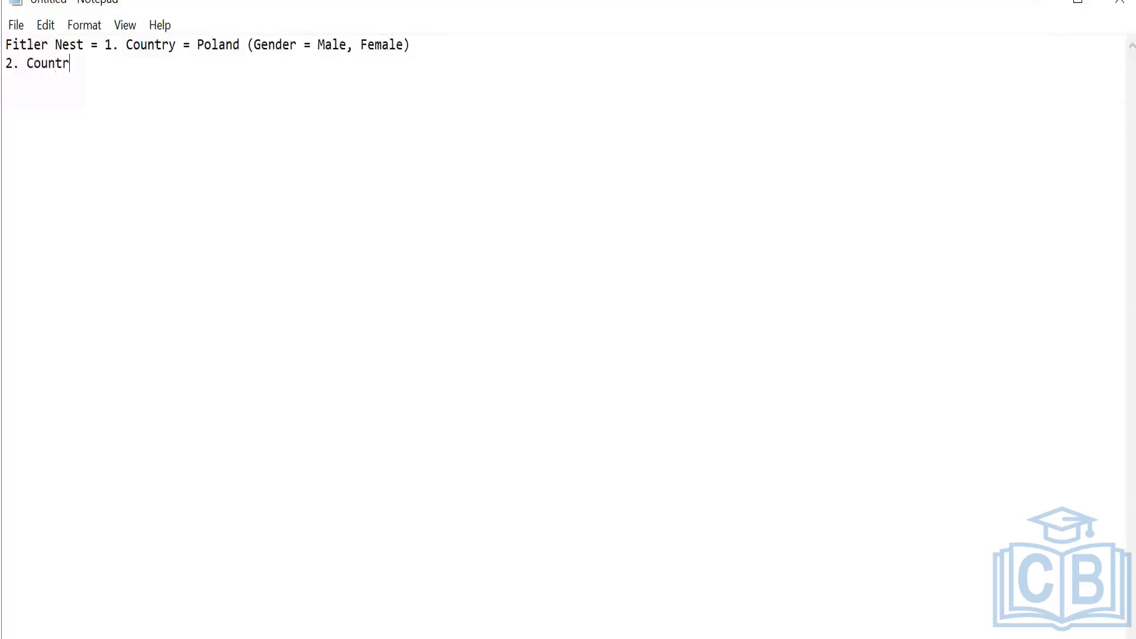
type("y = USA (Gender = ")
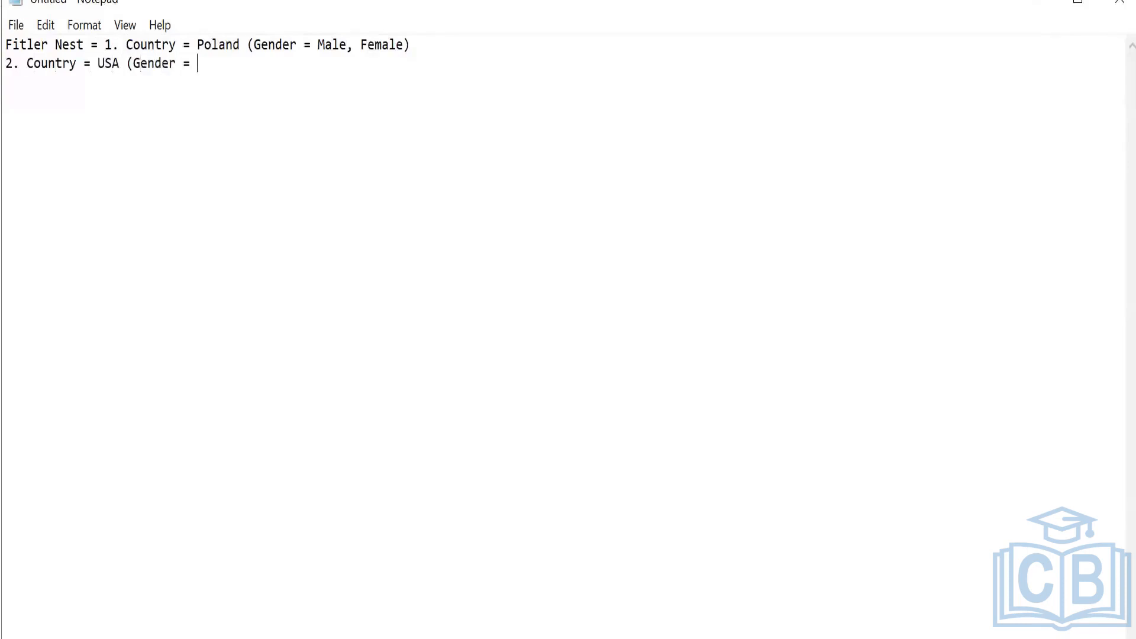
type("Male)")
Switch back to the Workday board and move the empty sheet filter to the viz filters.
left_click(1032, 10)
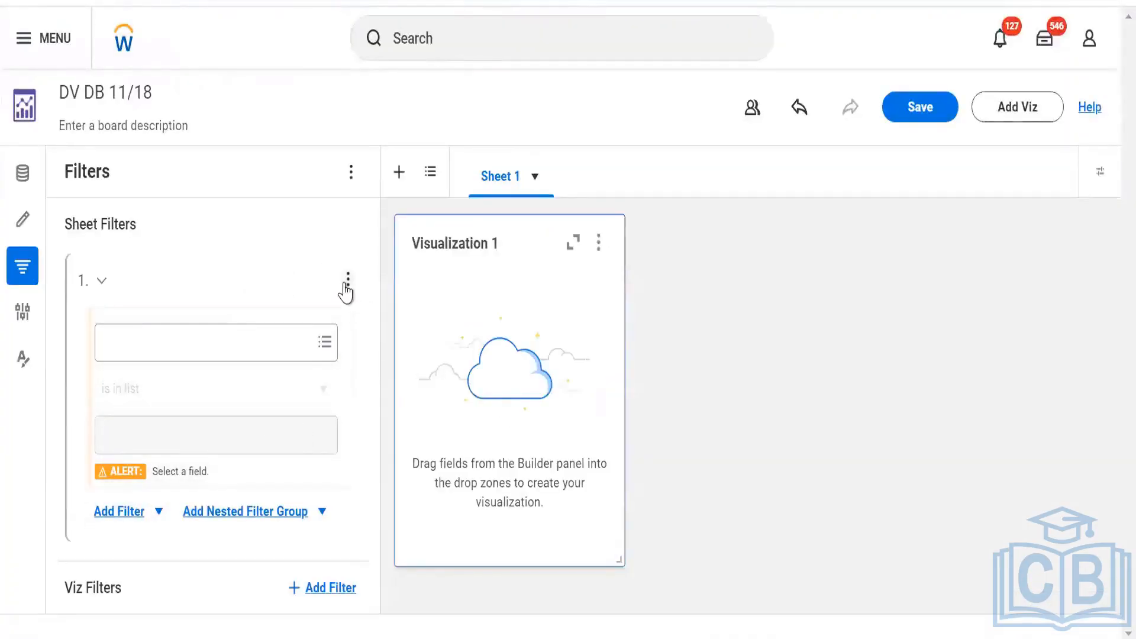
left_click(346, 282)
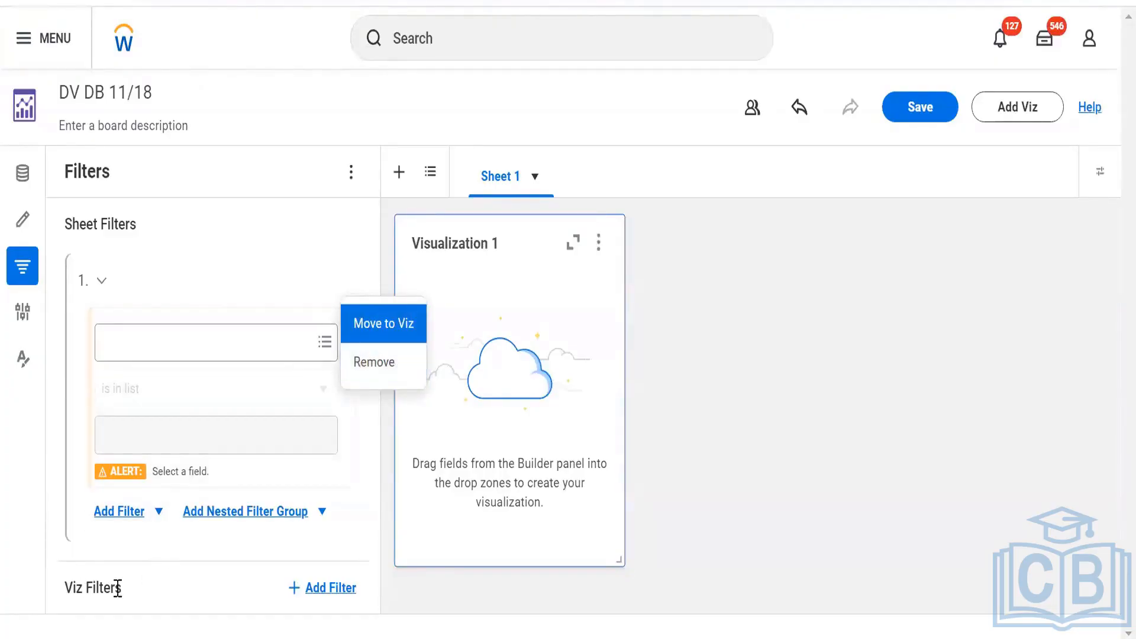
left_click(375, 325)
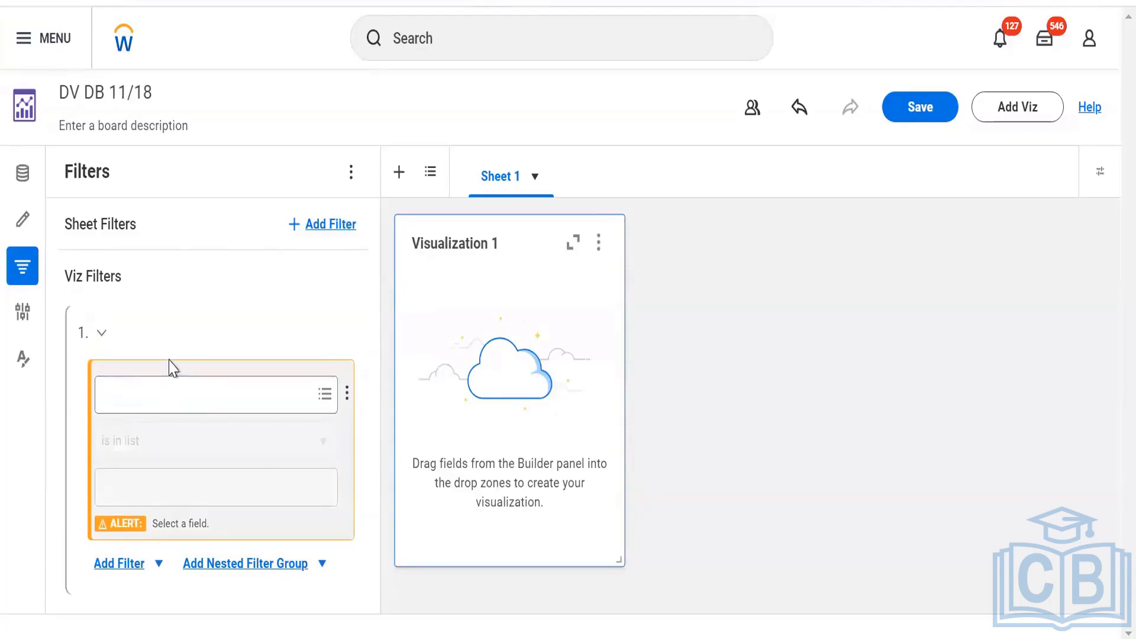
Search the viz filter's fields for "loc add countr" and choose Location Address - Country.
left_click(222, 386)
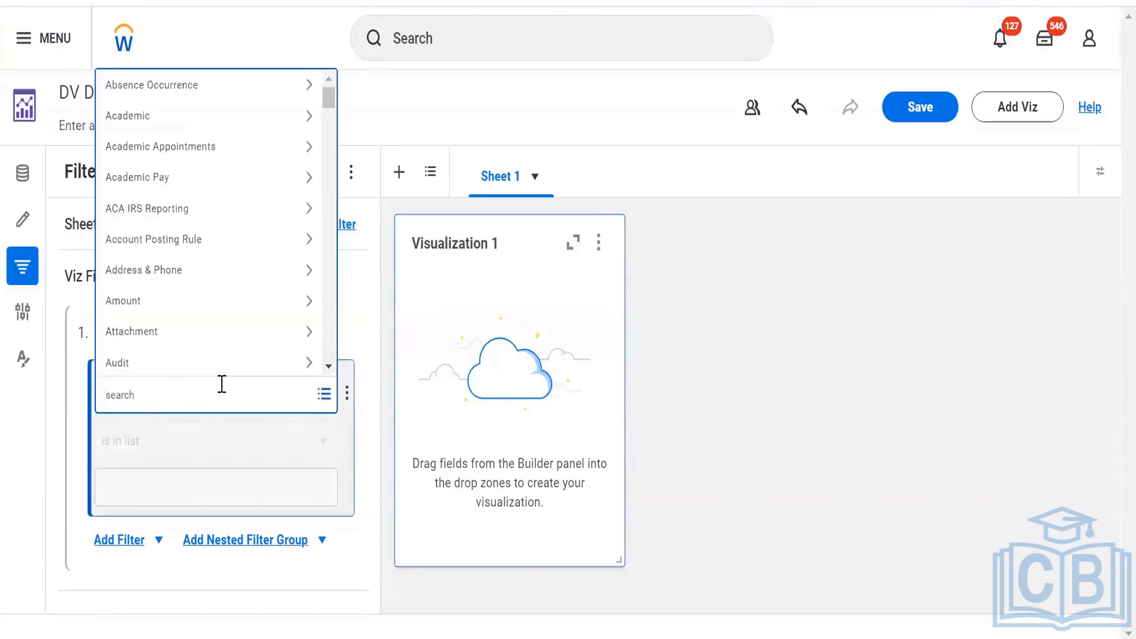
scroll(181, 283, "down", 5)
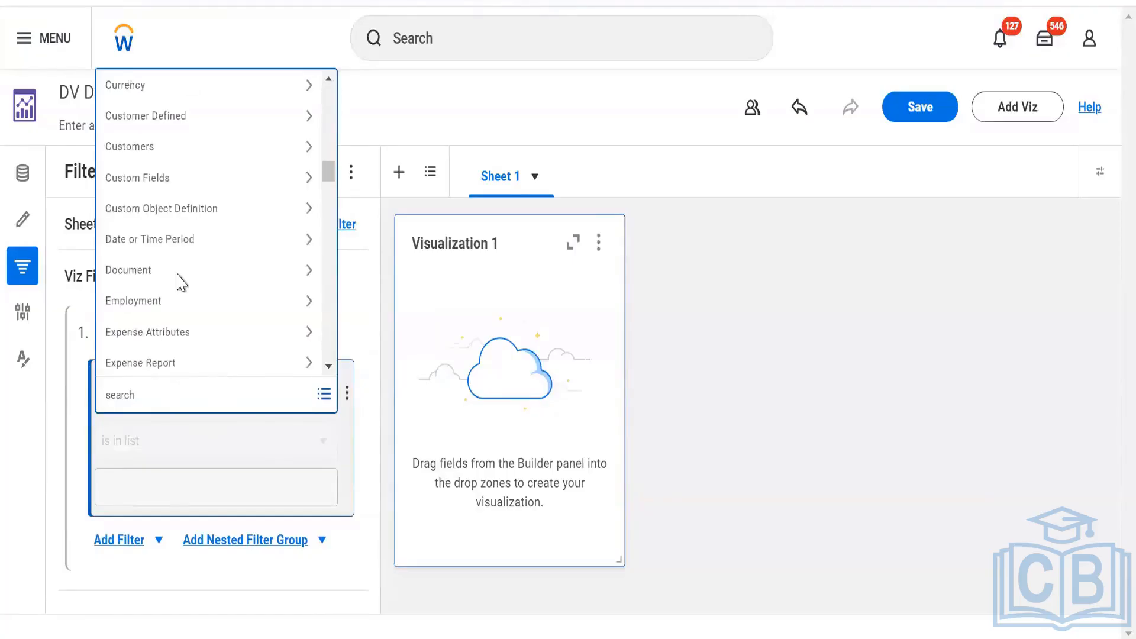
scroll(182, 283, "down", 10)
type("countrt")
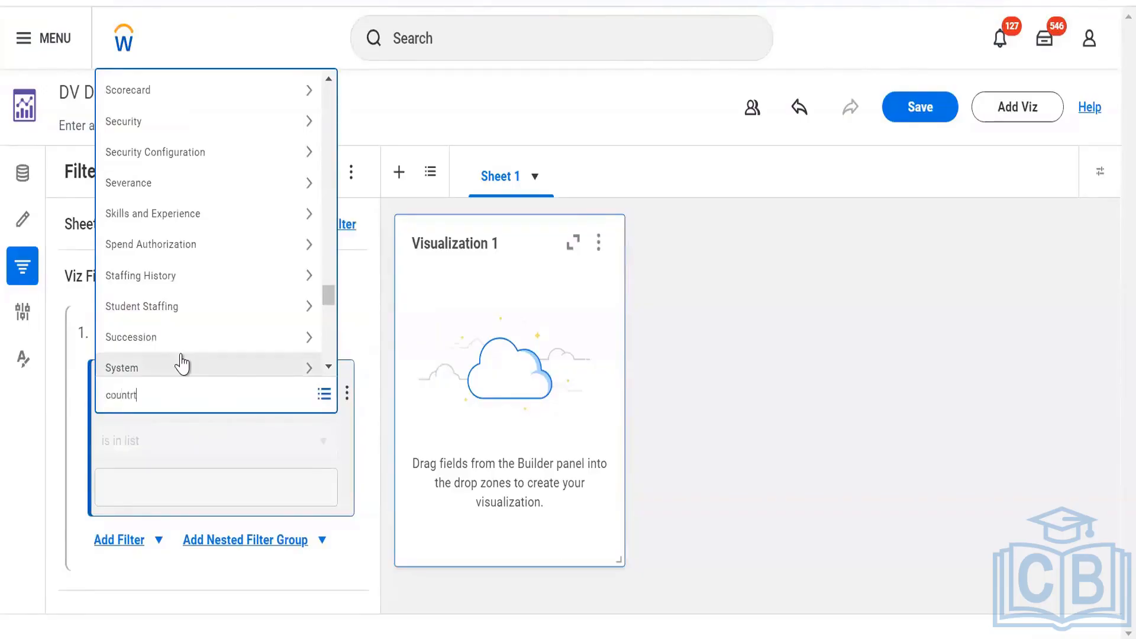
key("ctrl+a")
key("BackSpace")
type("loc add countr")
key("Return")
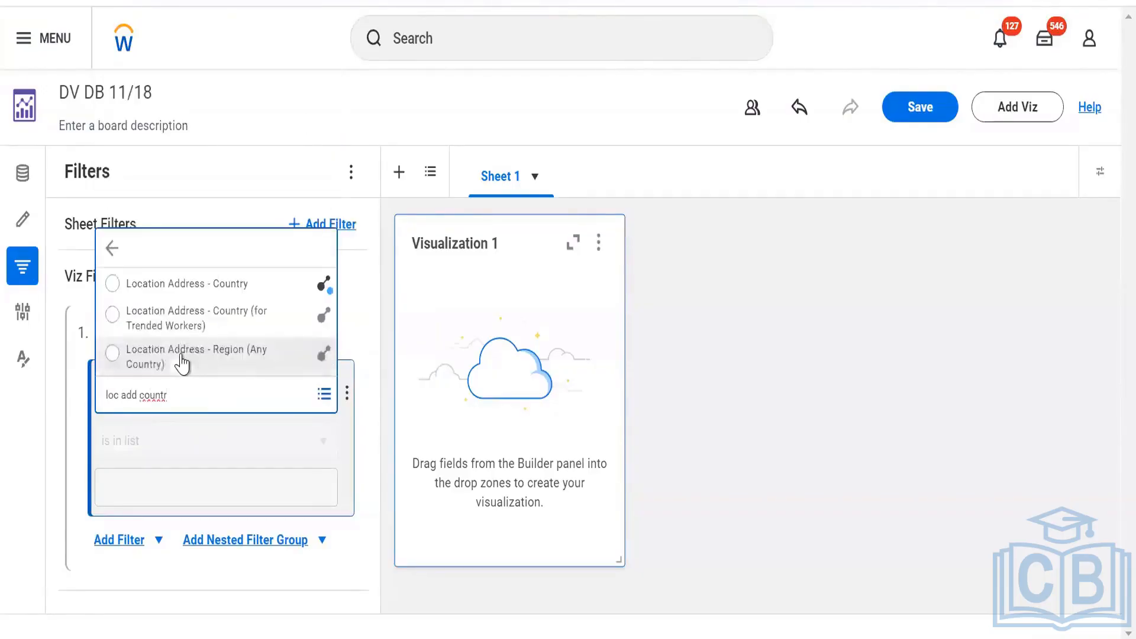
left_click(204, 287)
Set the Location Address - Country viz filter's condition to is in list, and open the viz's configuration options.
left_click(167, 475)
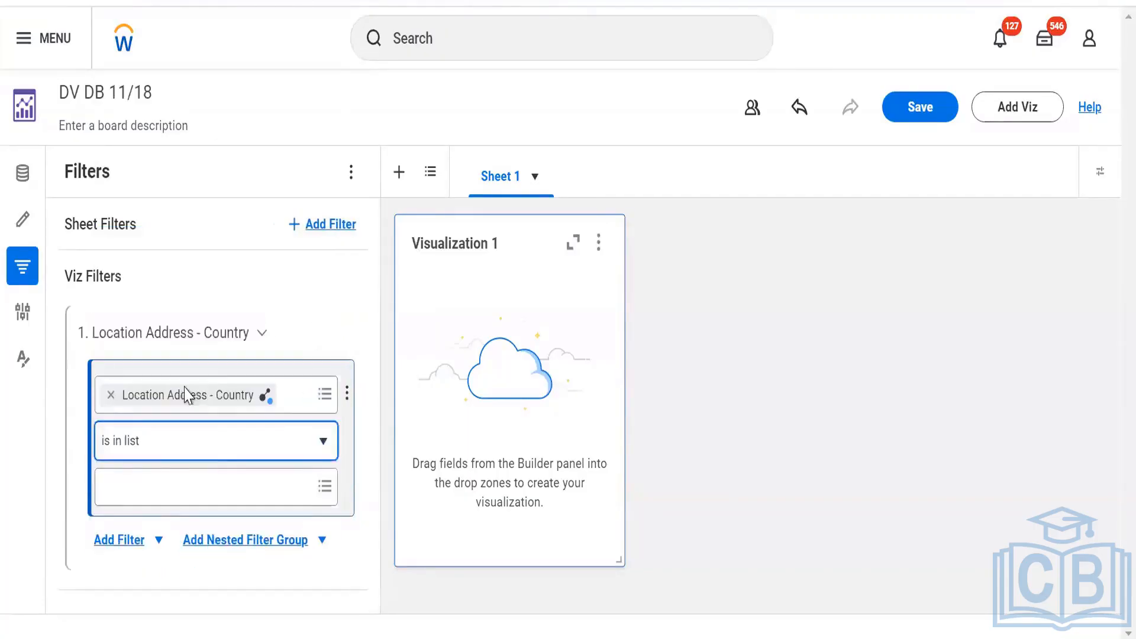
left_click(177, 449)
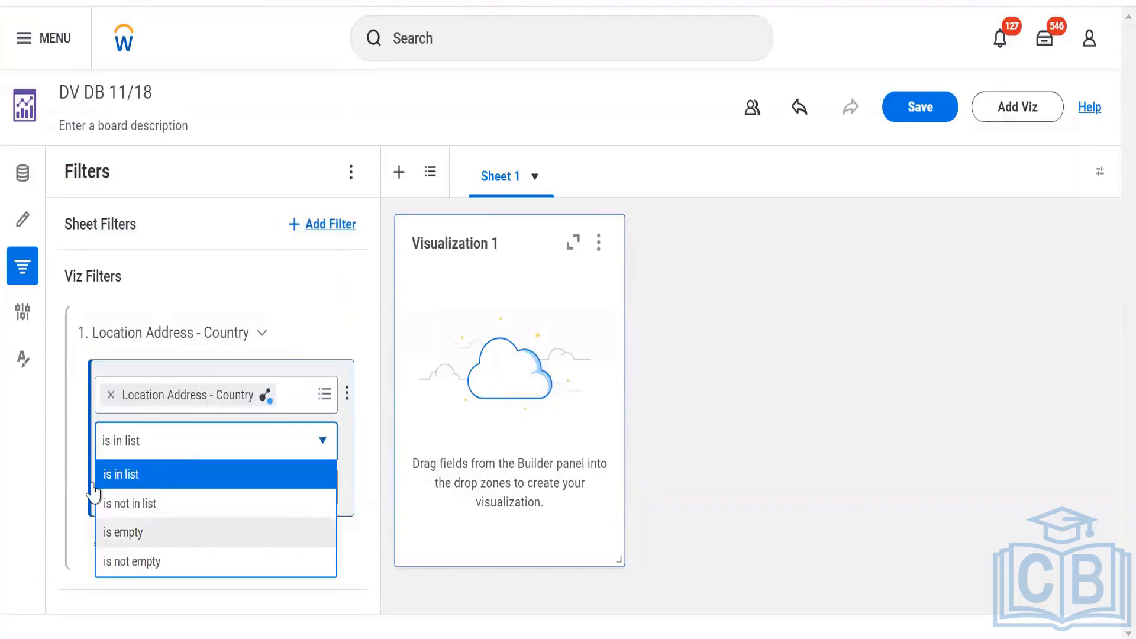
left_click(112, 479)
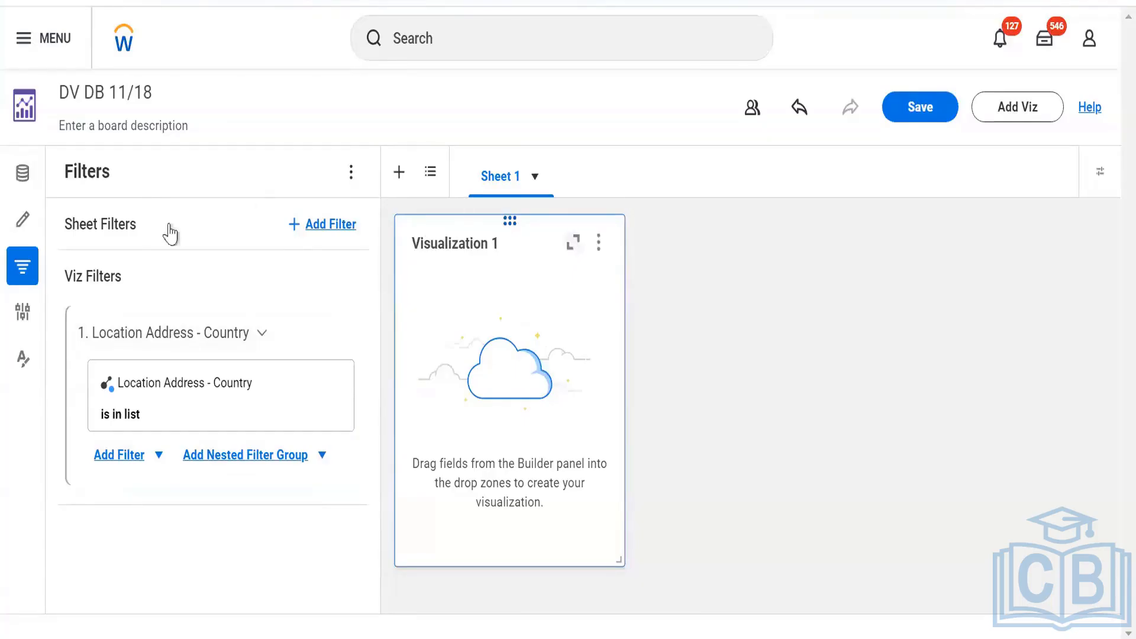
left_click(23, 313)
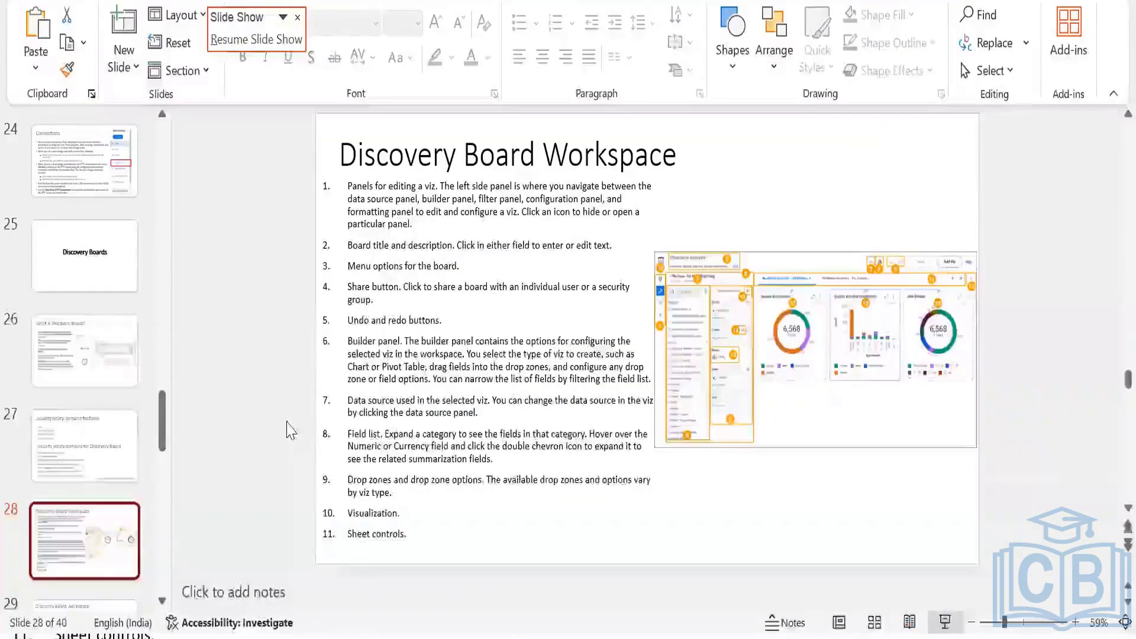
Switch to PowerPoint and review the Discovery Board Workspace slides in the slide show, returning to the first of them.
key("shift+F5")
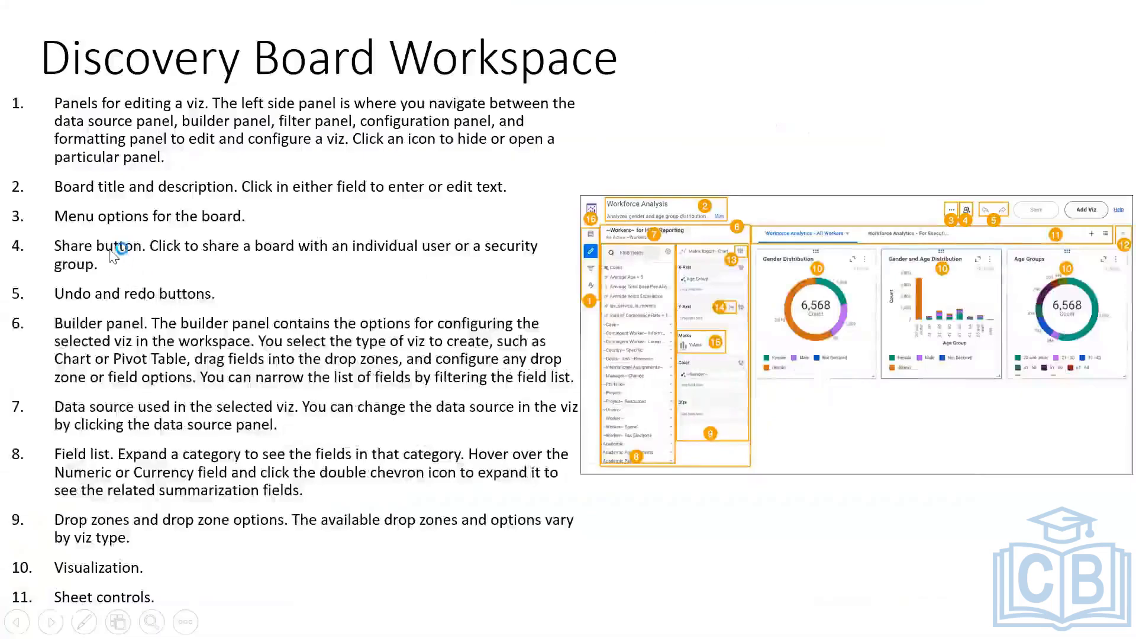
left_click(64, 362)
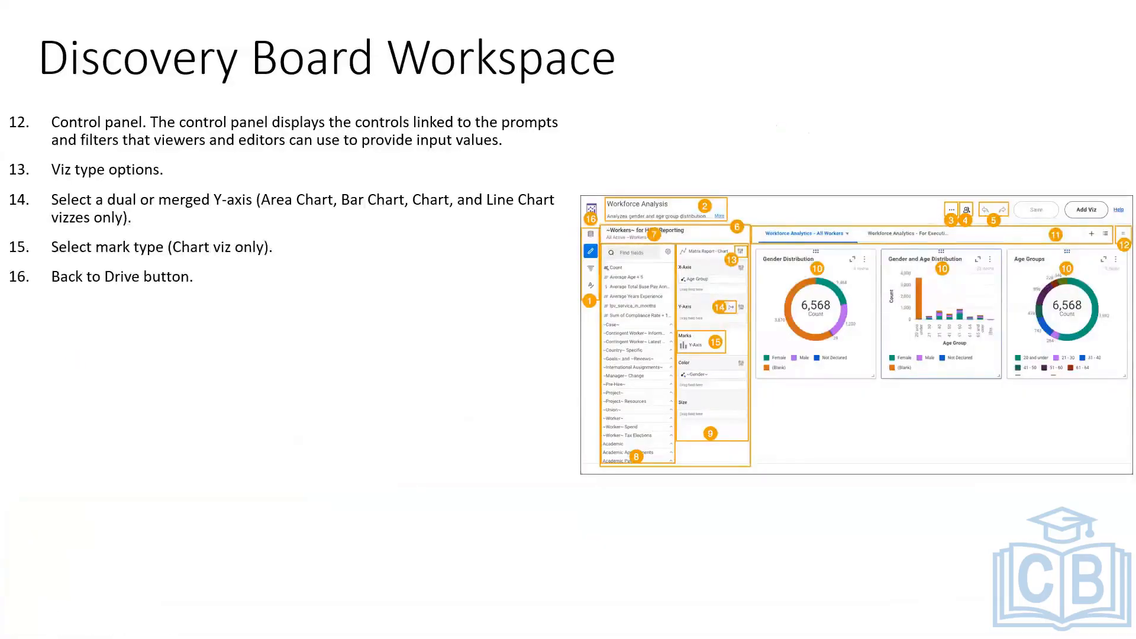
key("Left")
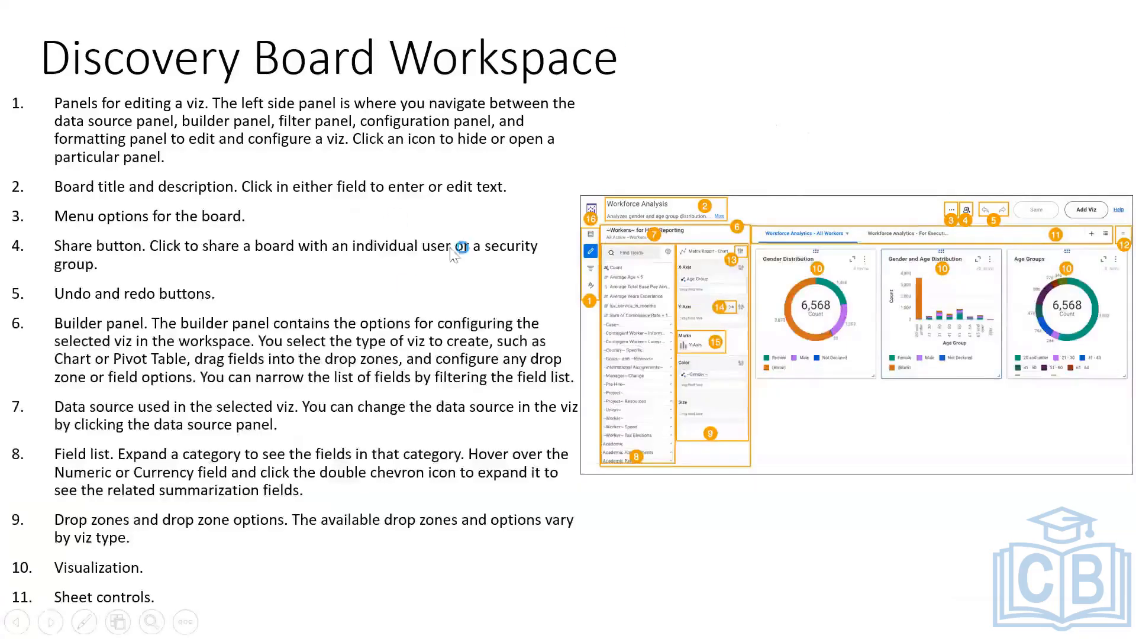
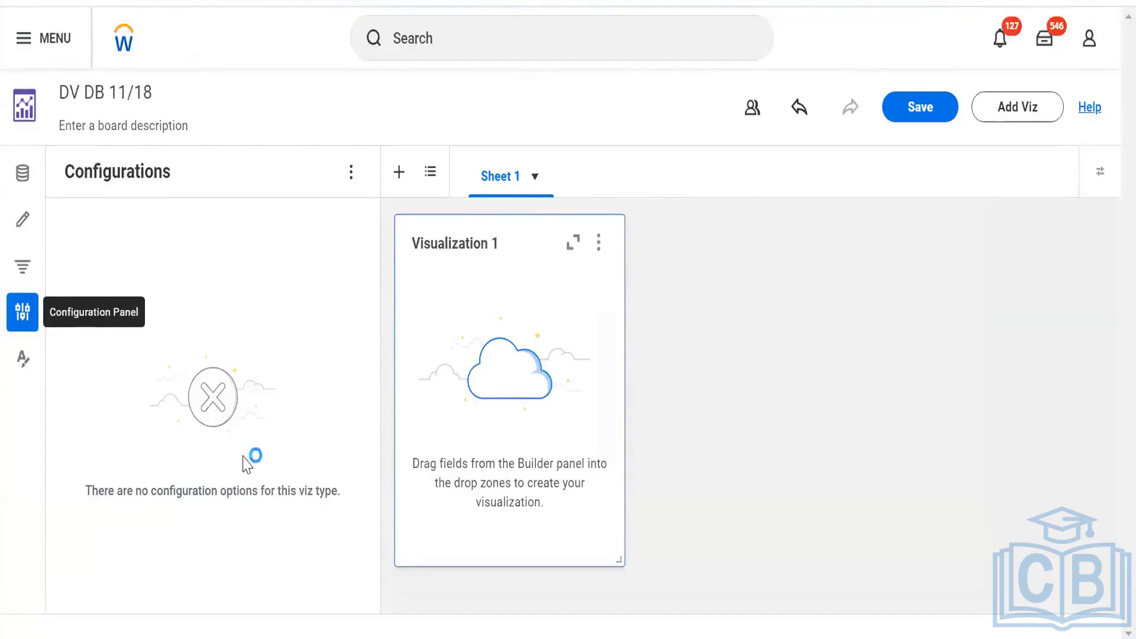
View the Create New Discovery Board slide in PowerPoint and switch back to the Workday board.
key("alt+Tab")
scroll(243, 482, "down", 1)
scroll(244, 481, "up", 1)
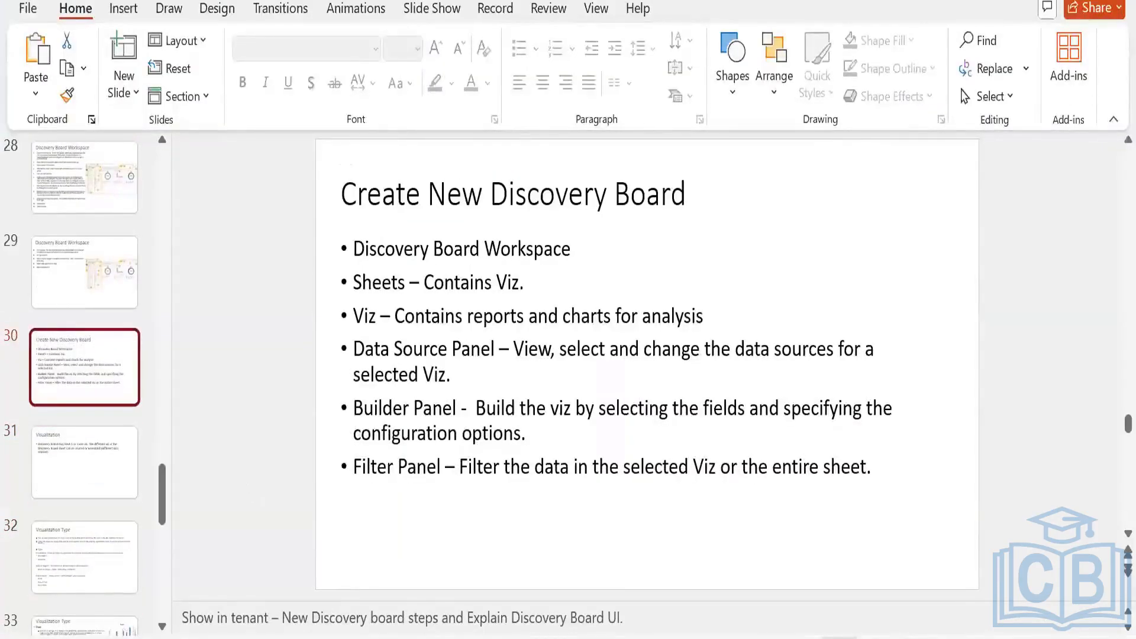
key("alt+Tab")
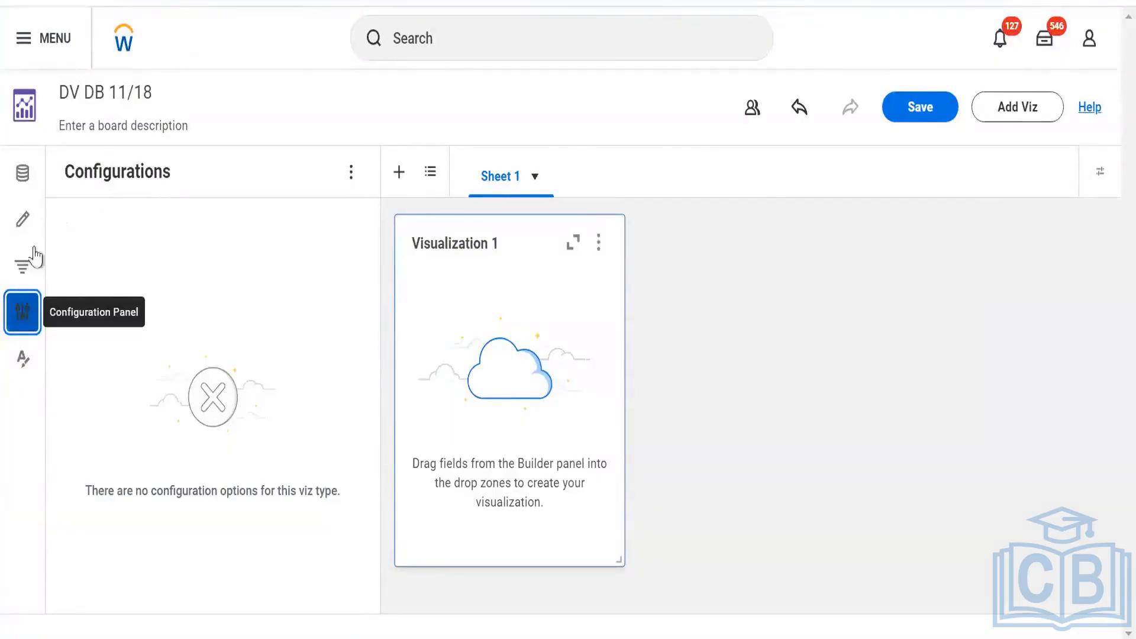
Review the formatting options and the data source details of Visualization 1.
left_click(22, 178)
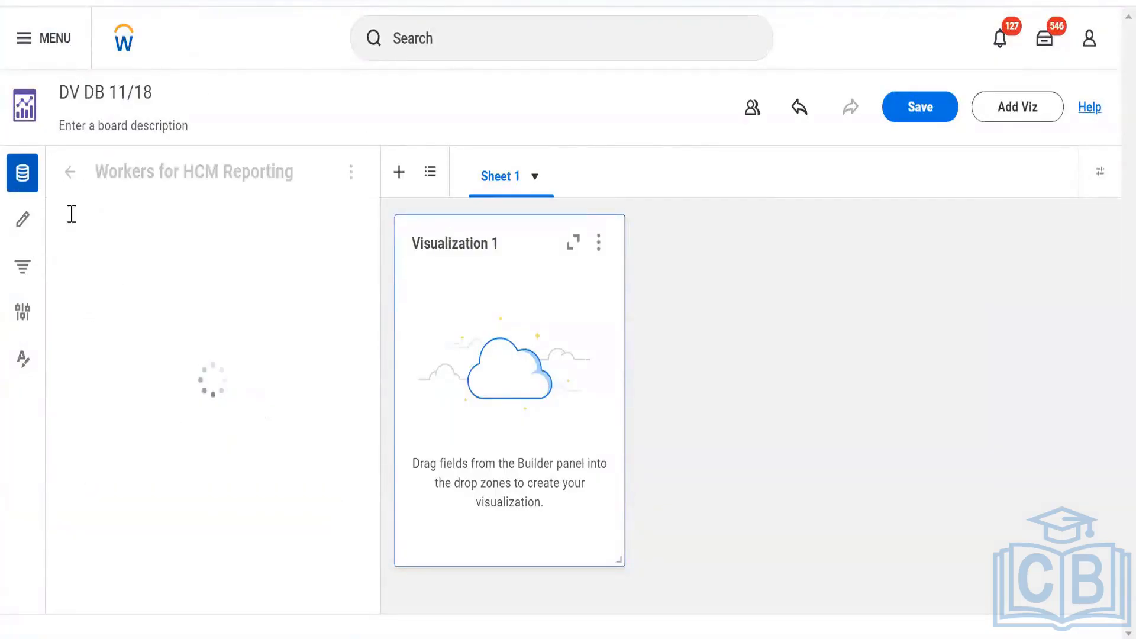
left_click(23, 361)
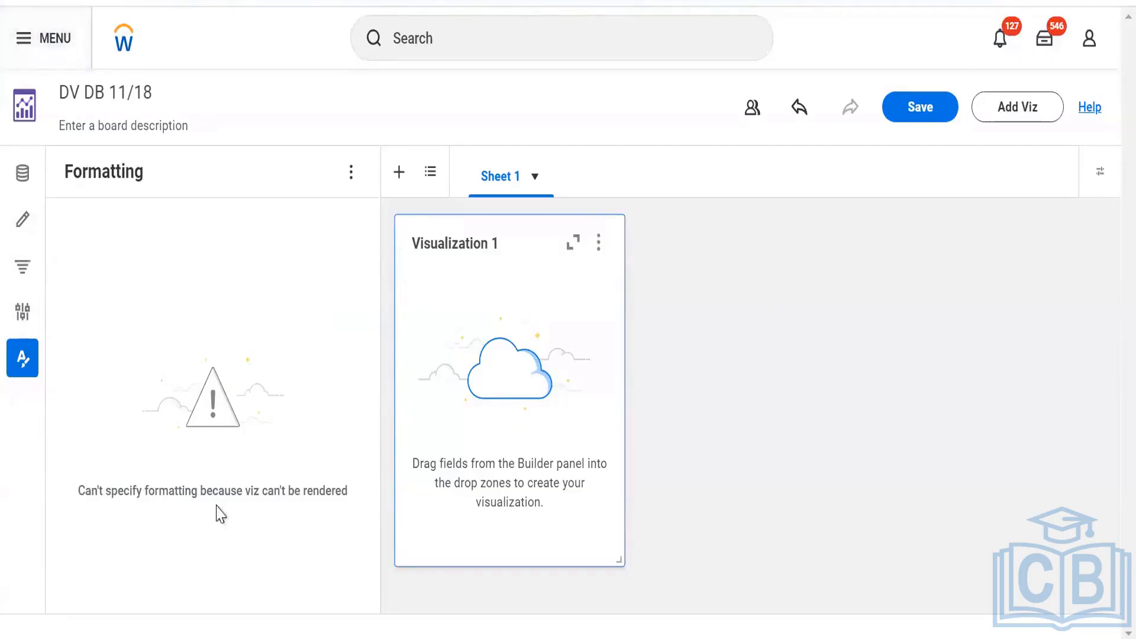
left_click(33, 188)
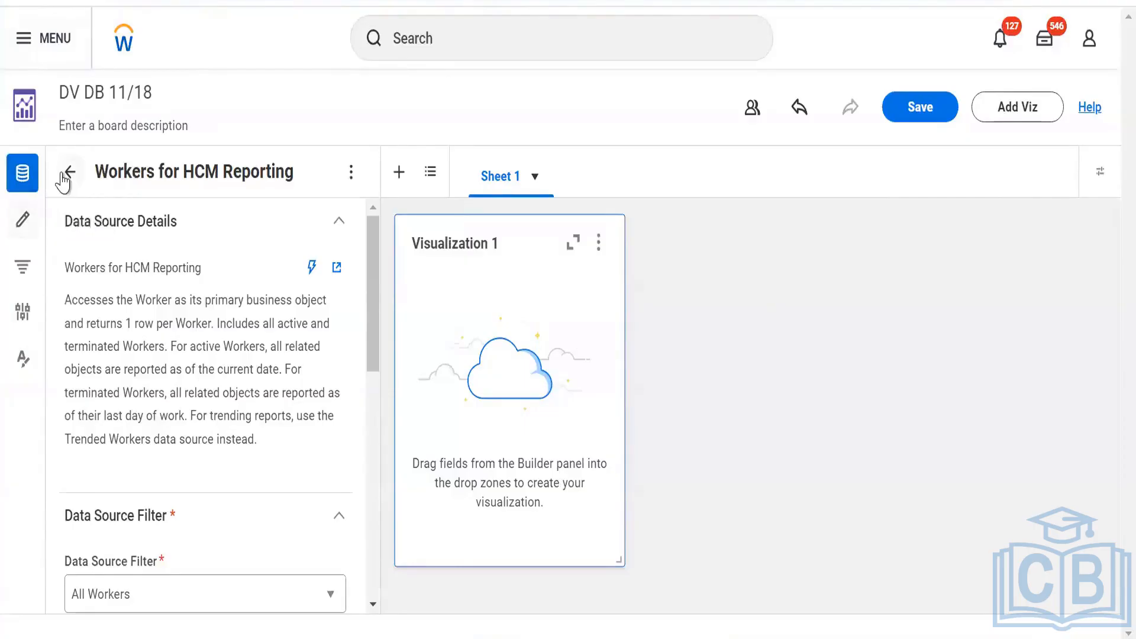
Return to the viz builder and clear the worker search from its field list.
left_click(25, 220)
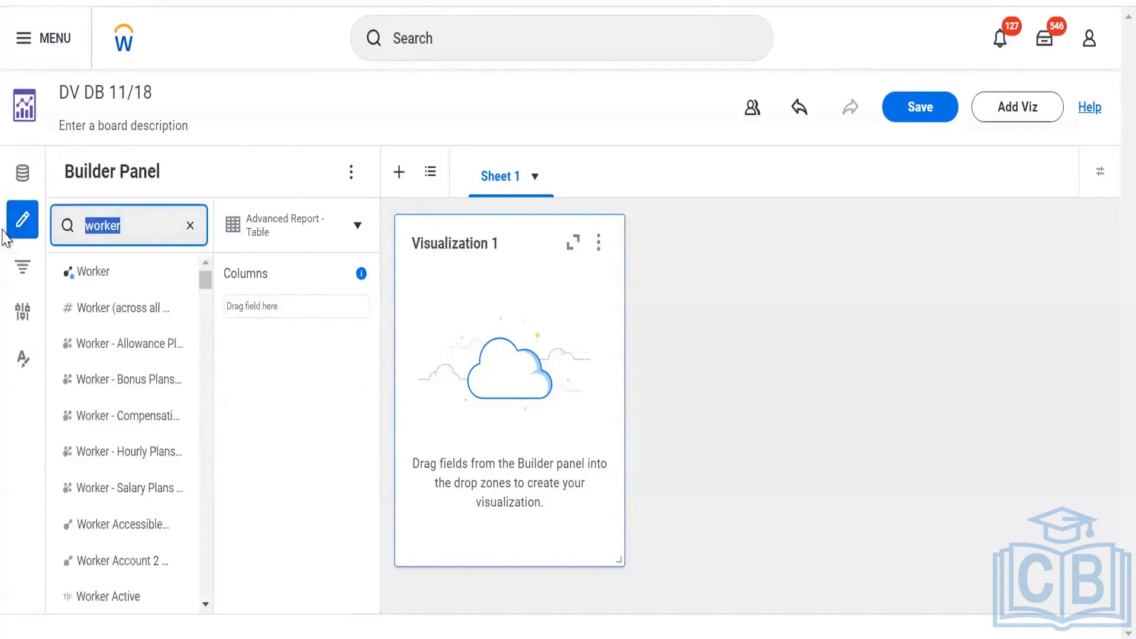
key("Right")
key("BackSpace")
key("BackSpace")
key("BackSpace")
Change Visualization 1 to a Bar Chart and review its Orientation, Grouping, X-Axis, Y-Axis and Color settings.
left_click(358, 226)
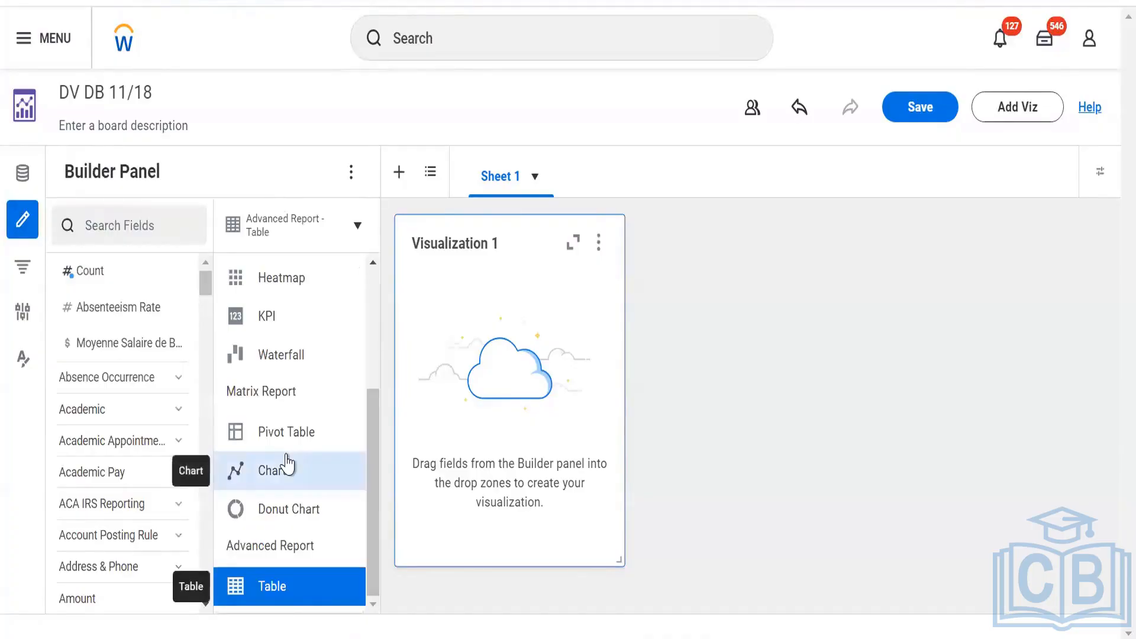
scroll(288, 463, "up", 3)
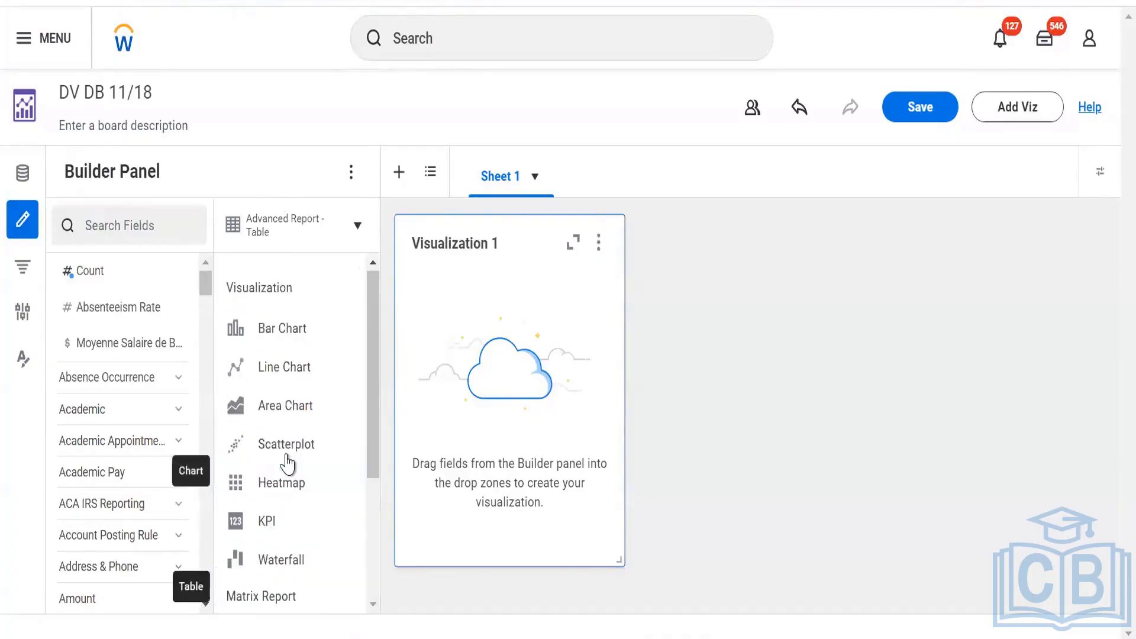
left_click(282, 328)
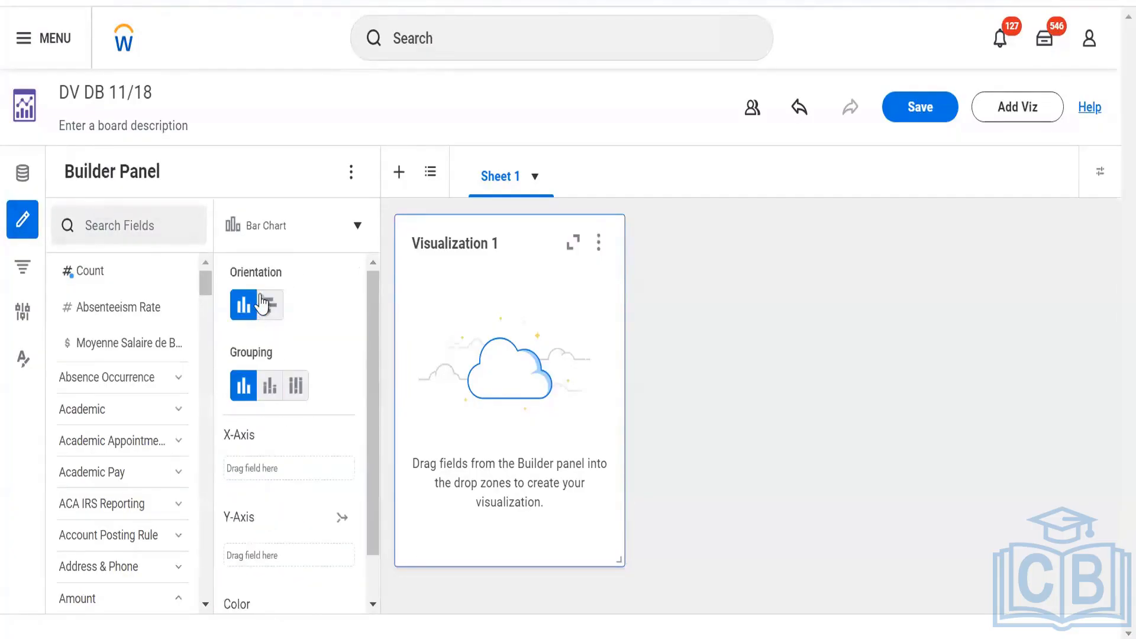
scroll(308, 473, "down", 1)
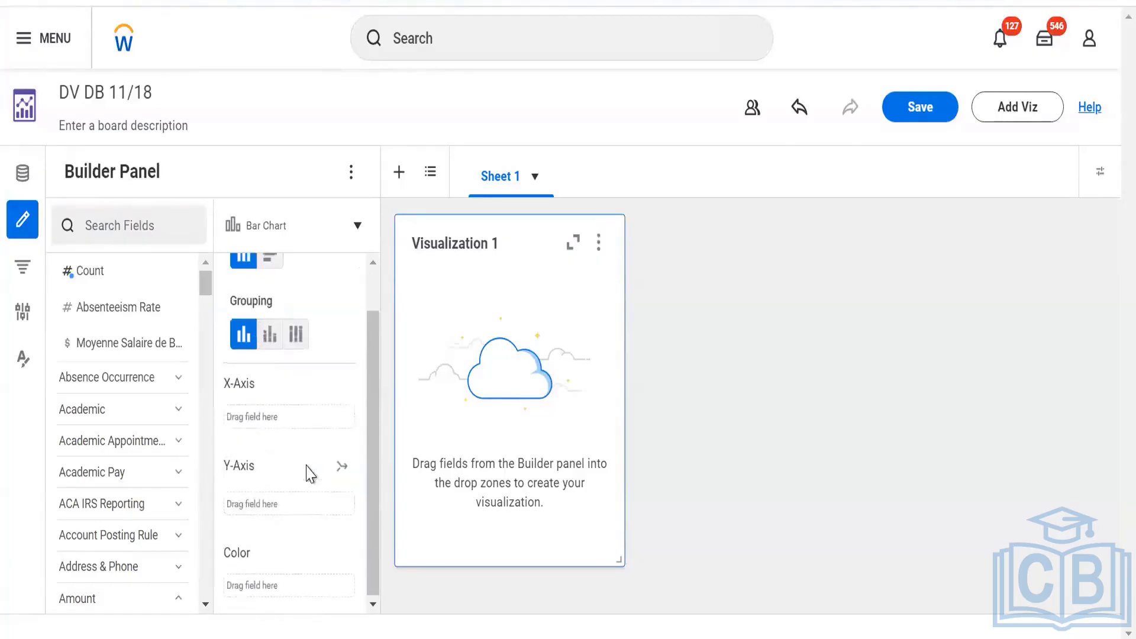
scroll(308, 468, "up", 1)
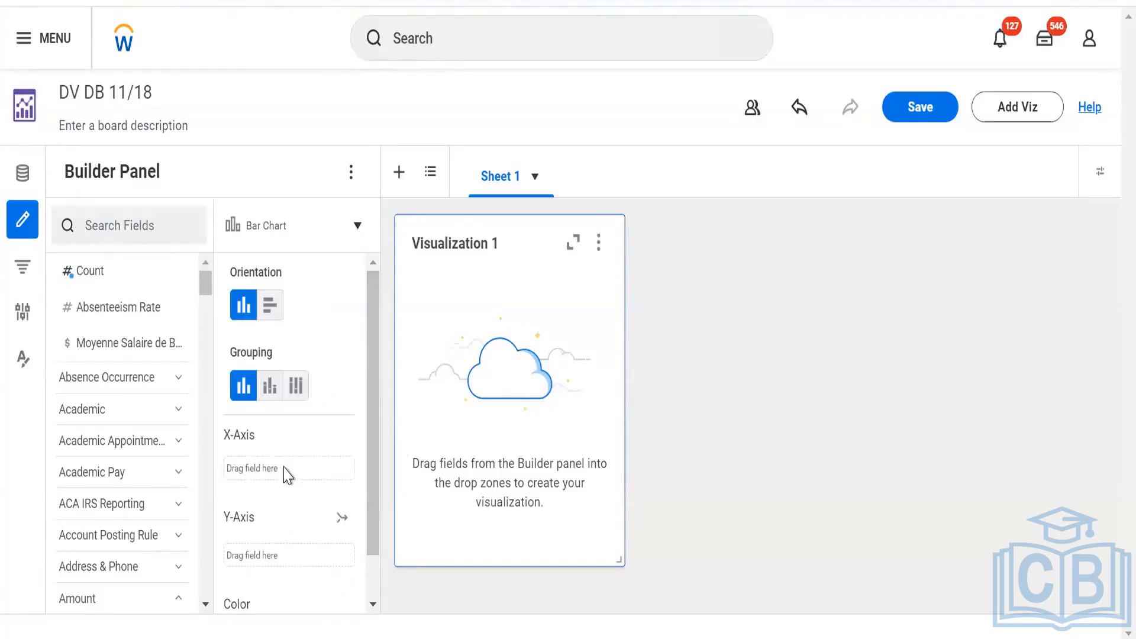
scroll(290, 580, "down", 1)
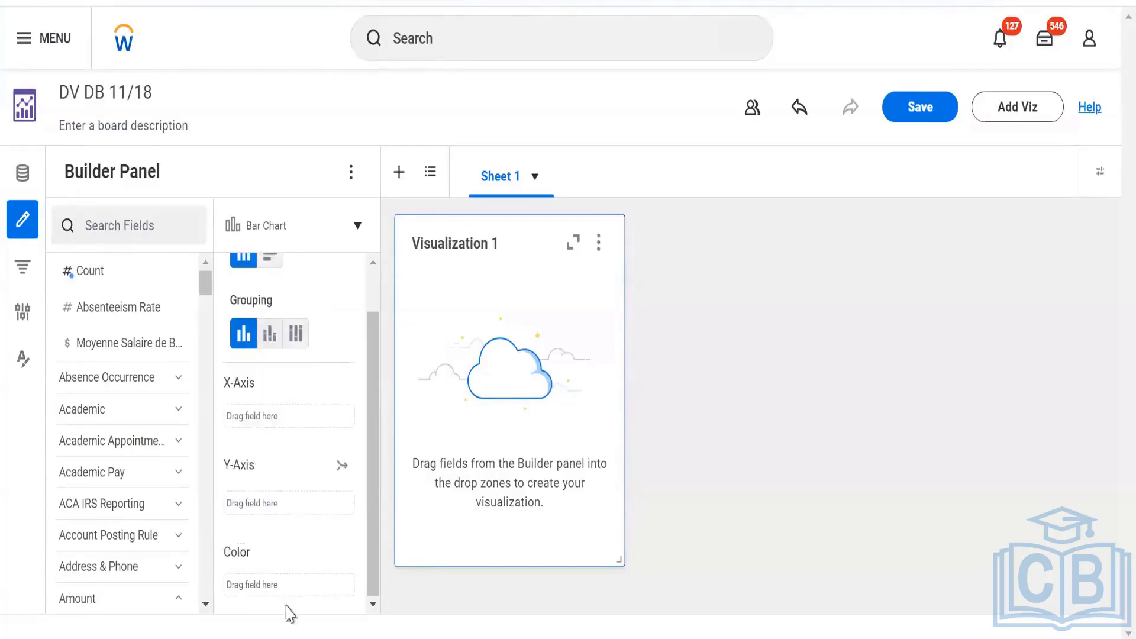
scroll(305, 432, "up", 1)
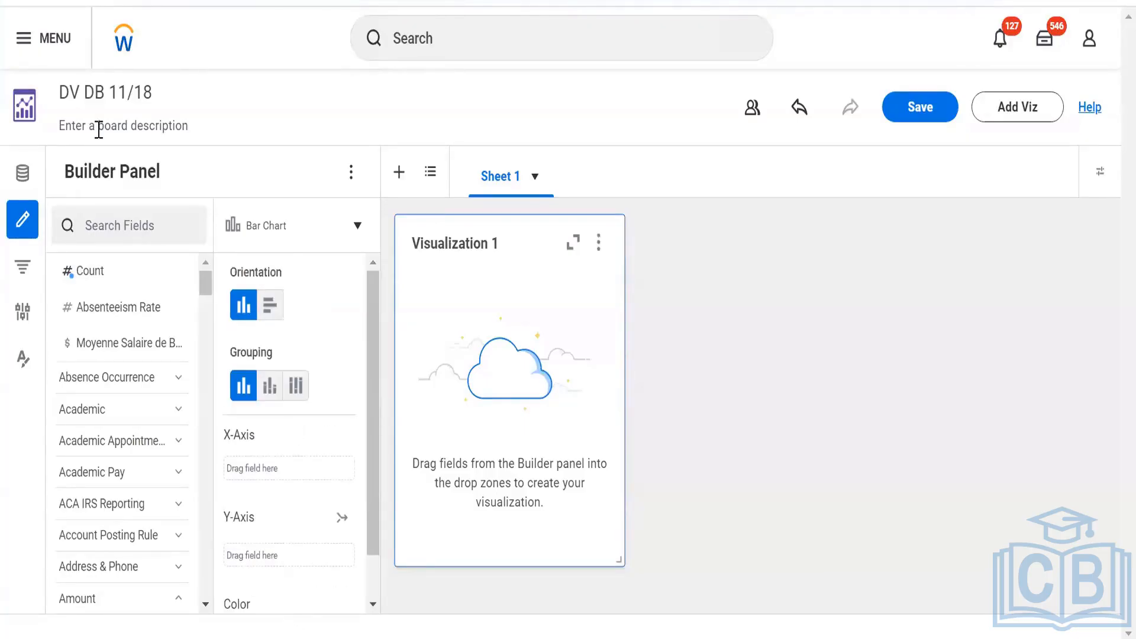
left_click(109, 232)
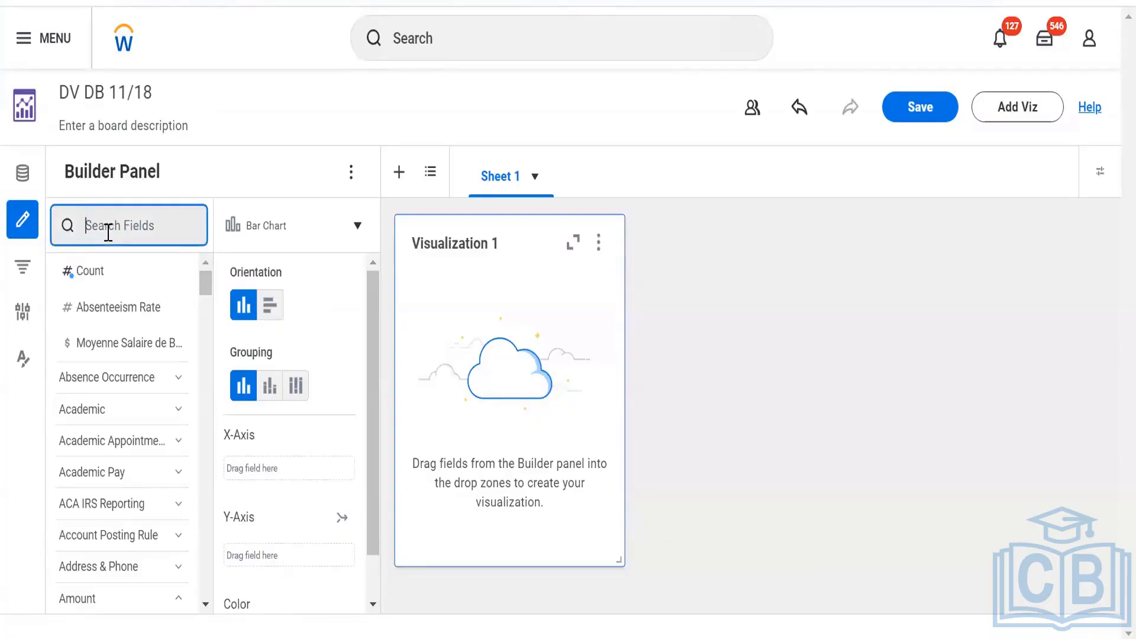
type("wor")
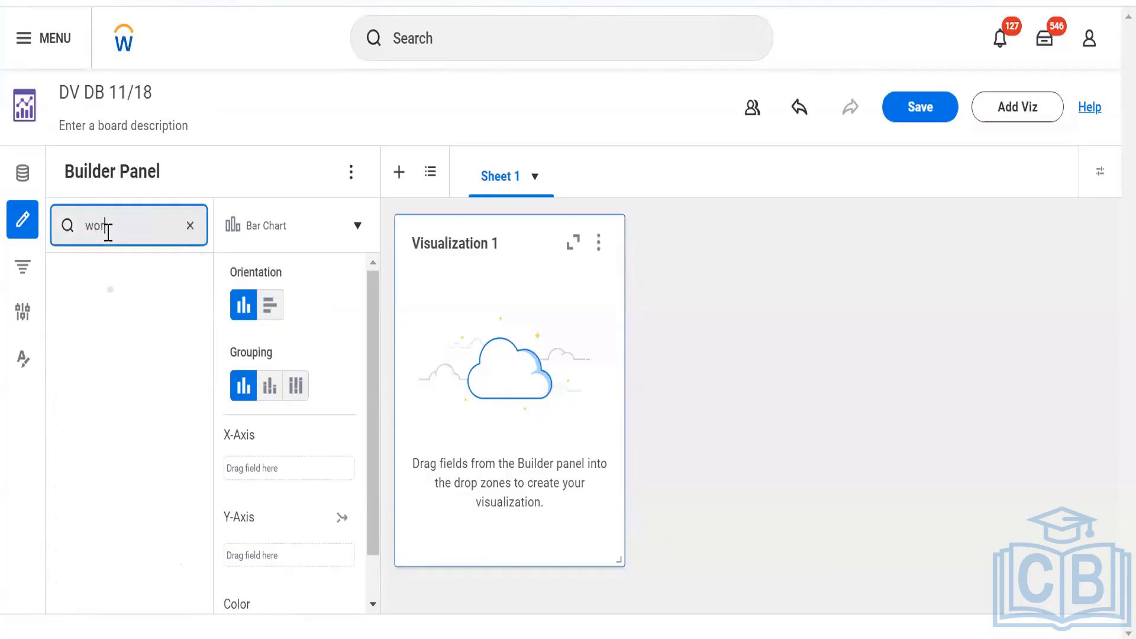
key("BackSpace")
key("BackSpace")
key("BackSpace")
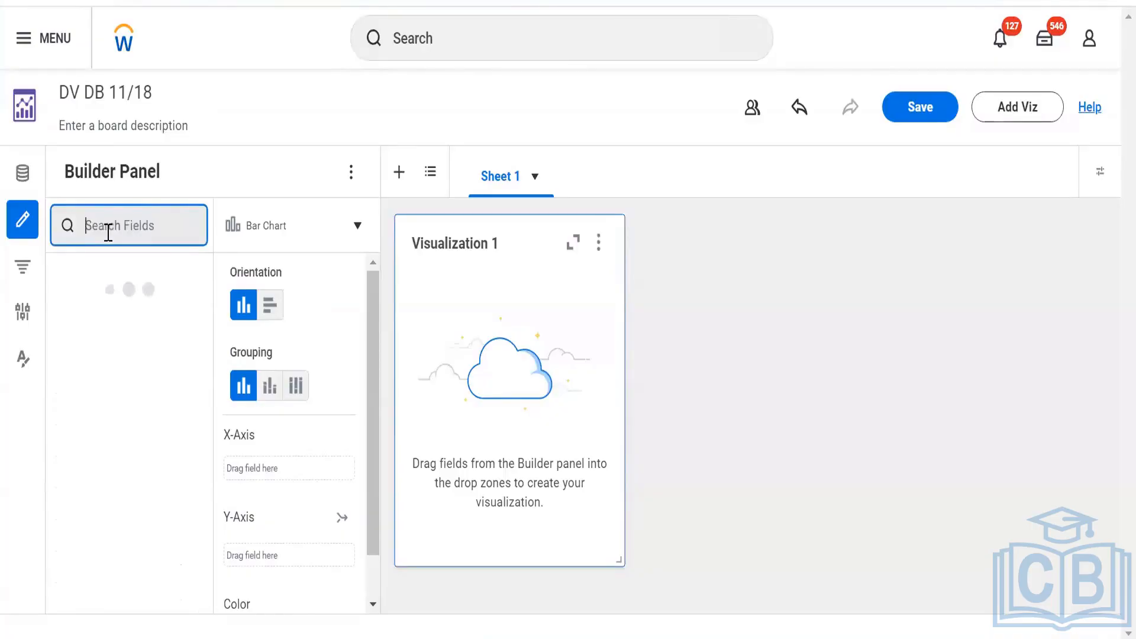
type("amo")
key("BackSpace")
key("BackSpace")
key("BackSpace")
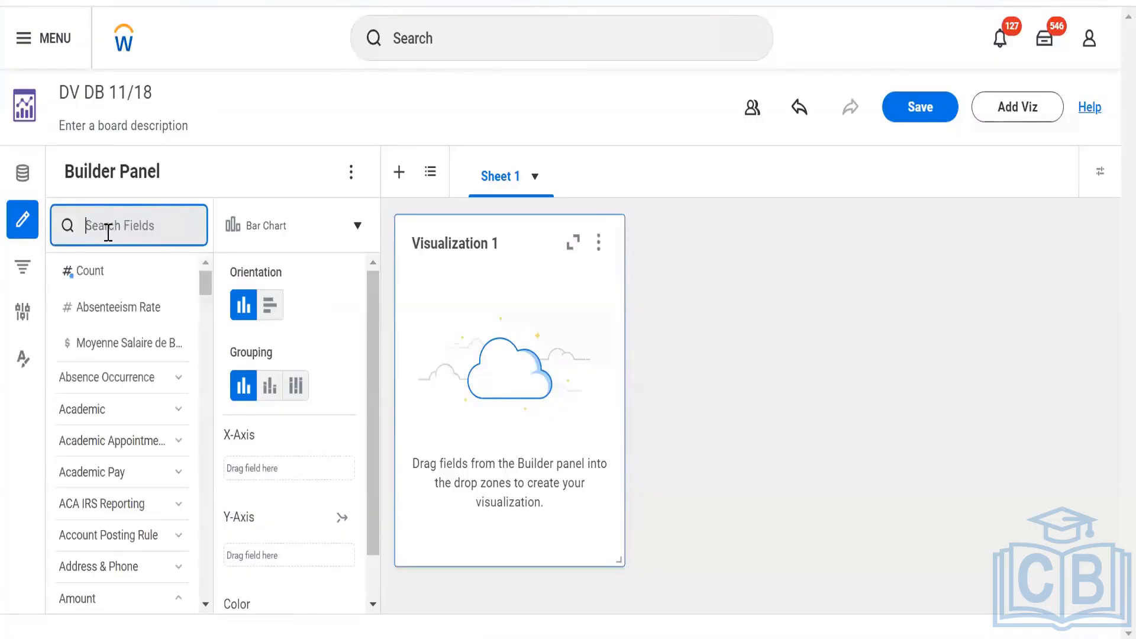
Search the fields for "total base pay amount" and add the SUM of the first result to the Y-Axis.
type("tot")
type("al bas")
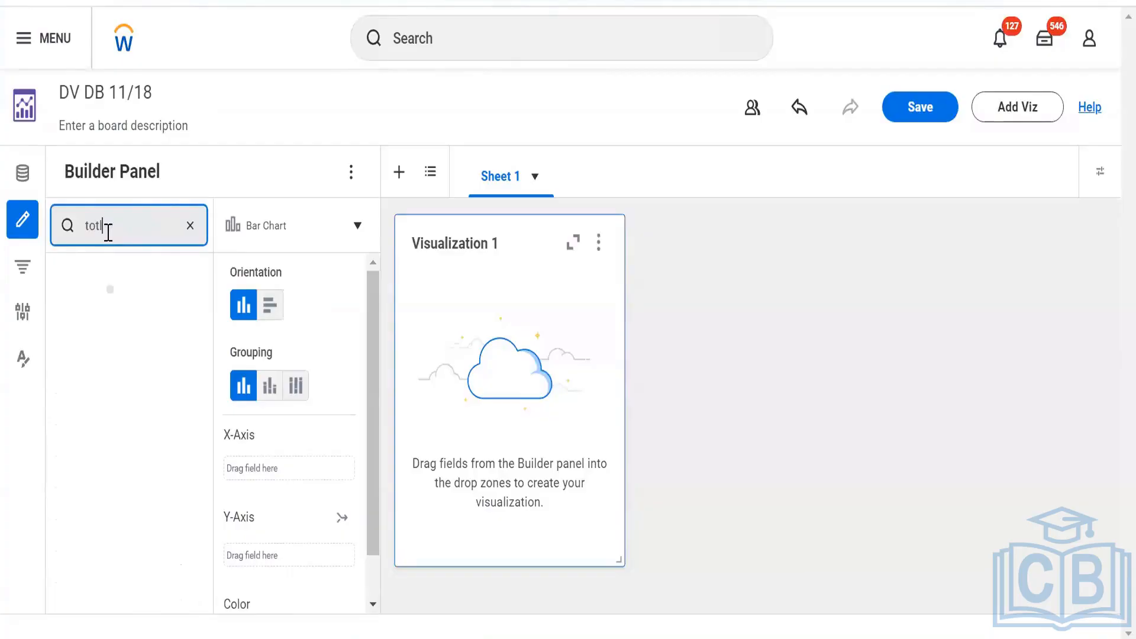
type("e pay amount")
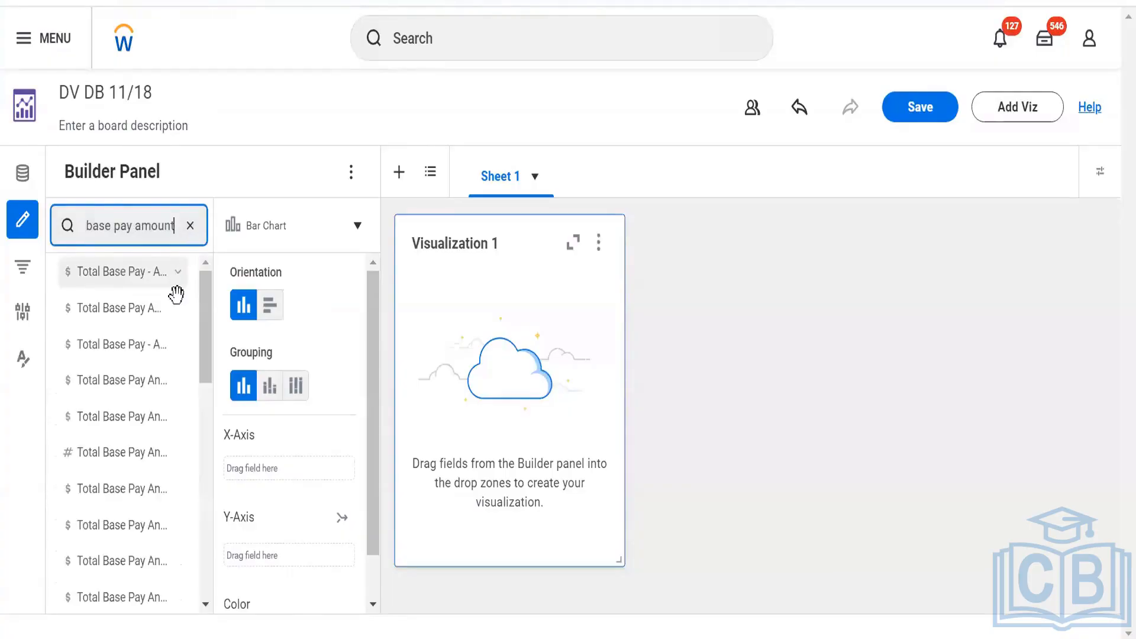
mouse_move(178, 275)
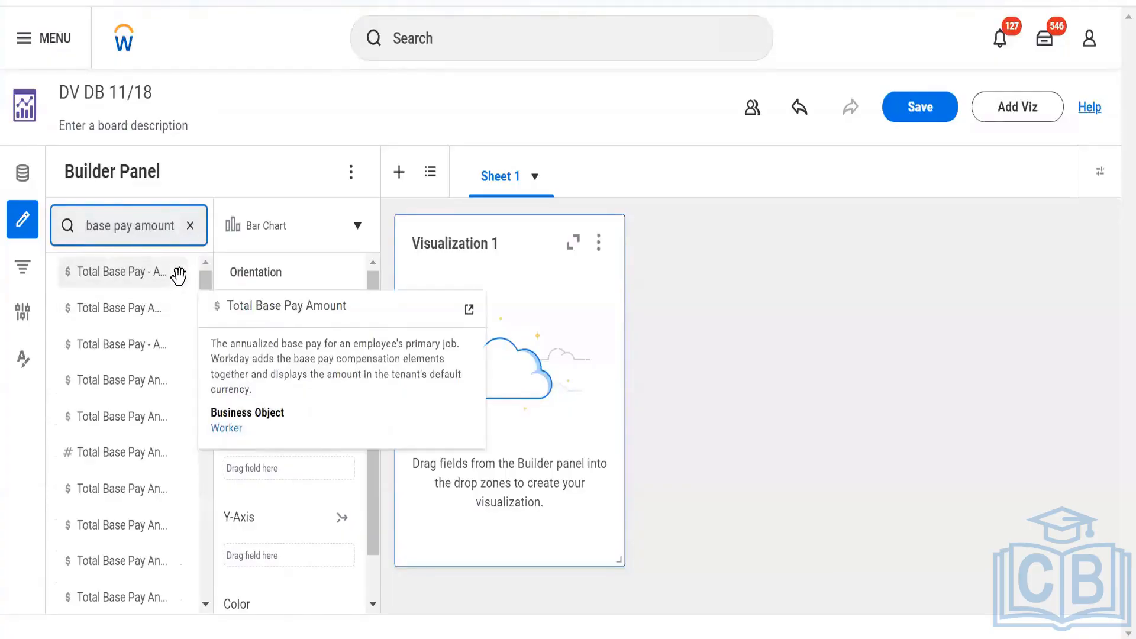
left_click(178, 275)
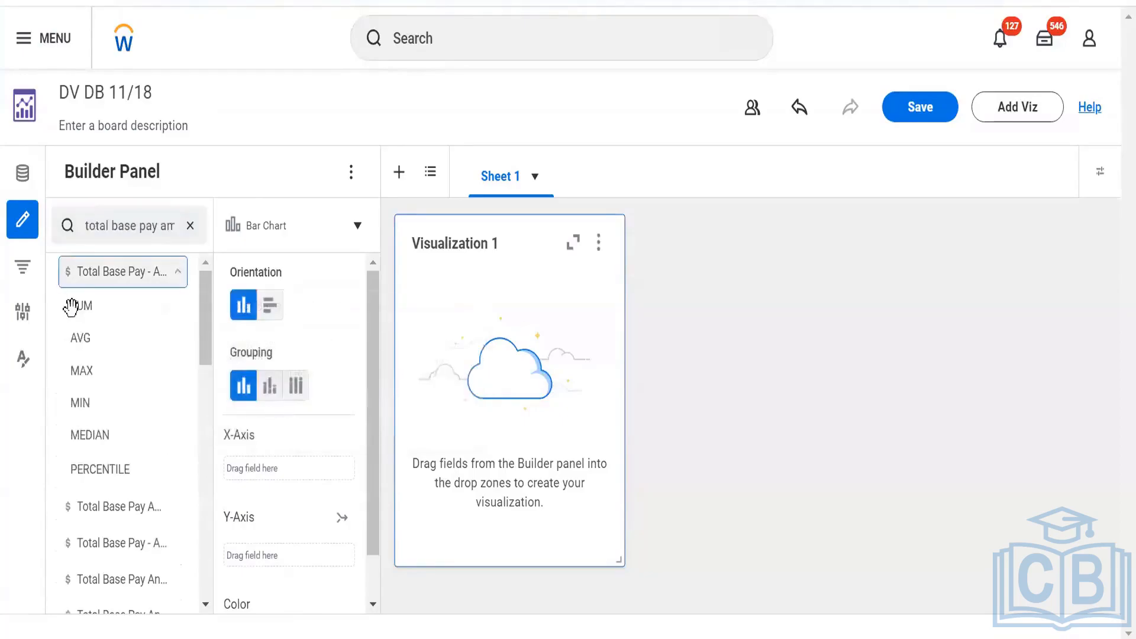
left_click_drag(110, 318, 265, 553)
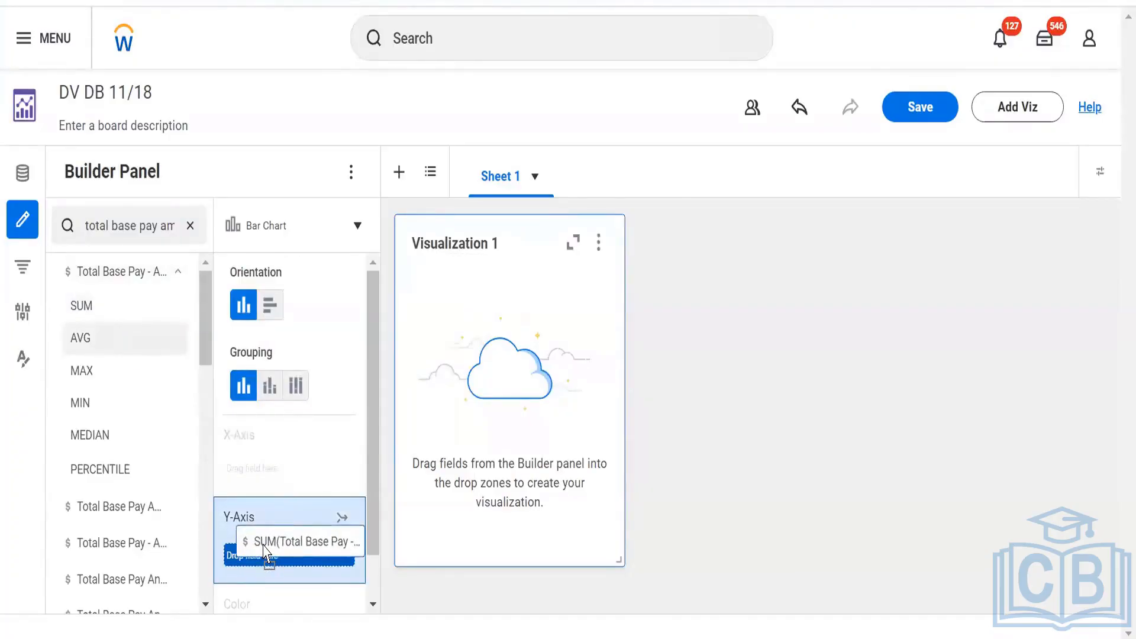
left_click_drag(264, 553, 264, 540)
scroll(290, 458, "down", 2)
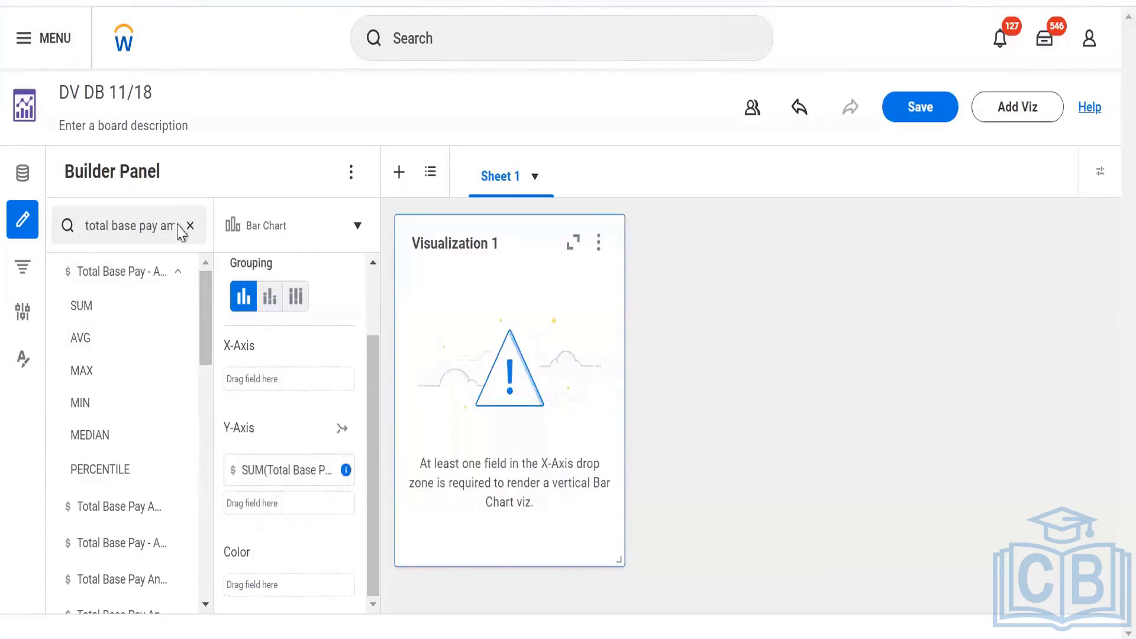
Search the fields for "loca add country" and add Location Address - Country to the chart's X-Axis.
left_click(131, 210)
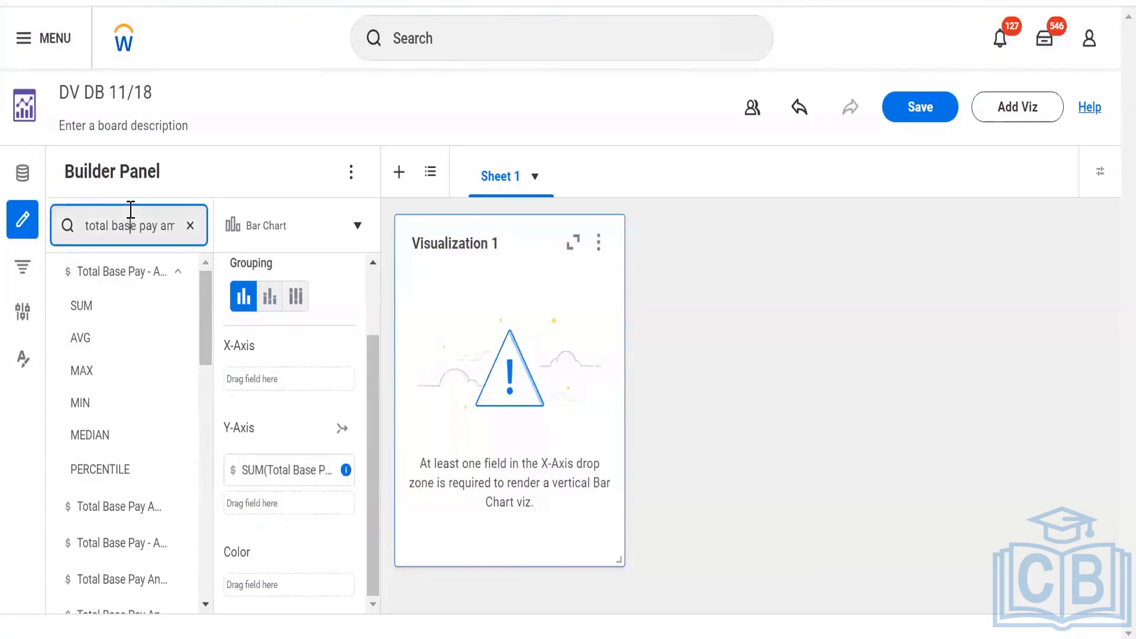
key("ctrl+a")
type("loca add countr")
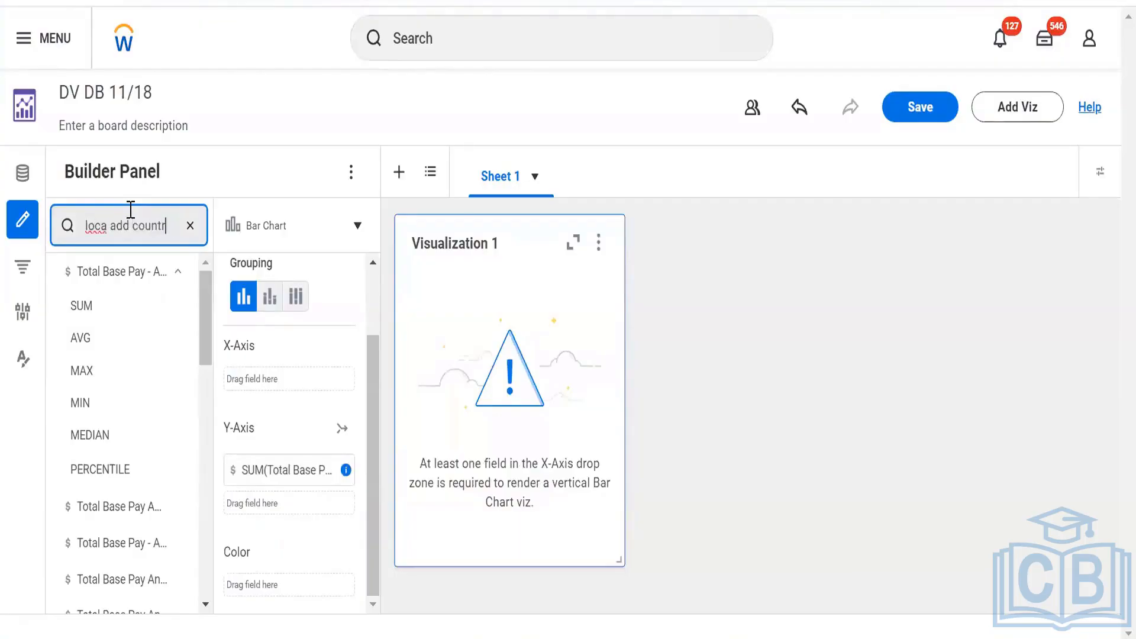
type("y")
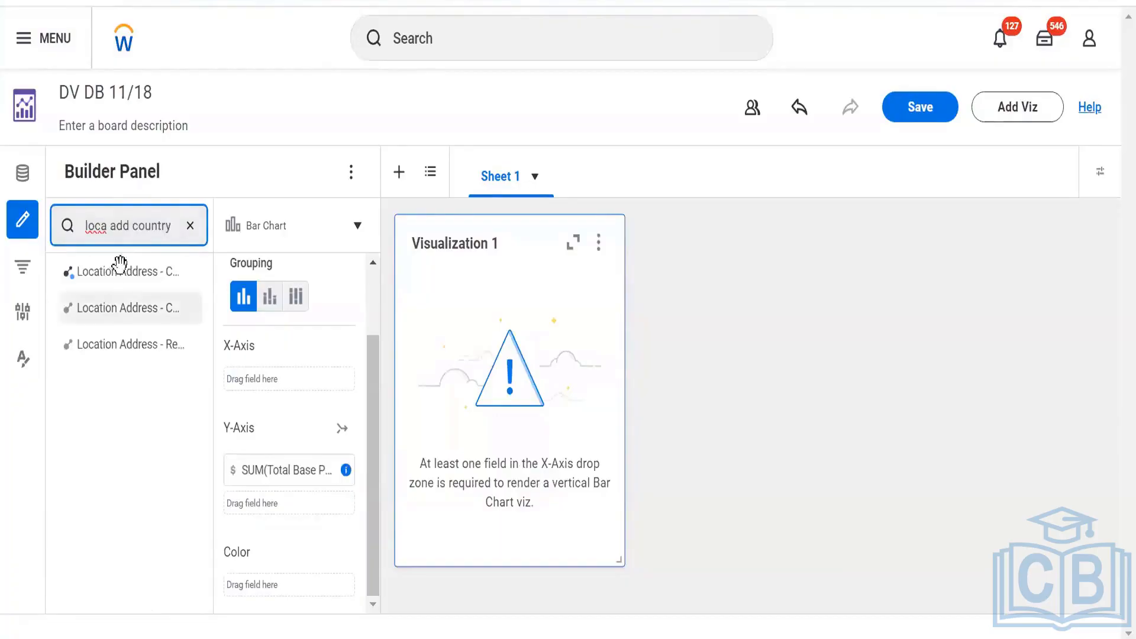
left_click(138, 273)
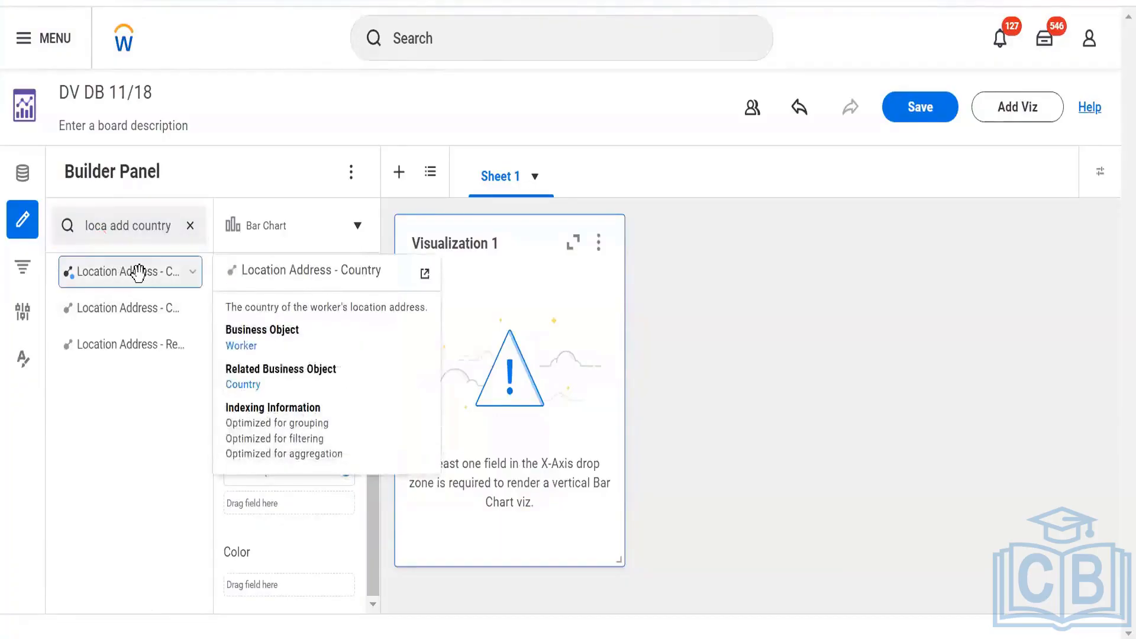
left_click_drag(141, 273, 300, 388)
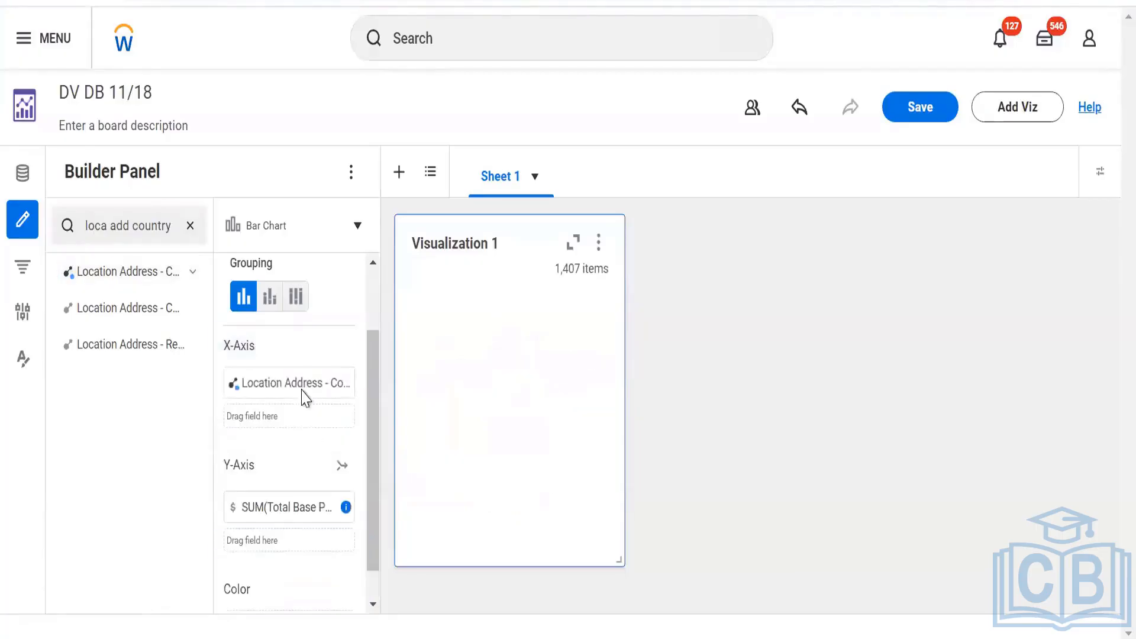
left_click(299, 387)
left_click(819, 382)
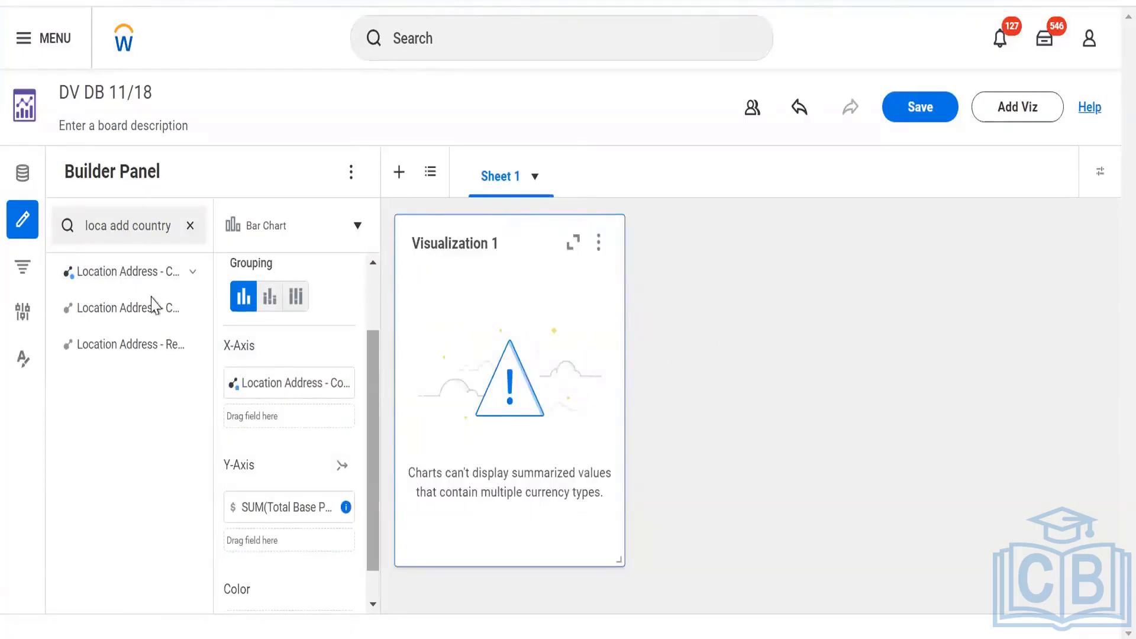
Replace the field of the Location Address - Country viz filter with Total Base Pay - Currency.
left_click(301, 507)
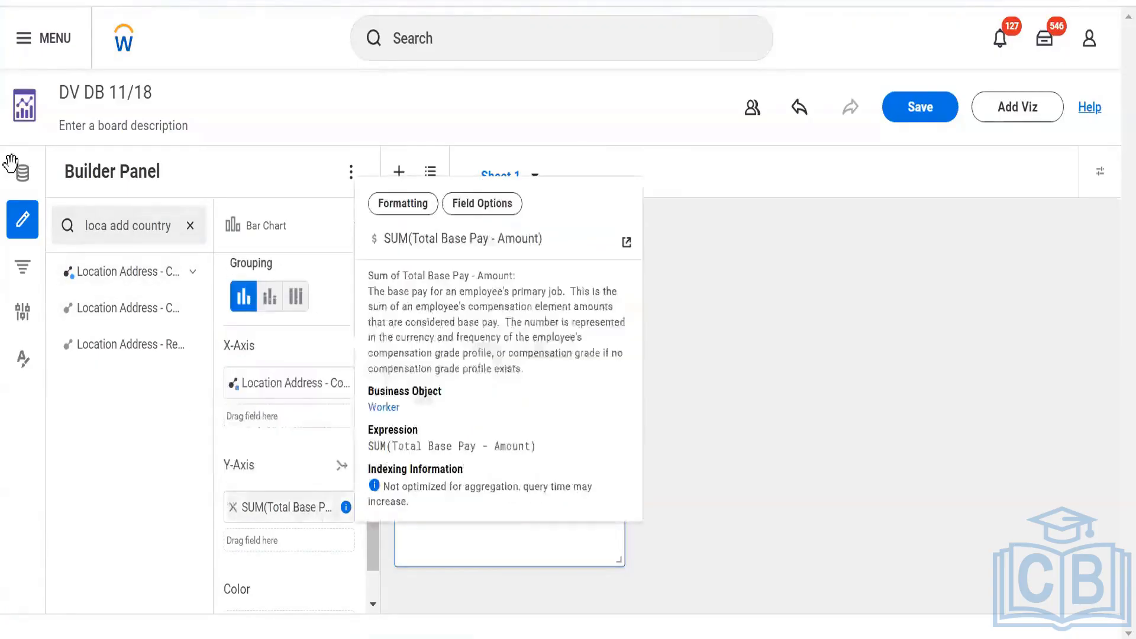
left_click(22, 268)
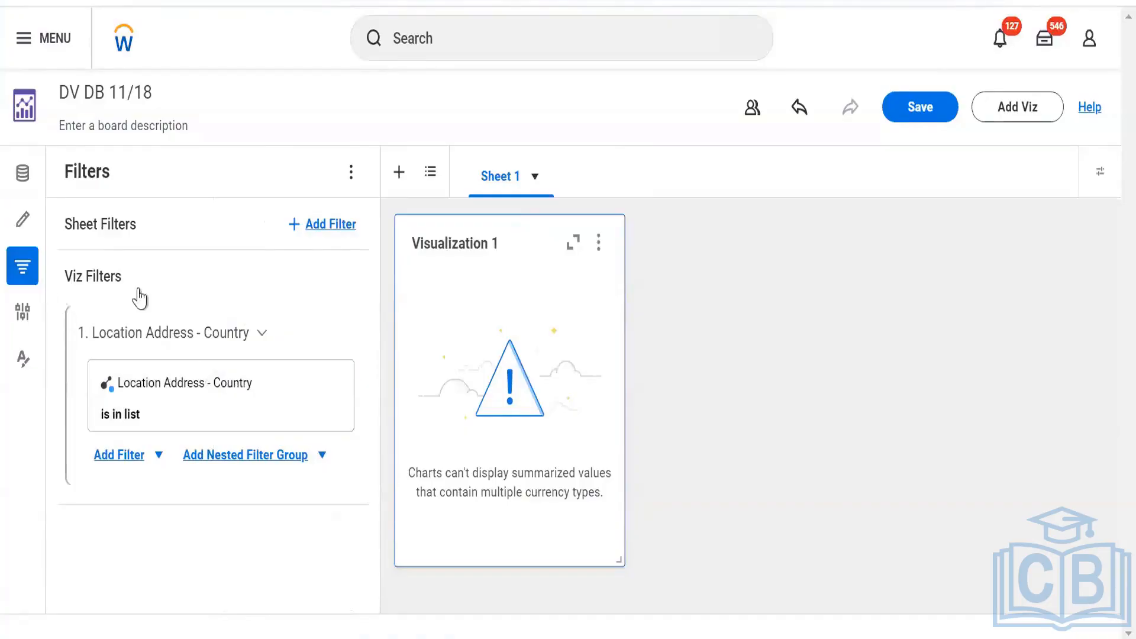
left_click(166, 410)
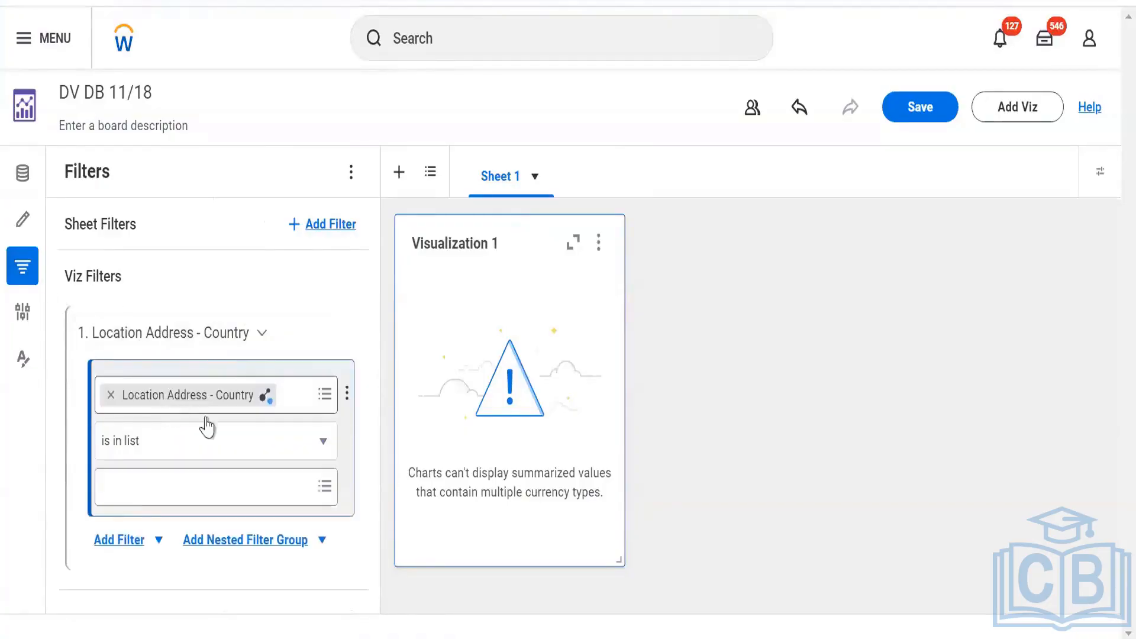
left_click(149, 473)
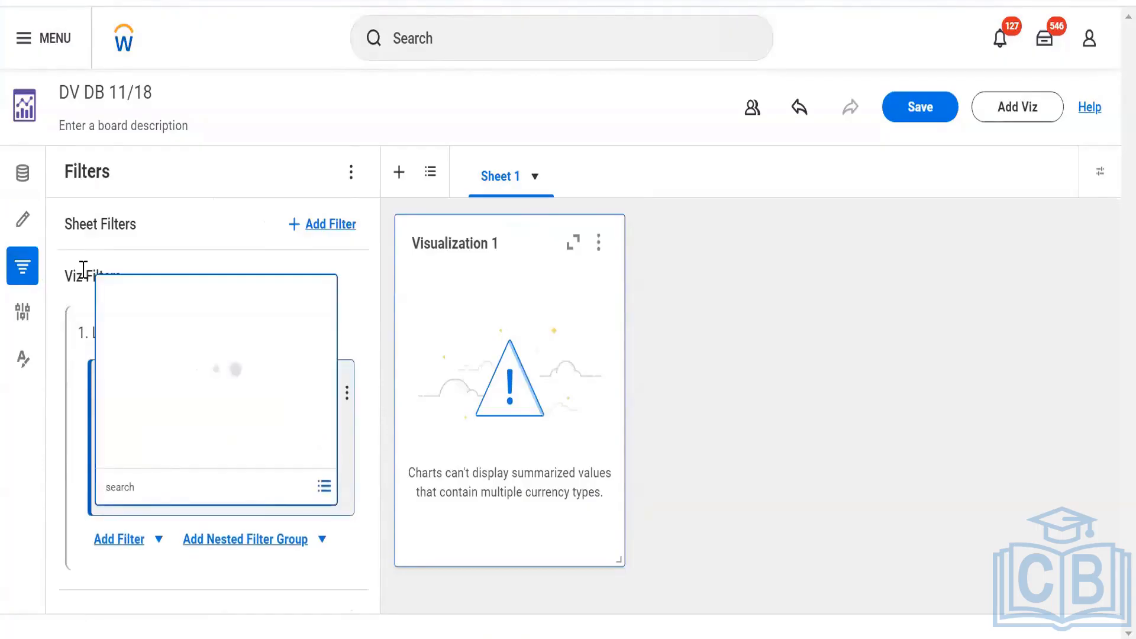
left_click(53, 431)
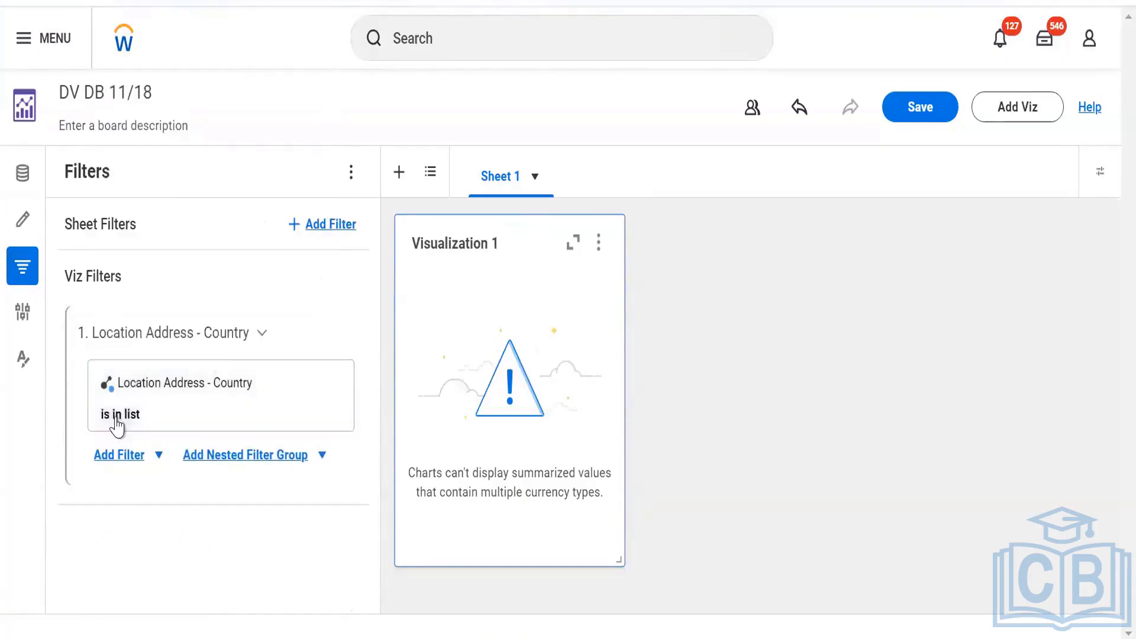
left_click(114, 413)
left_click(110, 395)
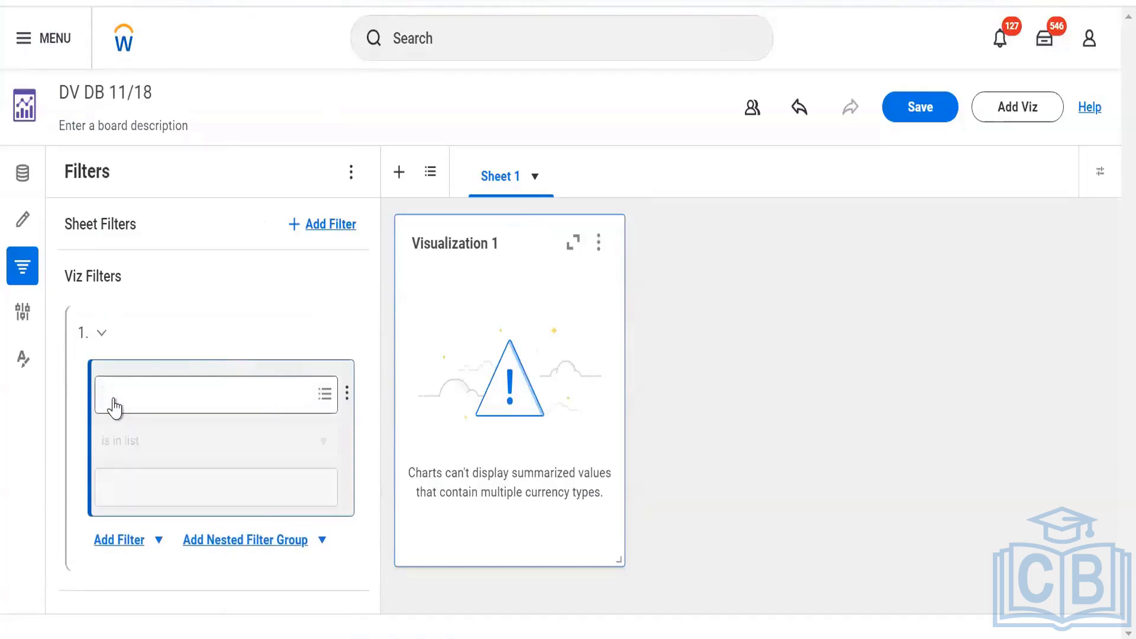
type("total base oay curre")
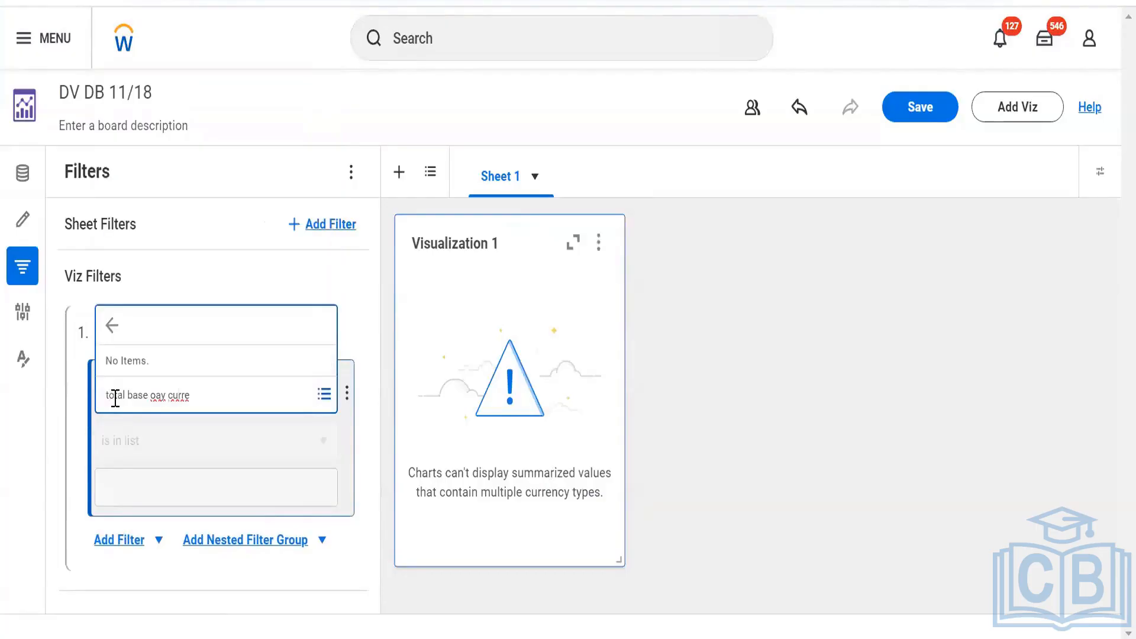
left_click(161, 402)
key("BackSpace")
type("p")
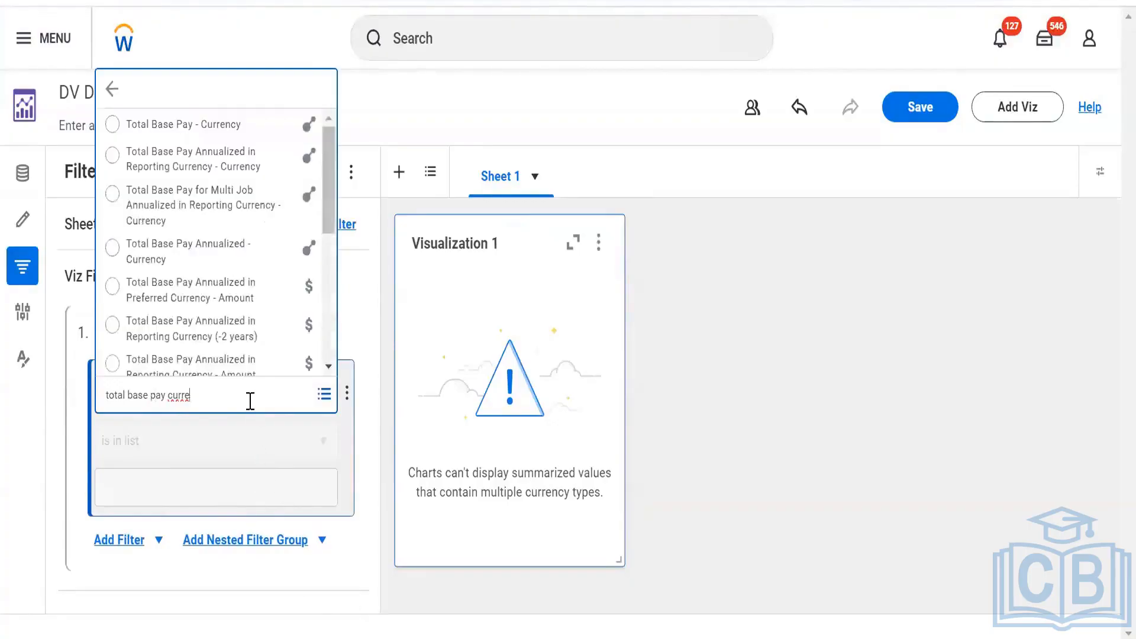
left_click(180, 142)
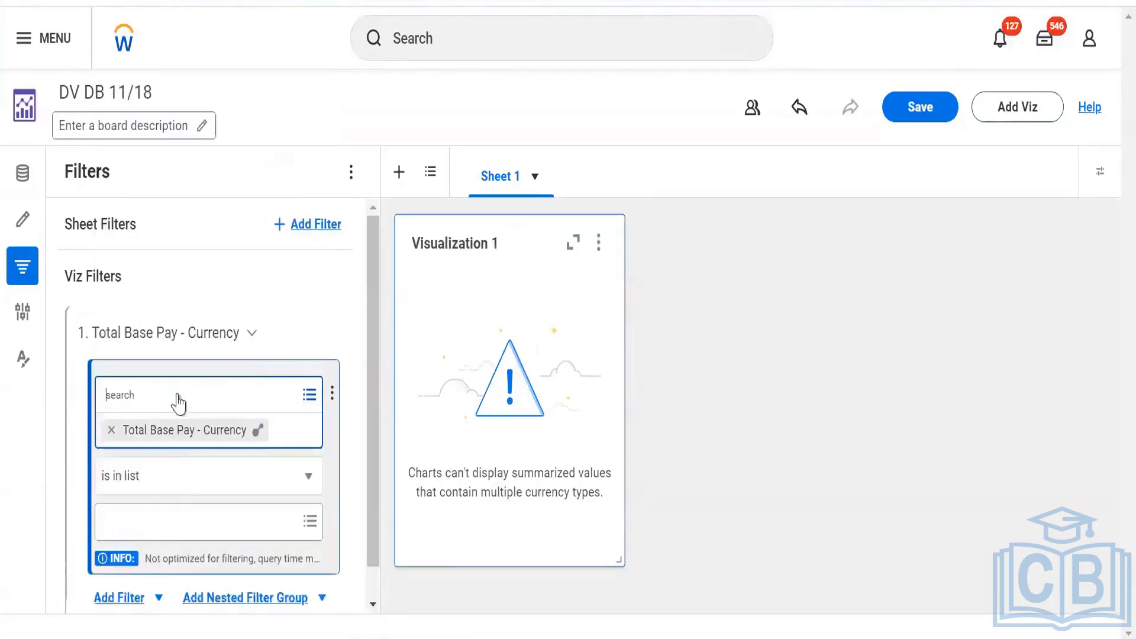
Set the Total Base Pay - Currency viz filter's list value to EUR.
left_click(167, 516)
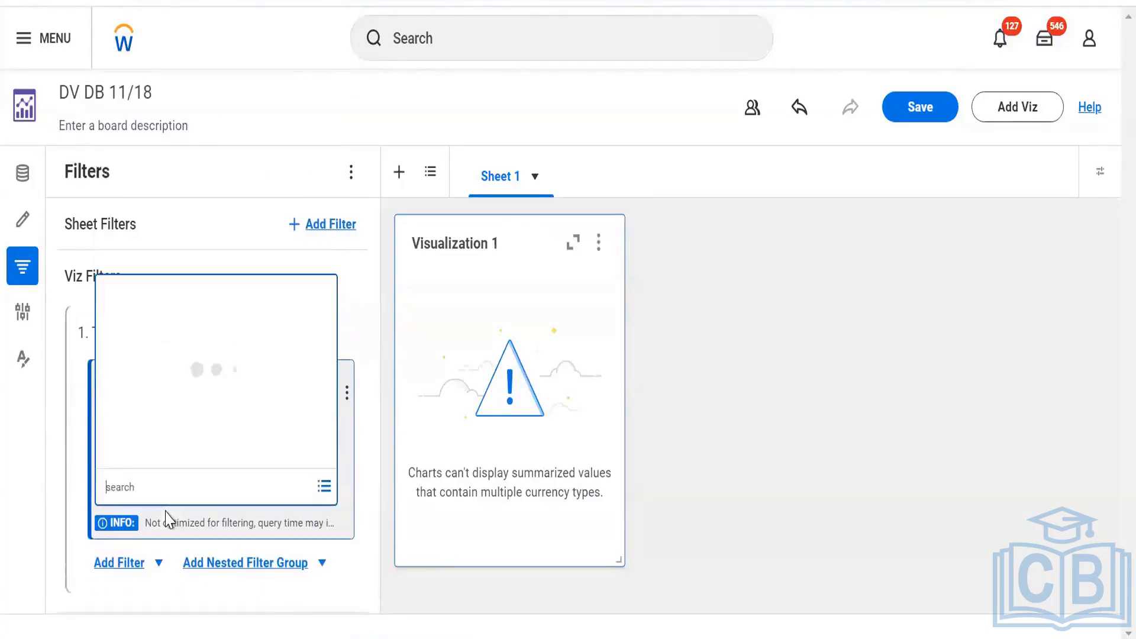
type("euro")
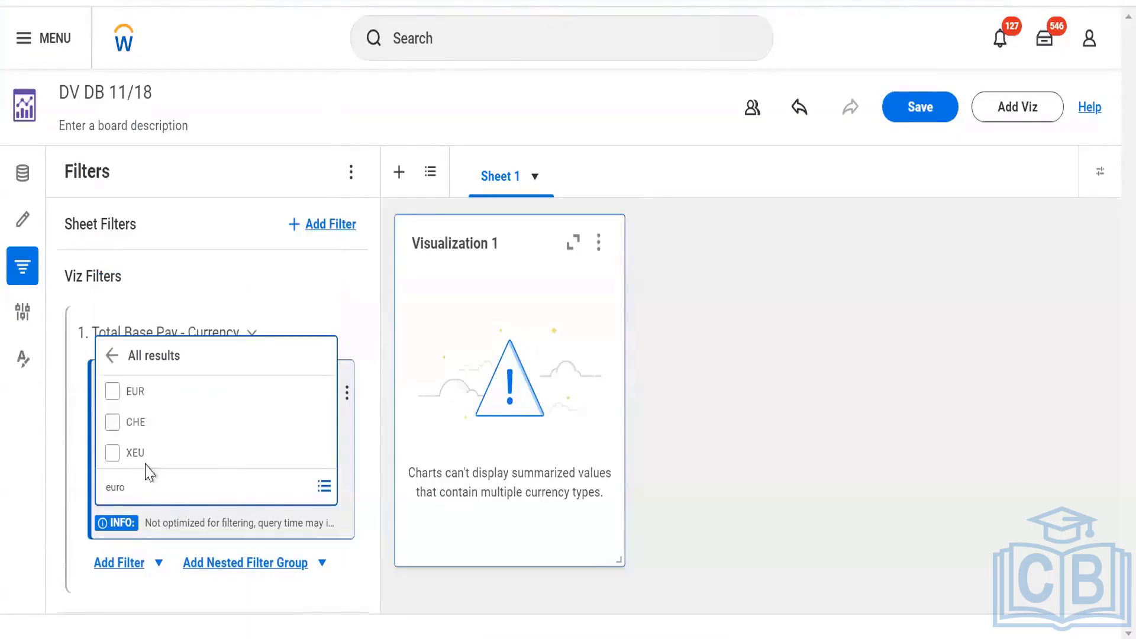
left_click(112, 392)
left_click(25, 438)
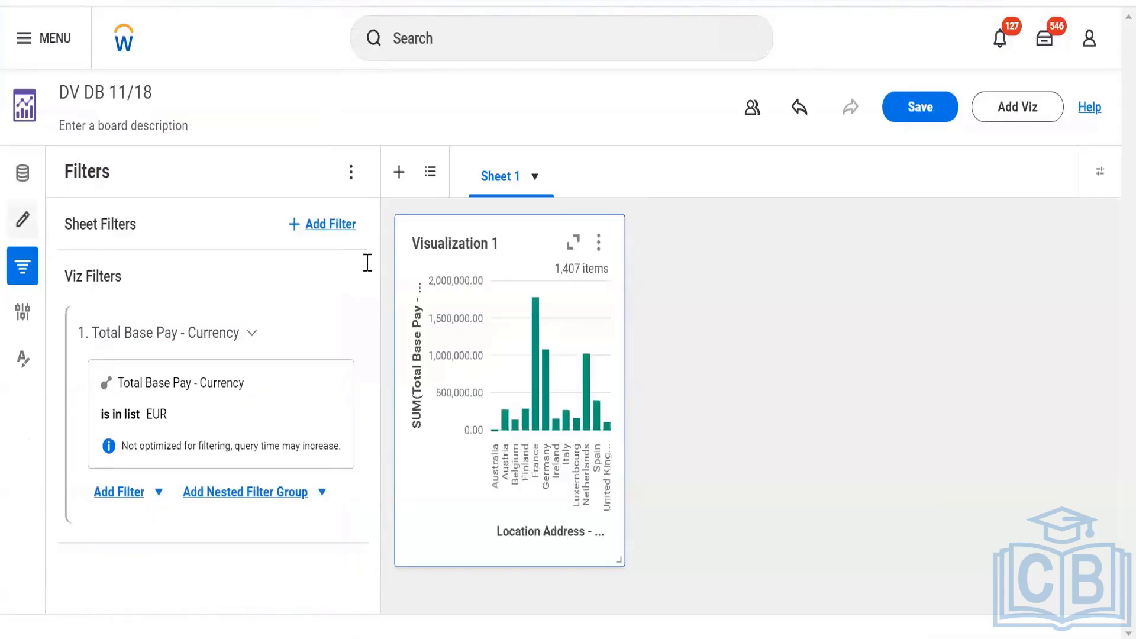
Return to the viz builder, widen Visualization 1 across the sheet and check the chart in its maximized view.
left_click(24, 220)
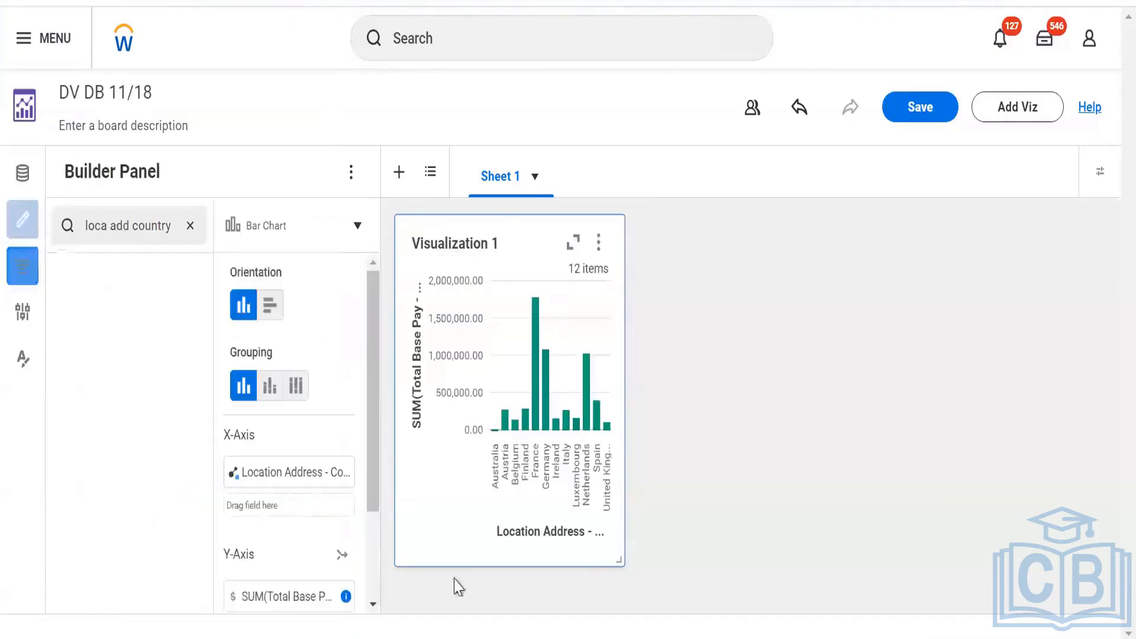
left_click_drag(622, 559, 878, 558)
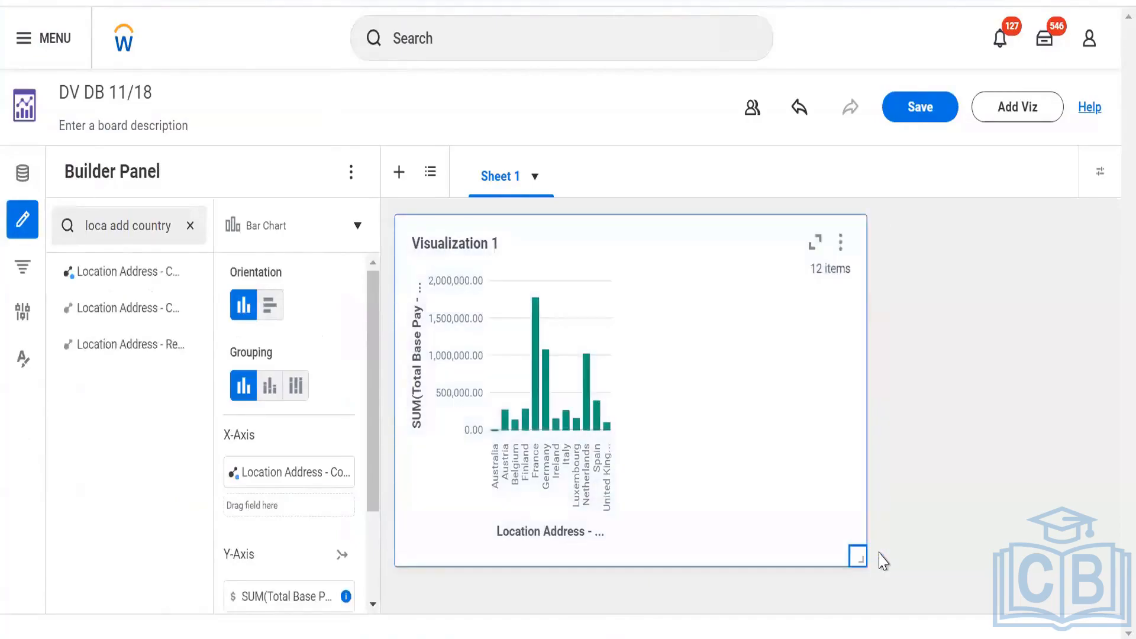
left_click(814, 246)
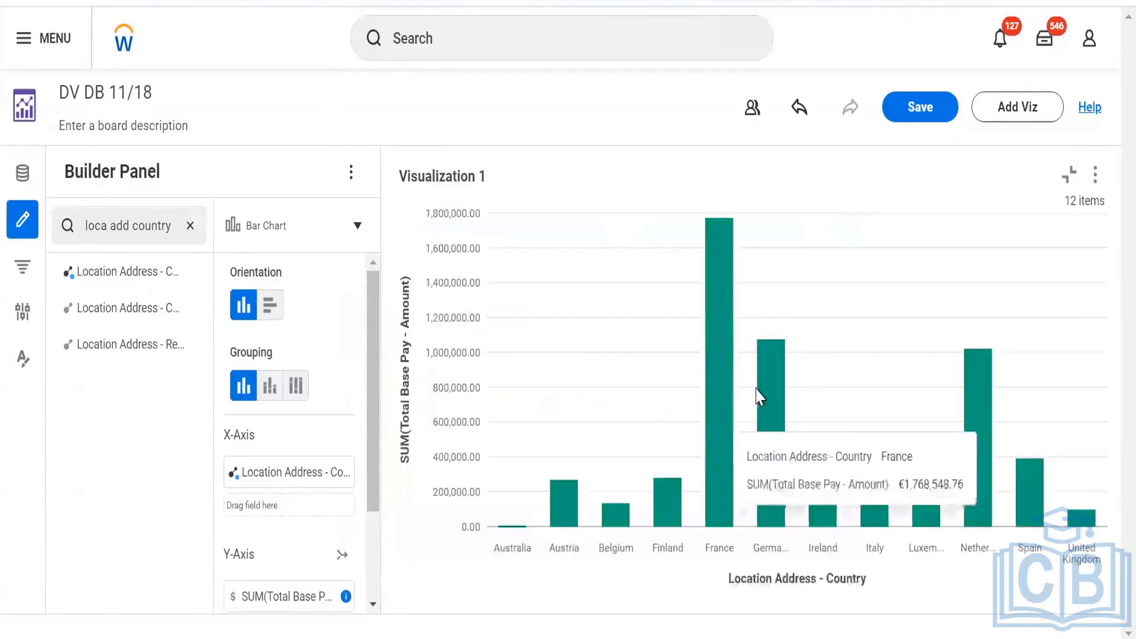
left_click(1069, 175)
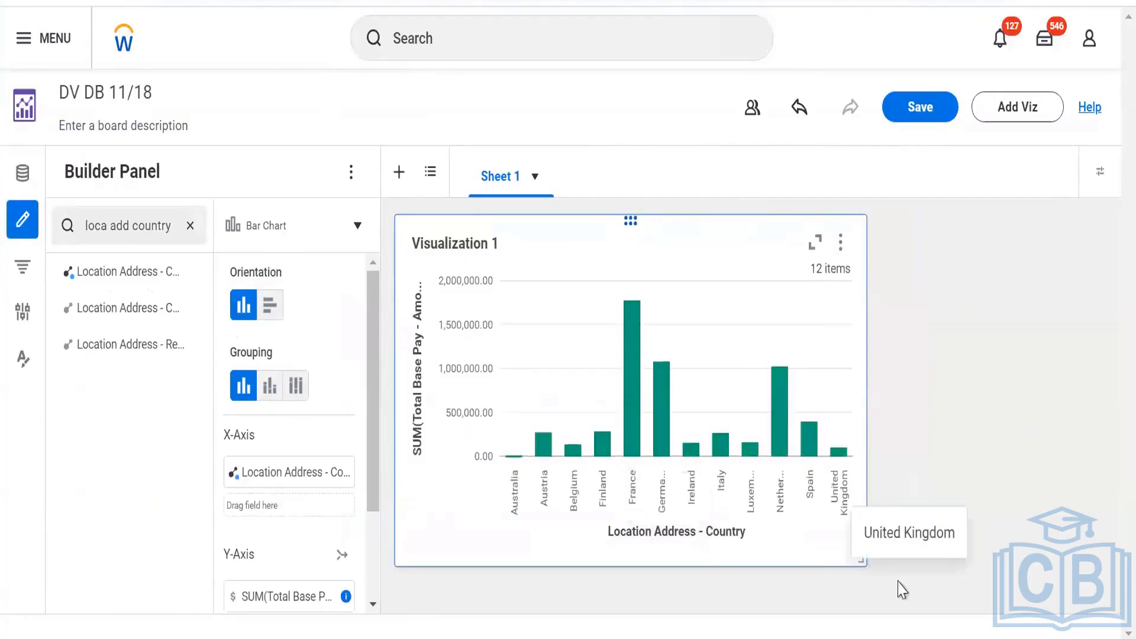
left_click_drag(862, 563, 956, 573)
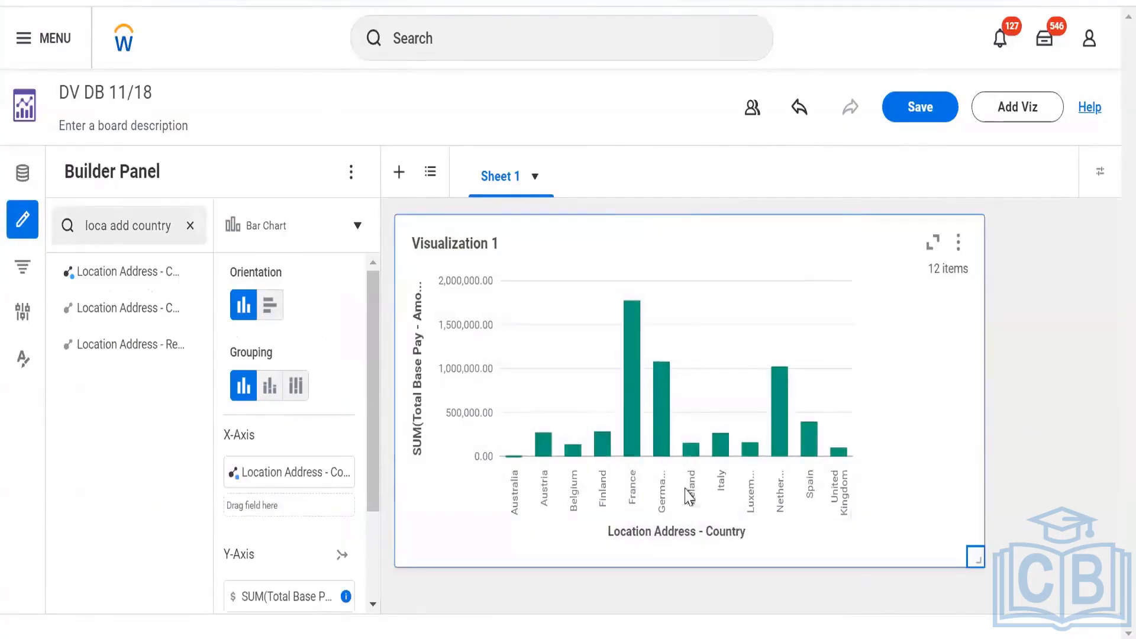
Rename Visualization 1 as "Total Base Pay by Country" and save the board.
left_click(461, 243)
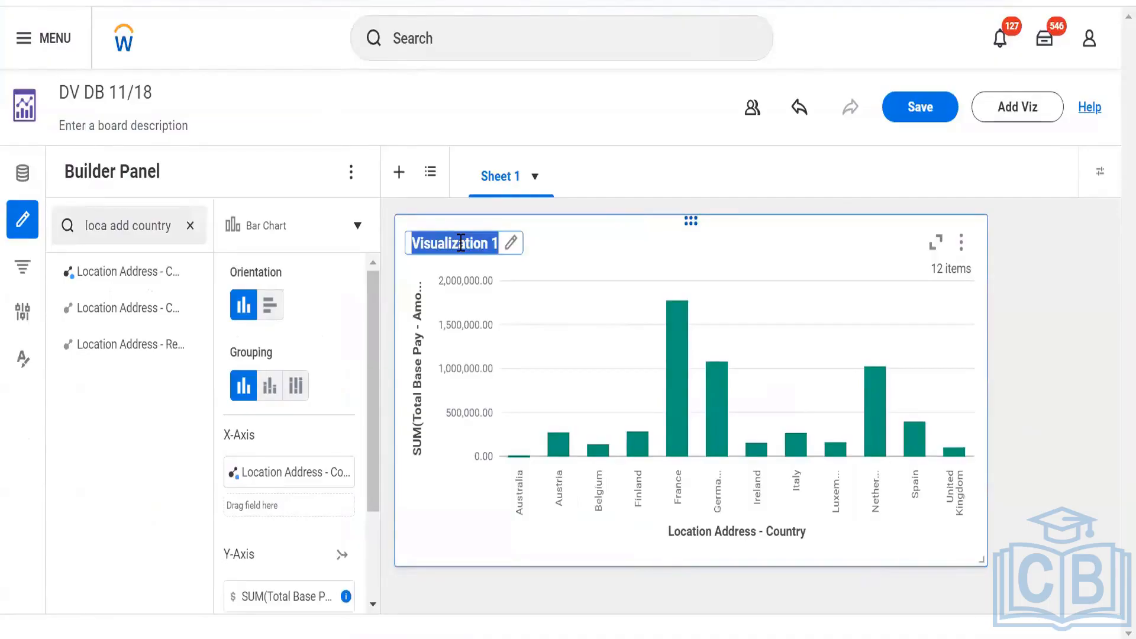
type("Oay")
key("BackSpace")
key("BackSpace")
key("BackSpace")
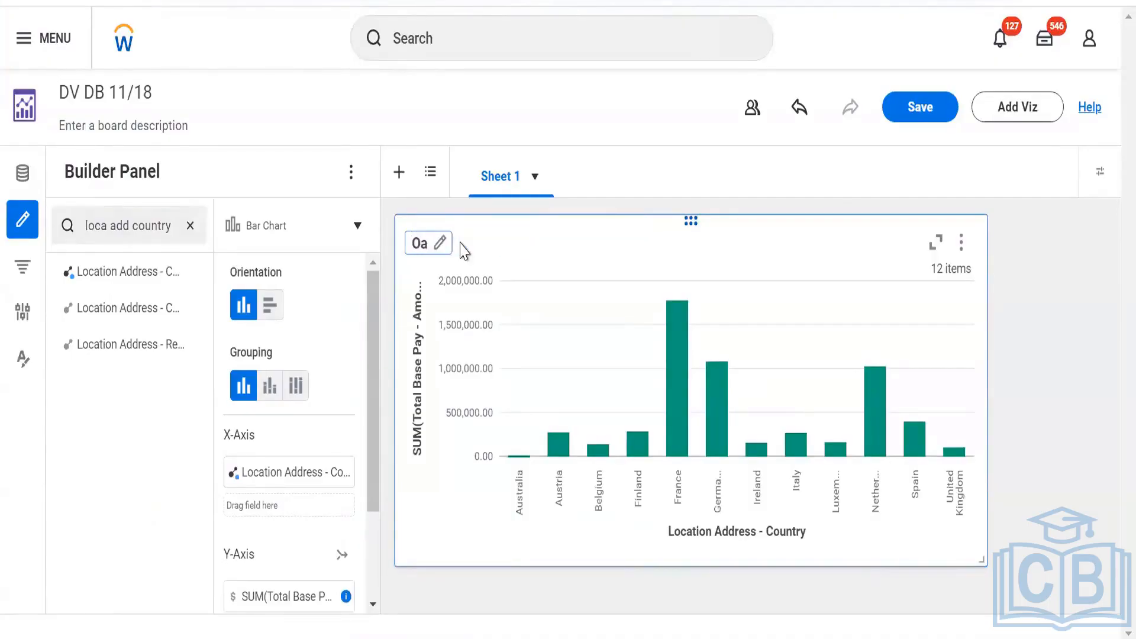
type("Pay/Country")
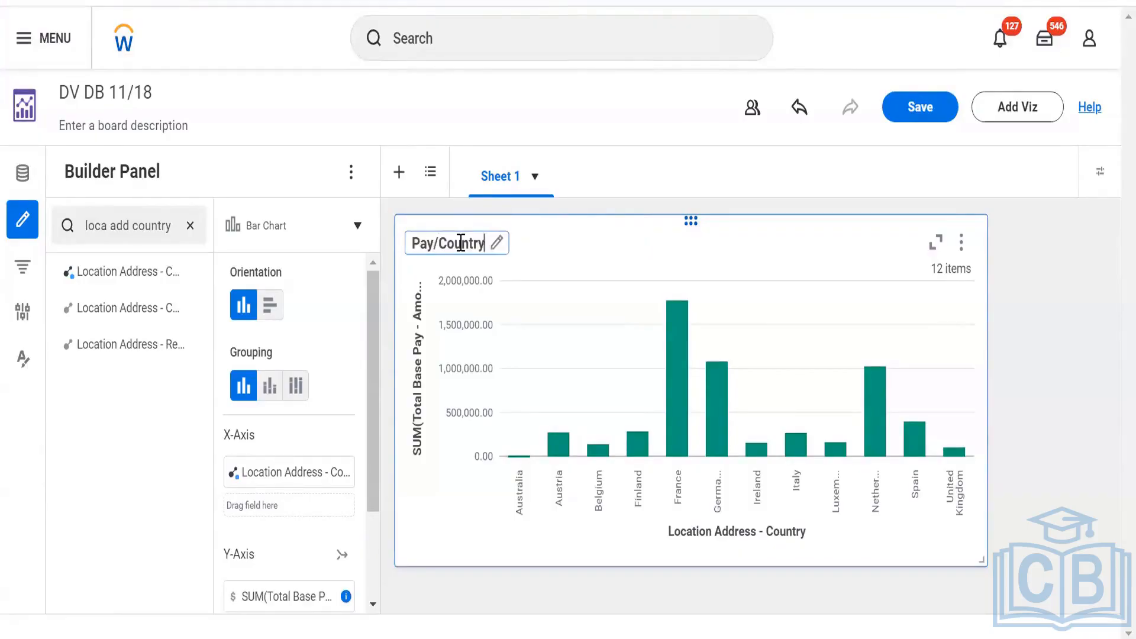
left_click(438, 244)
key("BackSpace")
type("by ")
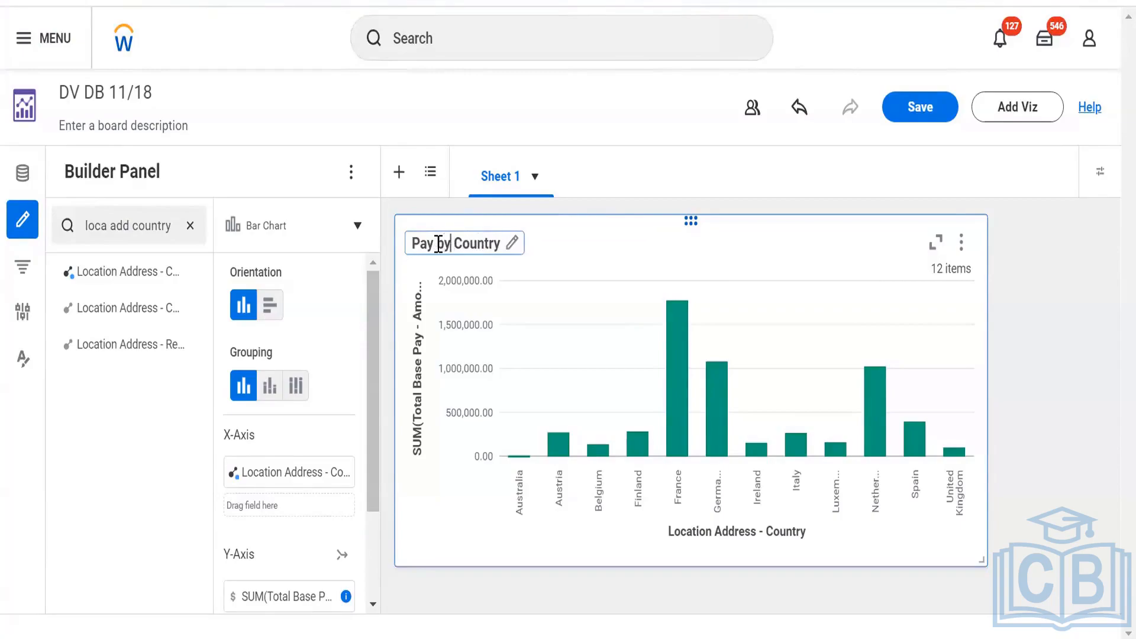
type("Total B")
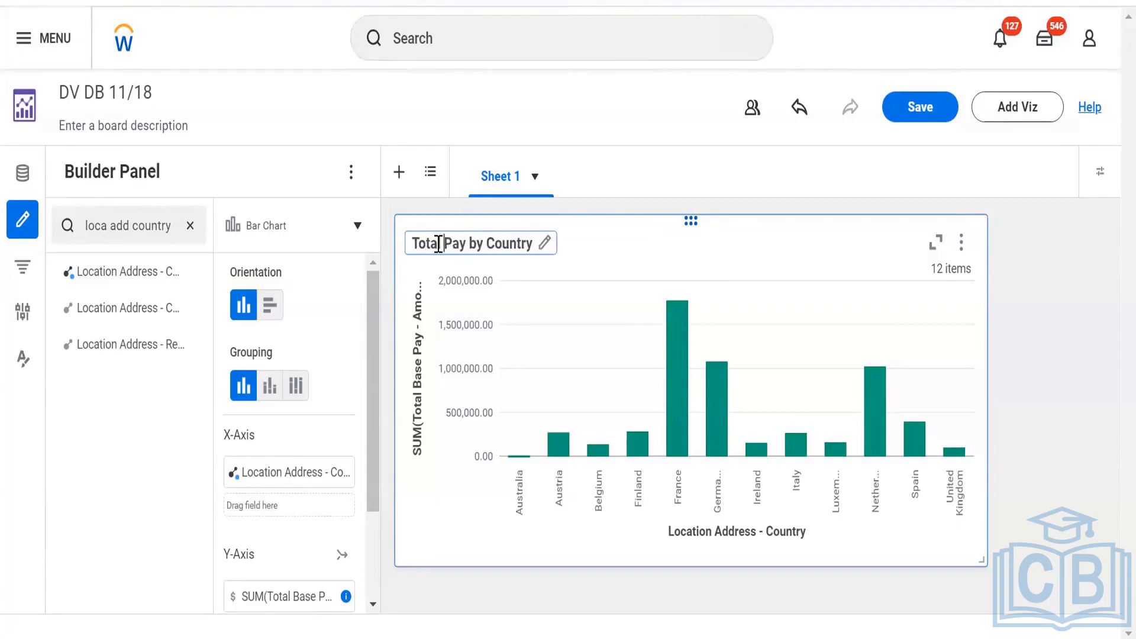
type("ase")
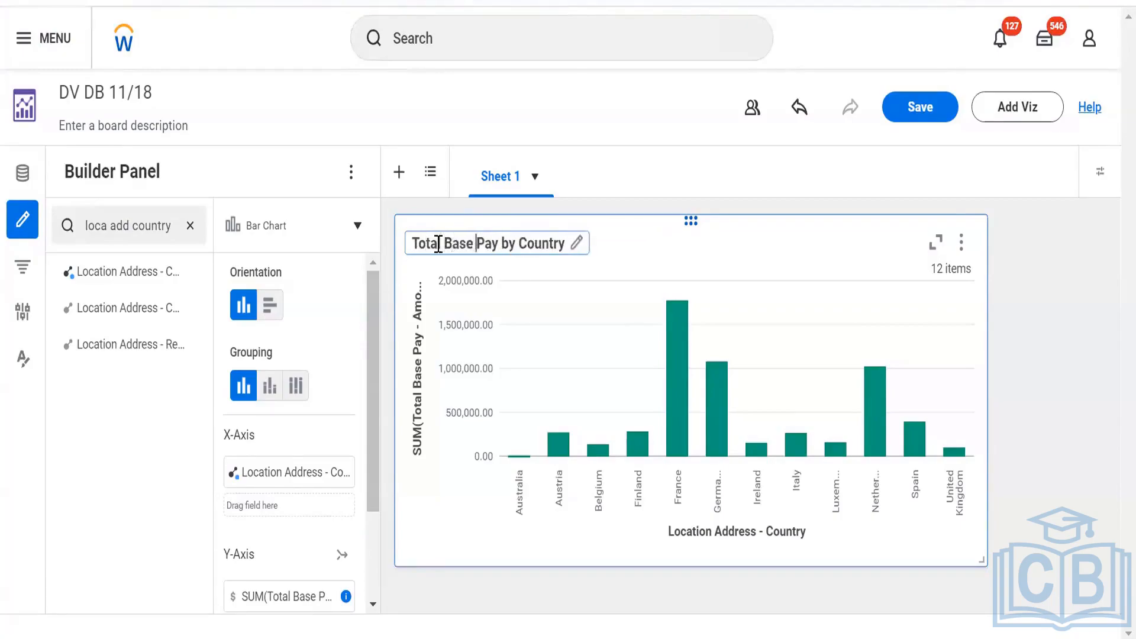
left_click(933, 119)
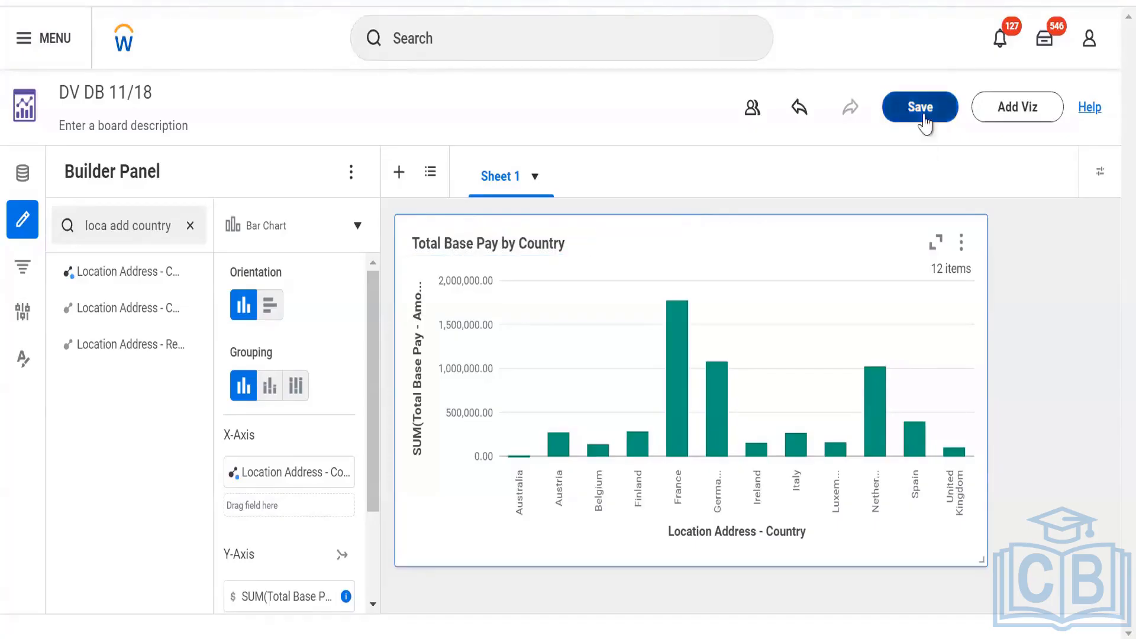
left_click(926, 119)
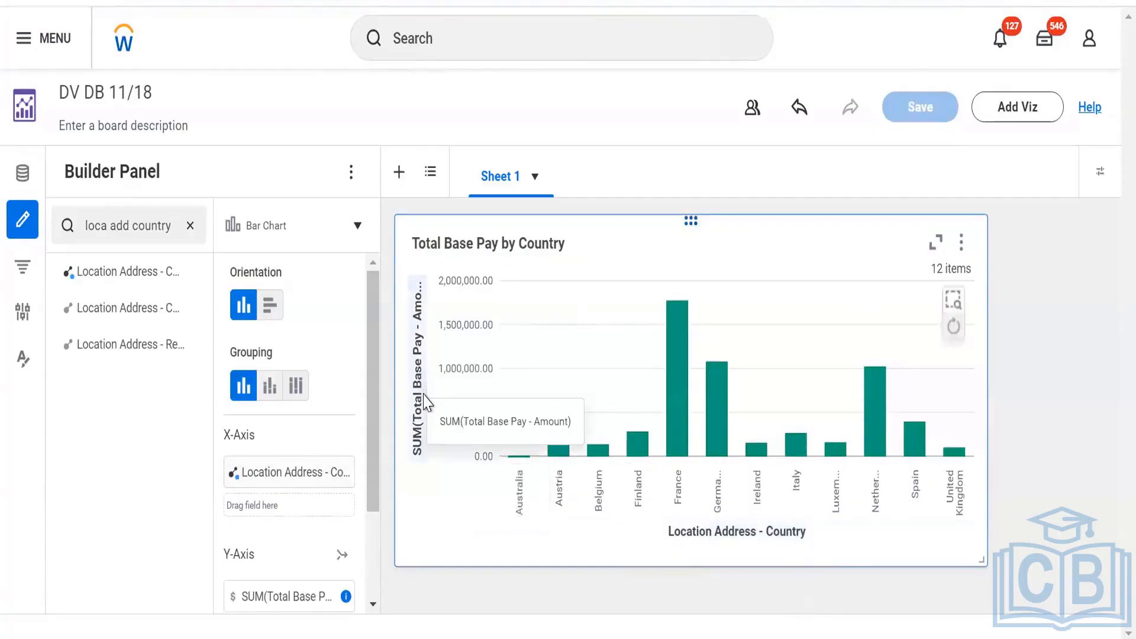
Open the field formatting of the Y-axis field SUM(Total Base Pay - Amount) and review the formatting types, keeping Currency.
left_click(334, 472)
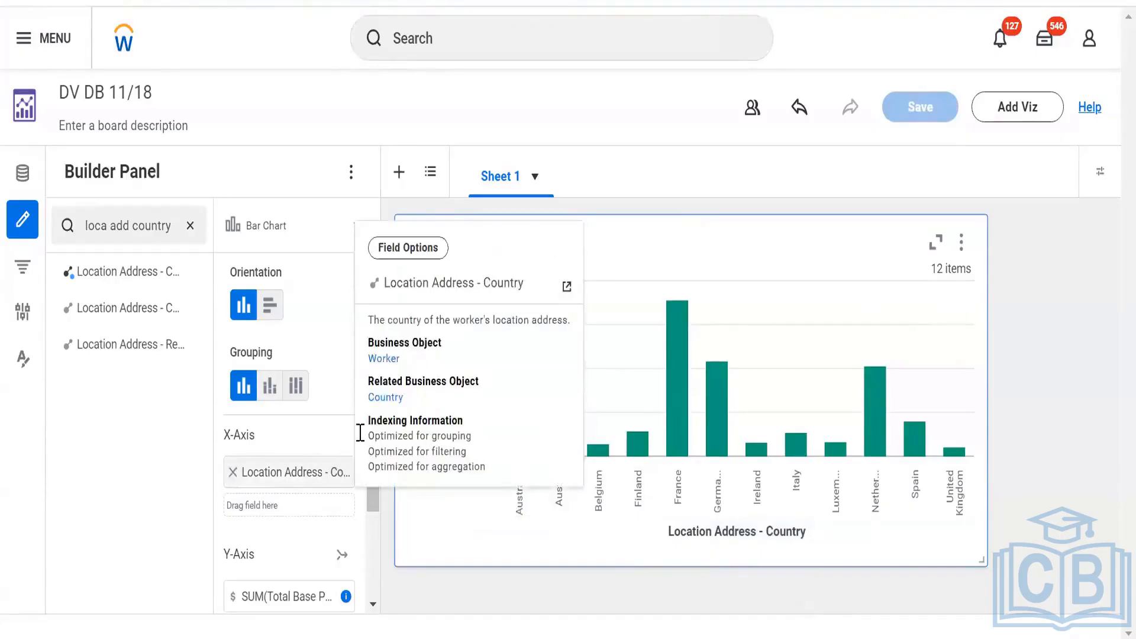
scroll(305, 529, "down", 2)
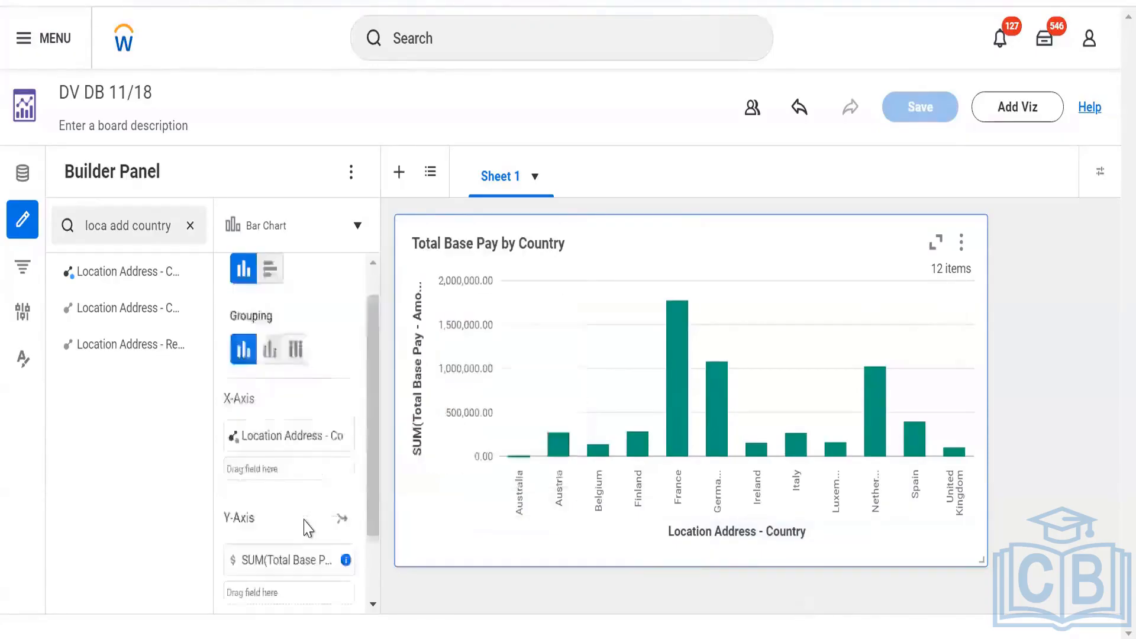
left_click(286, 496)
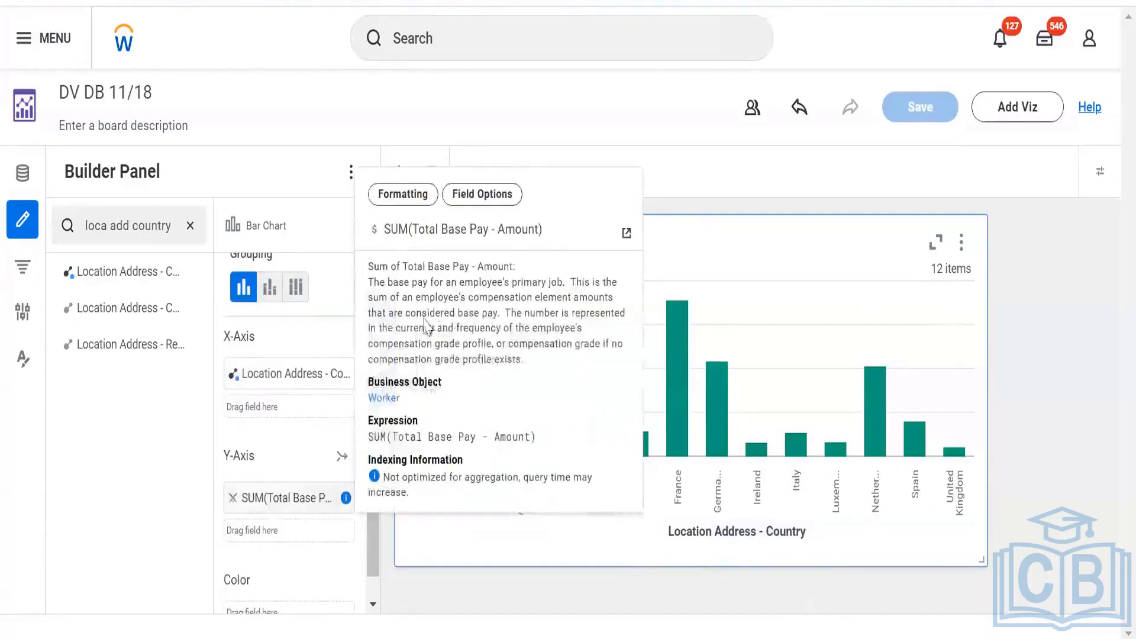
left_click(415, 202)
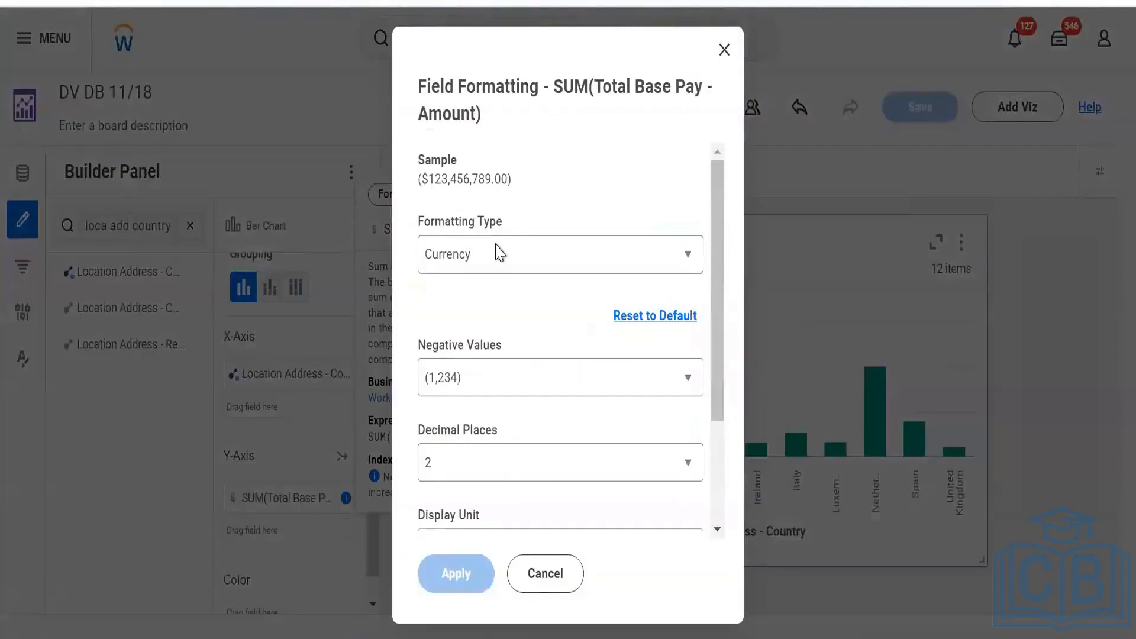
left_click(472, 260)
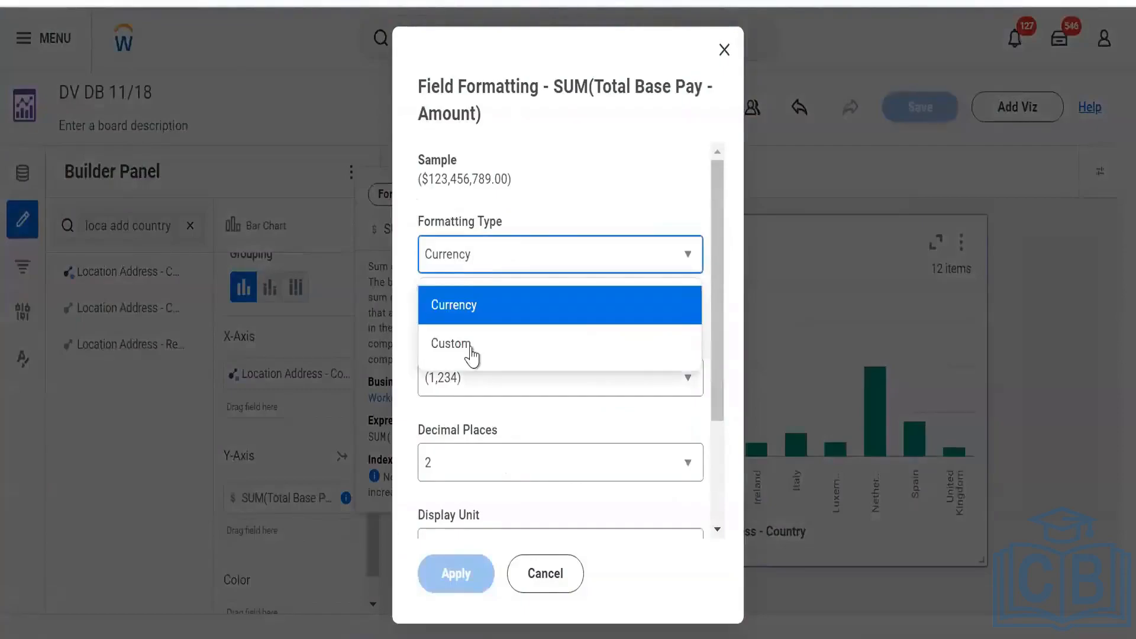
left_click(553, 219)
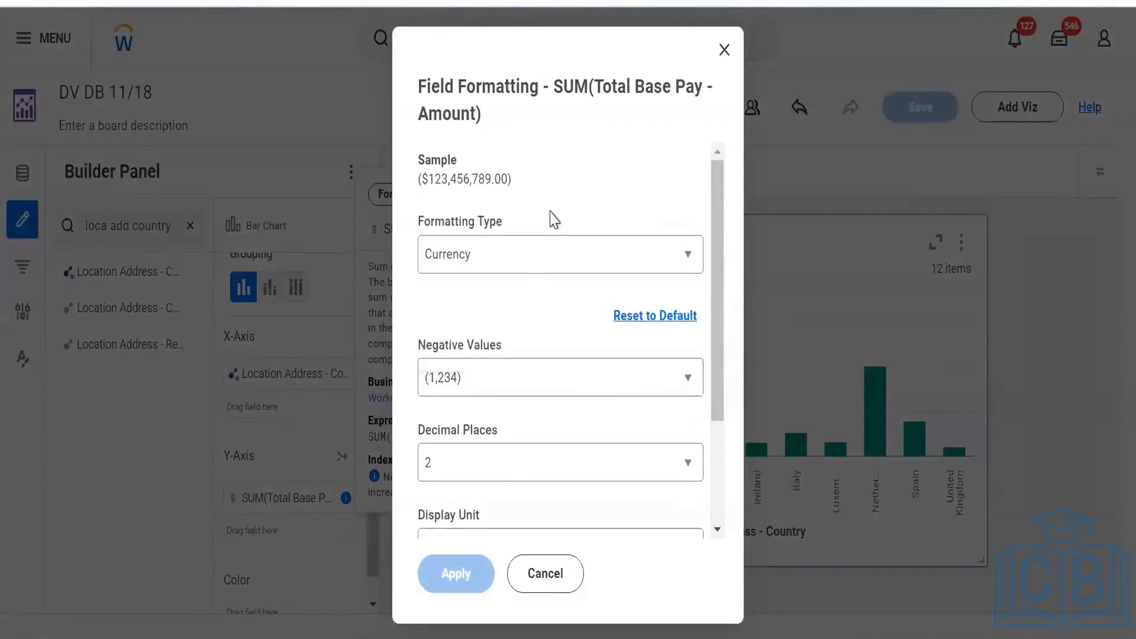
Keep negative values as (1,234), set the decimal places to 0 and the display unit to Thousands (K), and check the sample.
left_click(536, 389)
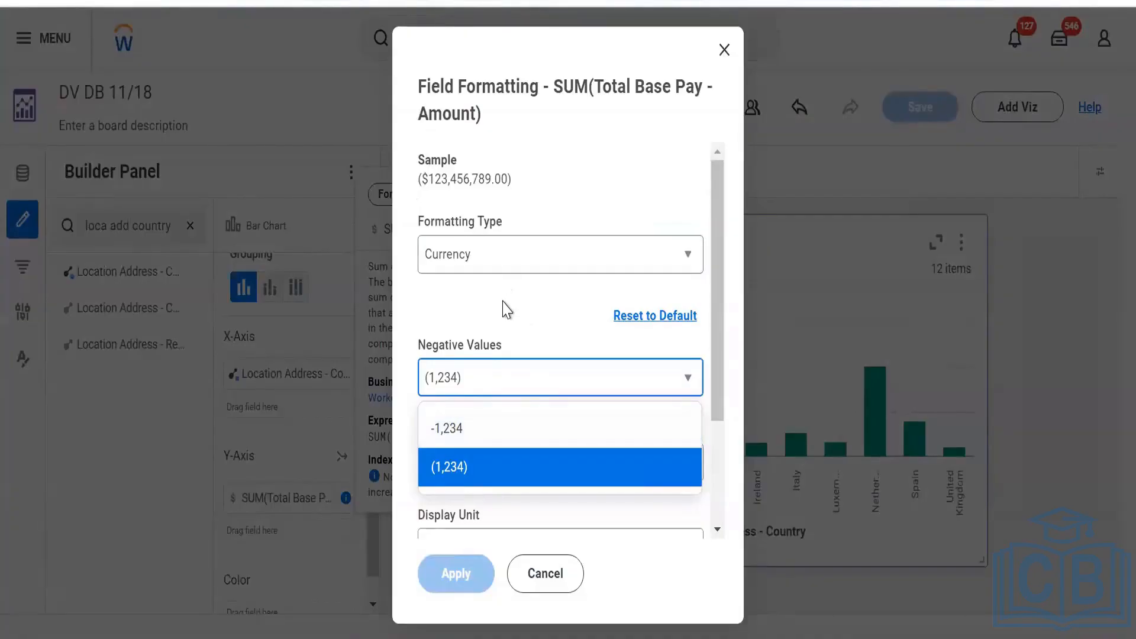
left_click(508, 473)
scroll(508, 468, "down", 3)
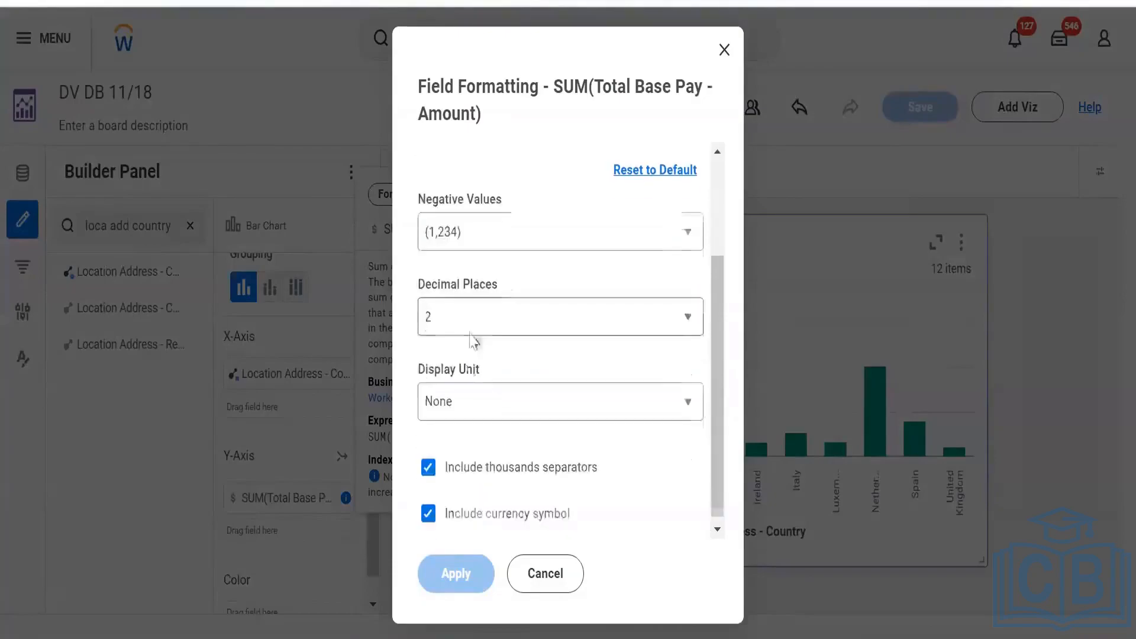
left_click(508, 319)
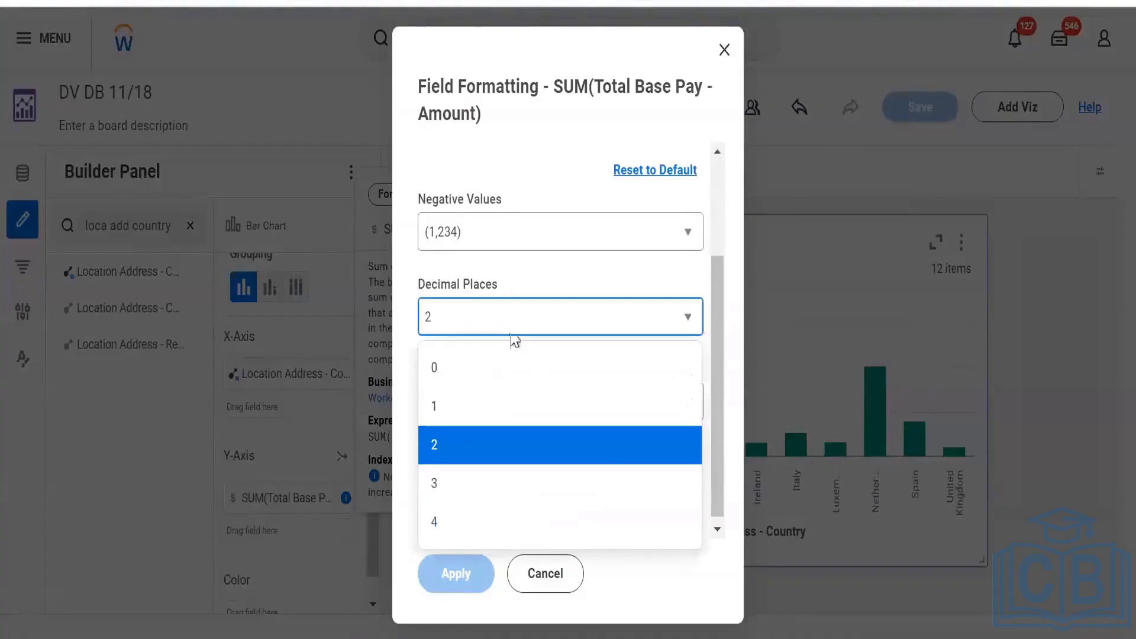
left_click(489, 372)
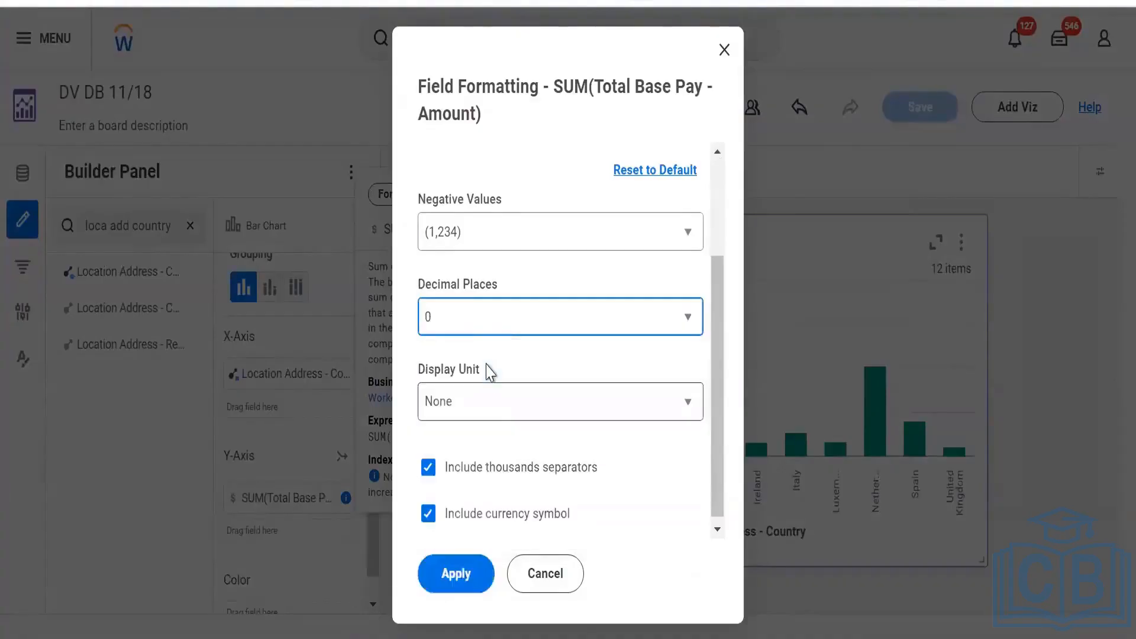
left_click(478, 402)
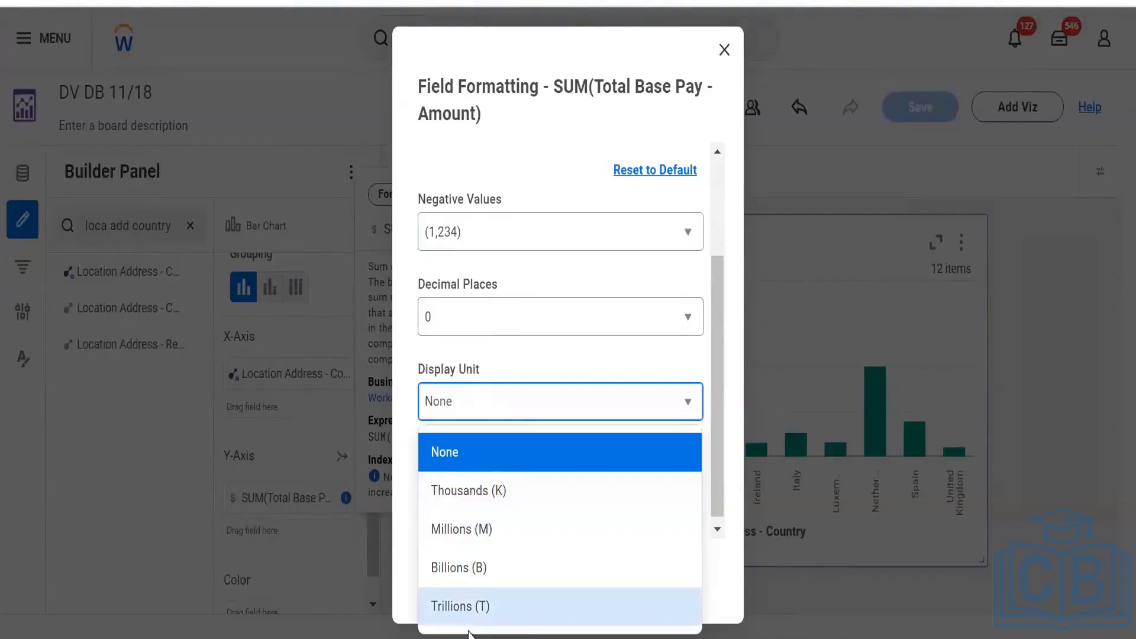
left_click(473, 505)
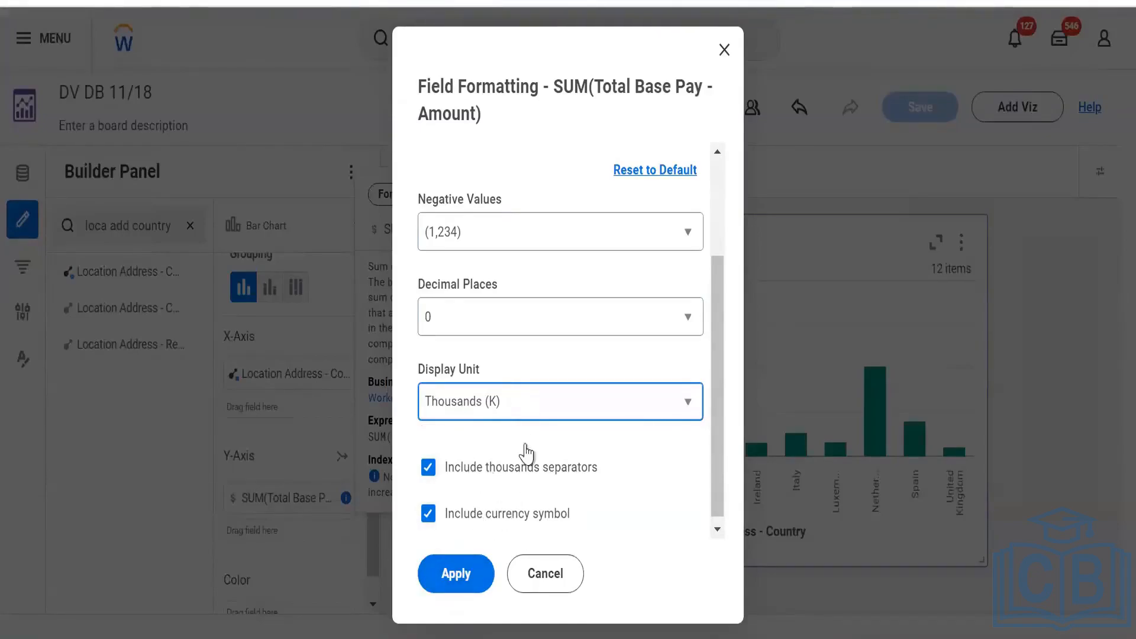
scroll(526, 454, "up", 3)
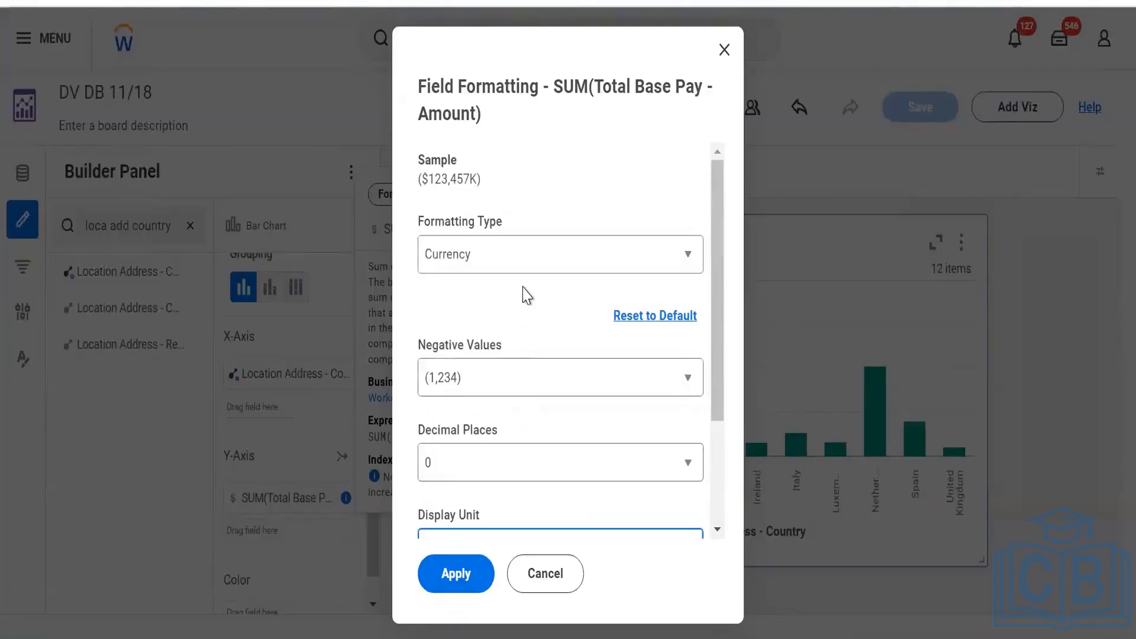
scroll(525, 294, "down", 3)
scroll(523, 294, "up", 3)
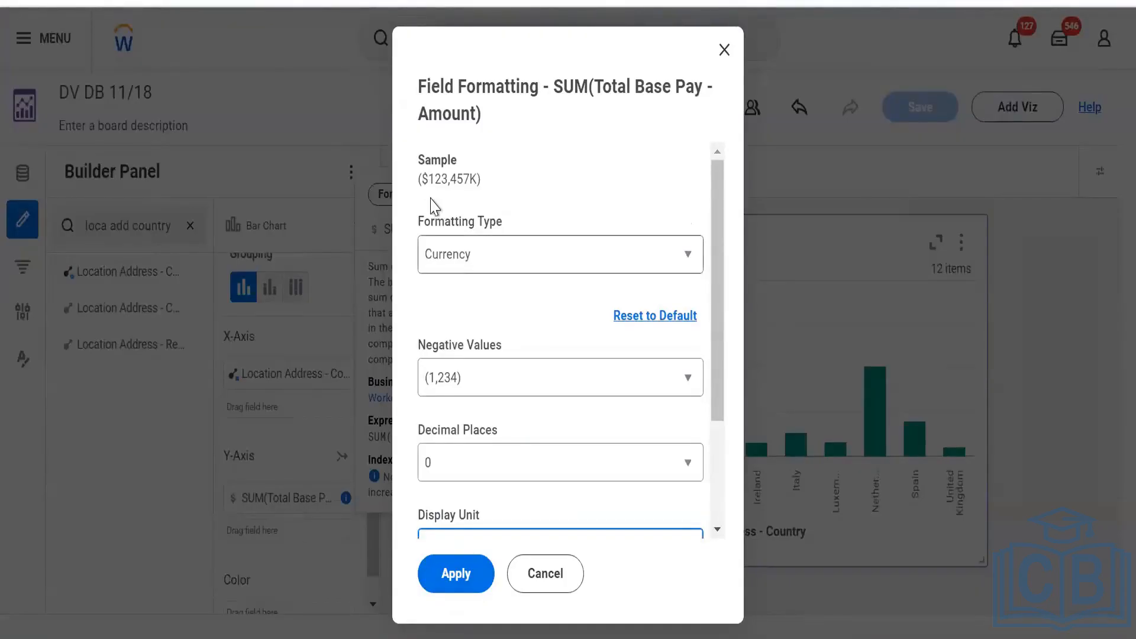
Exclude the currency symbol from the field format, compare the sample, and include the symbol again.
scroll(443, 476, "down", 3)
left_click(468, 521)
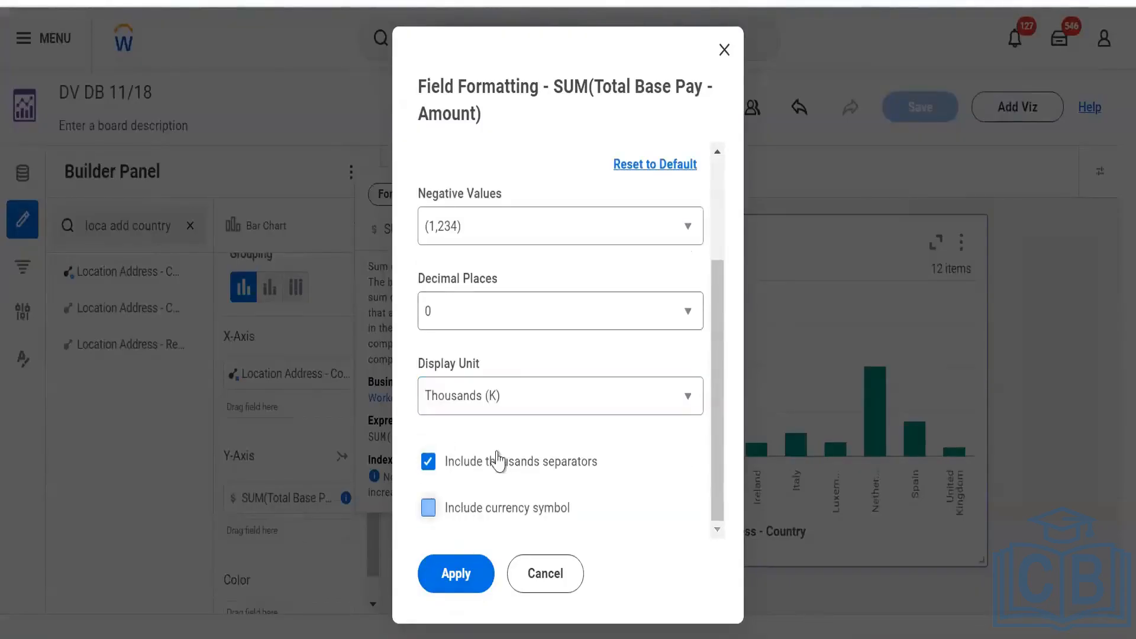
scroll(456, 233, "up", 3)
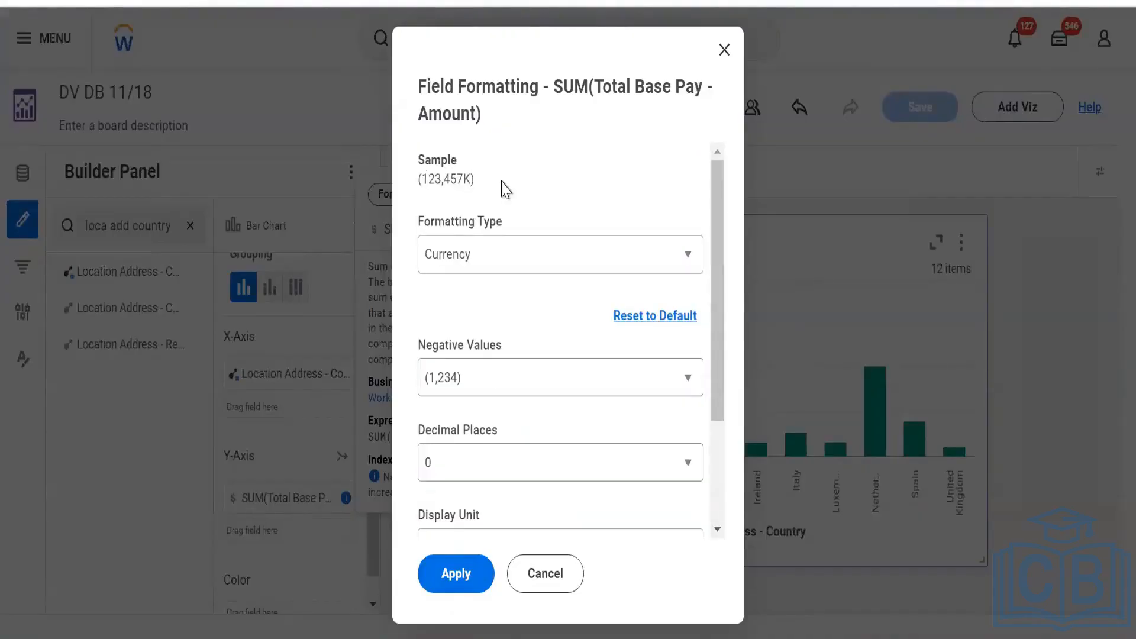
triple_click(417, 188)
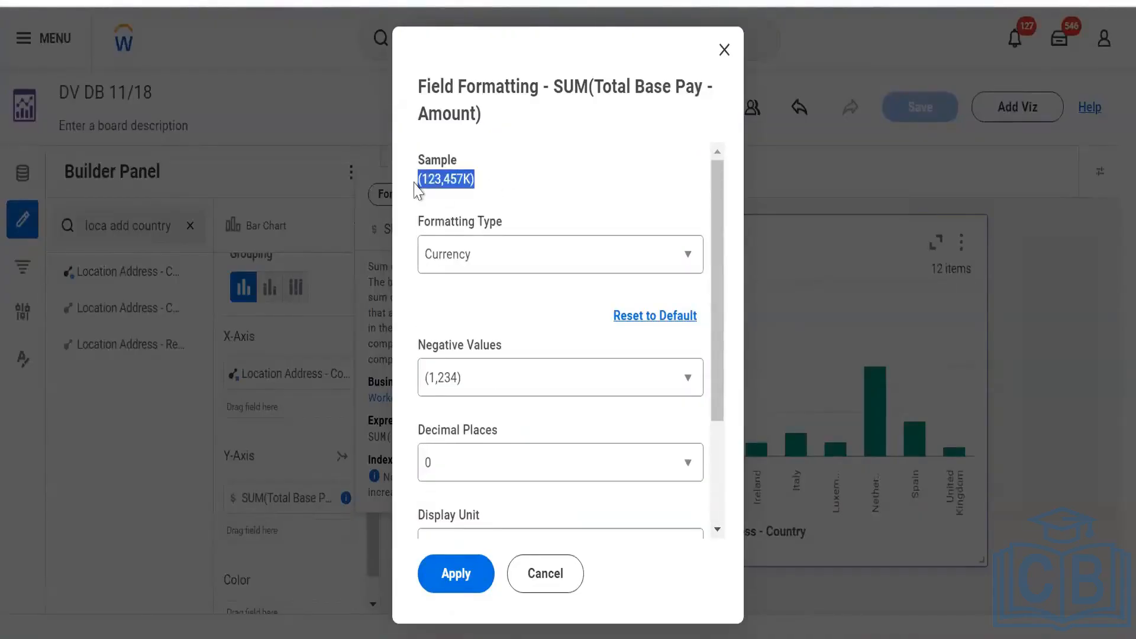
left_click(502, 201)
scroll(485, 428, "down", 3)
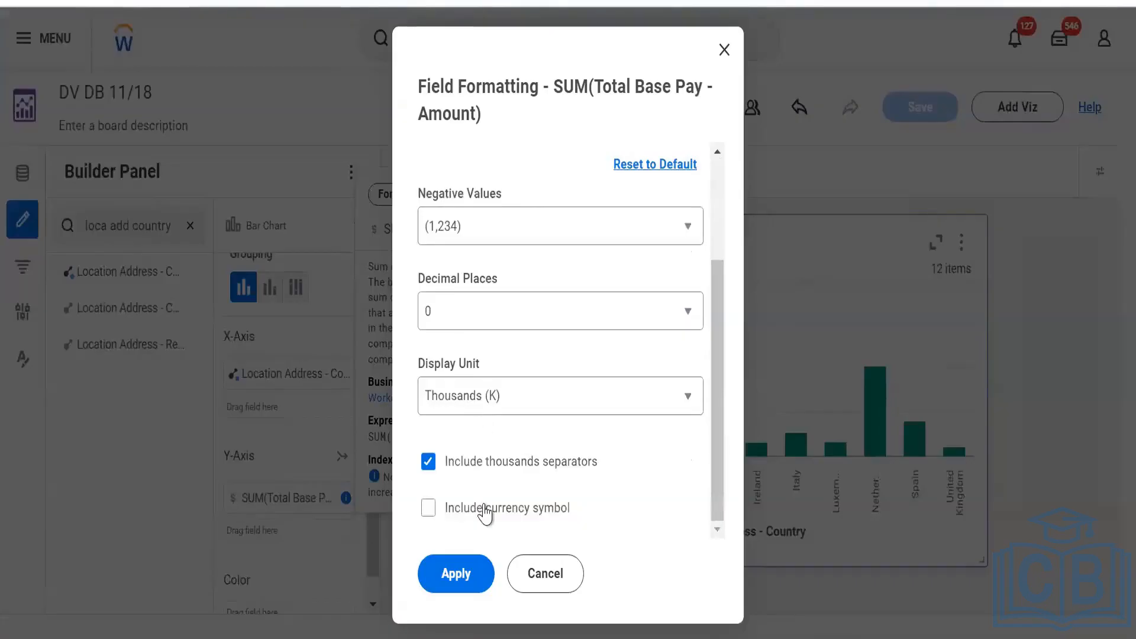
left_click(485, 513)
scroll(464, 284, "up", 3)
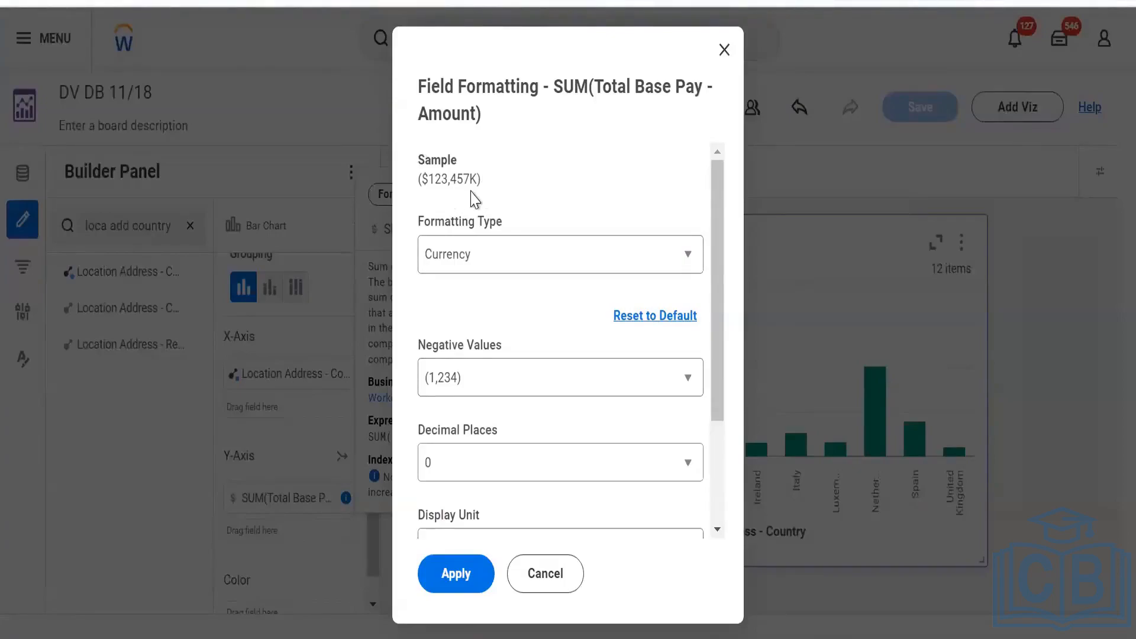
Turn off the thousands separators, compare the sample, and include the separators again.
scroll(473, 198, "down", 3)
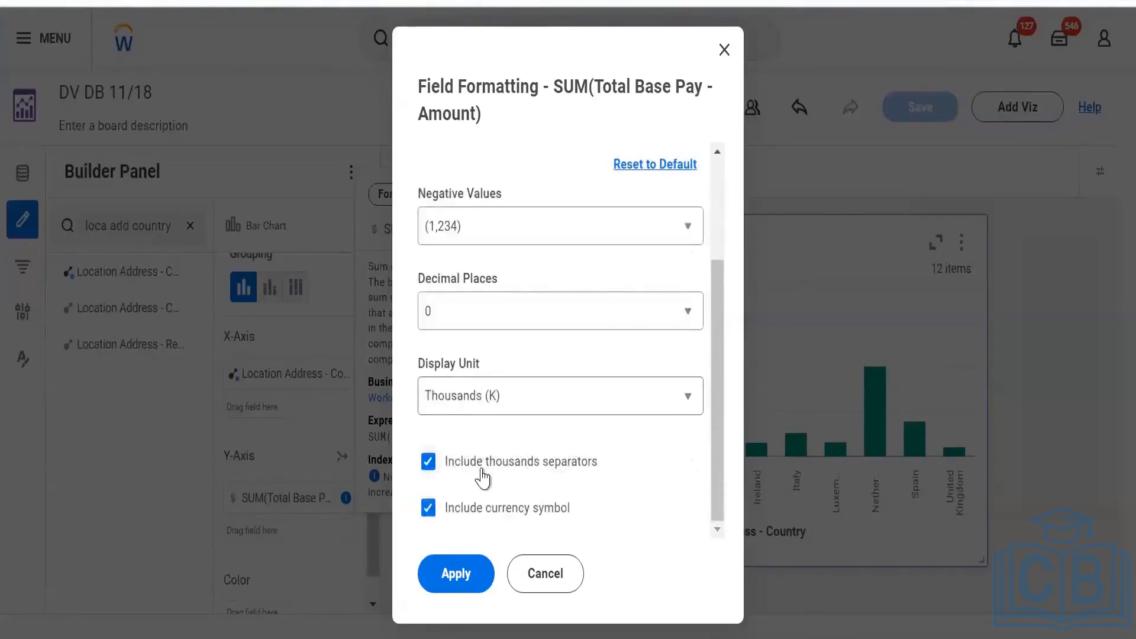
left_click(482, 470)
scroll(510, 355, "up", 3)
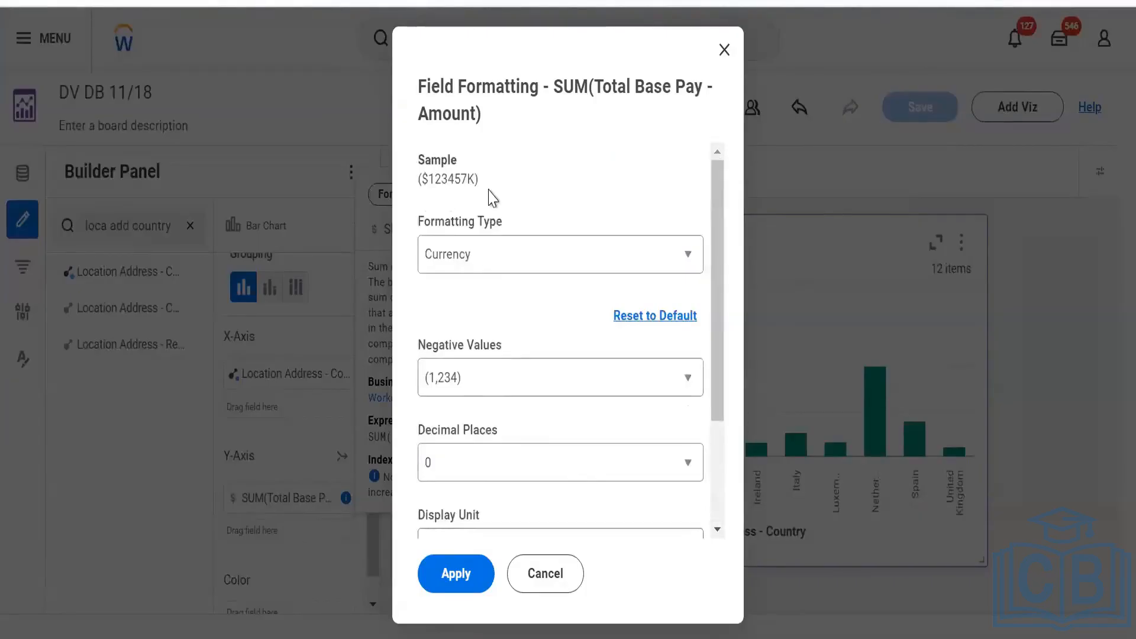
scroll(493, 198, "down", 3)
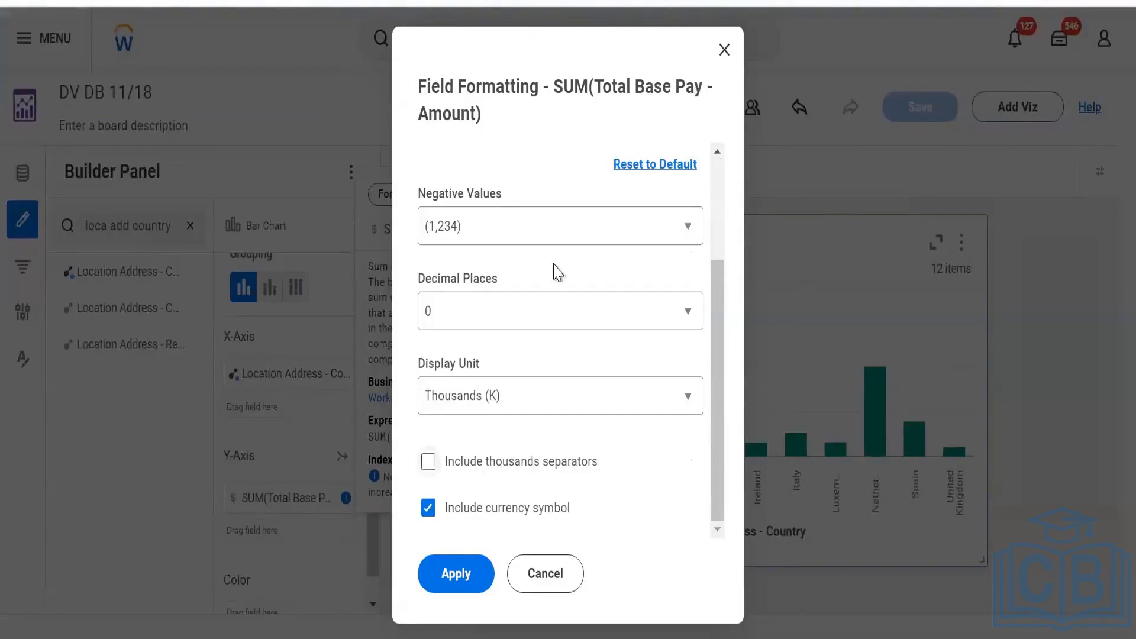
scroll(535, 249, "up", 3)
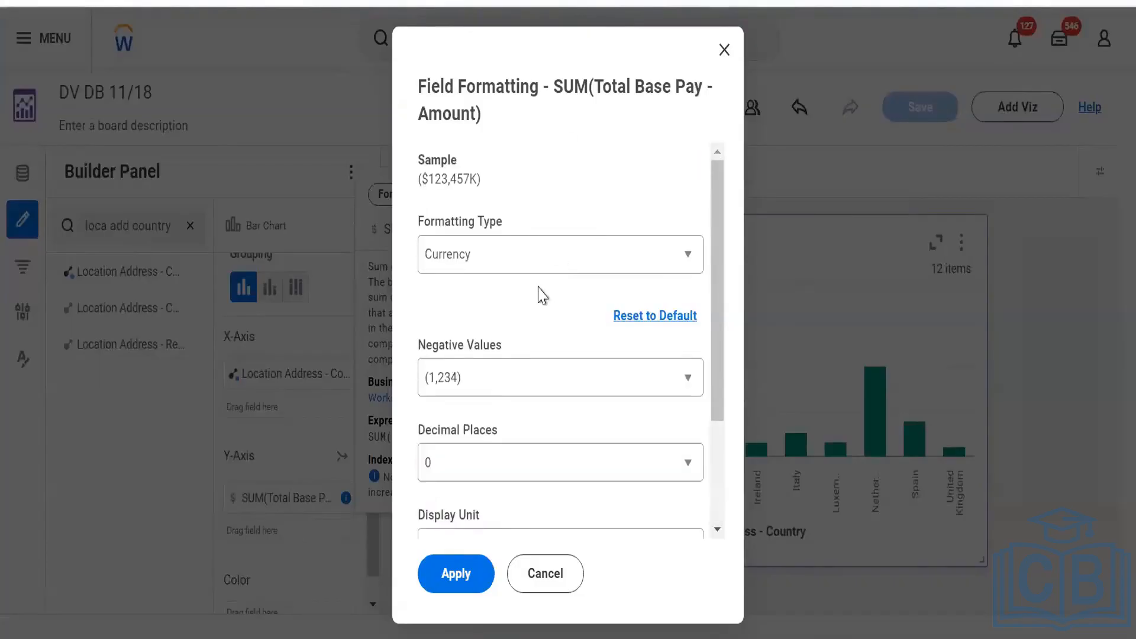
Apply the field formatting to the chart and check the Y-axis field's details.
left_click(463, 576)
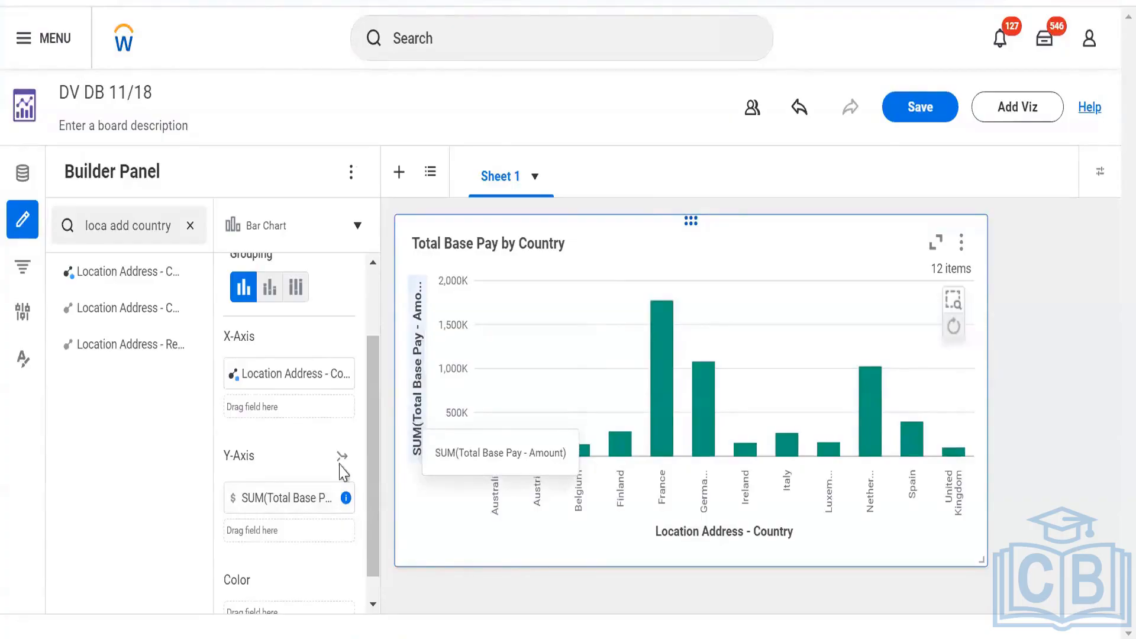
left_click(332, 494)
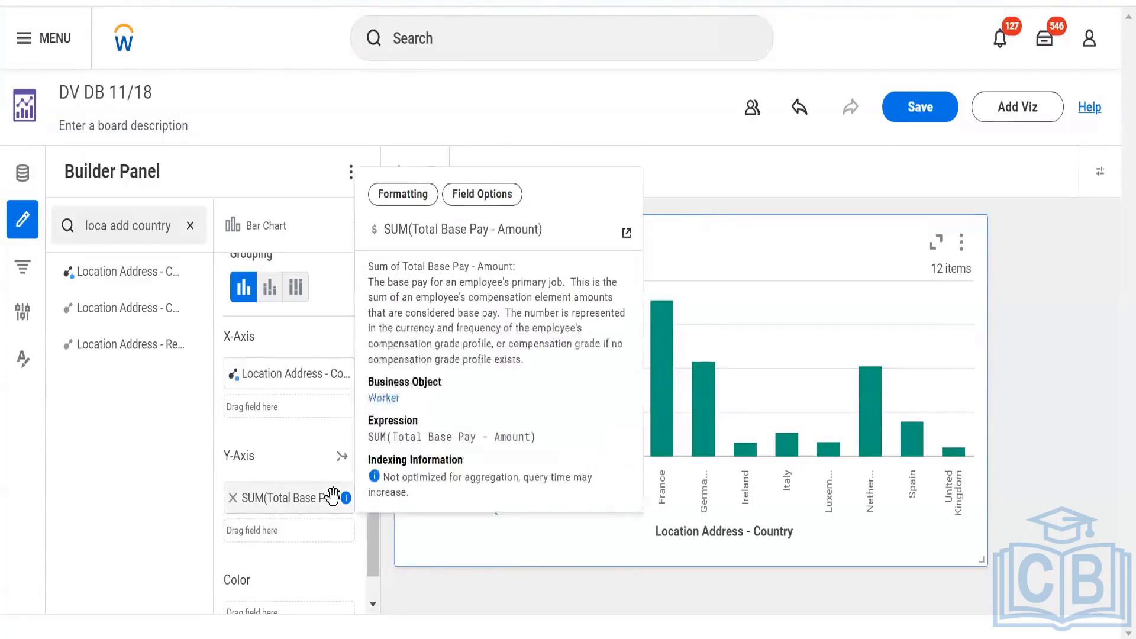
left_click(137, 511)
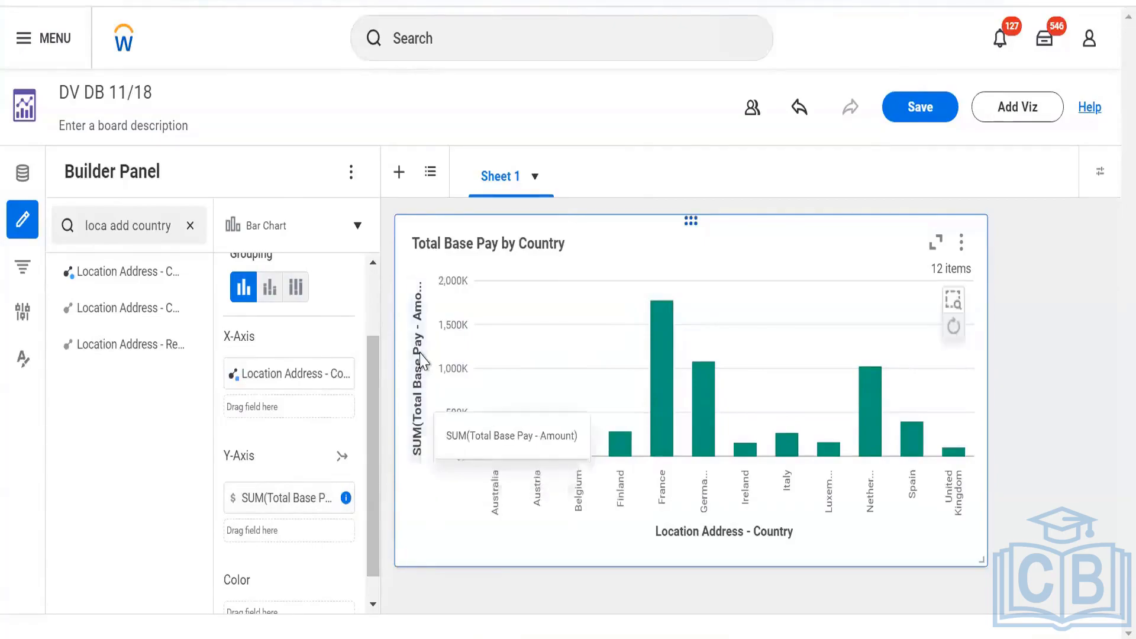
Change the display name of the Y-axis field SUM(Total Base Pay - Amount) to "Total Base Pay".
left_click(327, 499)
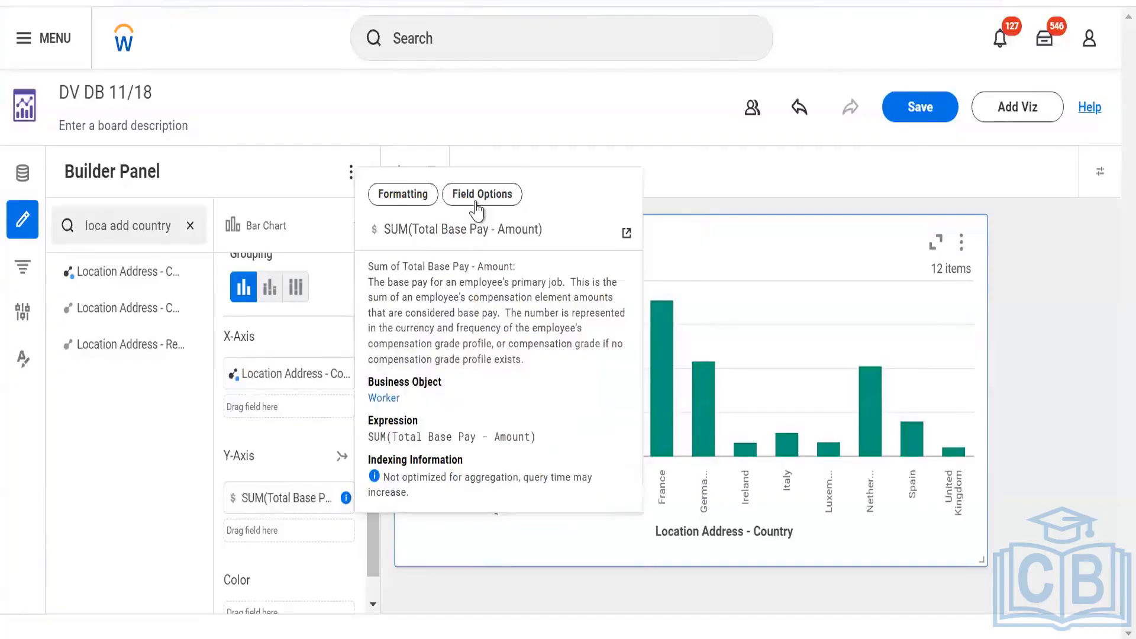
left_click(475, 201)
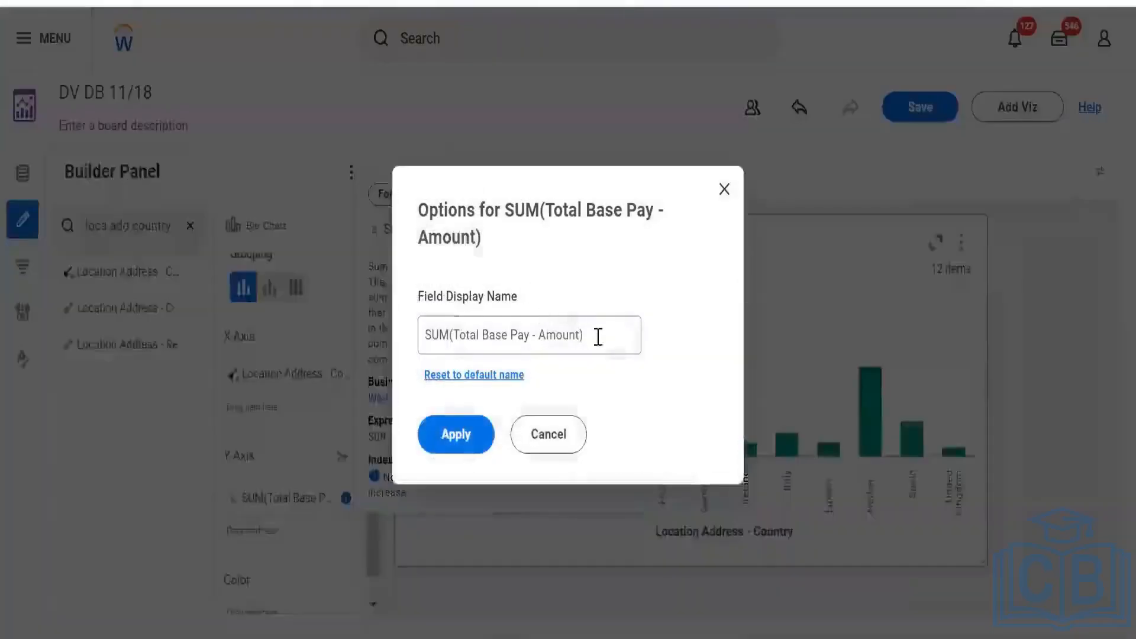
left_click(598, 337)
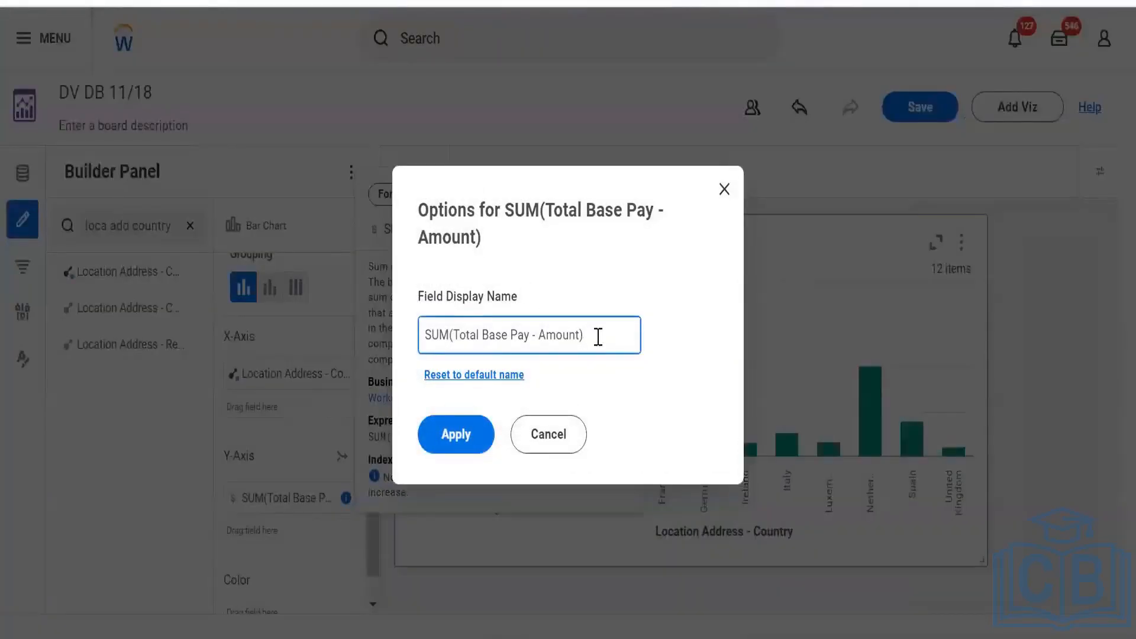
key("BackSpace")
key("BackSpace")
key("BackSpace")
key("BackSpace")
key("BackSpace")
key("BackSpace")
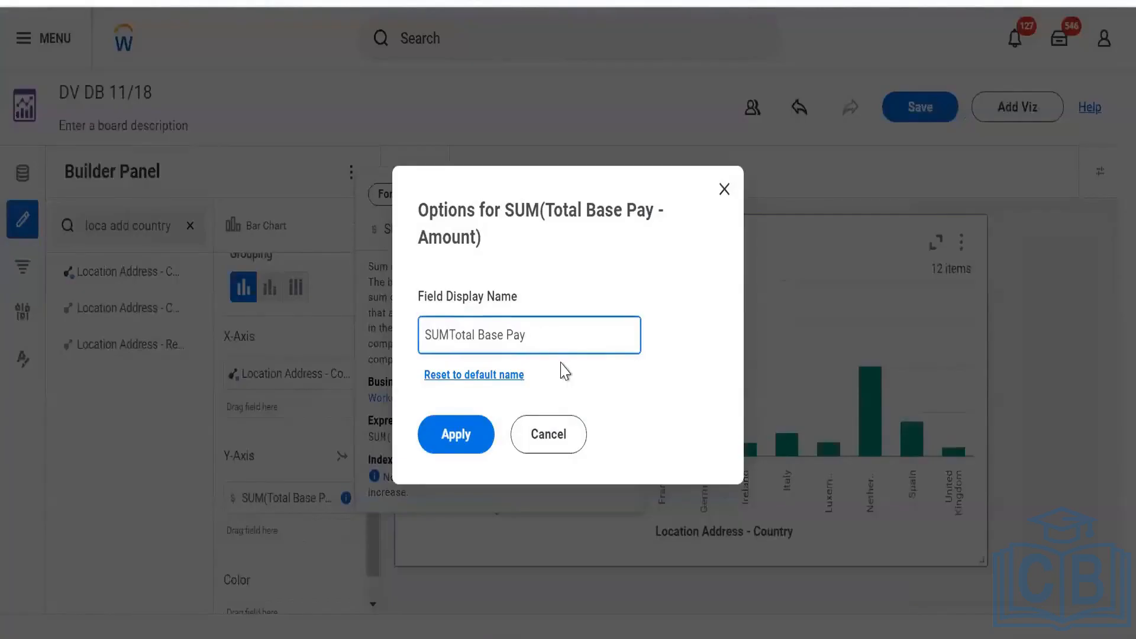
left_click(456, 431)
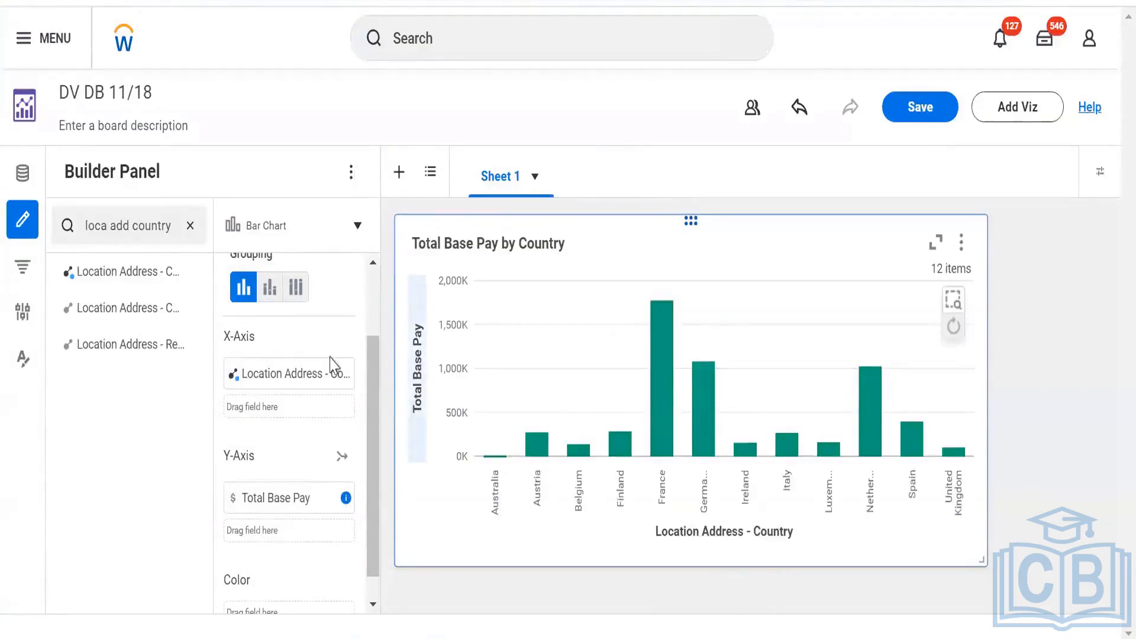
Bring up the details of the X-axis field Location Address - Country to reach its field options.
mouse_move(329, 372)
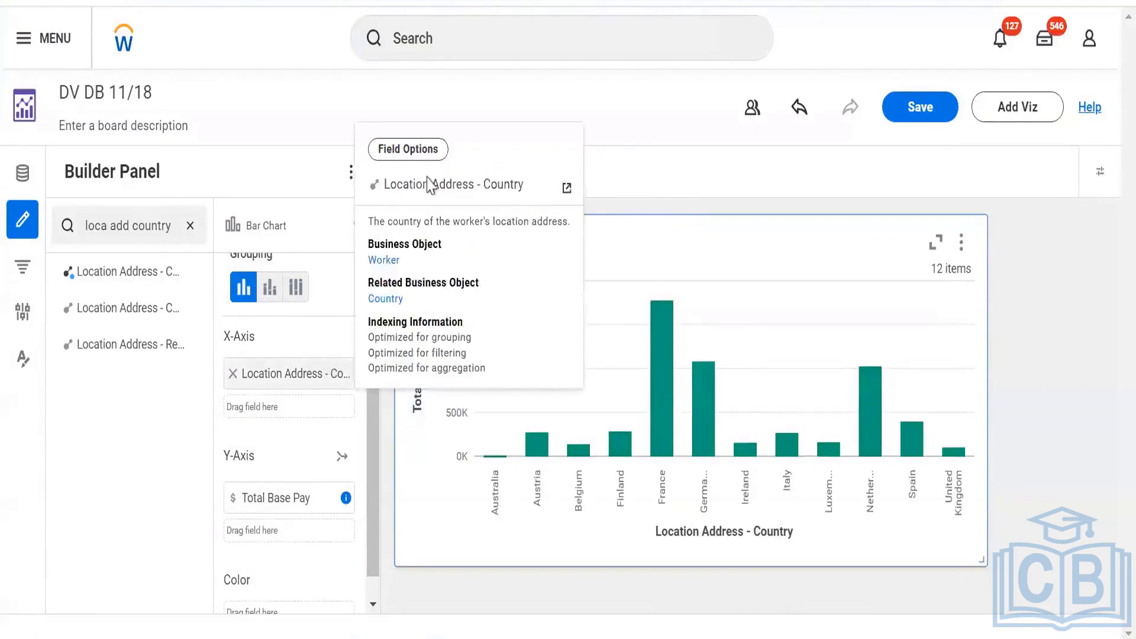
Set the display name of the X-axis field Location Address - Country to Country and save the board.
left_click(419, 159)
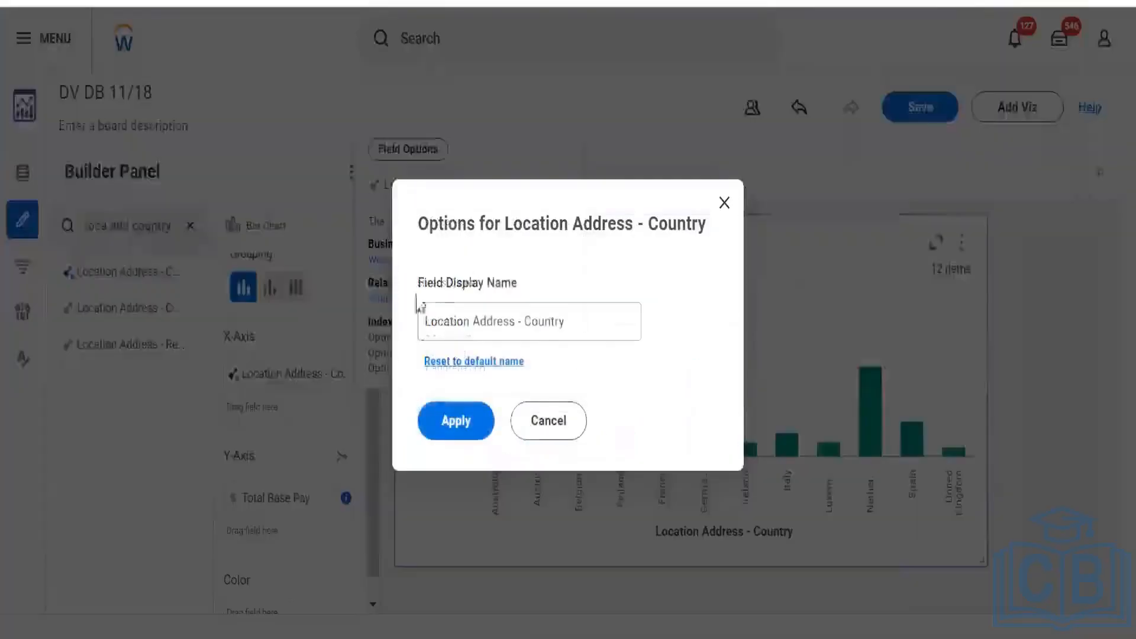
left_click(547, 438)
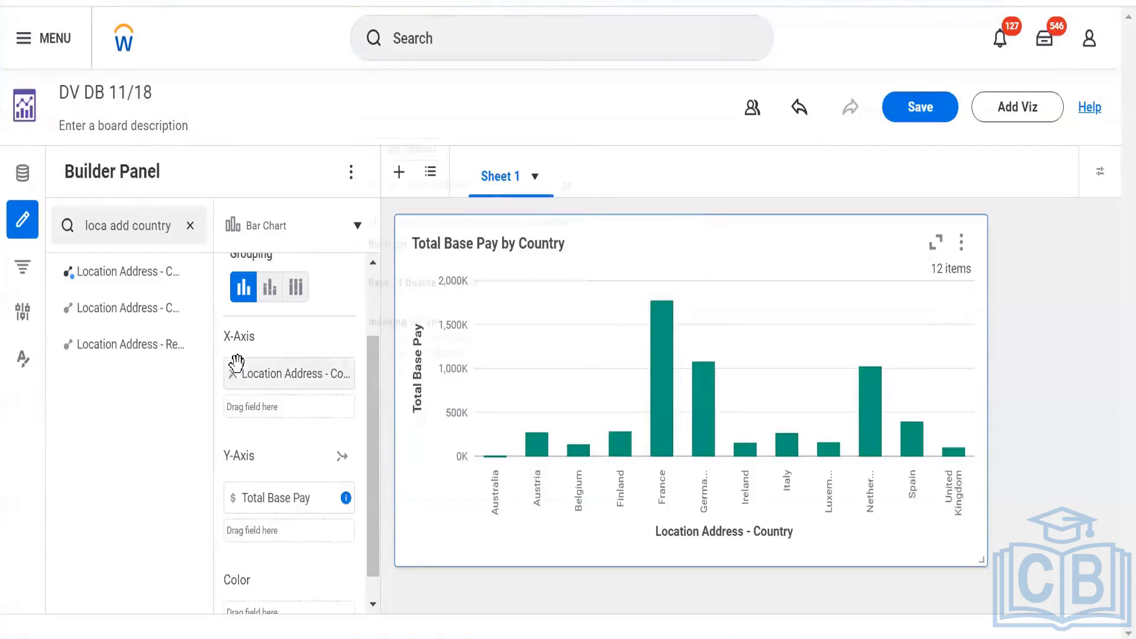
mouse_move(304, 374)
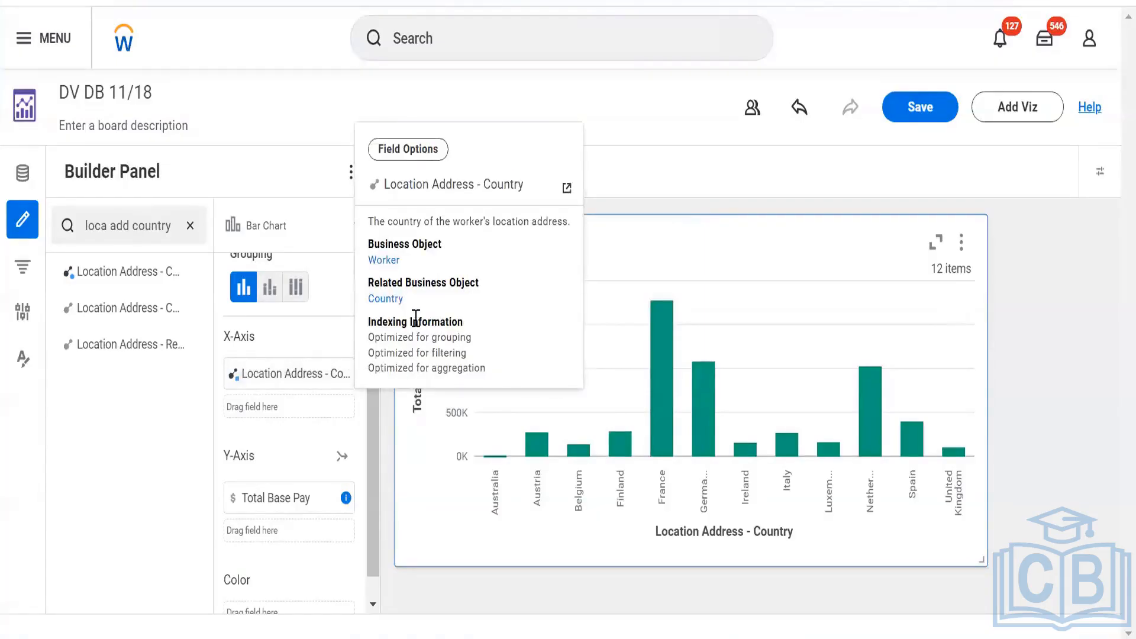
left_click(406, 152)
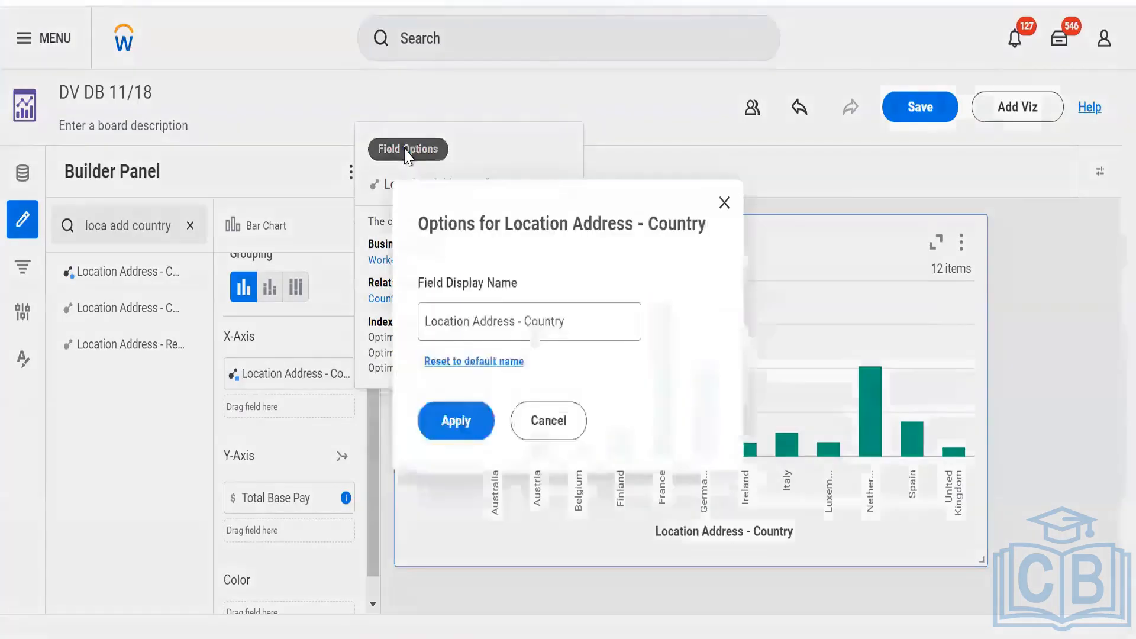
left_click(529, 321)
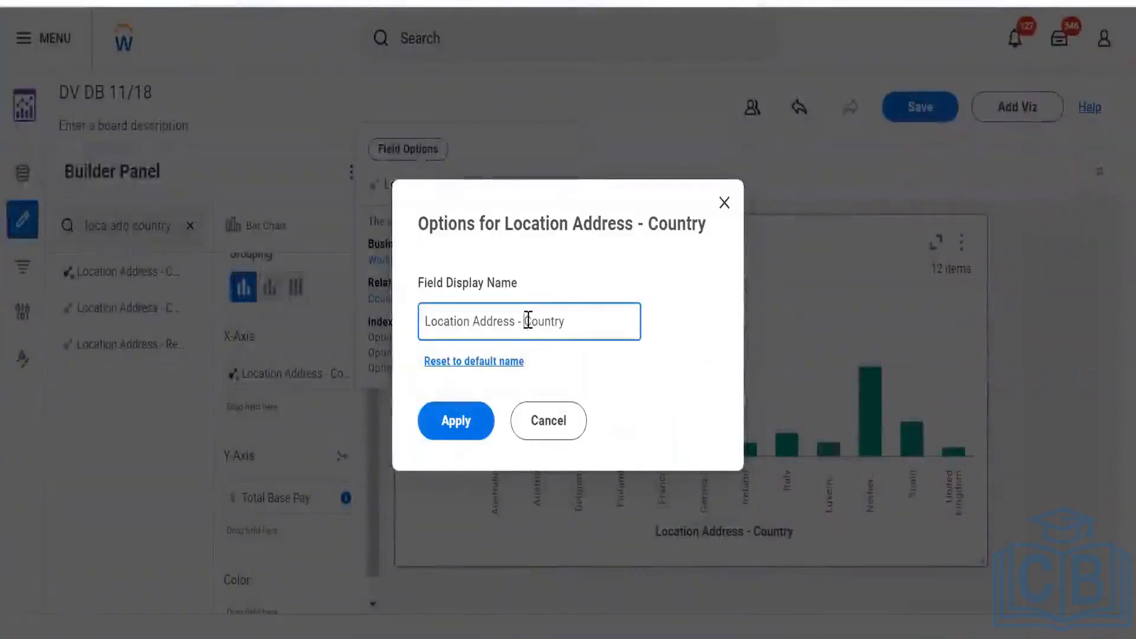
key("ctrl+shift+Left")
key("ctrl+shift+Left")
key("BackSpace")
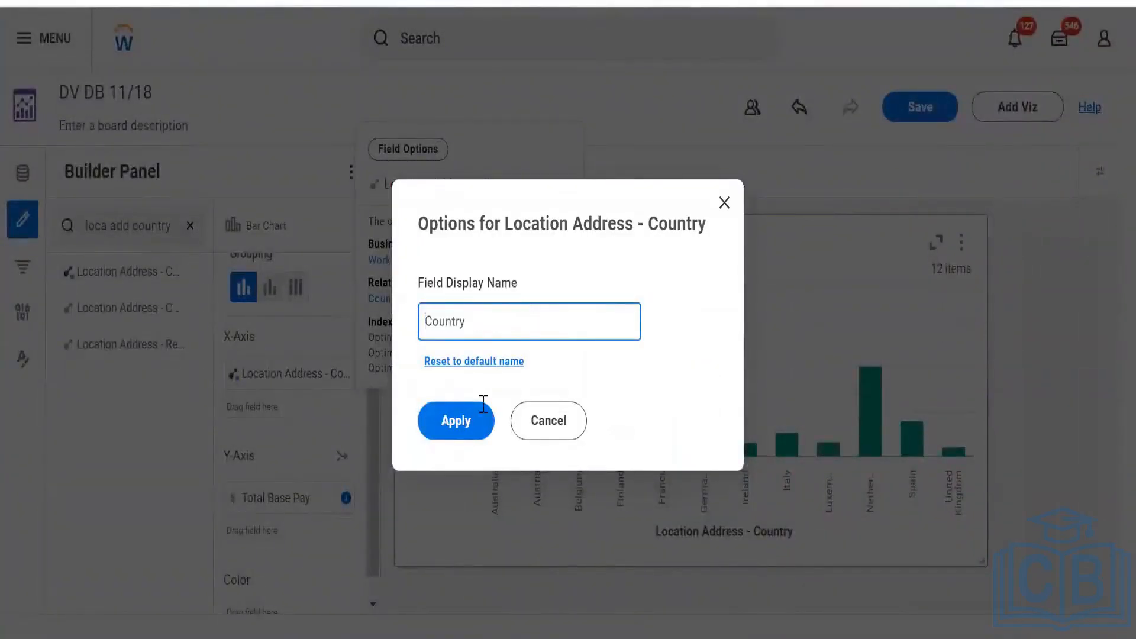
left_click(457, 422)
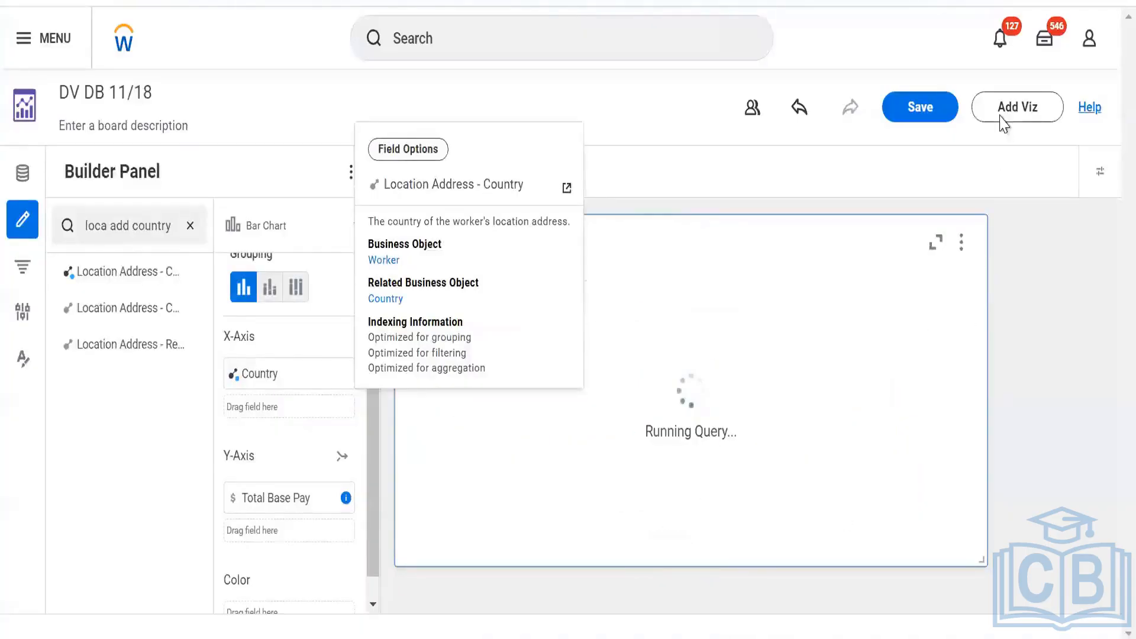
left_click(921, 107)
mouse_move(636, 435)
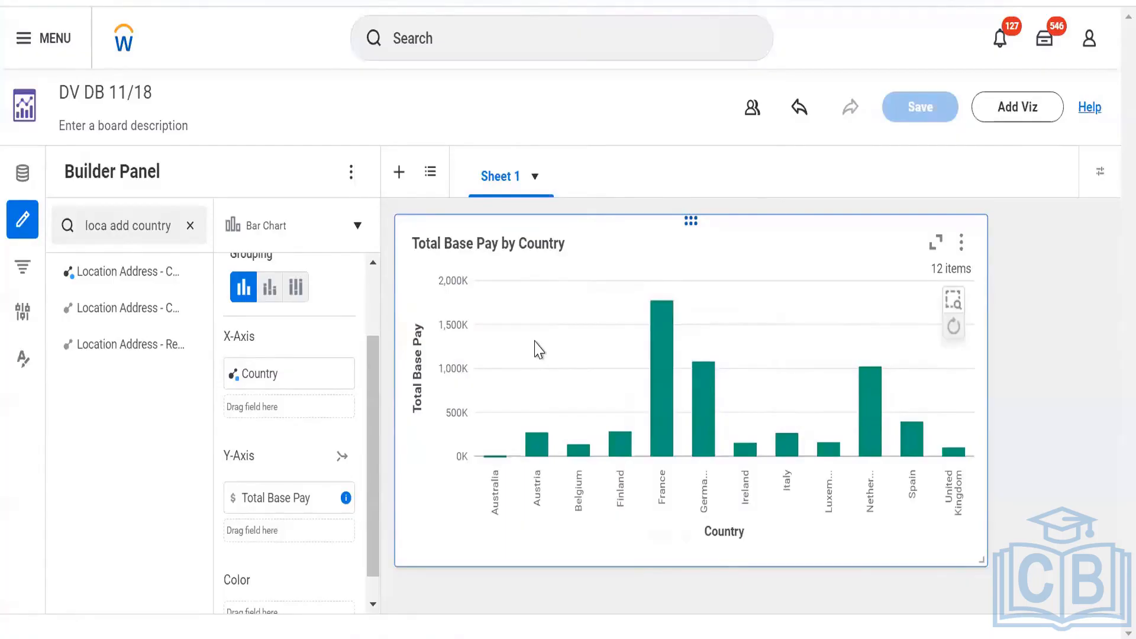
View the saved board outside editing mode and list its sheets.
left_click(335, 376)
left_click(400, 155)
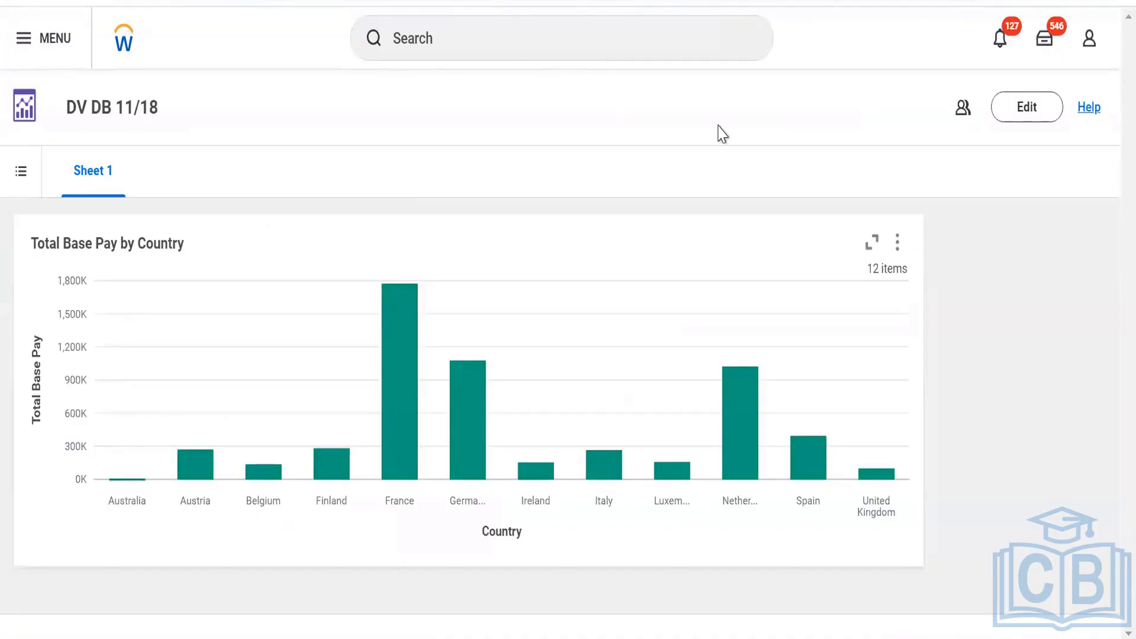
left_click(21, 173)
left_click(20, 176)
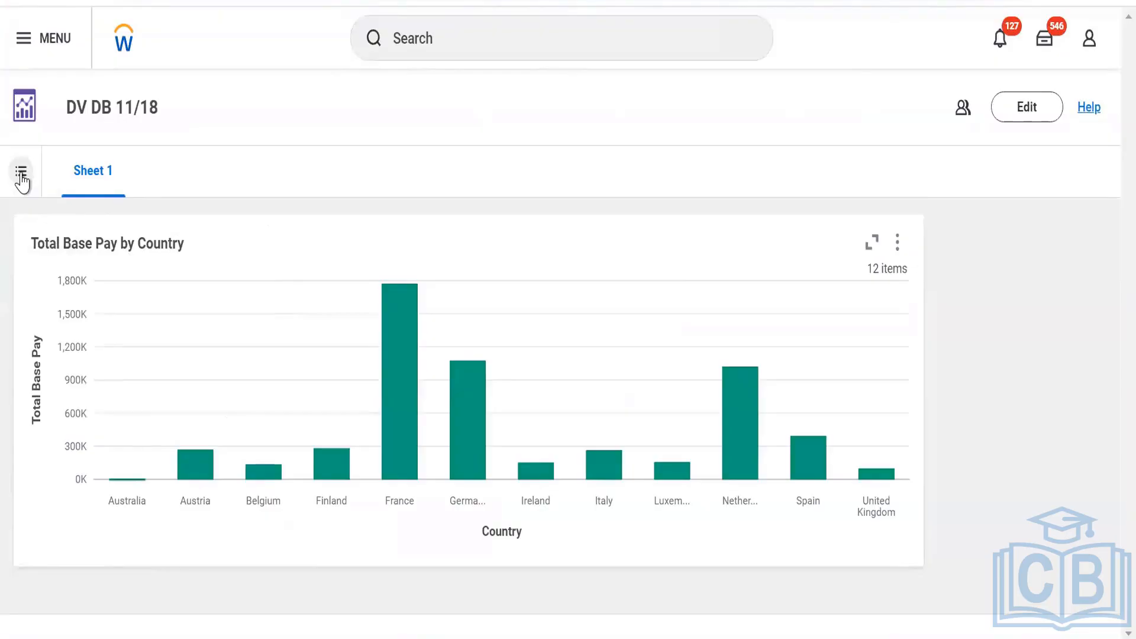
left_click(21, 174)
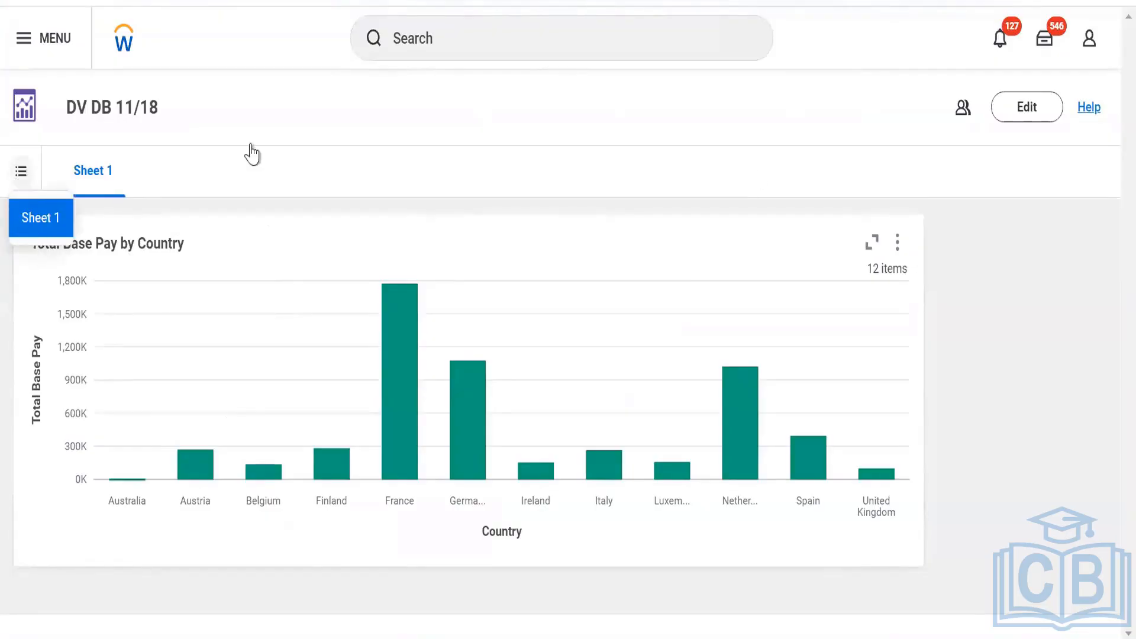
Reopen the board for editing with the chart builder and check the X-axis Country field's display name options.
left_click(1013, 109)
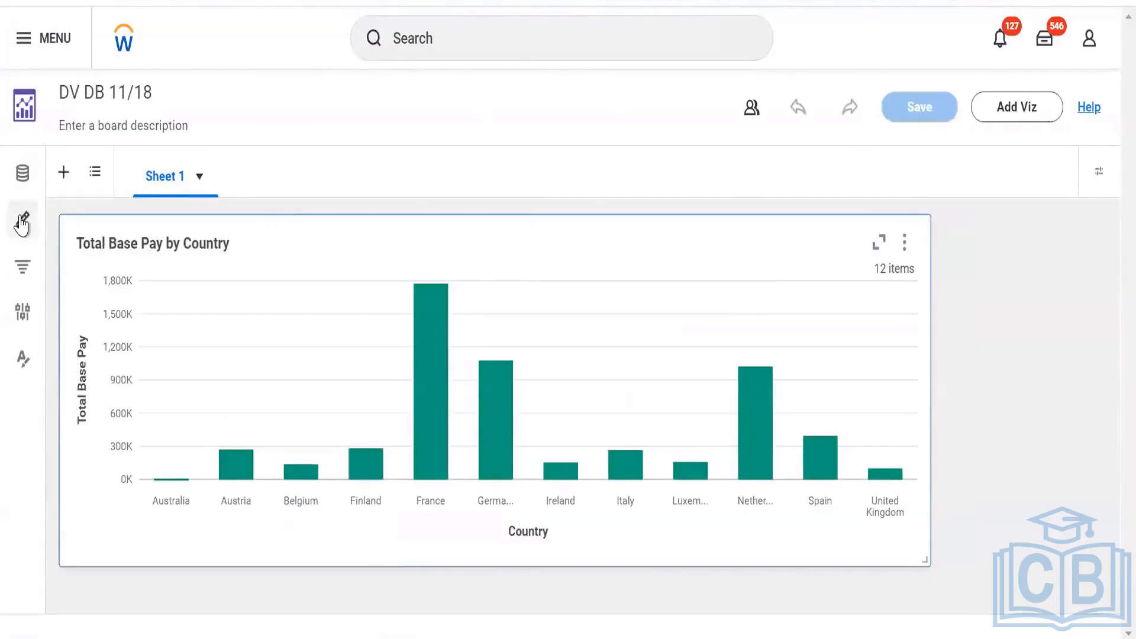
left_click(22, 224)
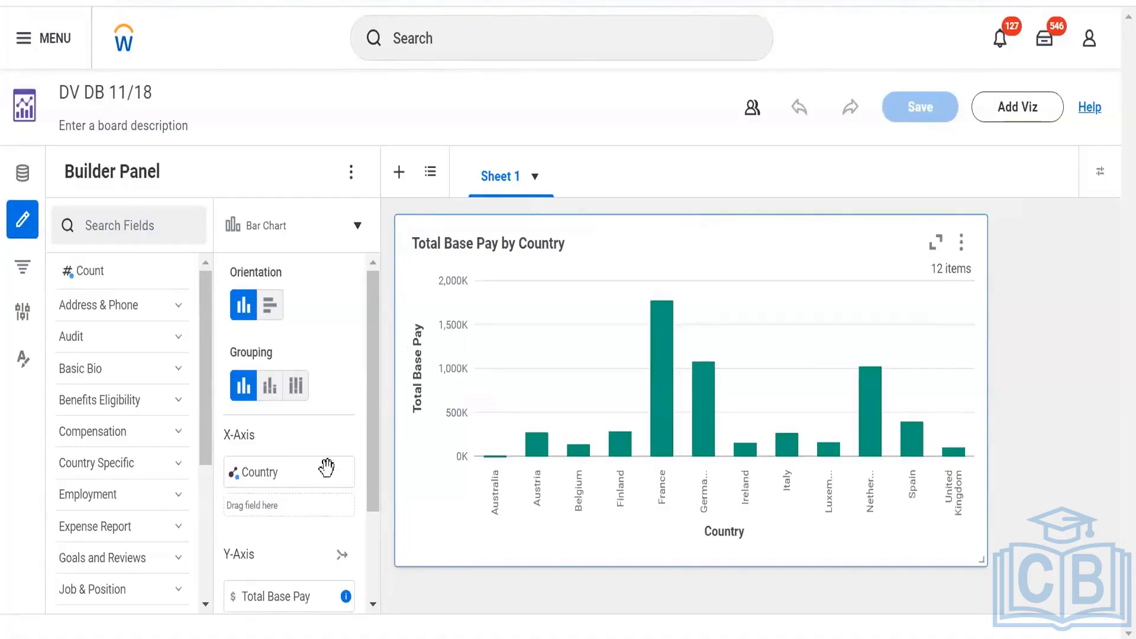
mouse_move(332, 472)
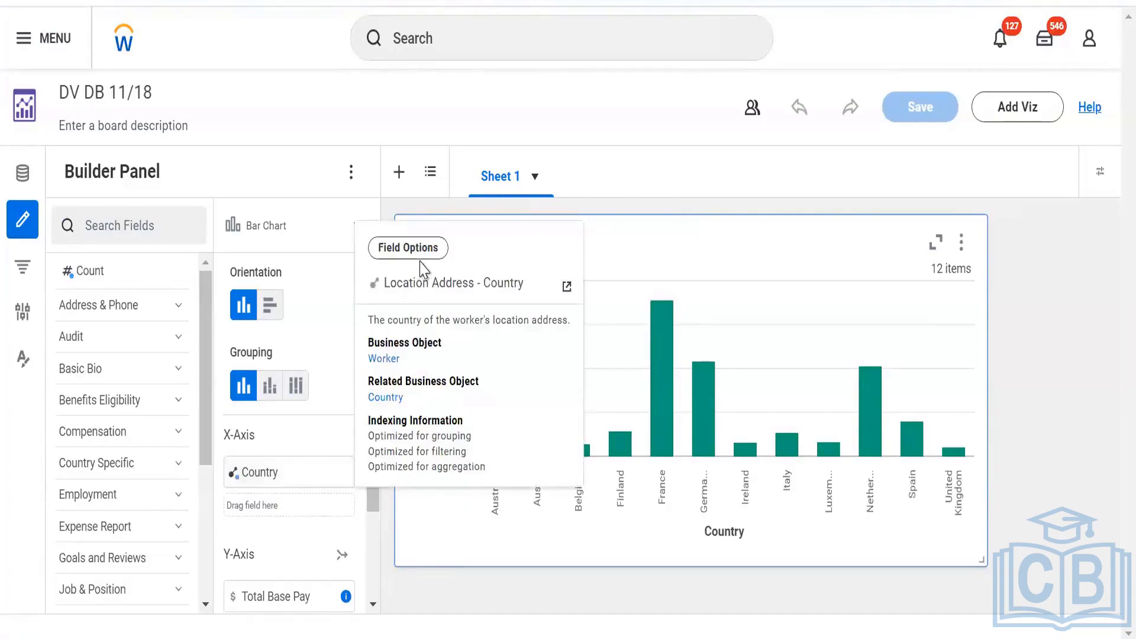
left_click(419, 256)
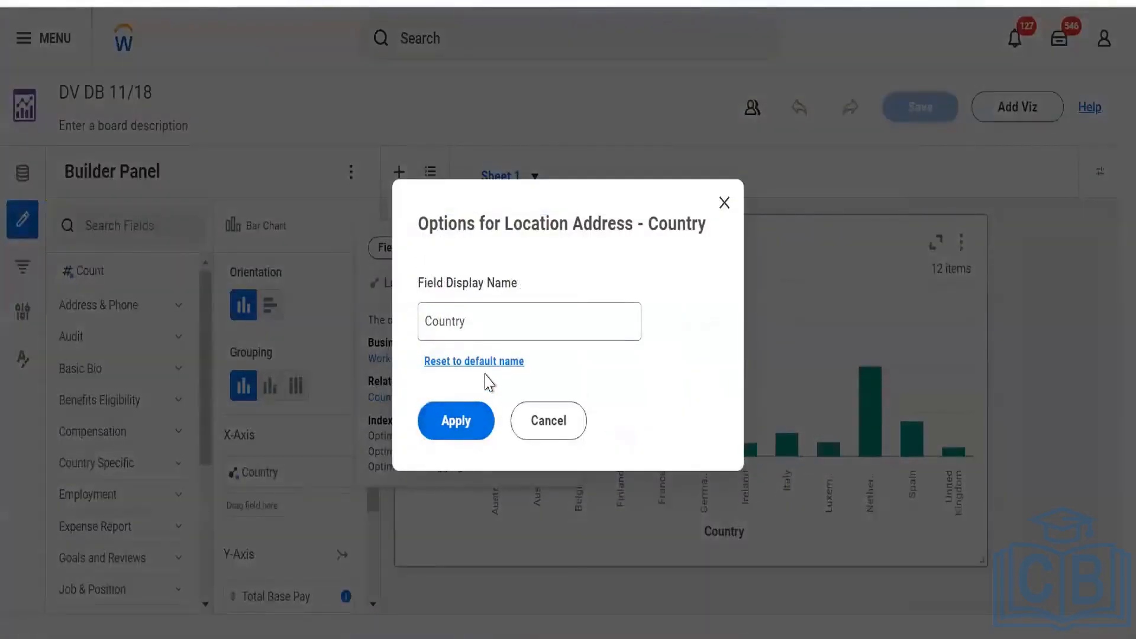
left_click(537, 432)
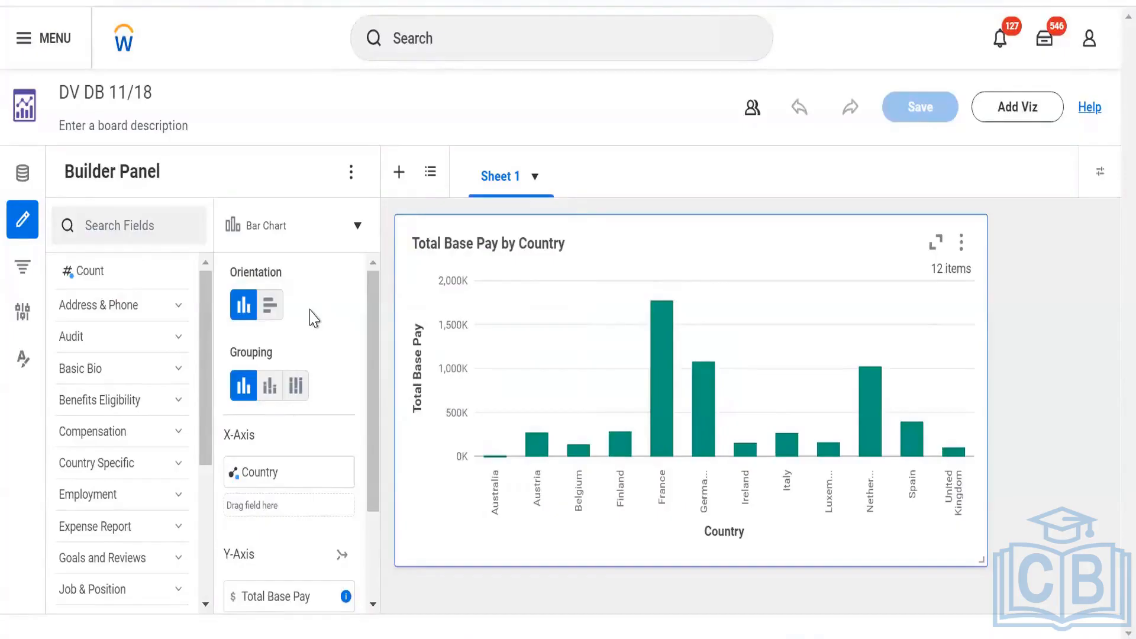
Try the horizontal orientation for the bar chart and return it to vertical.
left_click(266, 315)
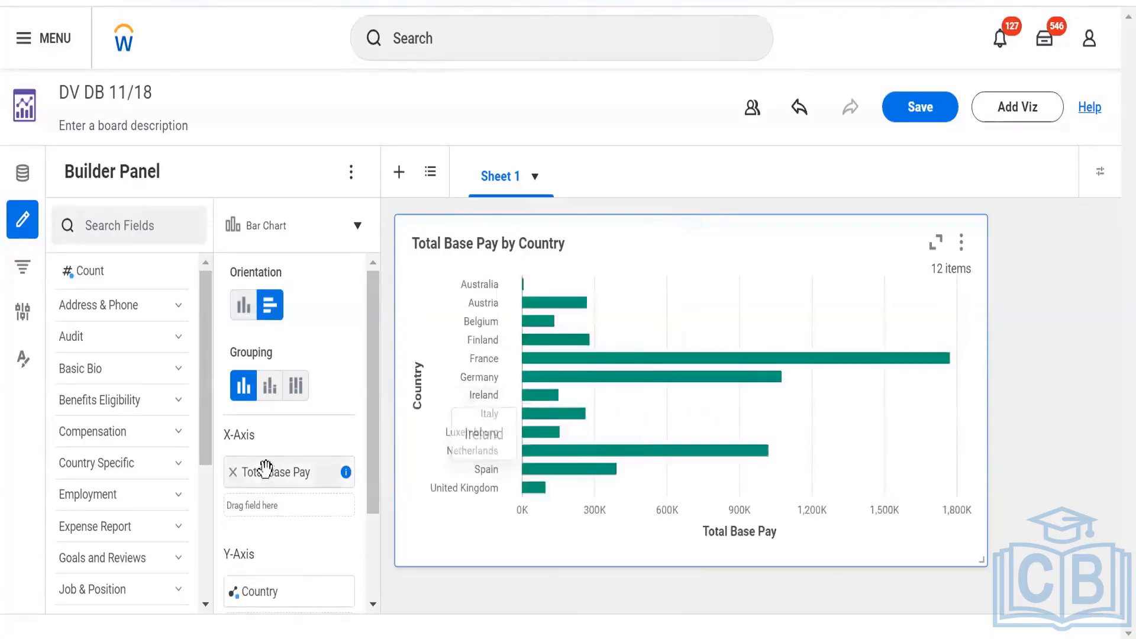
left_click(240, 471)
left_click(243, 453)
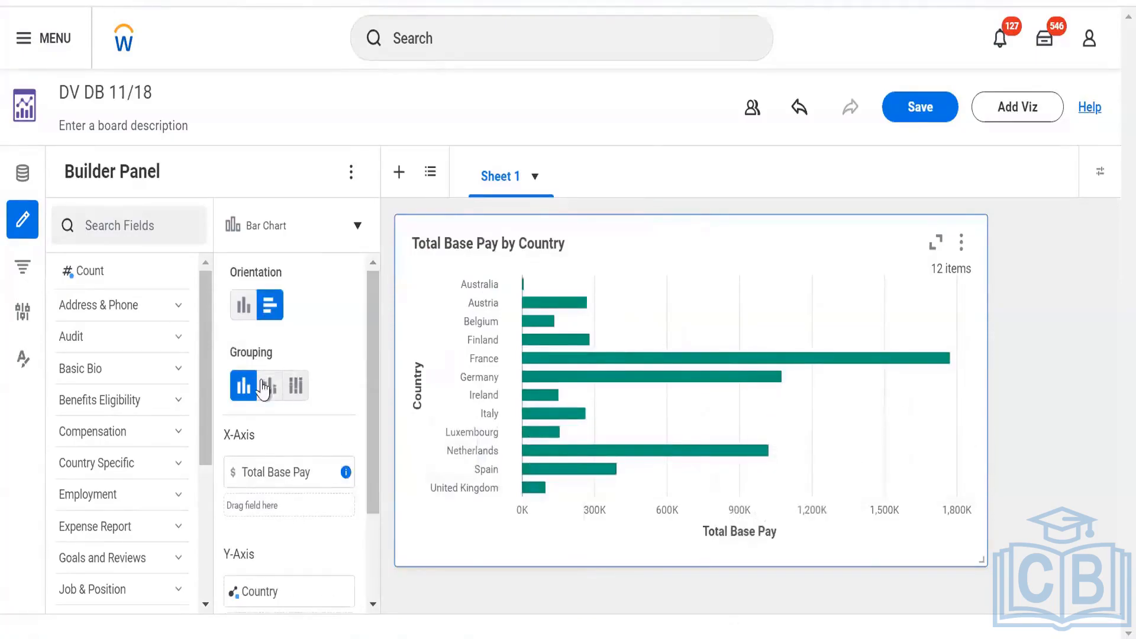
left_click(244, 308)
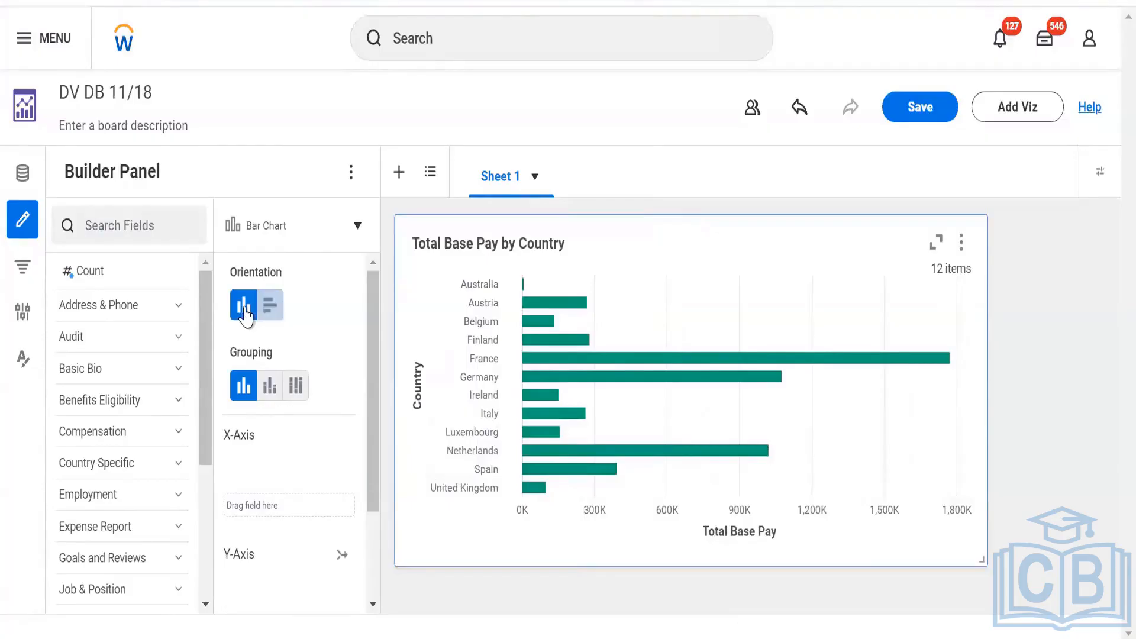
Try the stacked and 100% stacked groupings on the bar chart and inspect the values of individual country bars.
left_click(269, 402)
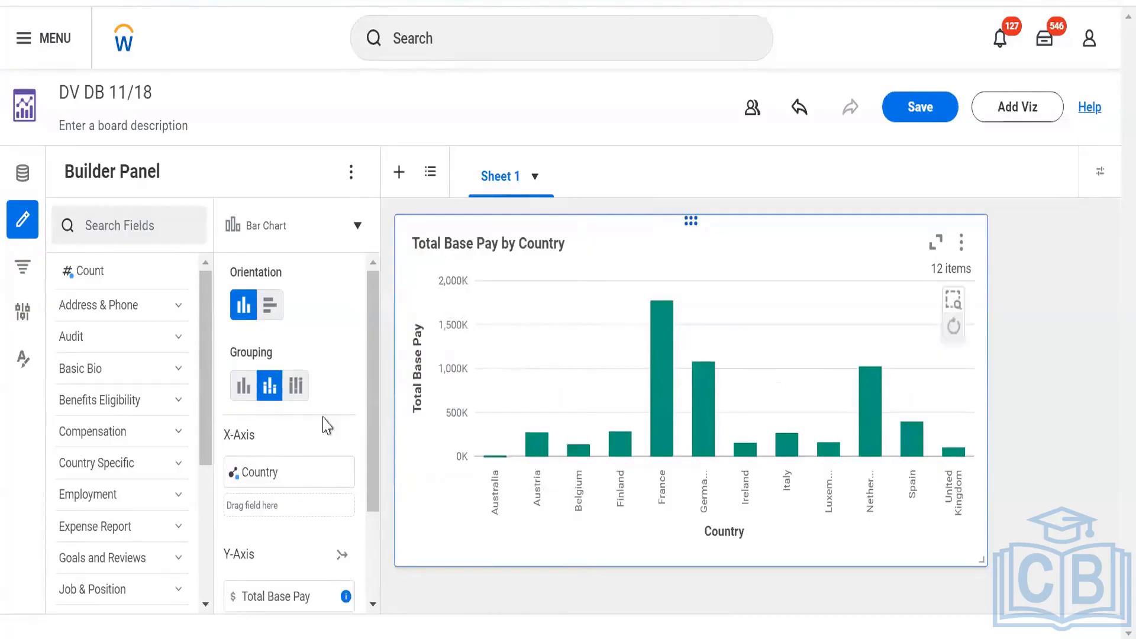
left_click(298, 387)
mouse_move(488, 388)
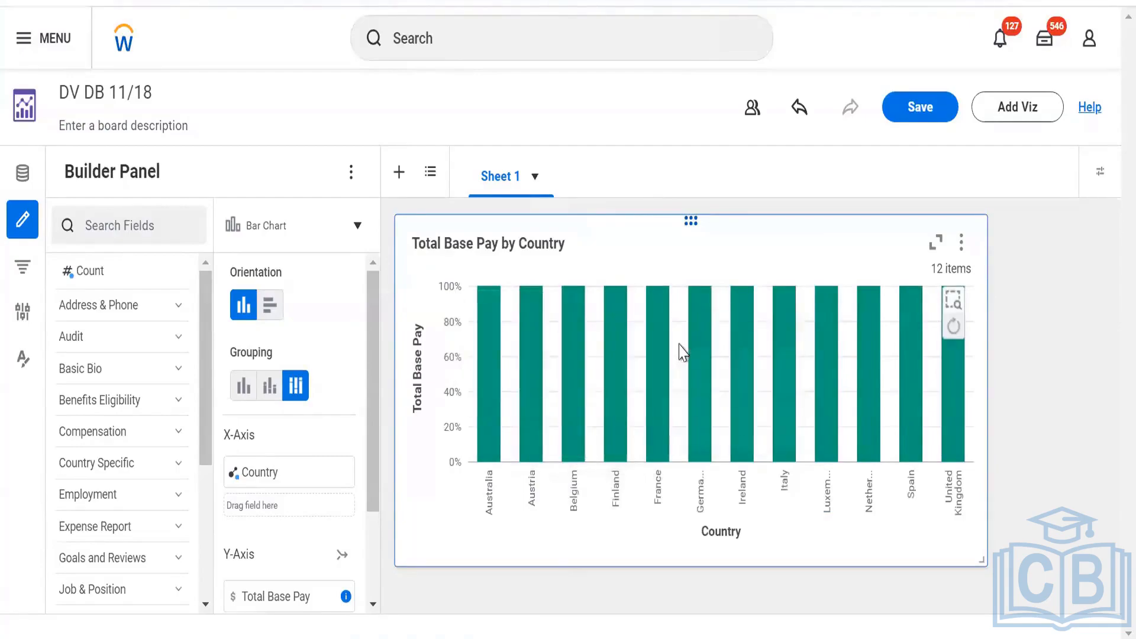
mouse_move(660, 352)
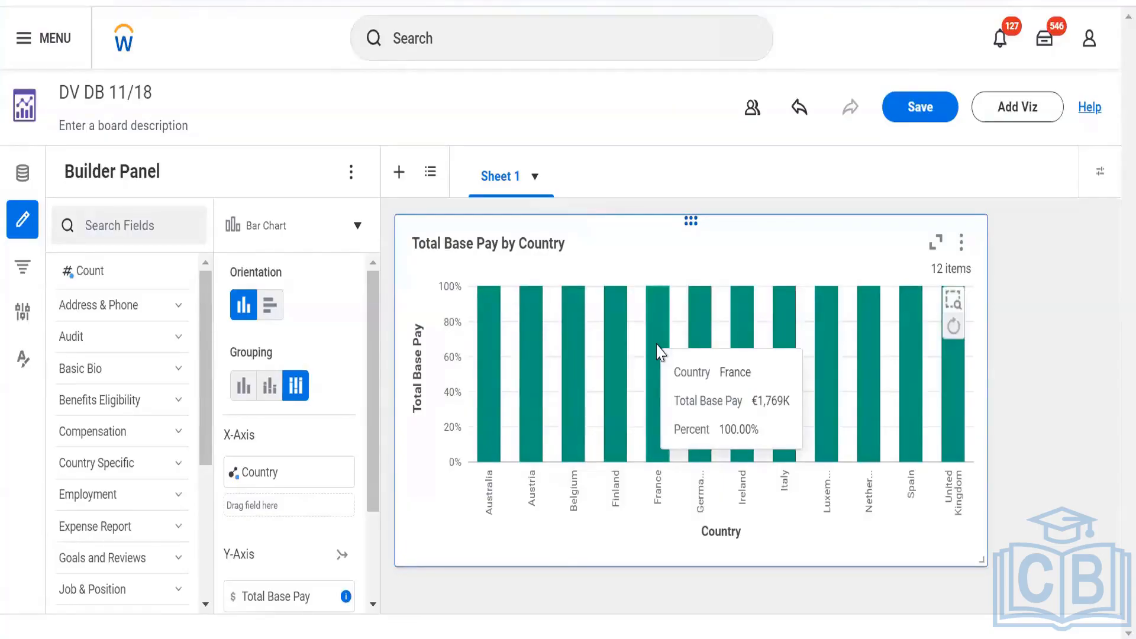
mouse_move(620, 350)
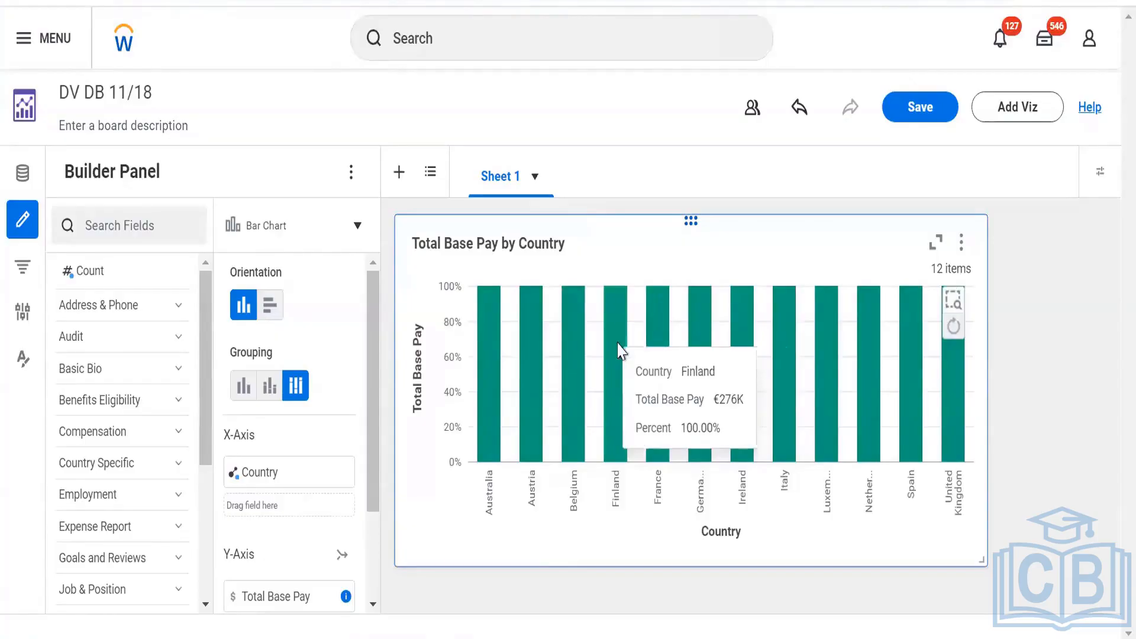
mouse_move(572, 352)
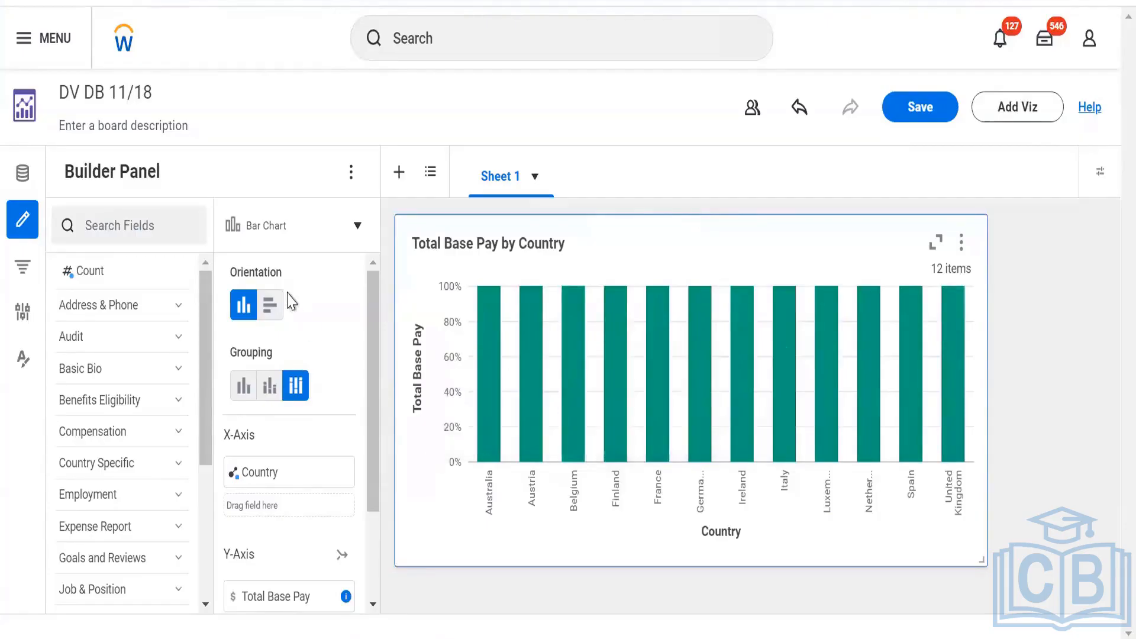
Change the Total Base Pay by Country visualization to a line chart.
left_click(357, 225)
left_click(277, 382)
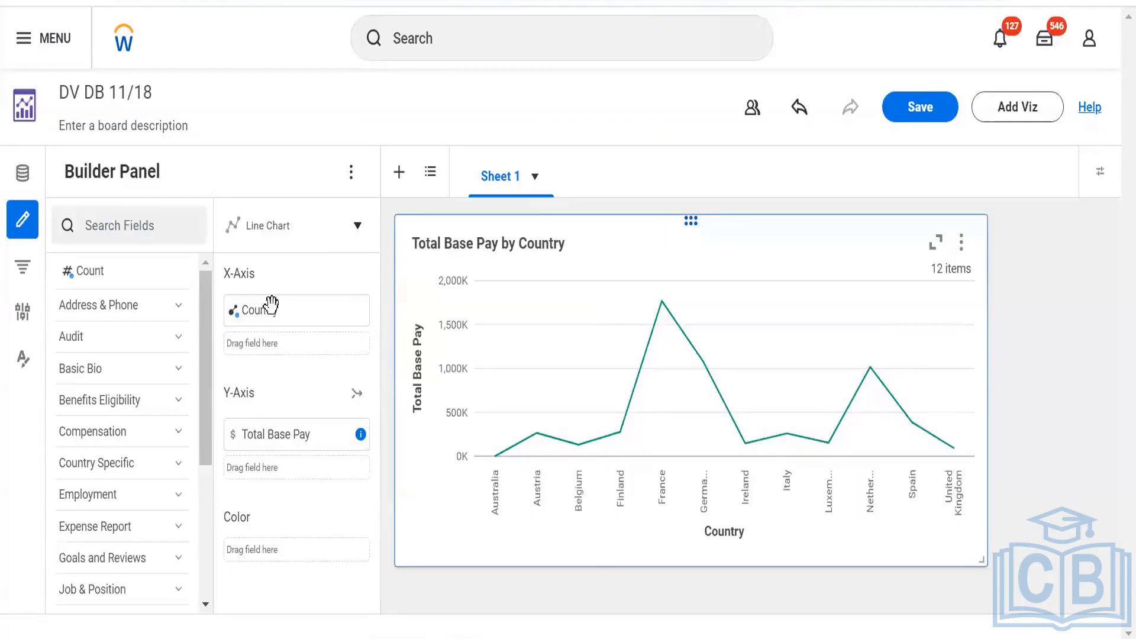
Try using Country as the line chart's Color field instead of the X-axis and move it back to the X-axis.
mouse_move(271, 305)
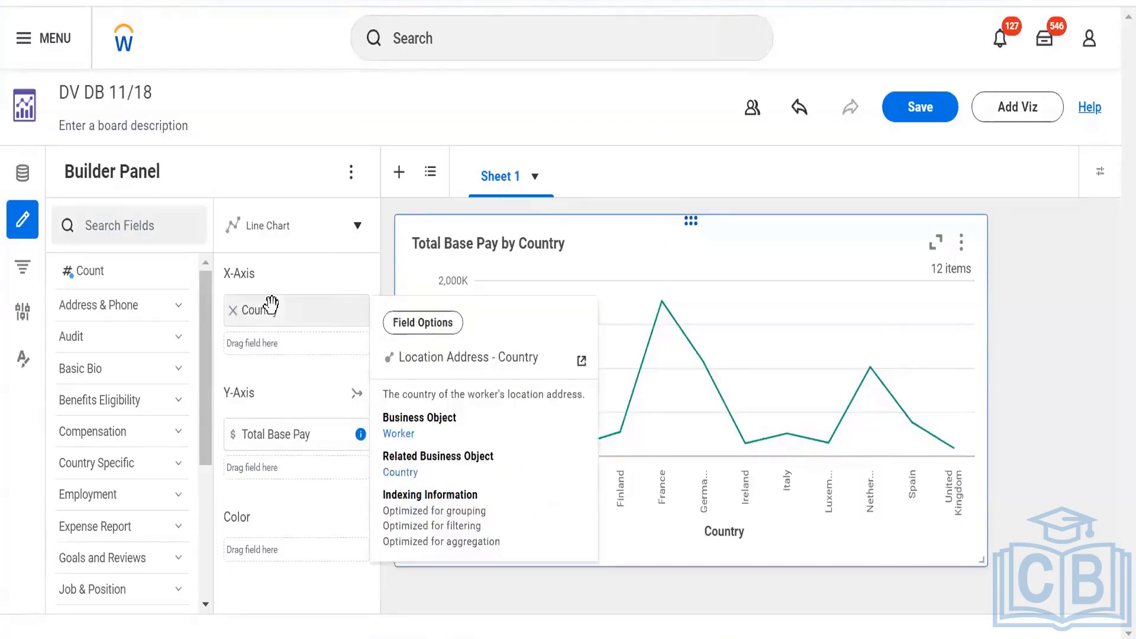
left_click_drag(271, 306, 281, 557)
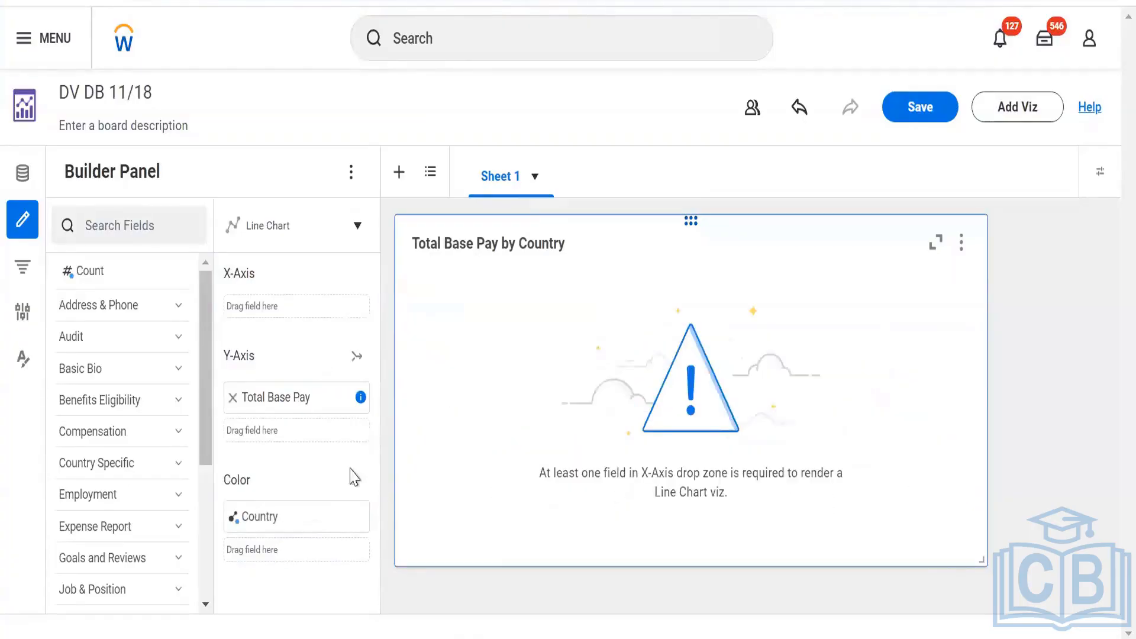
left_click_drag(287, 514, 287, 299)
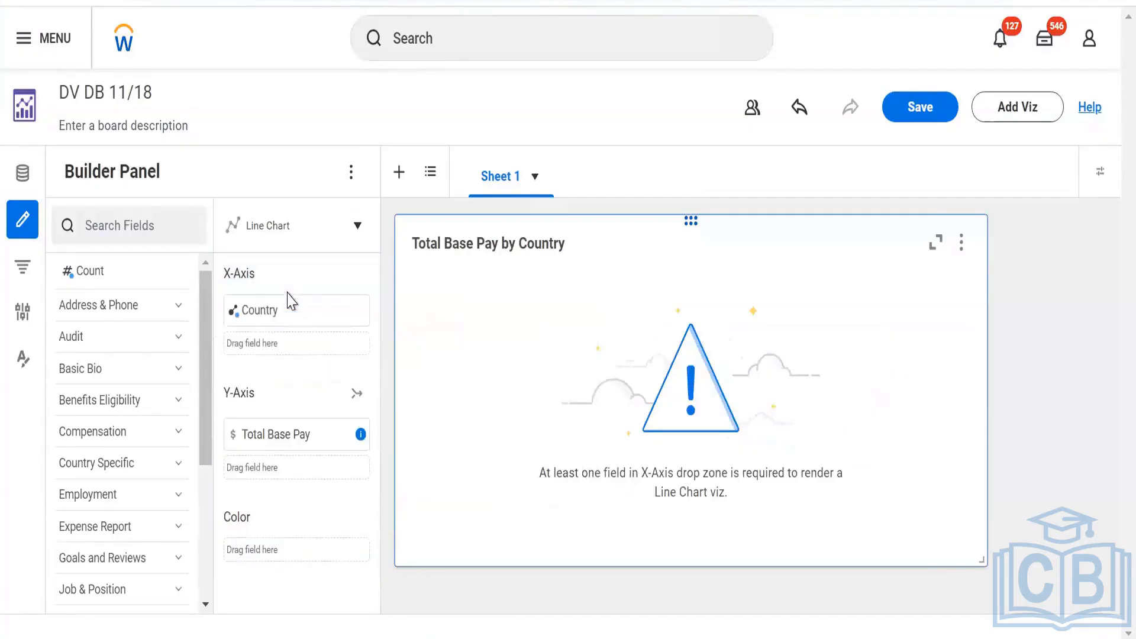
Search the fields for country and try to add the Location Address country field to the line chart's Color.
left_click(130, 219)
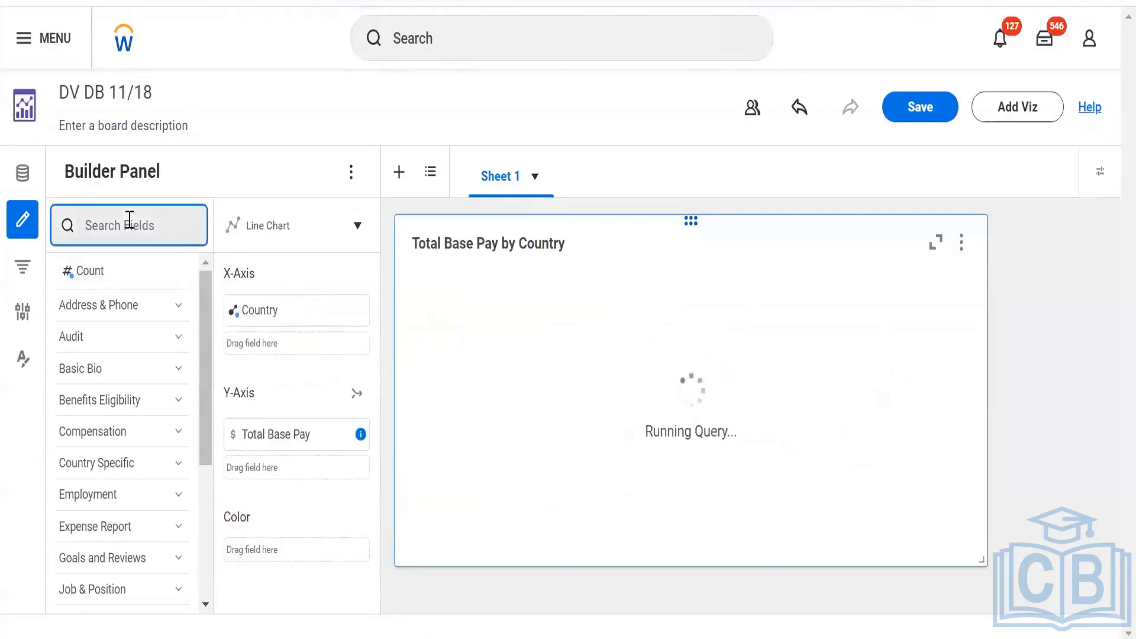
type("country")
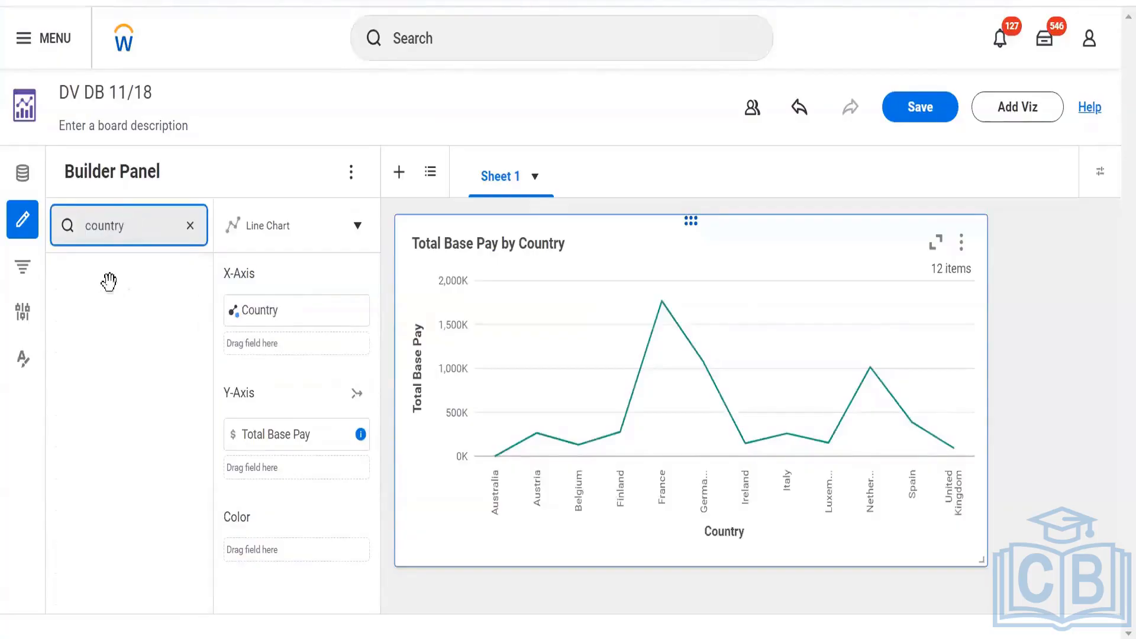
left_click(104, 278)
left_click_drag(118, 306, 276, 533)
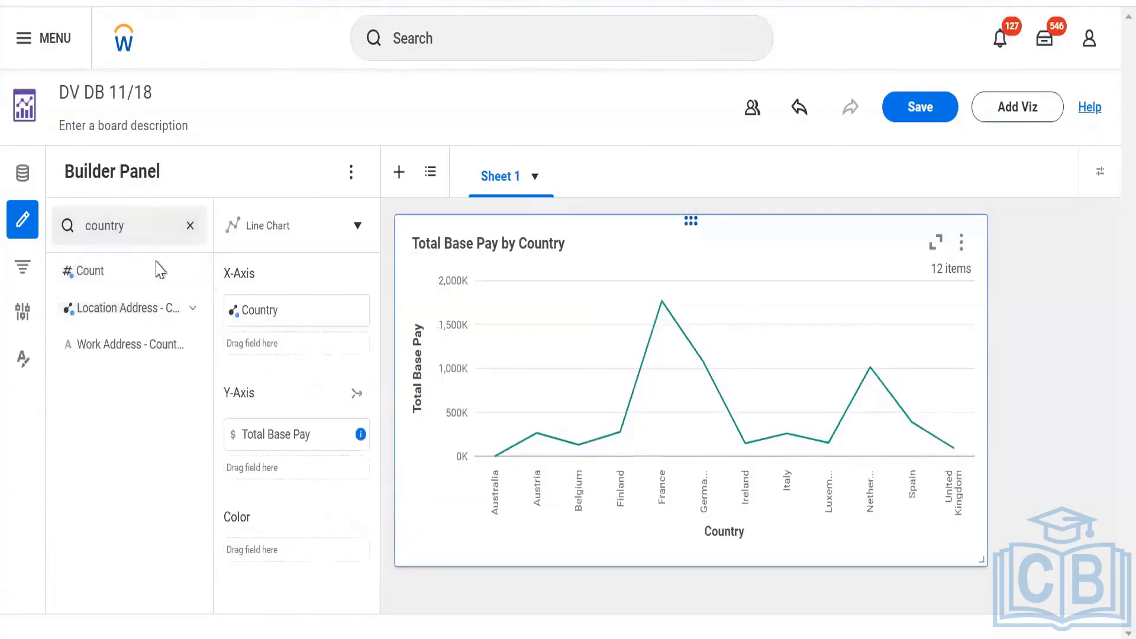
Clear the country field search, try another field search, and browse the full list of field categories.
left_click(153, 242)
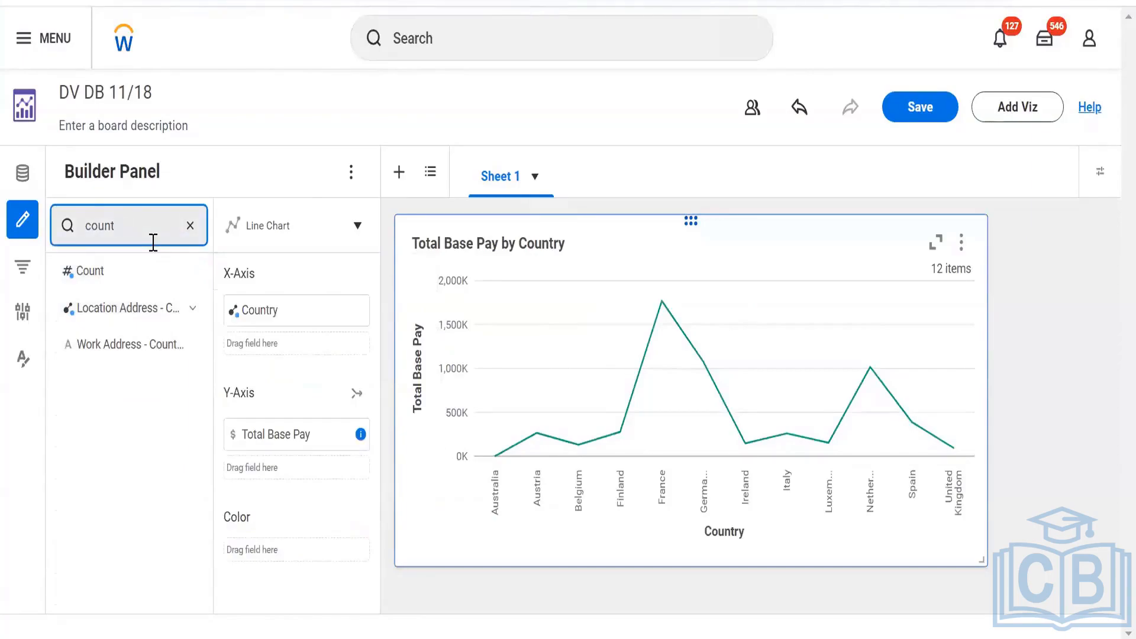
key("BackSpace")
key("BackSpace")
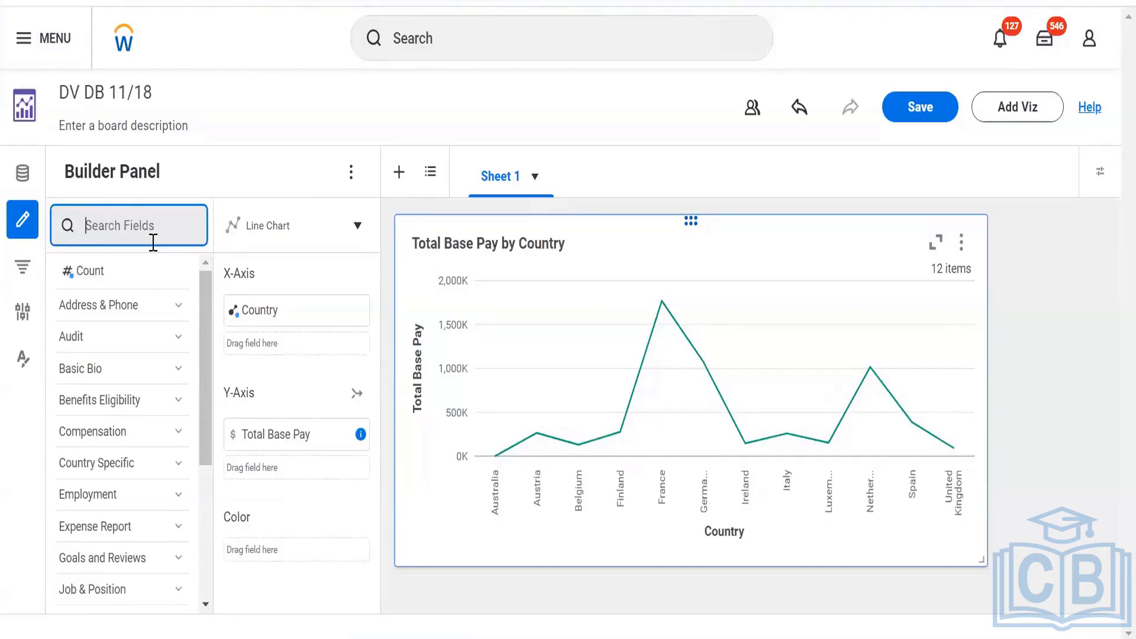
type("b")
key("BackSpace")
key("BackSpace")
key("BackSpace")
key("BackSpace")
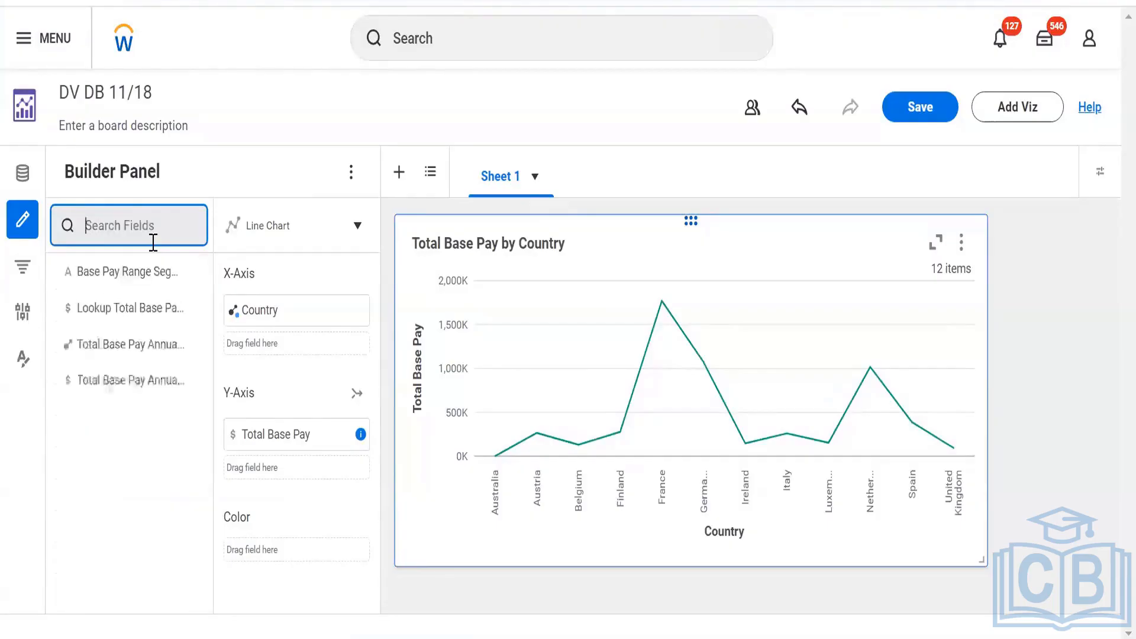
scroll(157, 342, "down", 3)
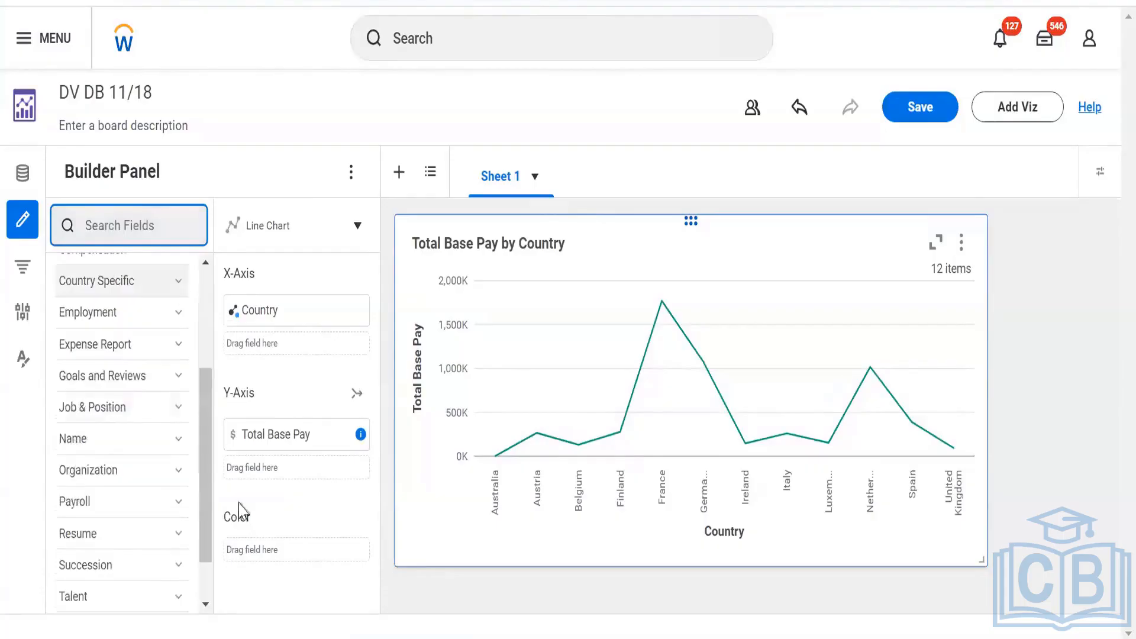
left_click(255, 544)
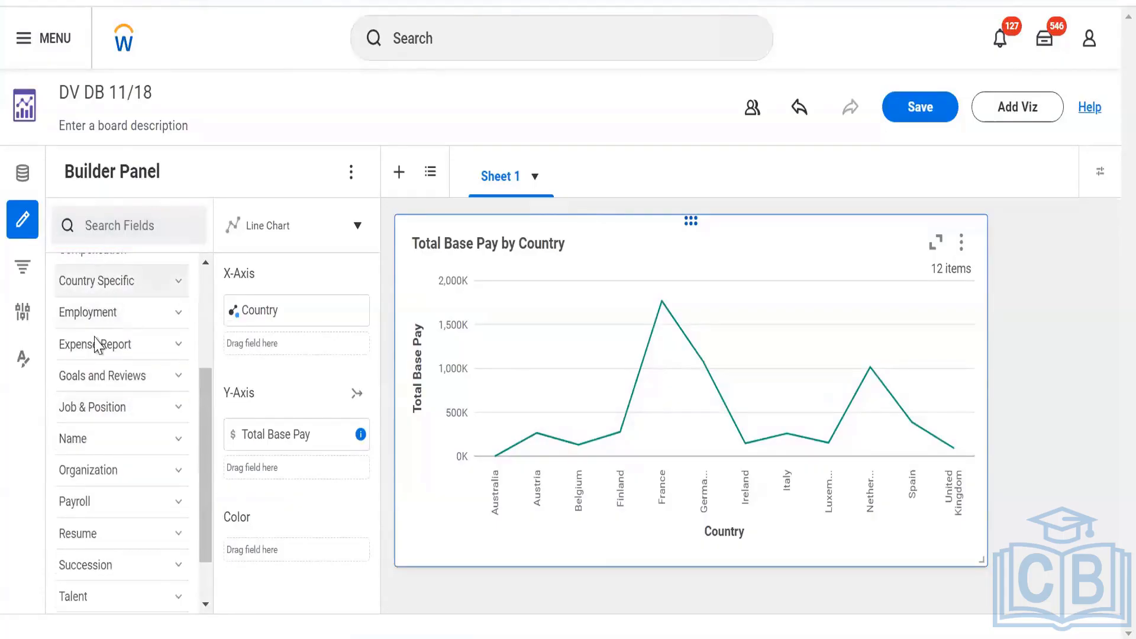
scroll(112, 456, "up", 3)
Search the fields for super and add Supervisory Organization as the line chart's Color field.
left_click(104, 222)
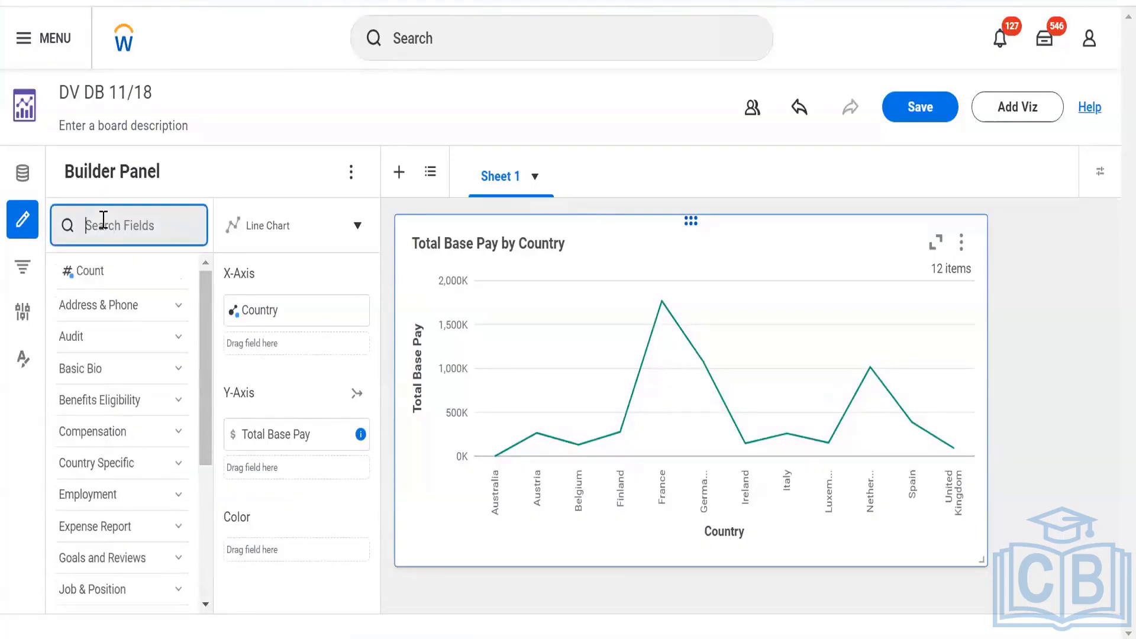
type("super")
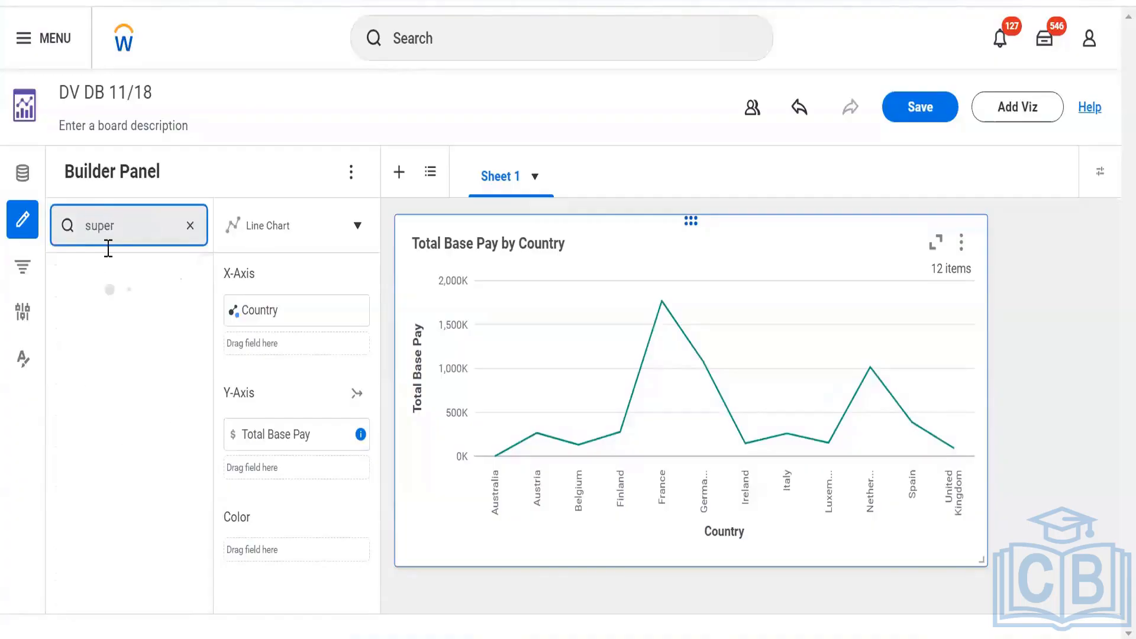
left_click_drag(125, 281, 279, 575)
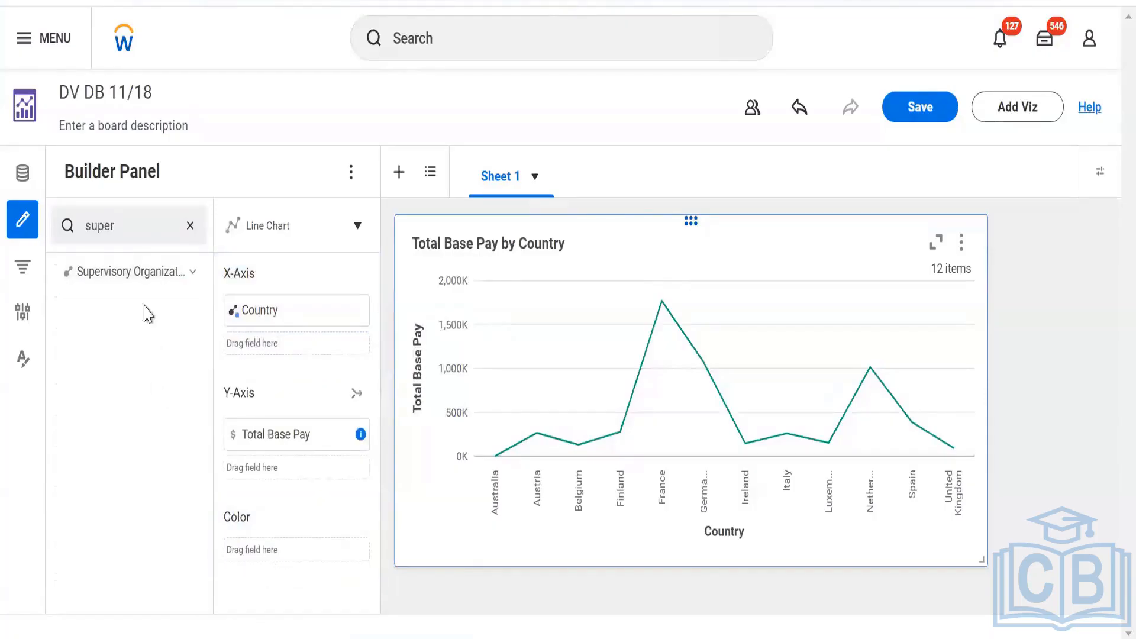
left_click_drag(136, 272, 308, 555)
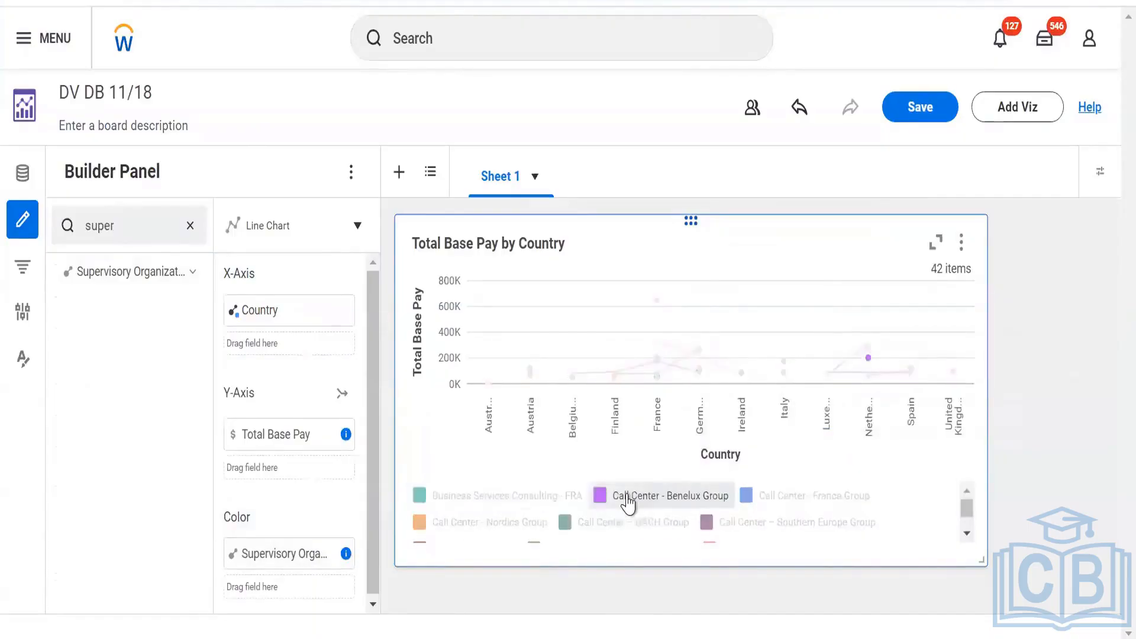
Change the visualization to a bar chart and maximize it to review the supervisory organizations in its legend.
left_click(357, 227)
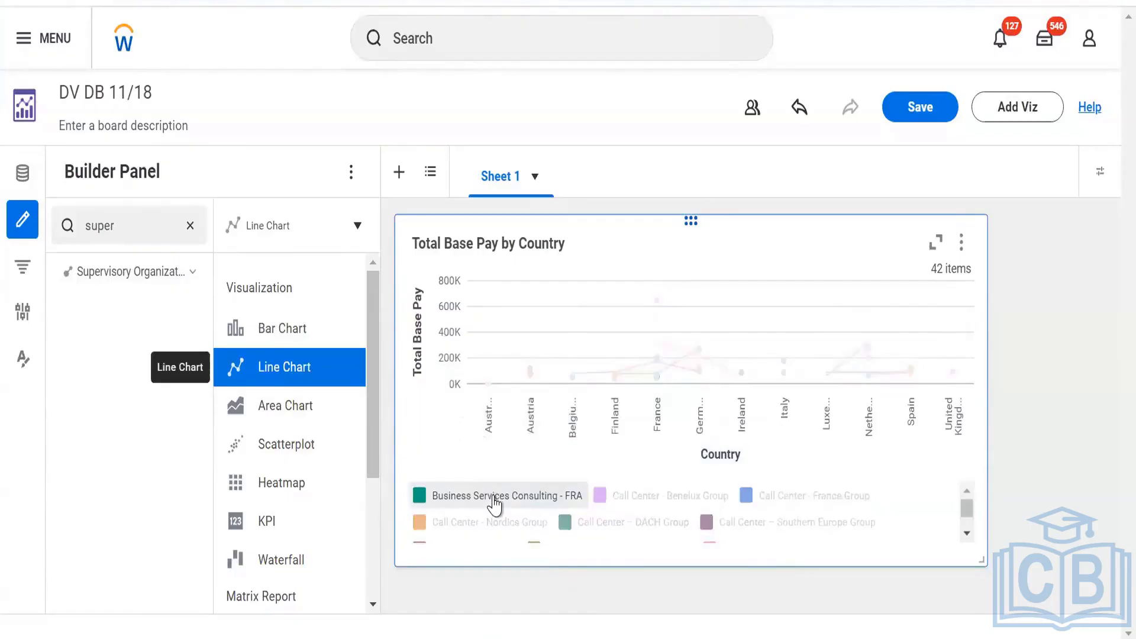
left_click(324, 330)
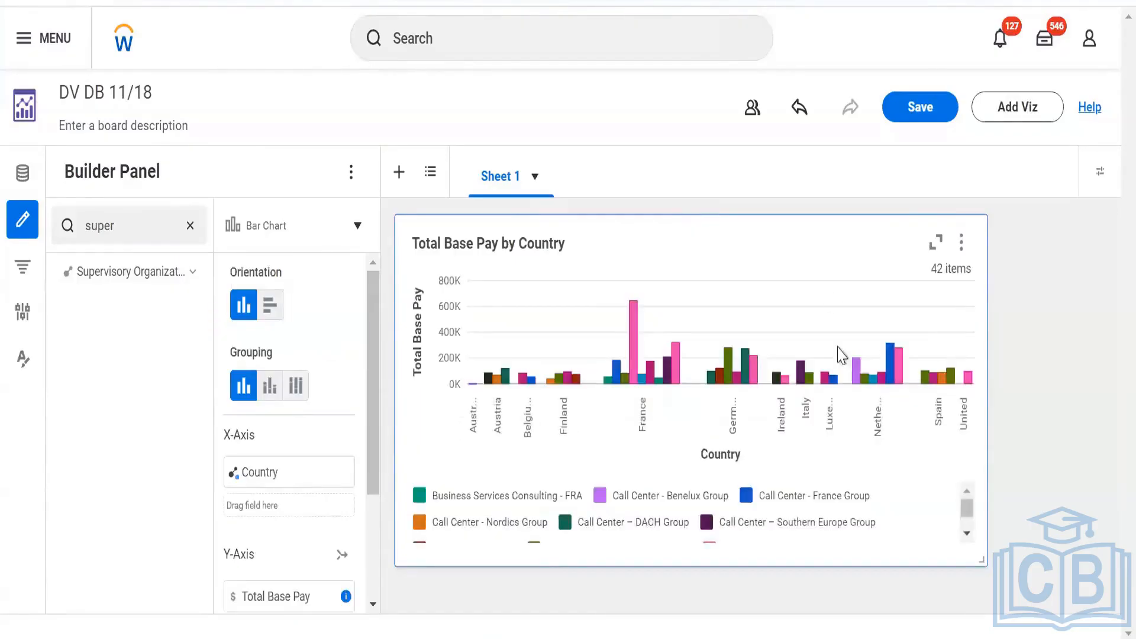
left_click(936, 244)
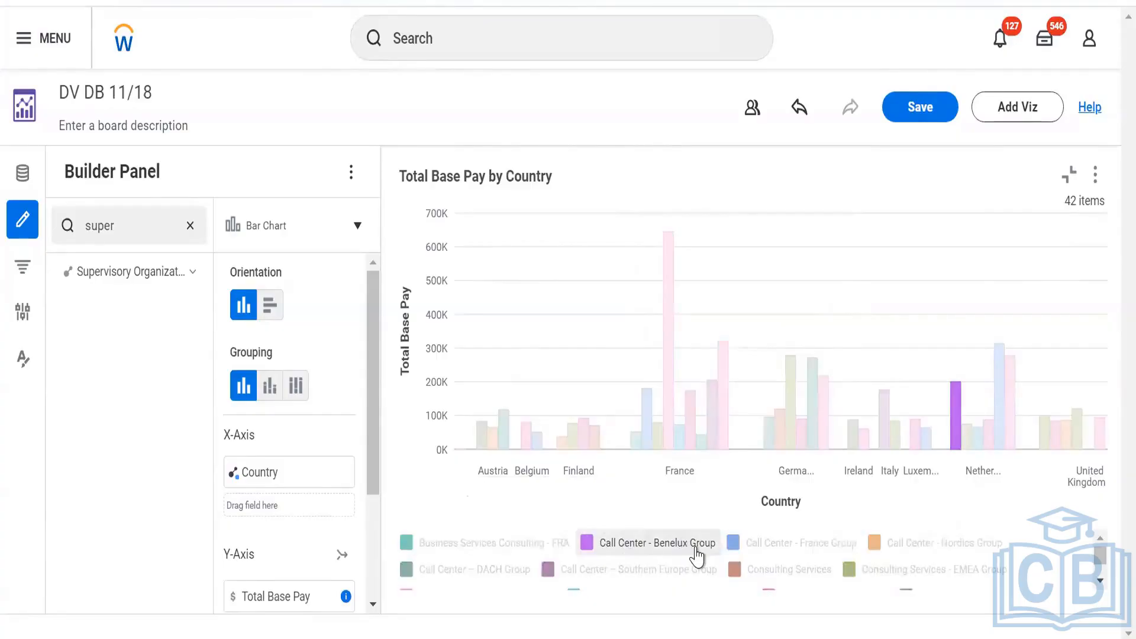
scroll(697, 555, "down", 3)
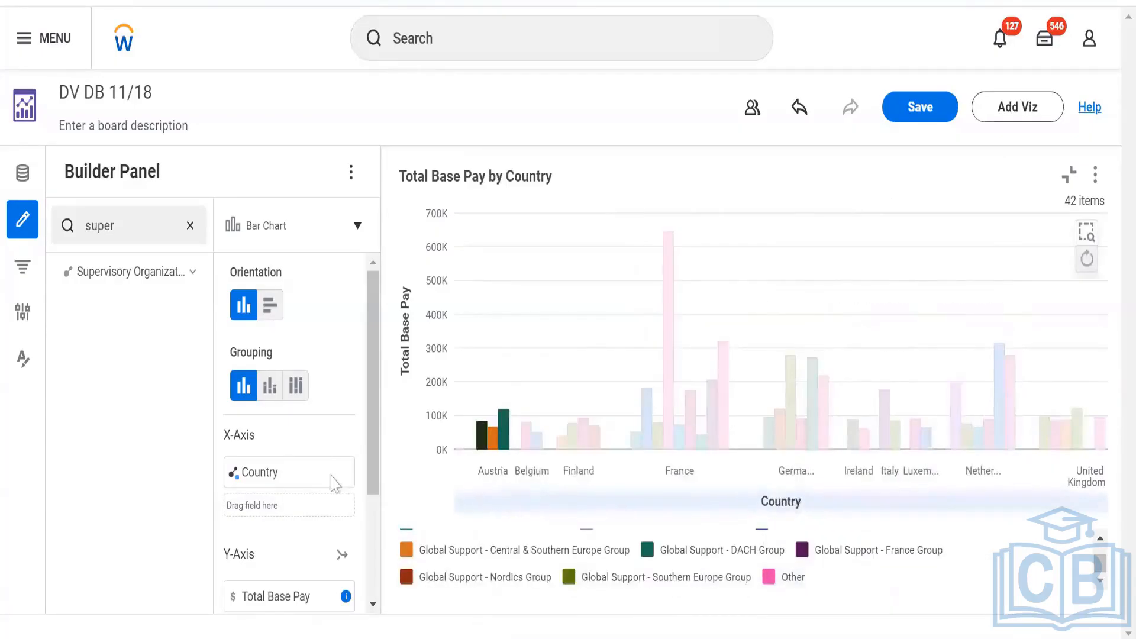
View the field options of the Supervisory Organization Color field and close them without changes.
scroll(330, 469, "down", 3)
mouse_move(346, 550)
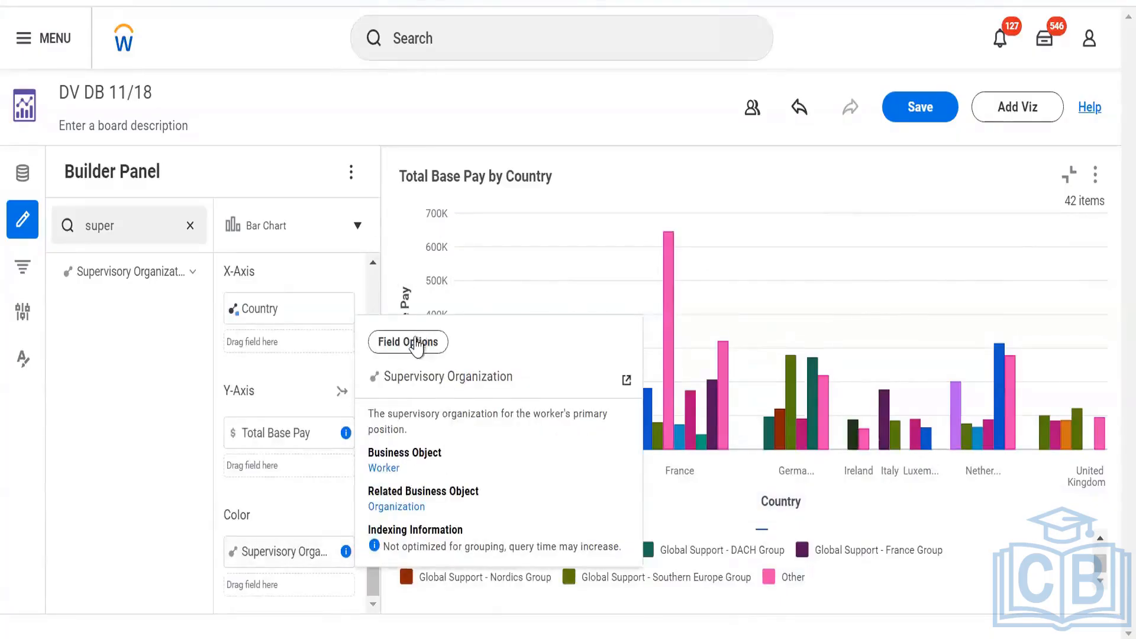
left_click(418, 340)
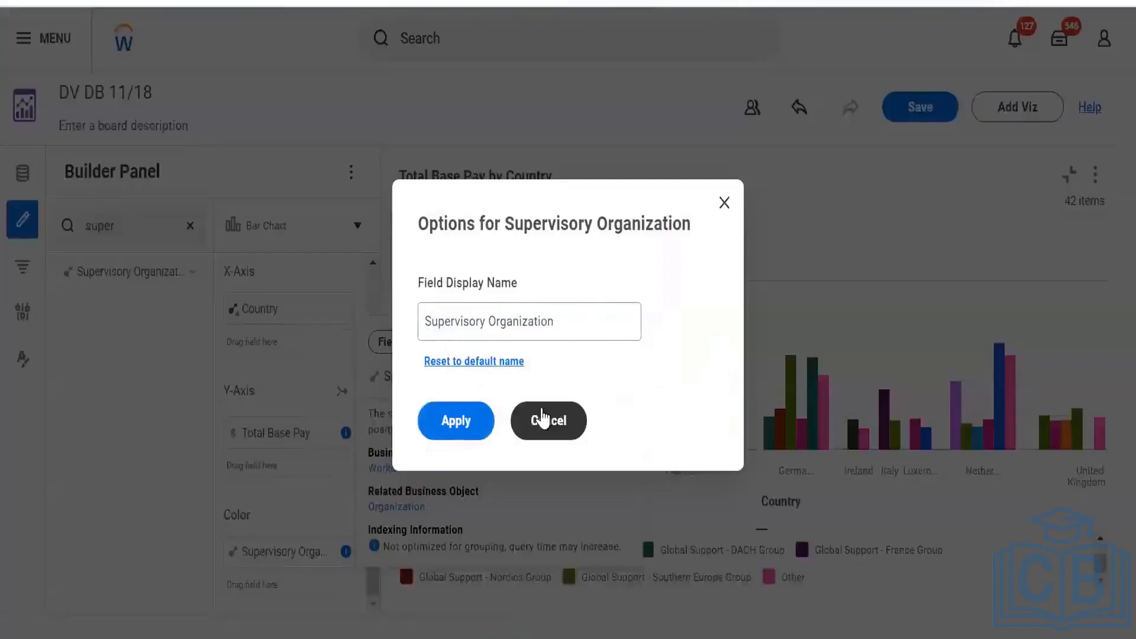
left_click(542, 420)
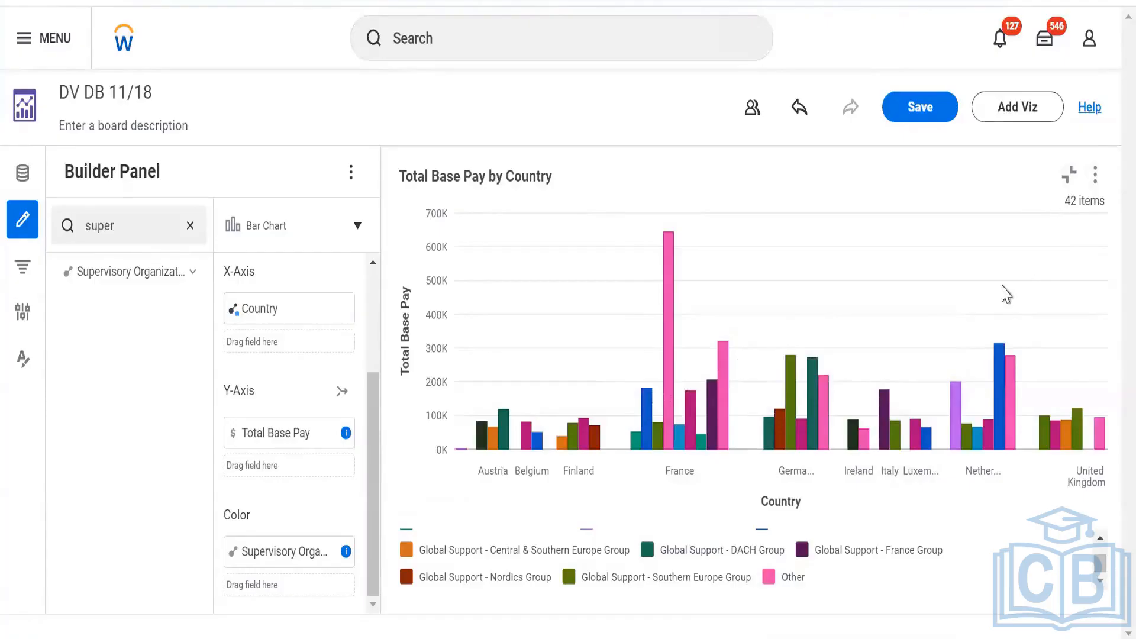
Inspect the values of individual country bars and look at the visualization's available actions.
mouse_move(709, 399)
scroll(247, 366, "up", 3)
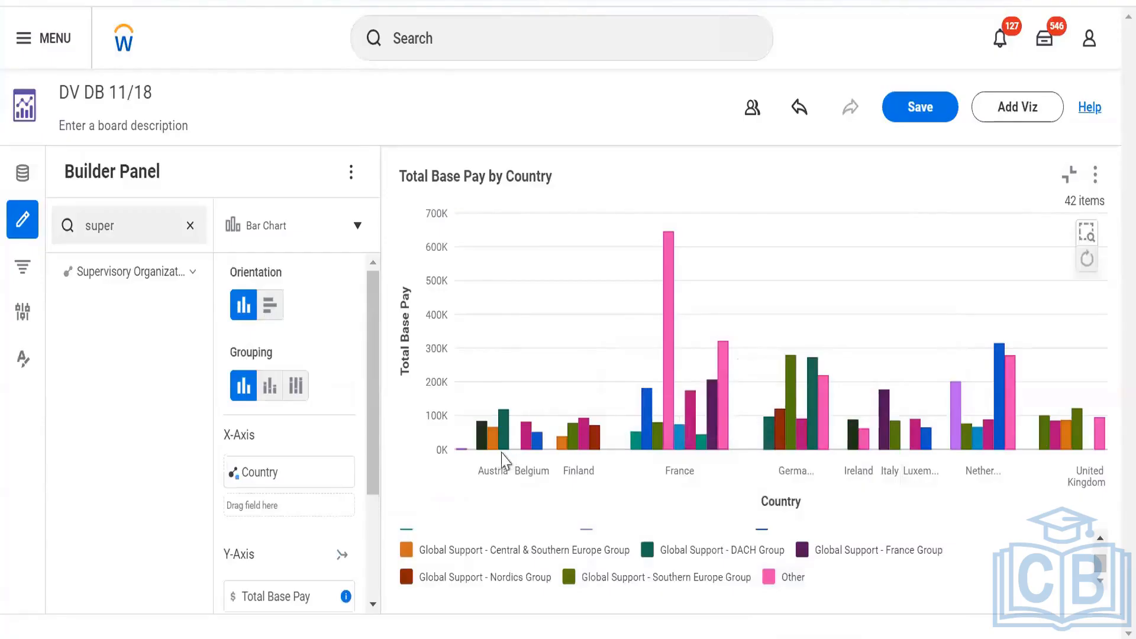
mouse_move(481, 441)
mouse_move(528, 441)
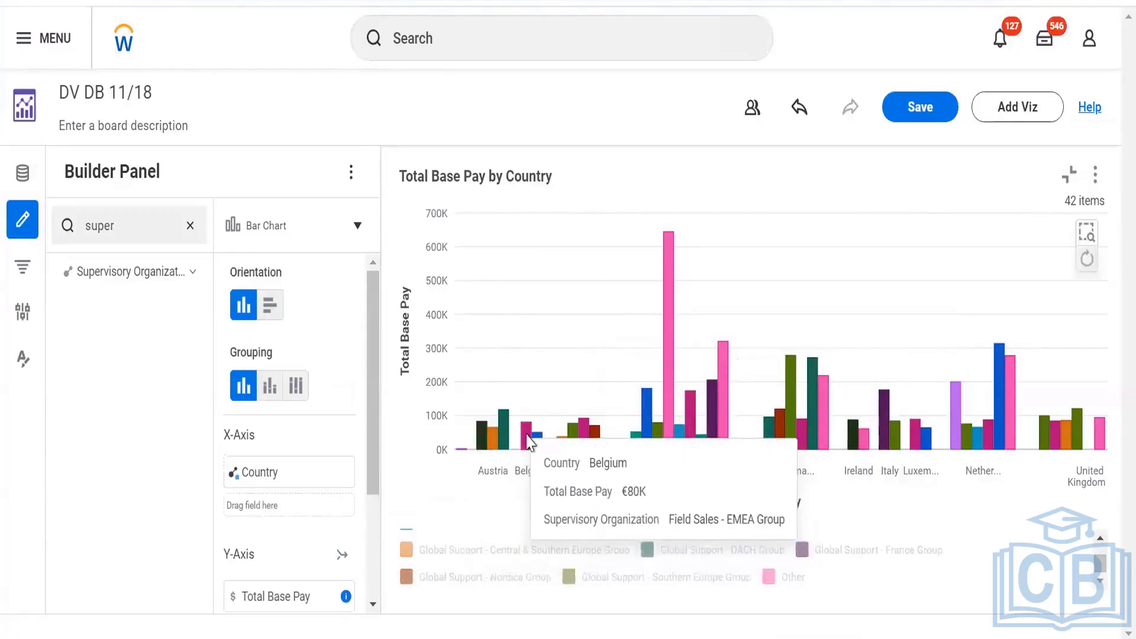
left_click(1095, 176)
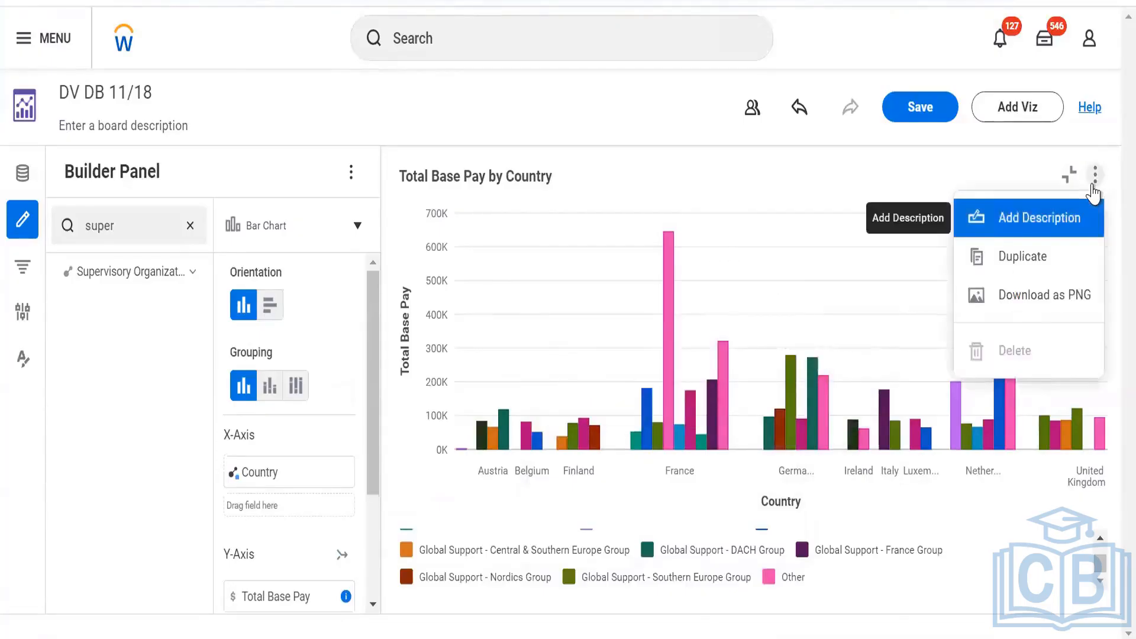
left_click(897, 176)
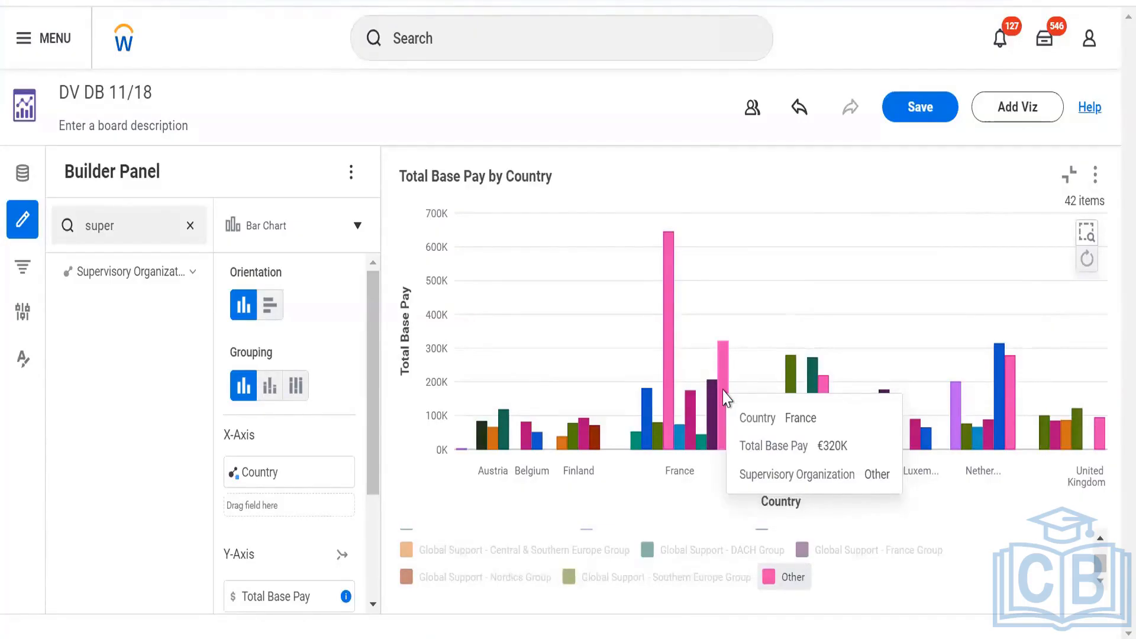
Add a second viz filter condition with AND on the Location Address - Country field.
left_click(19, 271)
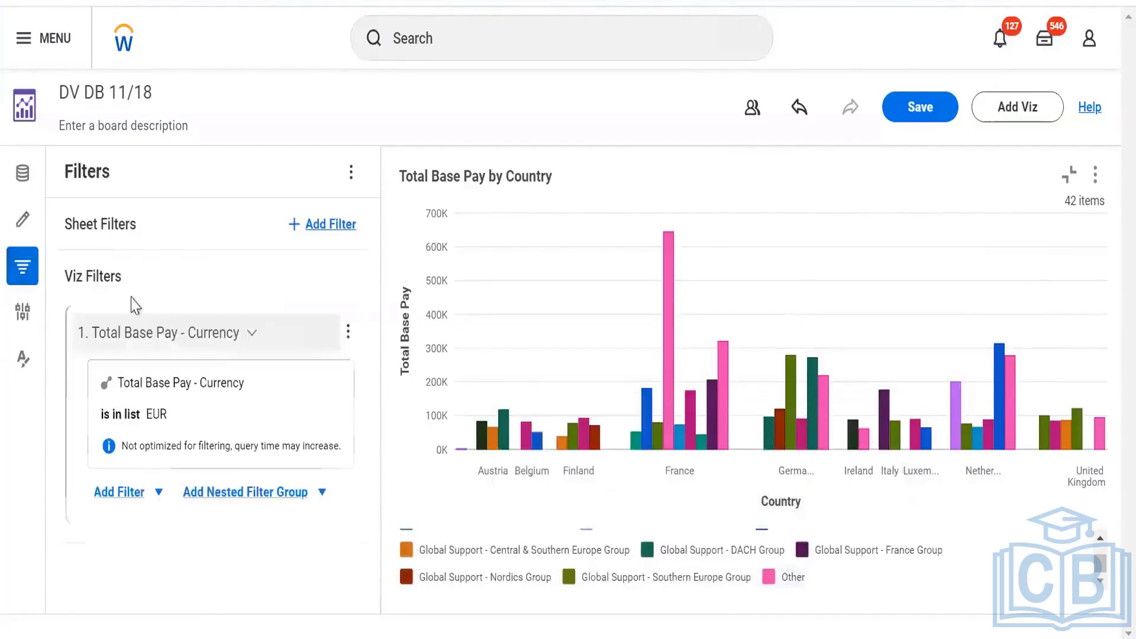
left_click(114, 494)
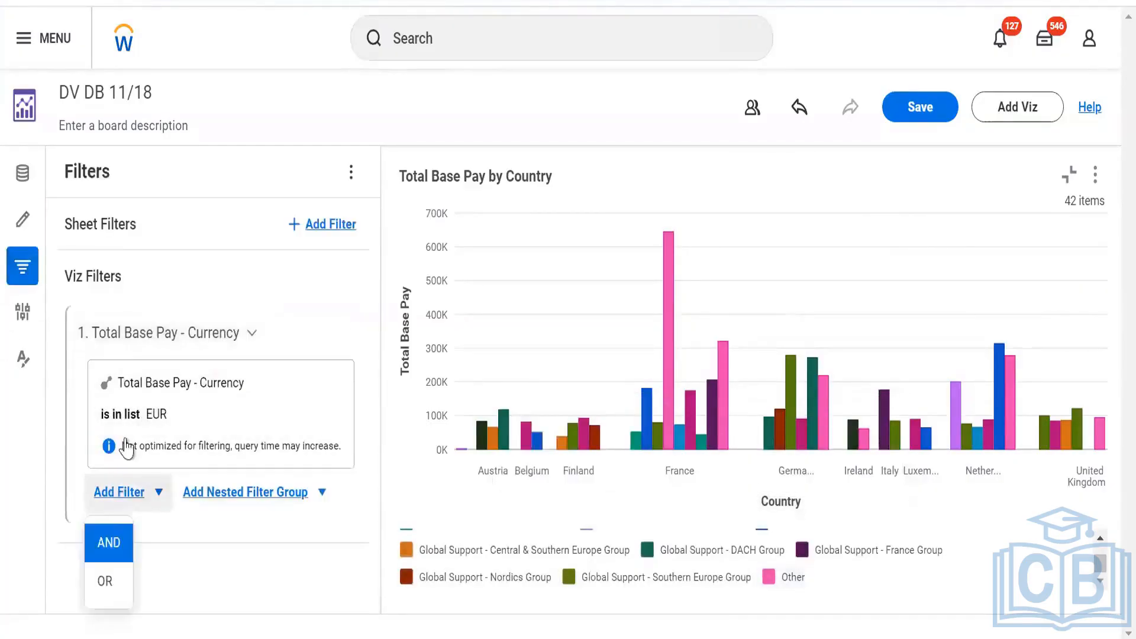
left_click(106, 542)
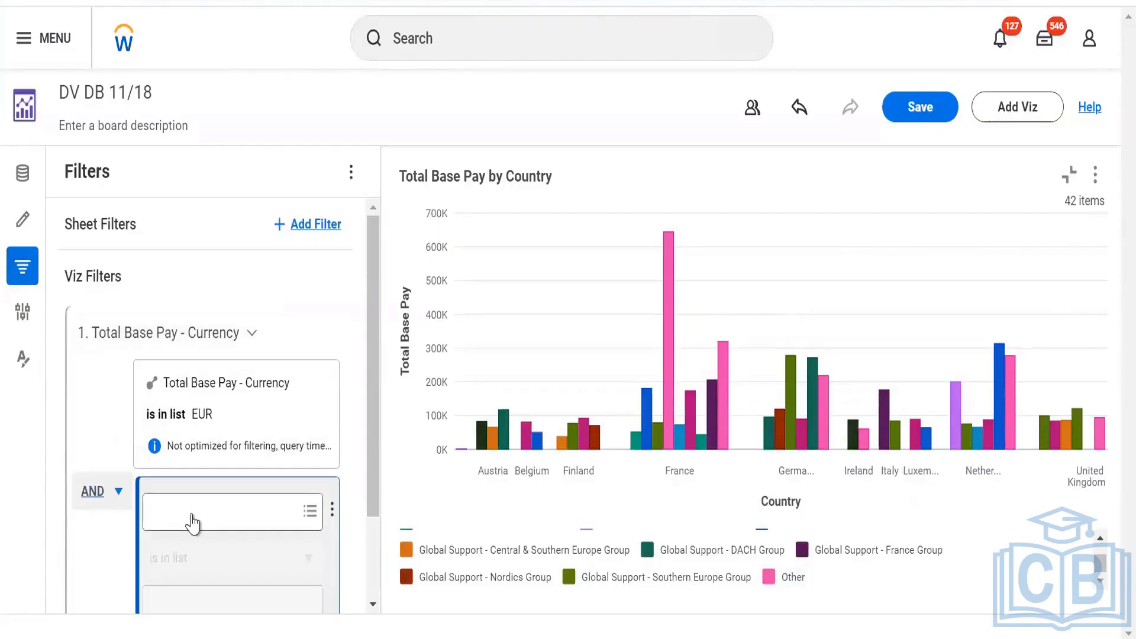
left_click(190, 514)
type("france")
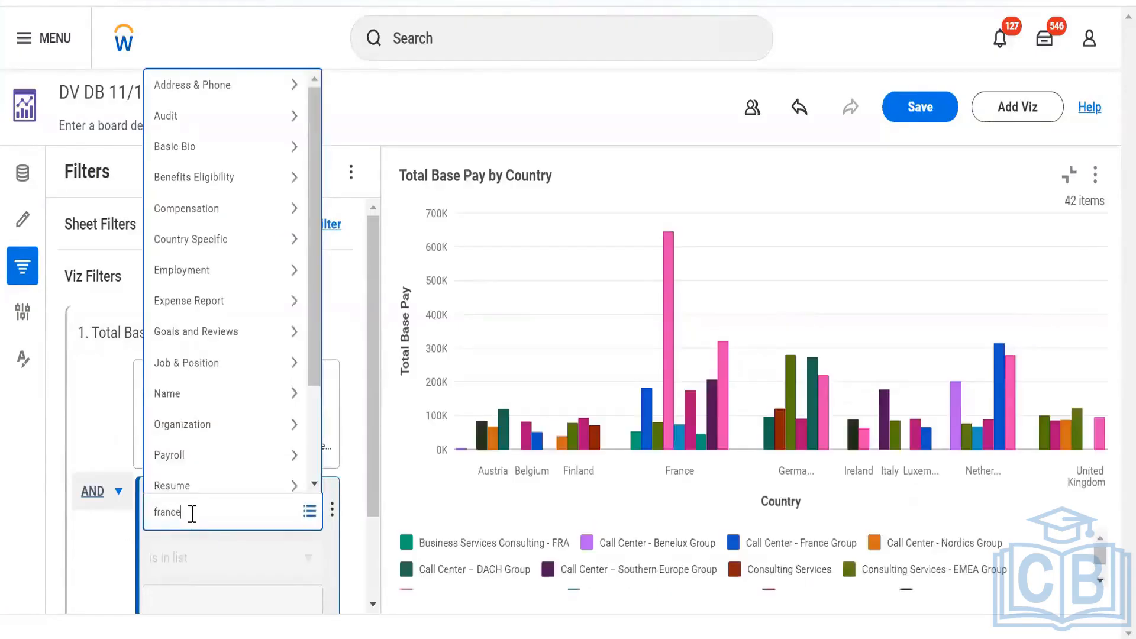
left_click(218, 497)
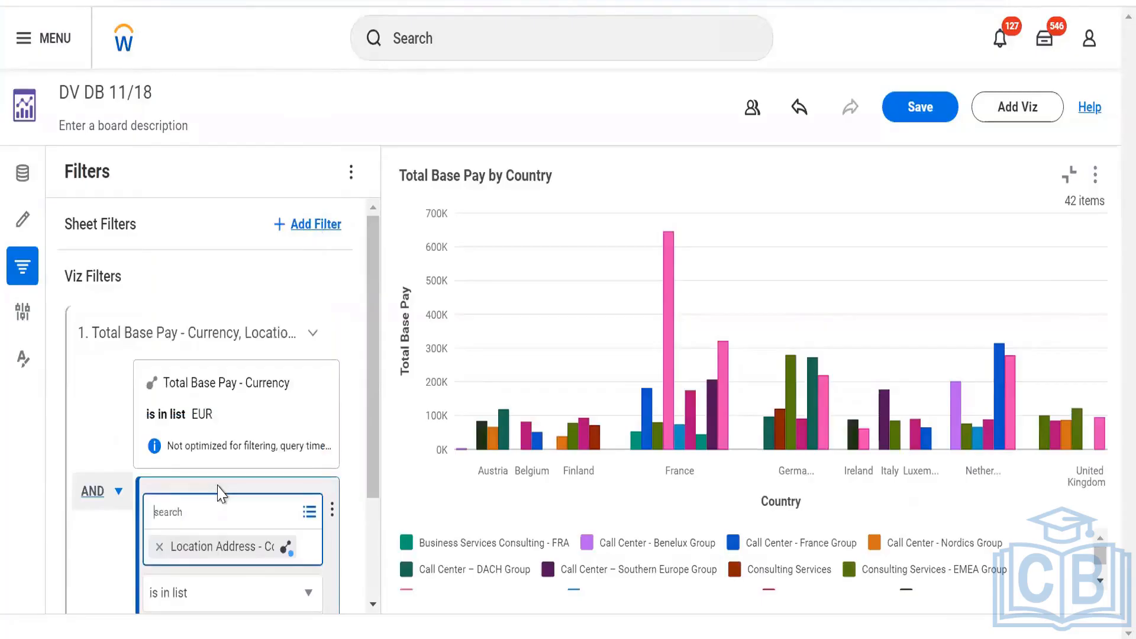
Find France among the country values and set the Location Address - Country filter to is in list France.
scroll(214, 517, "down", 2)
left_click(212, 491)
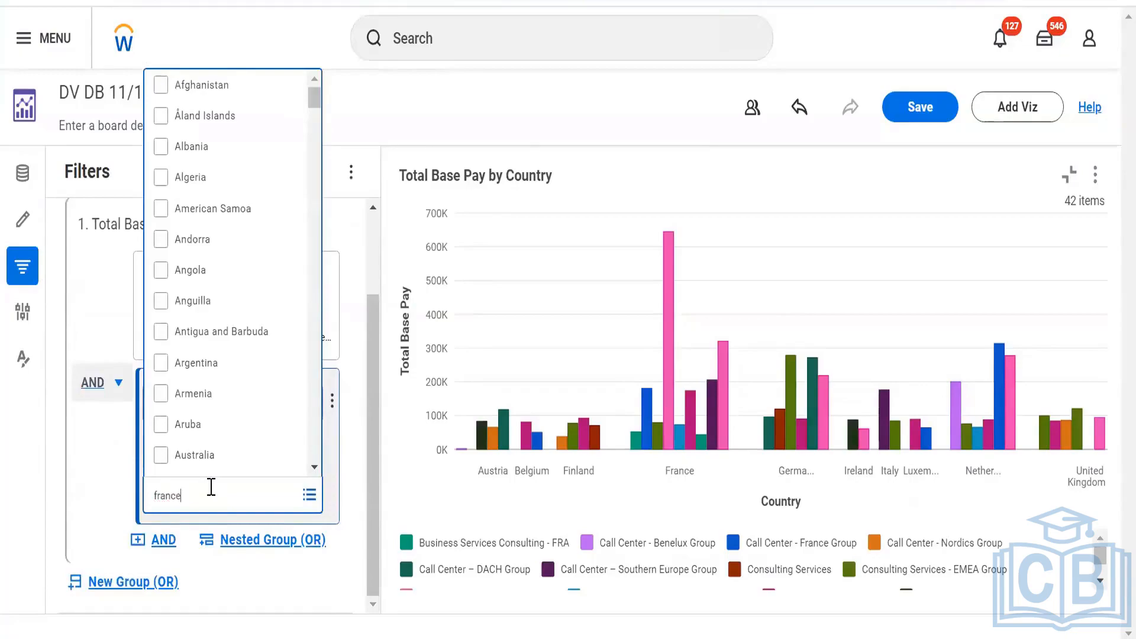
key("Return")
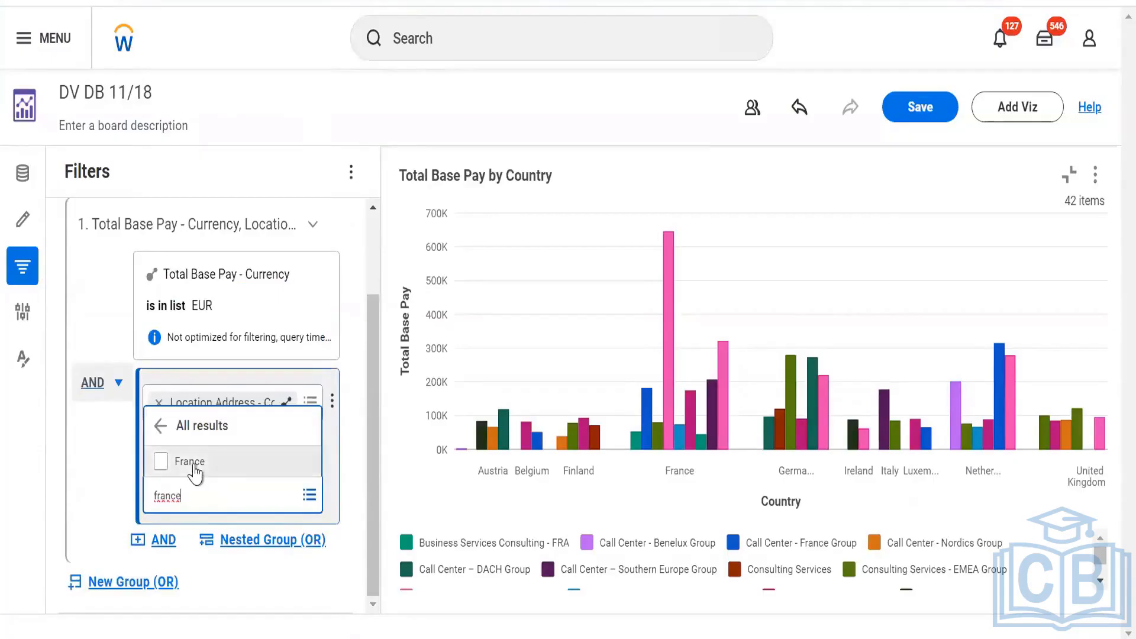
left_click(195, 473)
left_click(111, 472)
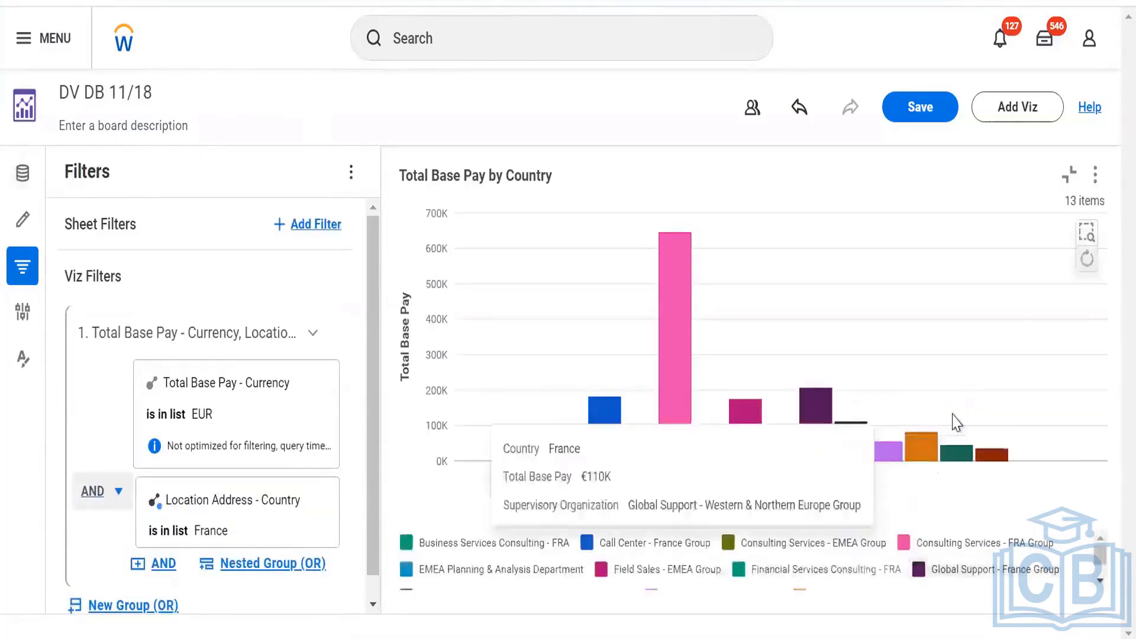
Look through the filtered chart's legend to compare the supervisory organizations in France.
scroll(858, 553, "down", 2)
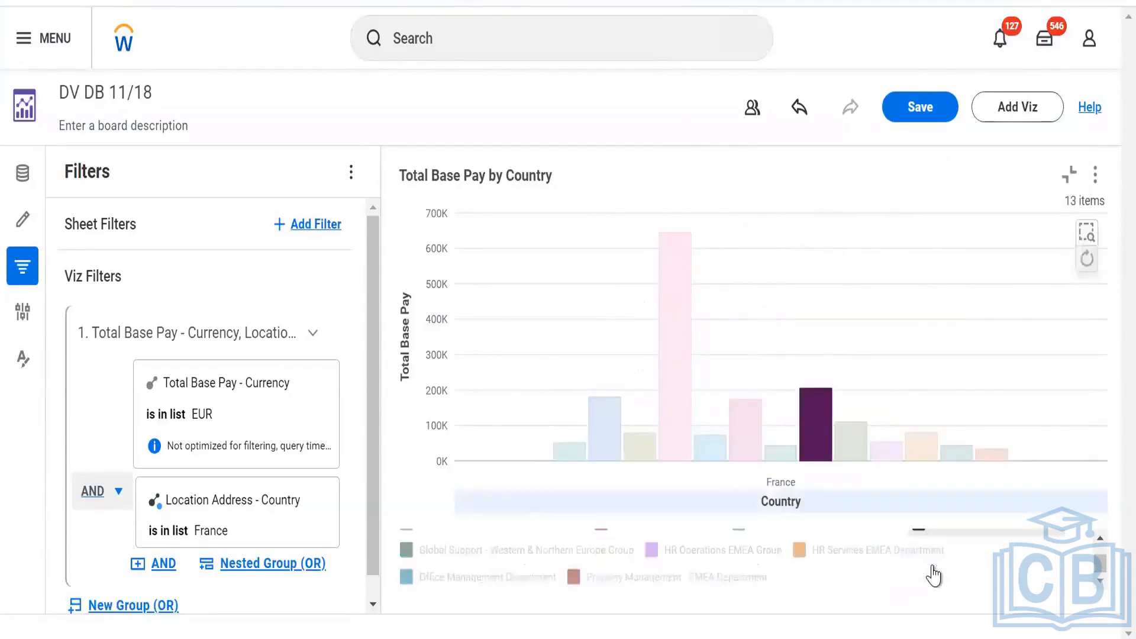
scroll(933, 575, "up", 1)
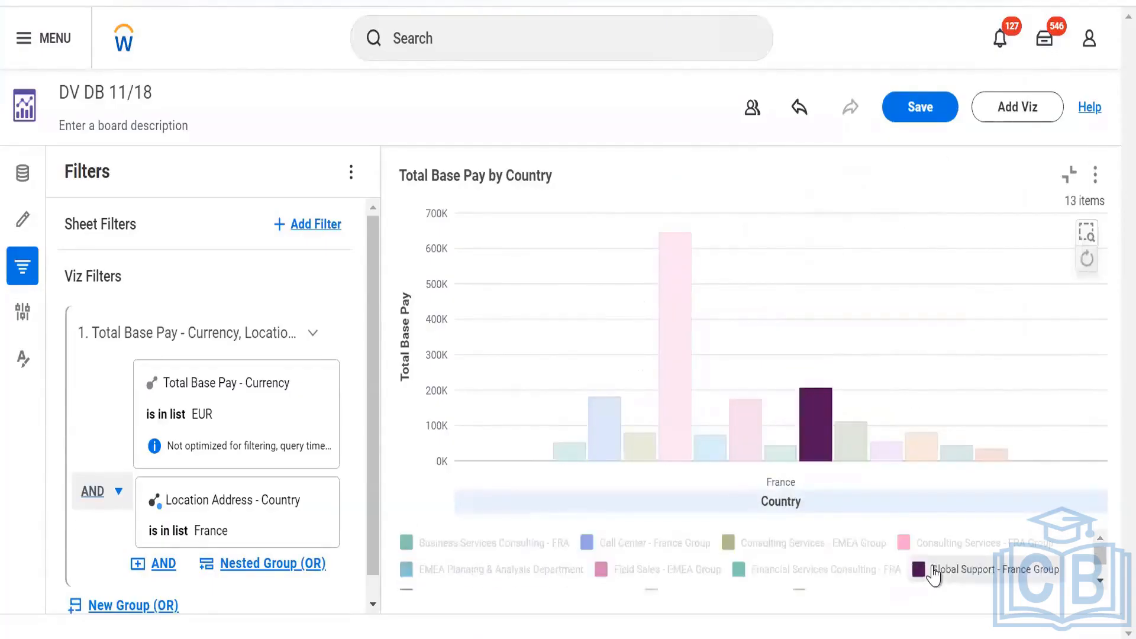
scroll(934, 575, "down", 1)
scroll(934, 575, "up", 1)
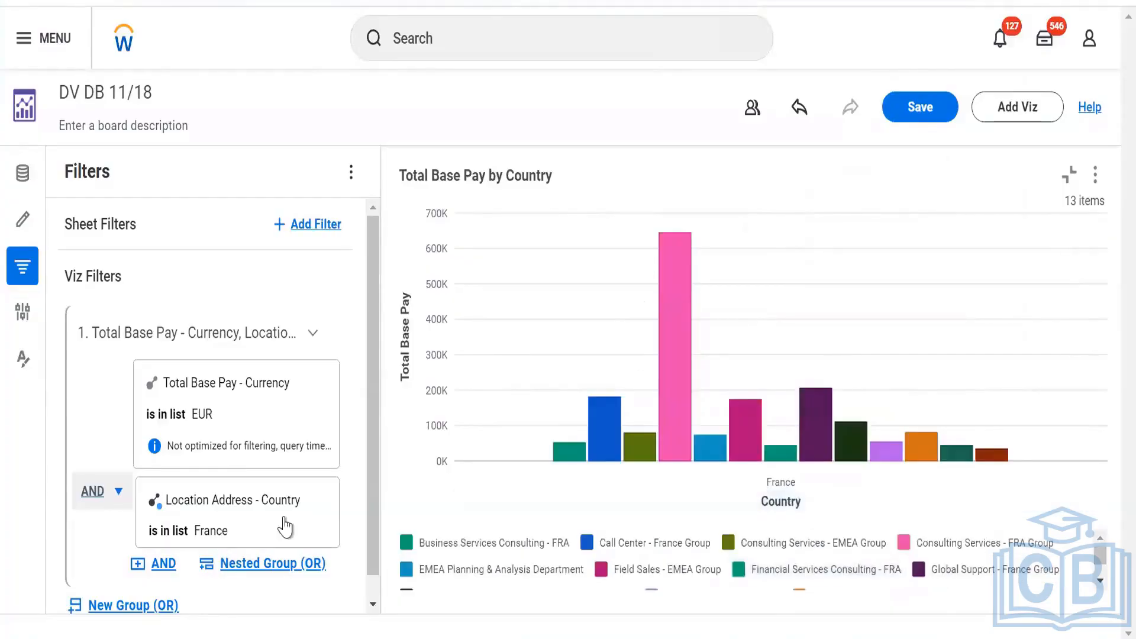
Try disabling the Location Address - Country filter and enable it again.
left_click(336, 503)
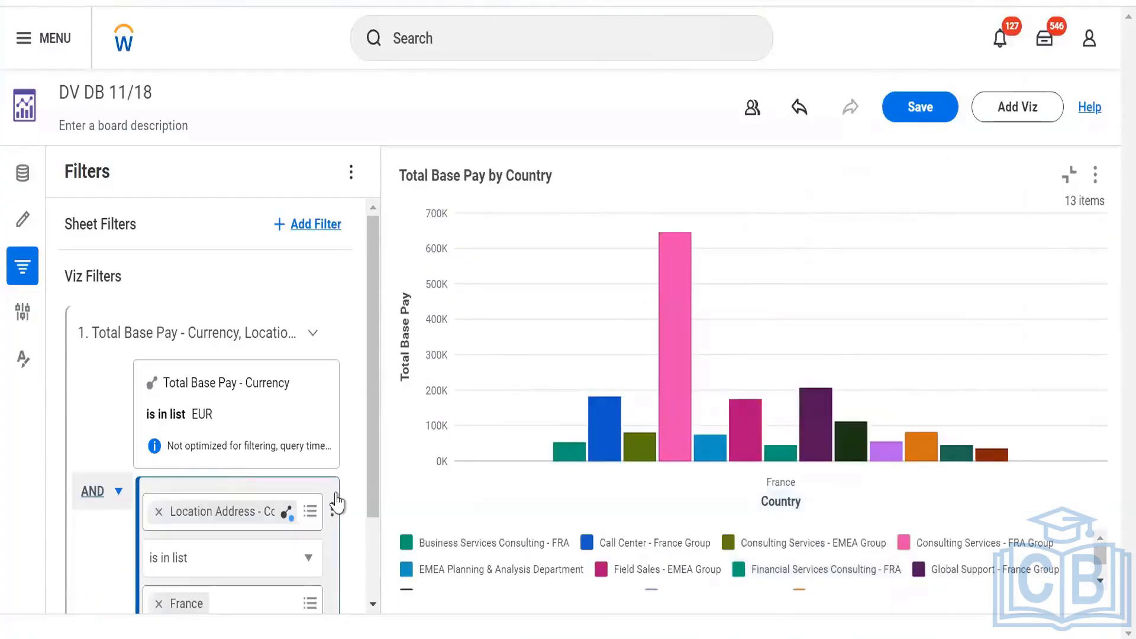
left_click(333, 510)
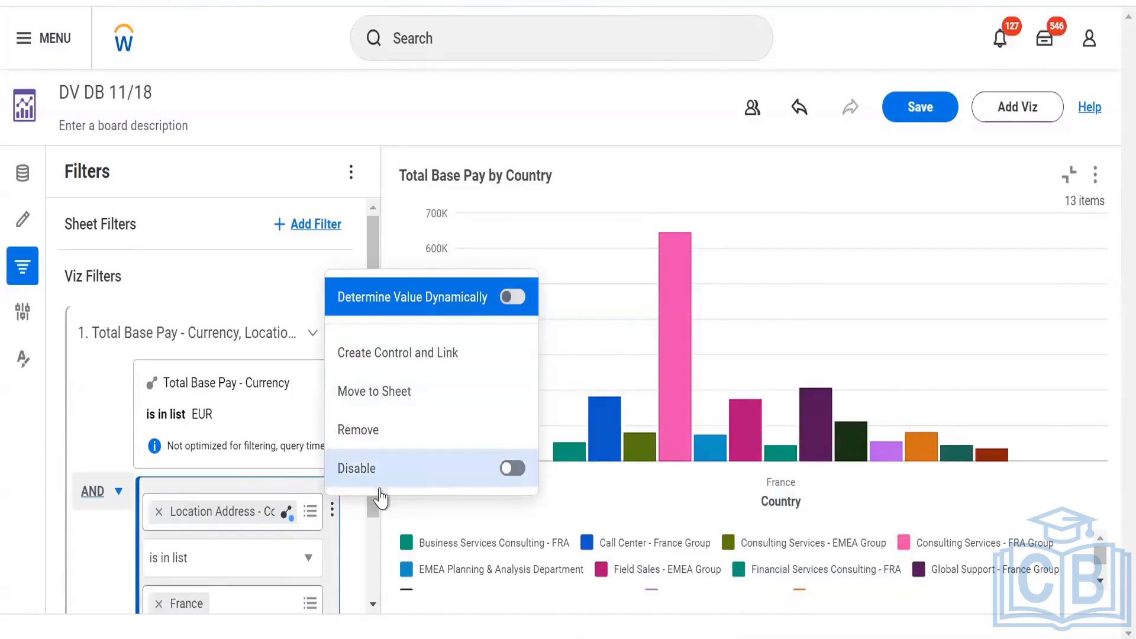
left_click(513, 469)
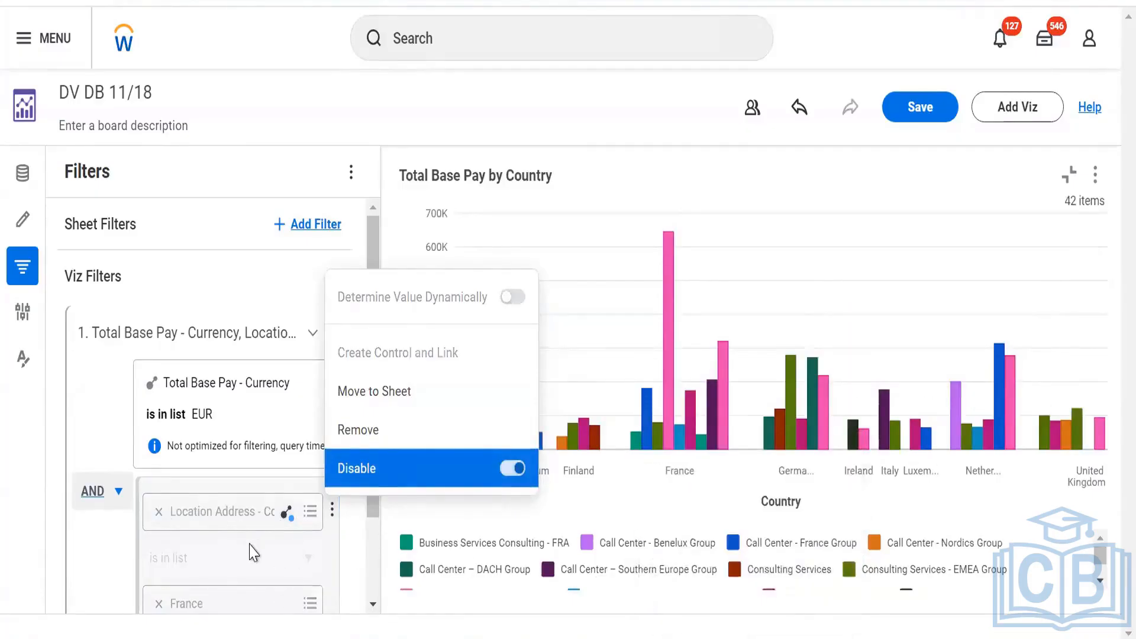
left_click(513, 468)
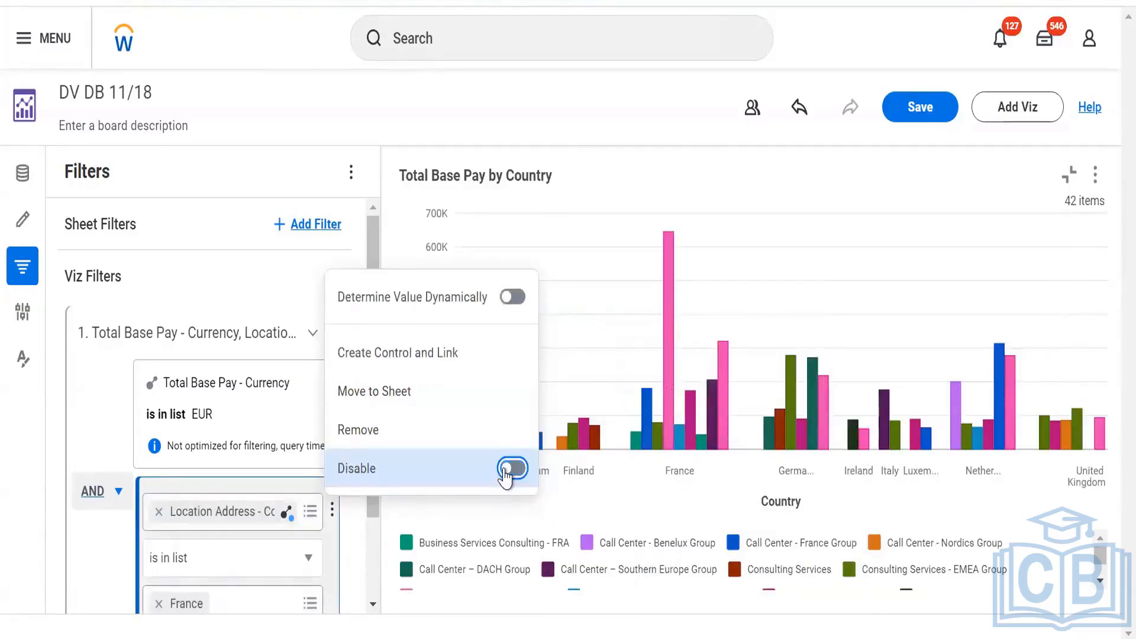
Create and link a control for the Location Address - Country filter and look at its list of selectable countries.
left_click(442, 365)
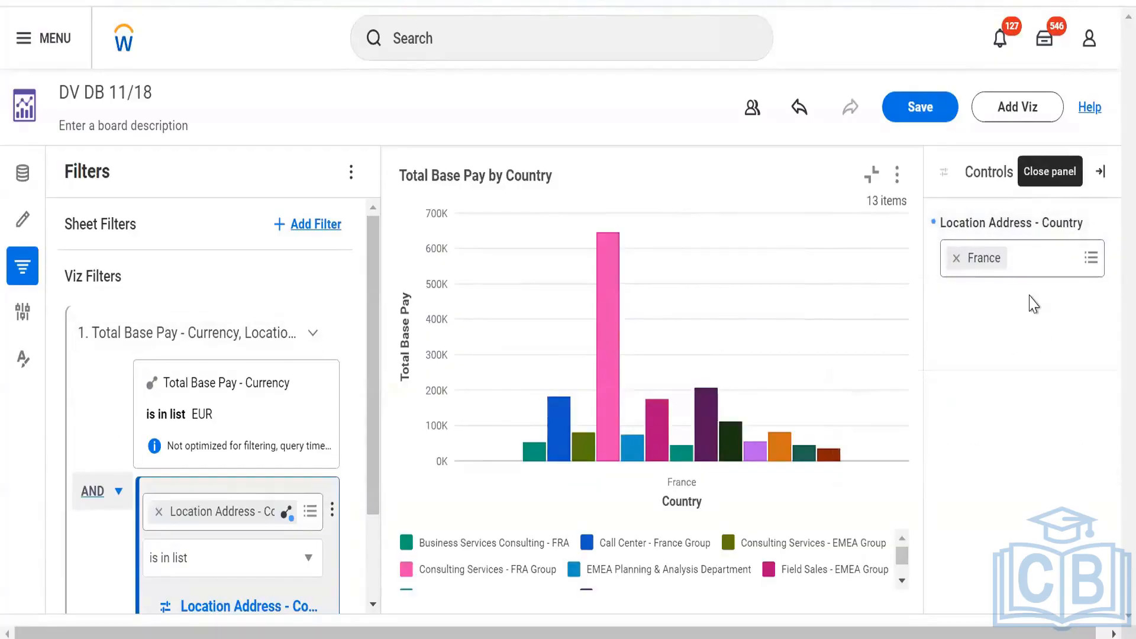
mouse_move(1022, 281)
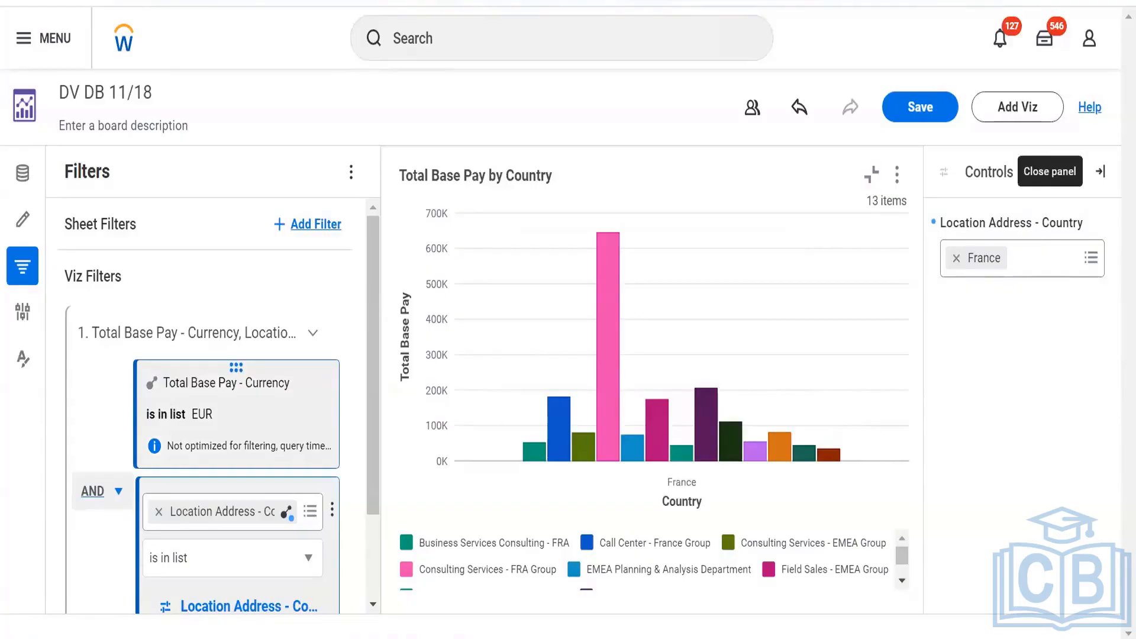
scroll(169, 505, "down", 2)
scroll(170, 505, "up", 2)
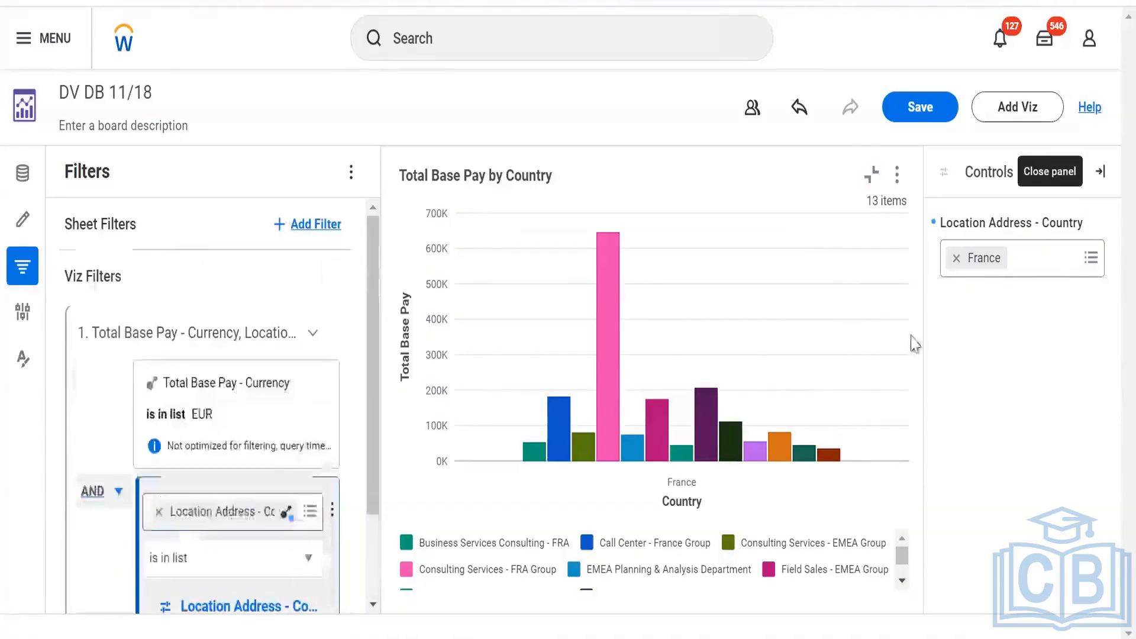
left_click(1062, 260)
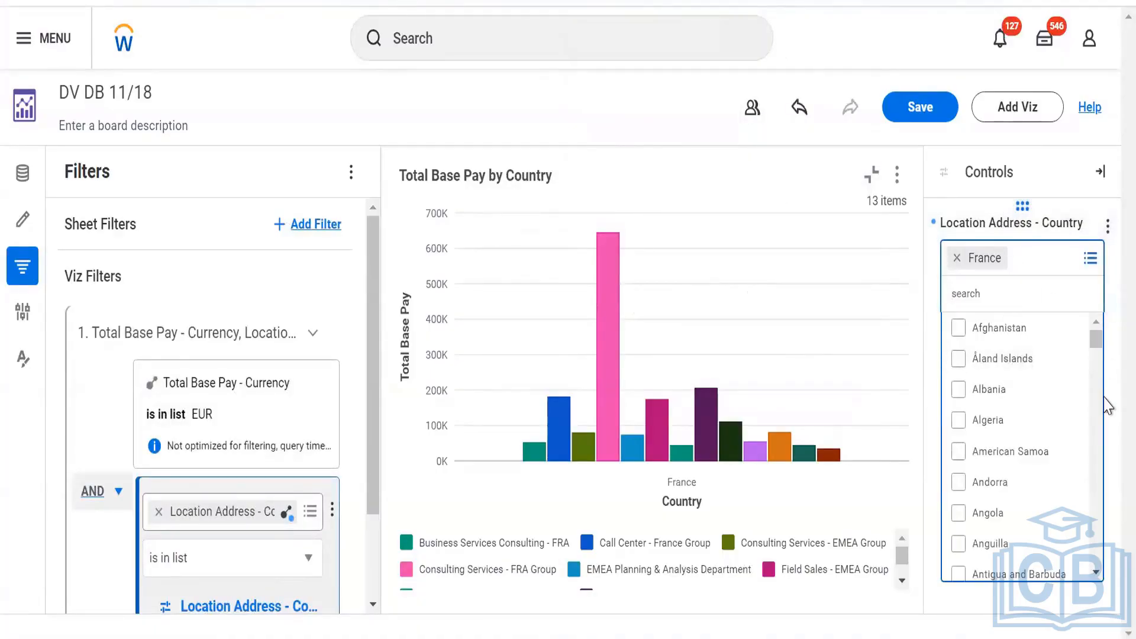
left_click(1087, 180)
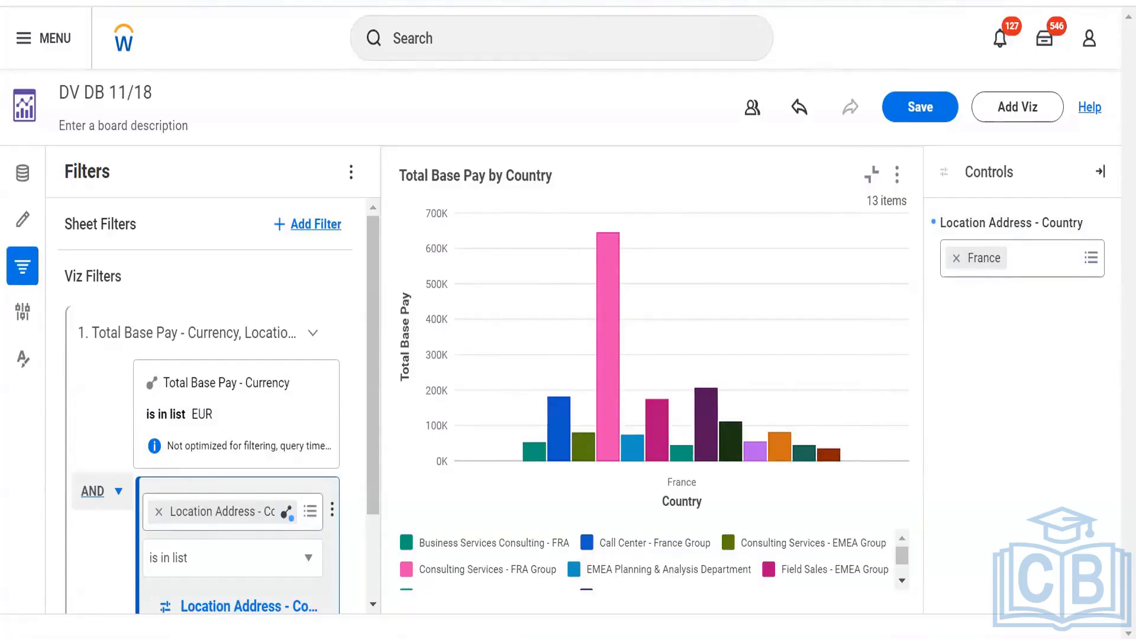
left_click(24, 174)
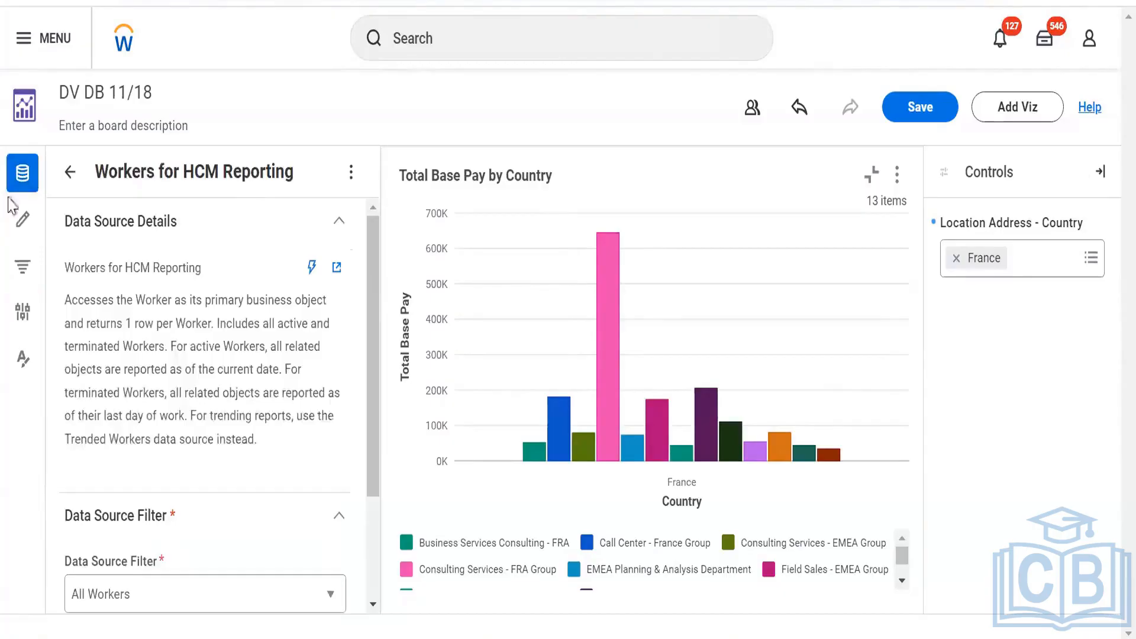
left_click(70, 171)
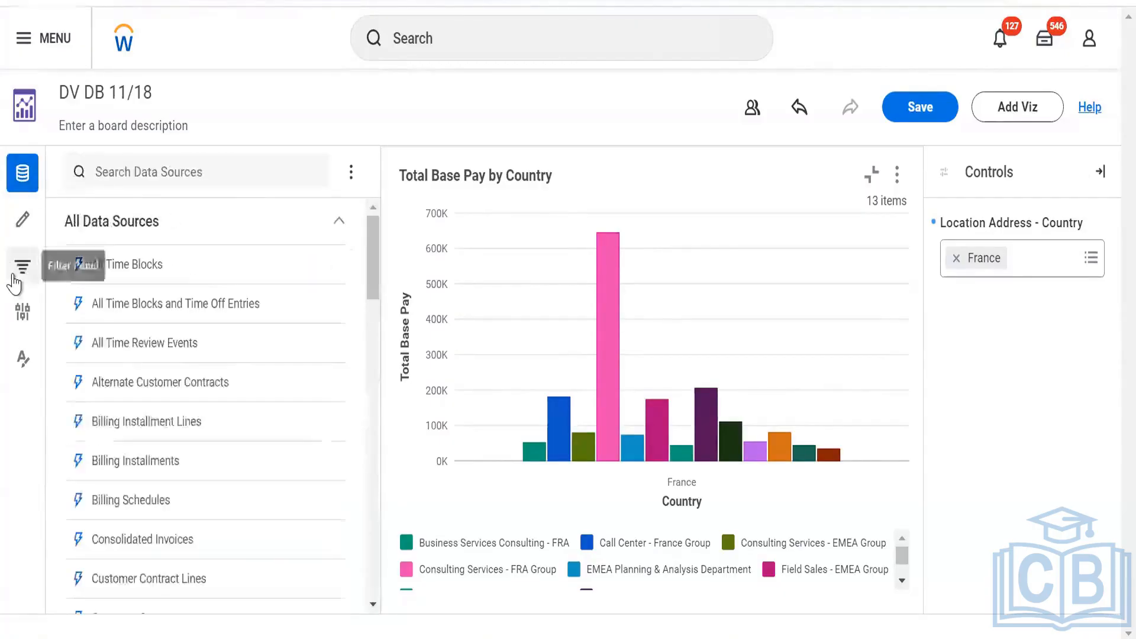
left_click(18, 273)
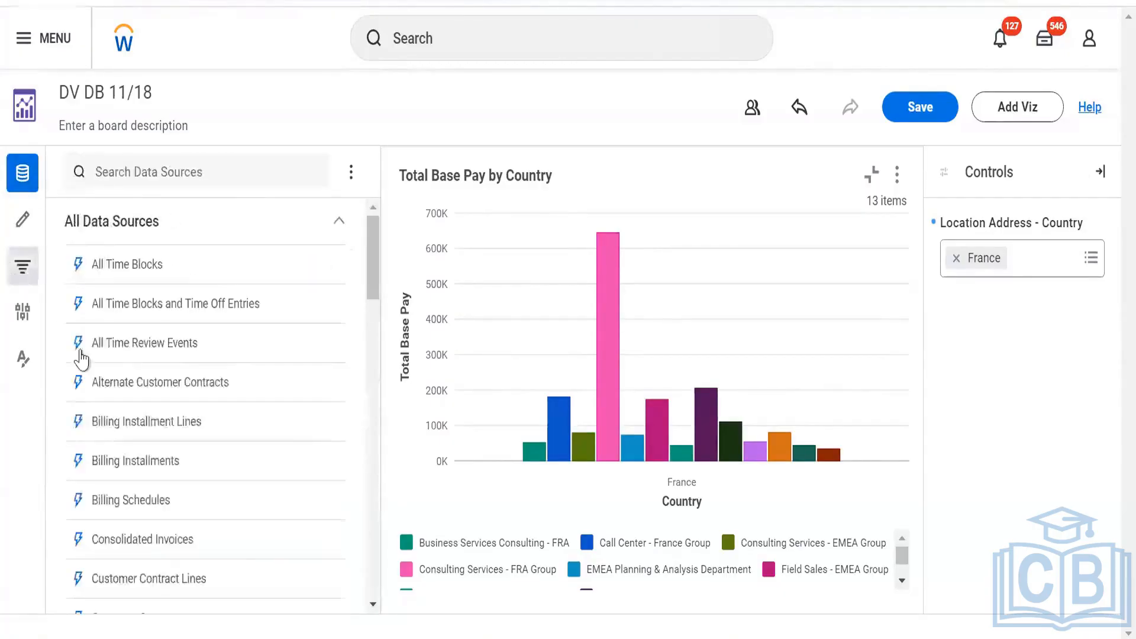
Save the board and restore the maximized Total Base Pay by Country chart to its place on Sheet 1.
left_click(1027, 264)
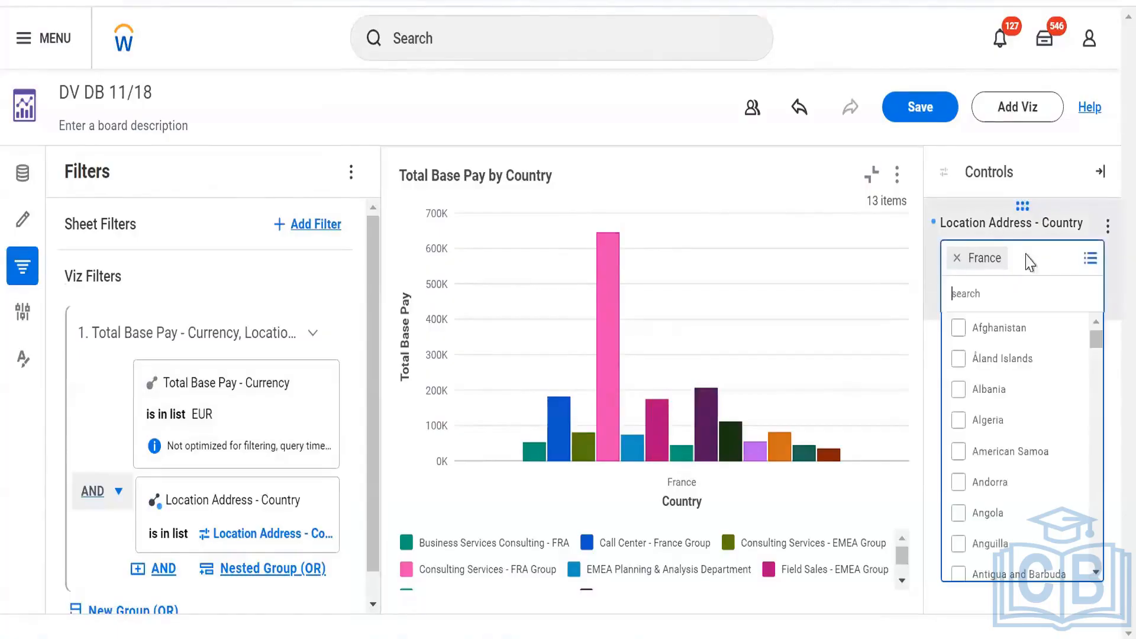
left_click(902, 121)
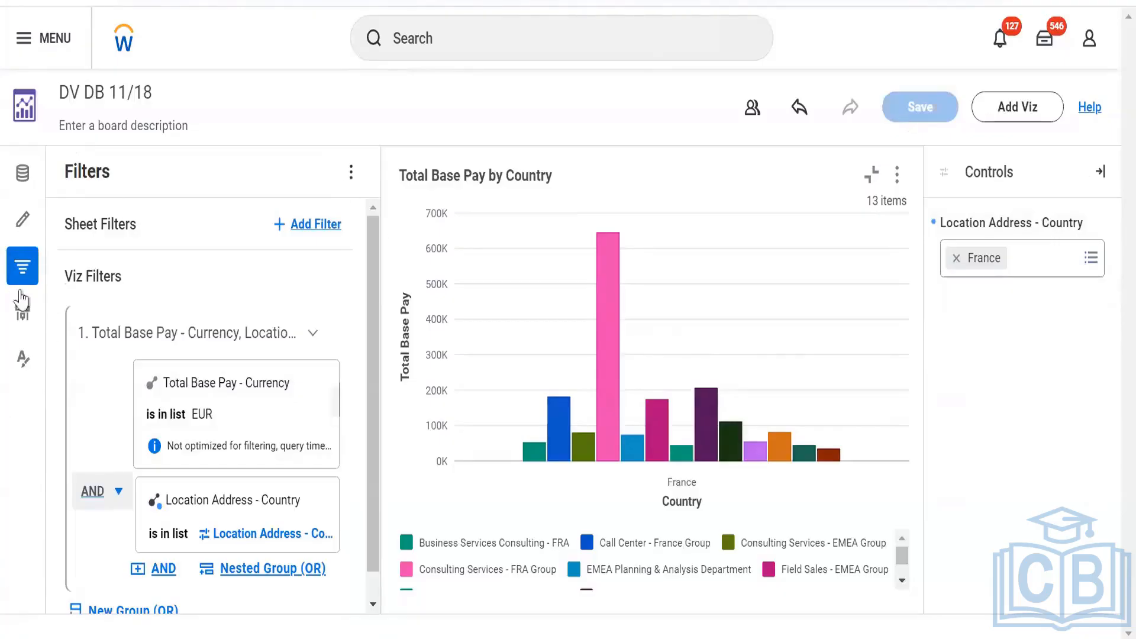
left_click(32, 266)
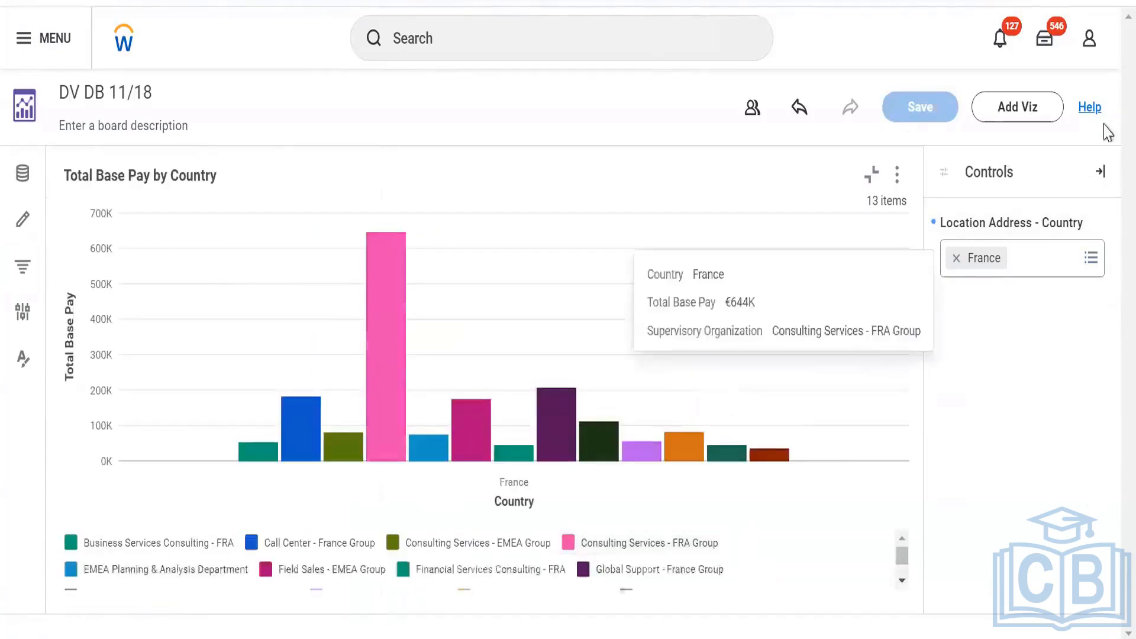
left_click(1102, 176)
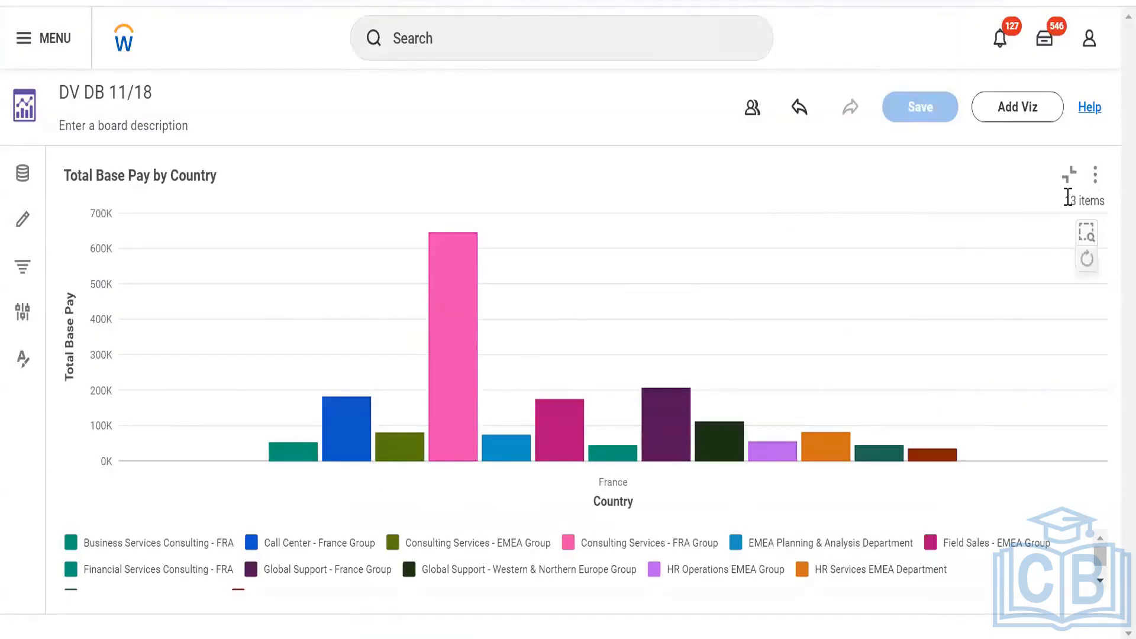
left_click(1069, 176)
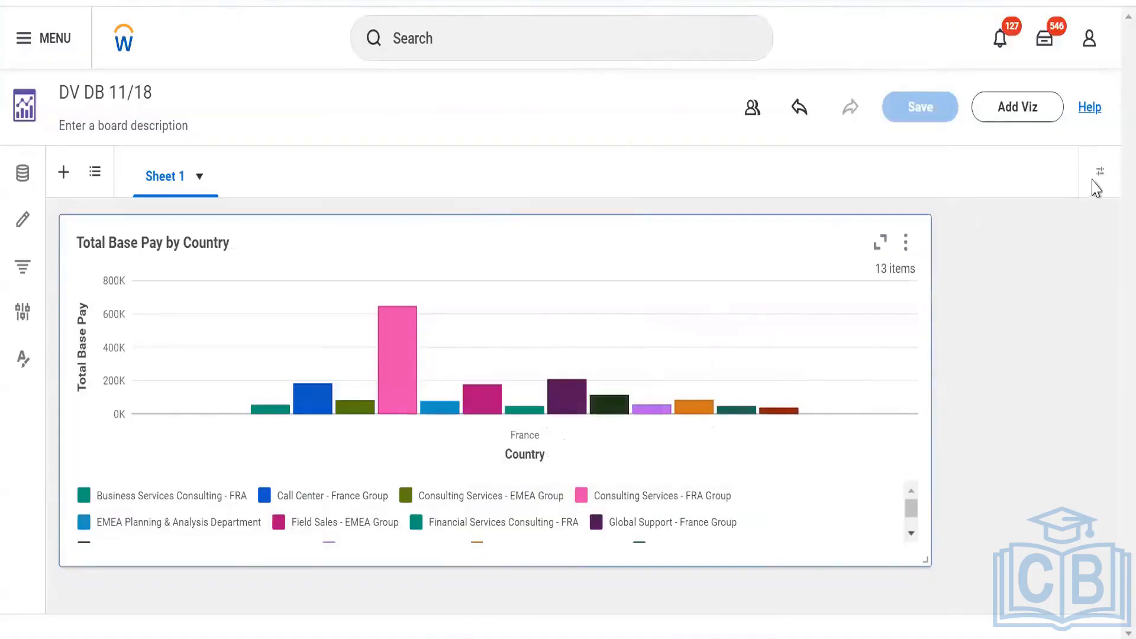
Select Germany in the Location Address - Country control and remove France from it.
left_click(1099, 173)
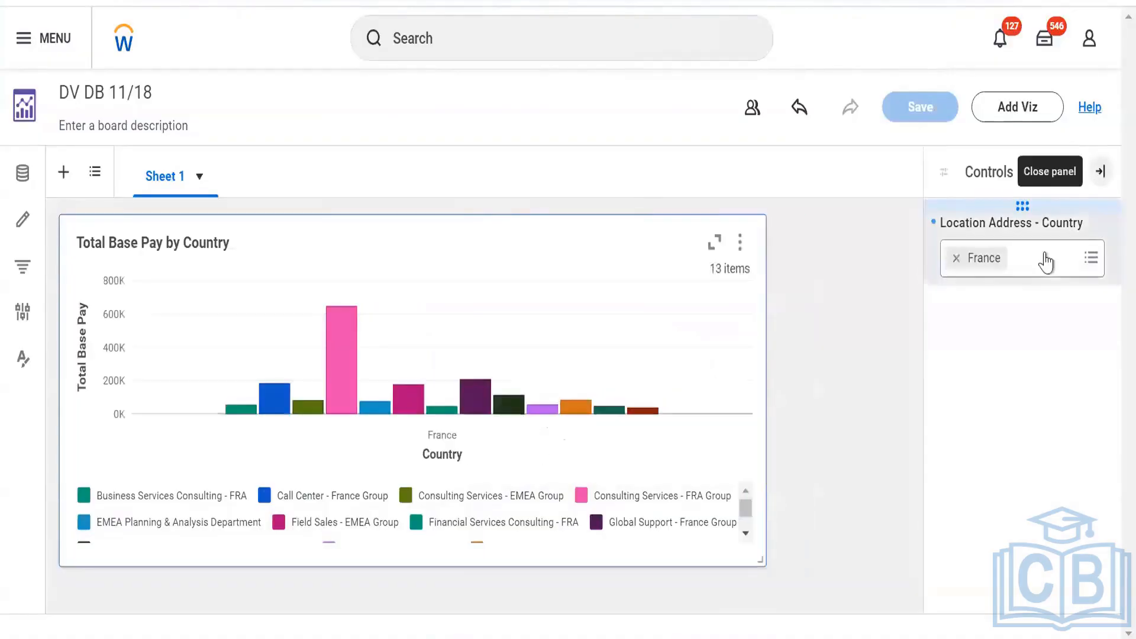
left_click(1036, 274)
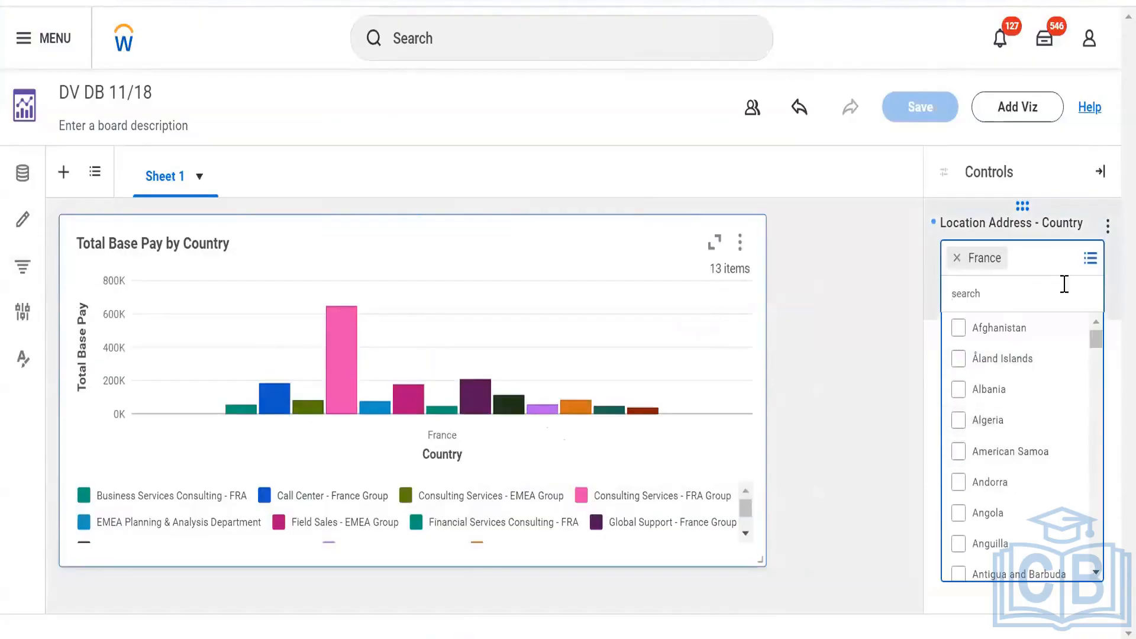
type("gern")
type("man")
type("y")
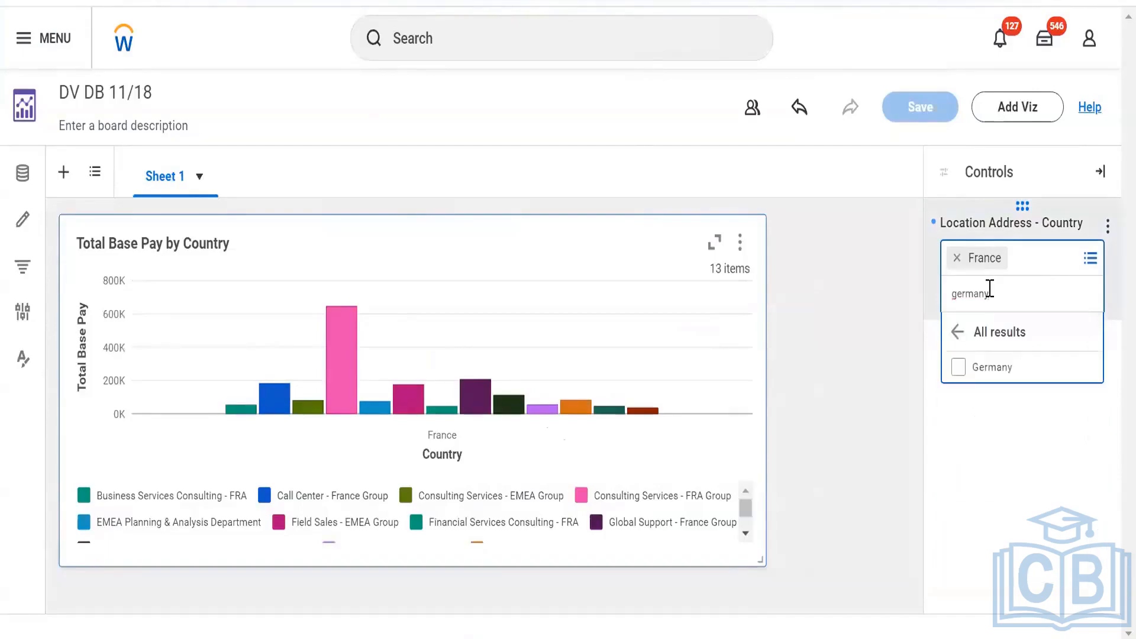
left_click(971, 366)
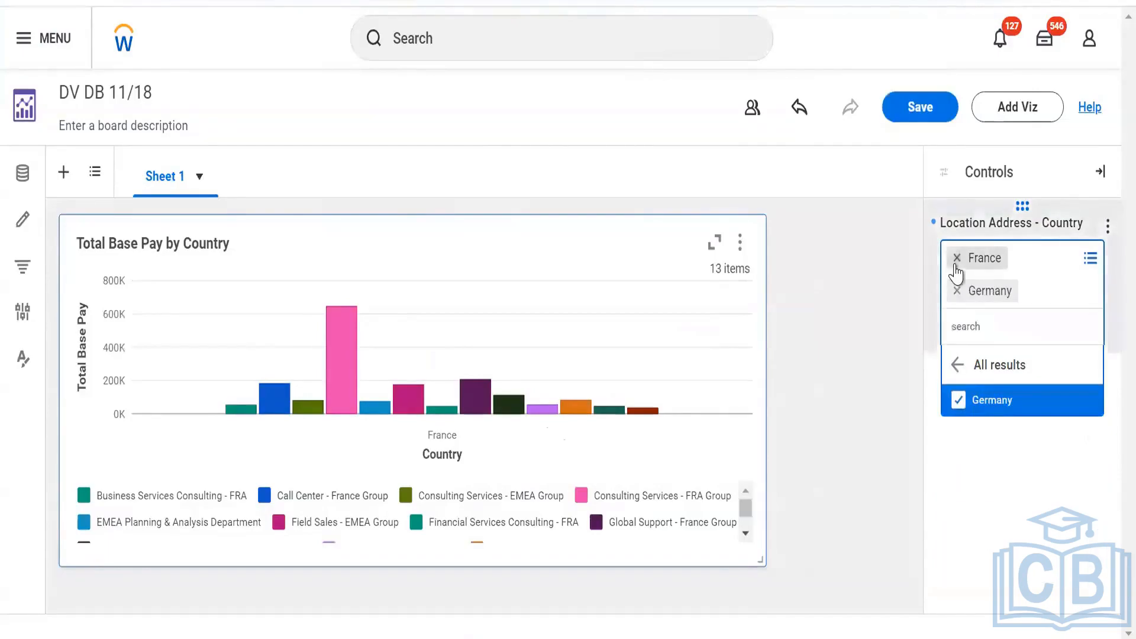
left_click(957, 258)
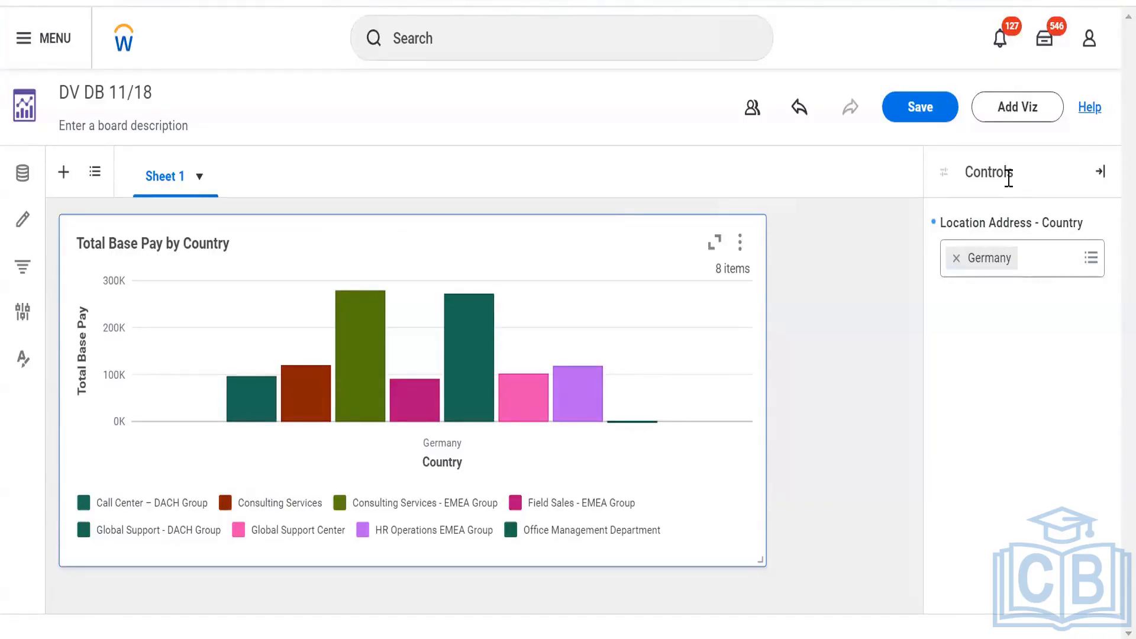
Remove the Location Address - Country condition from the viz filters and hide the board controls.
left_click(22, 281)
scroll(195, 391, "down", 1)
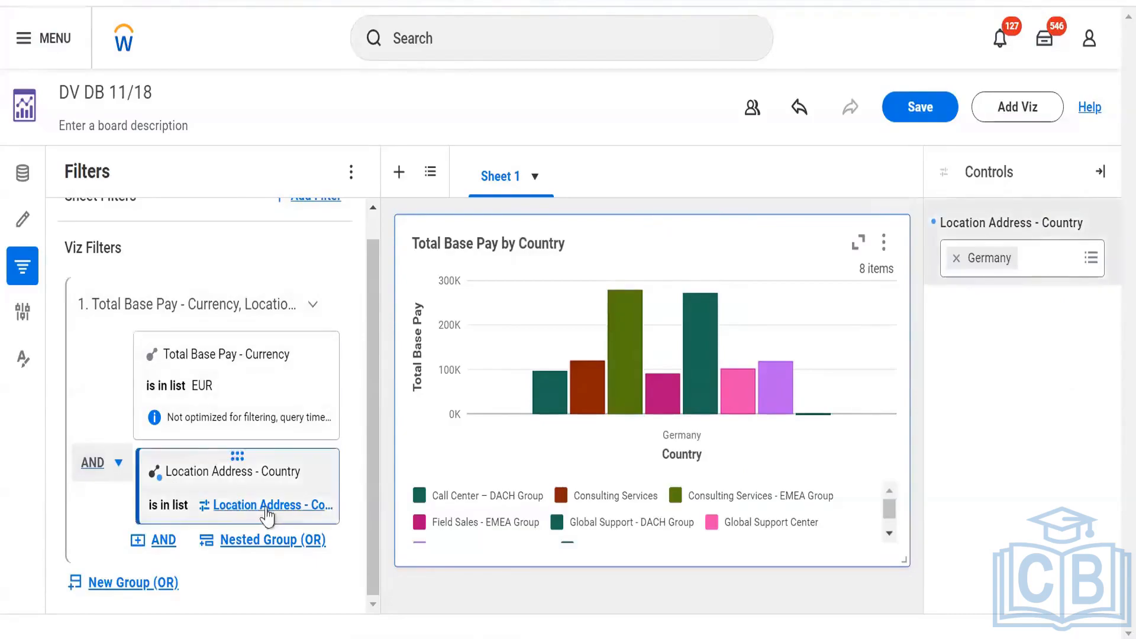
left_click(333, 475)
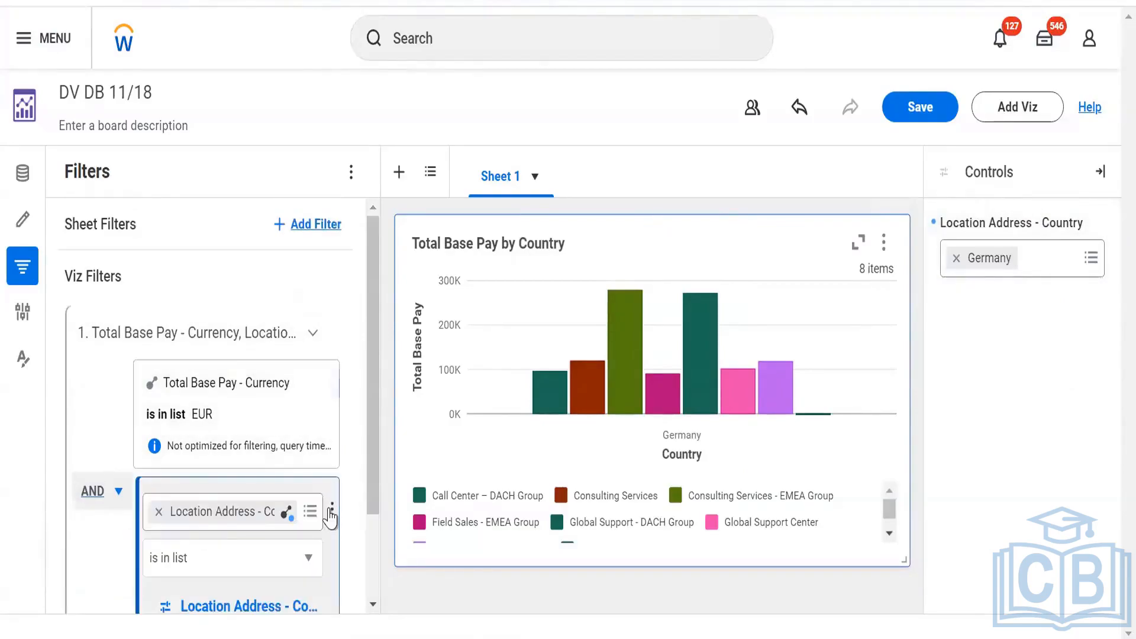
left_click(332, 512)
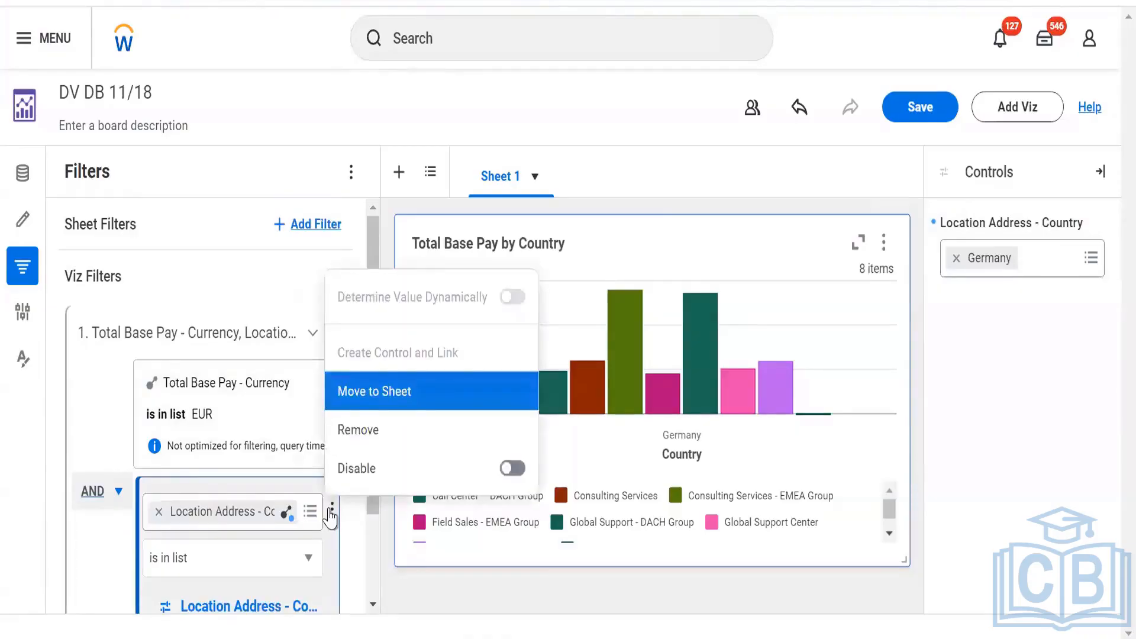
left_click(361, 432)
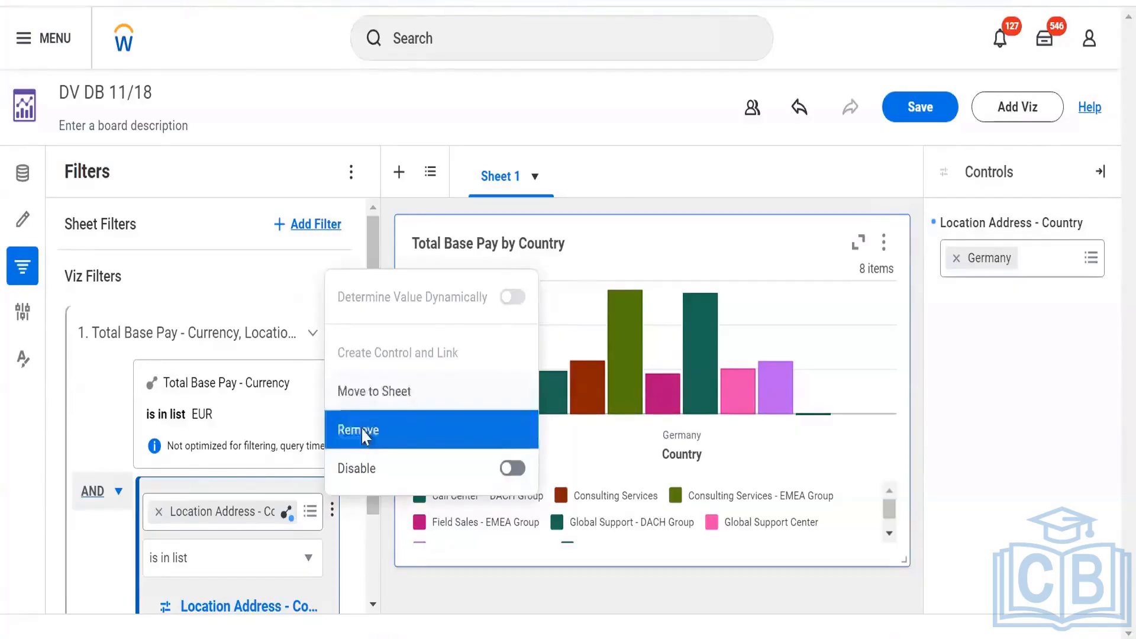
left_click(1100, 174)
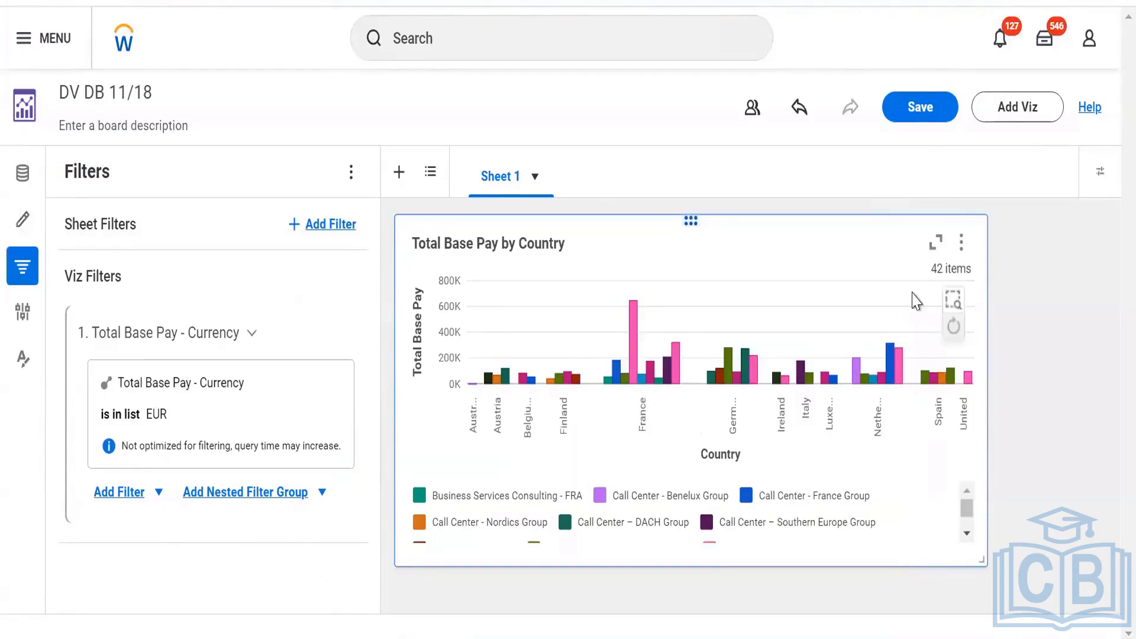
Download the Total Base Pay by Country chart as a PNG image.
left_click(968, 246)
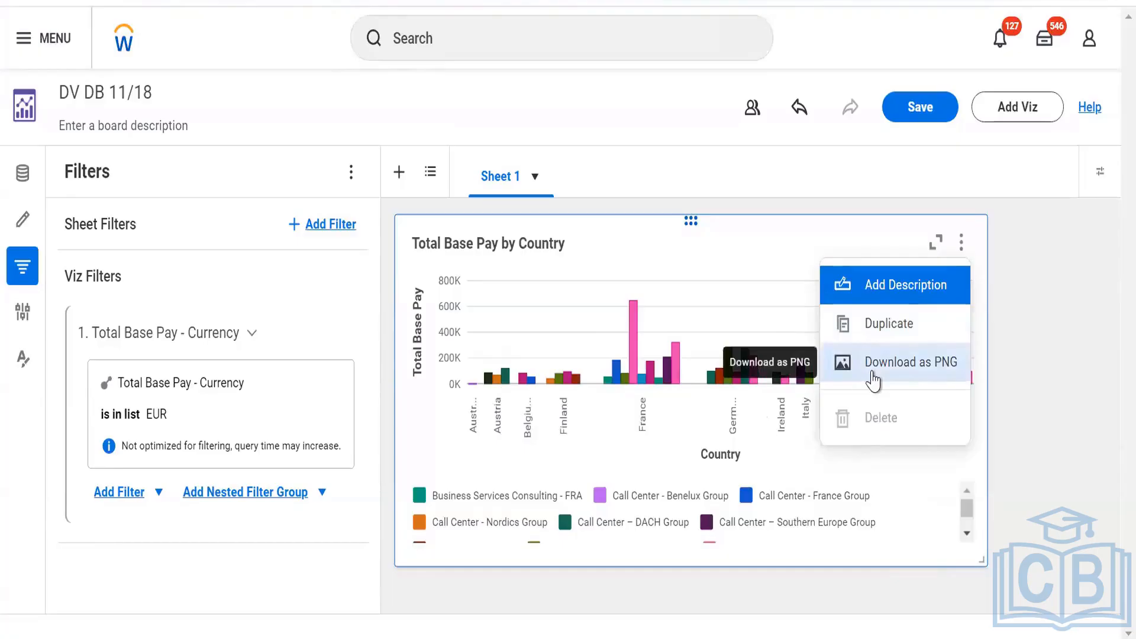
left_click(1012, 253)
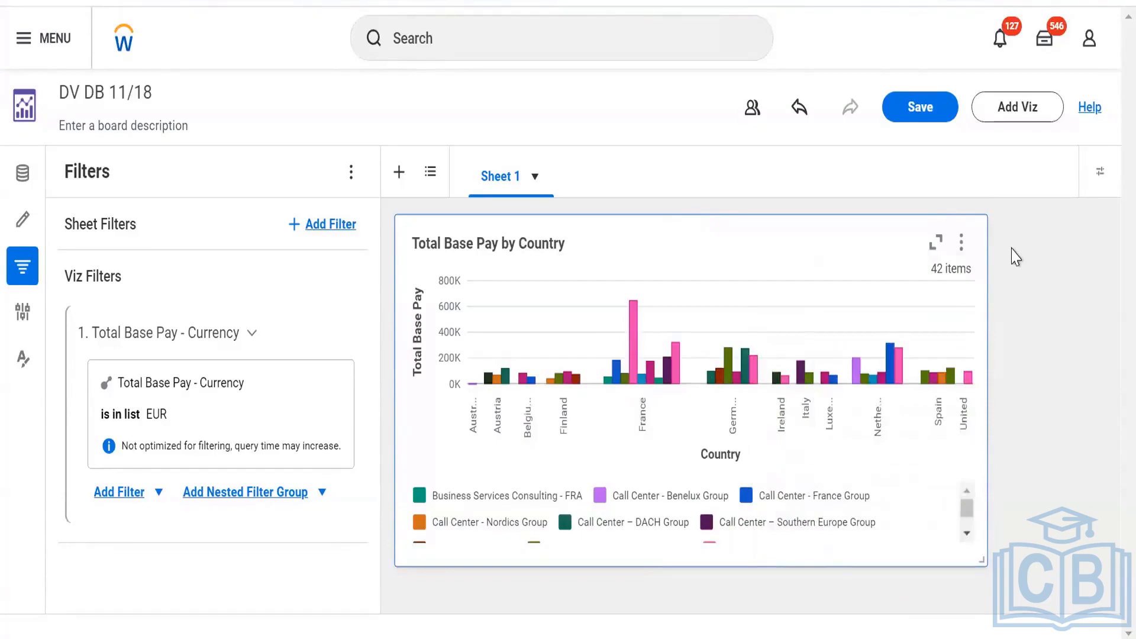
left_click(961, 244)
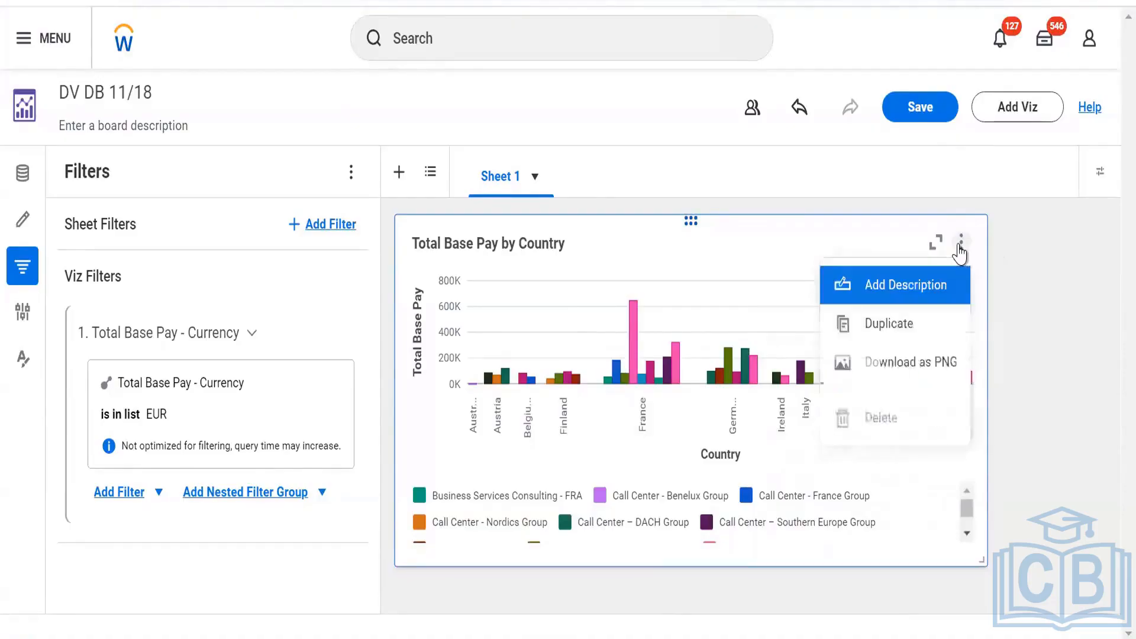
left_click(898, 363)
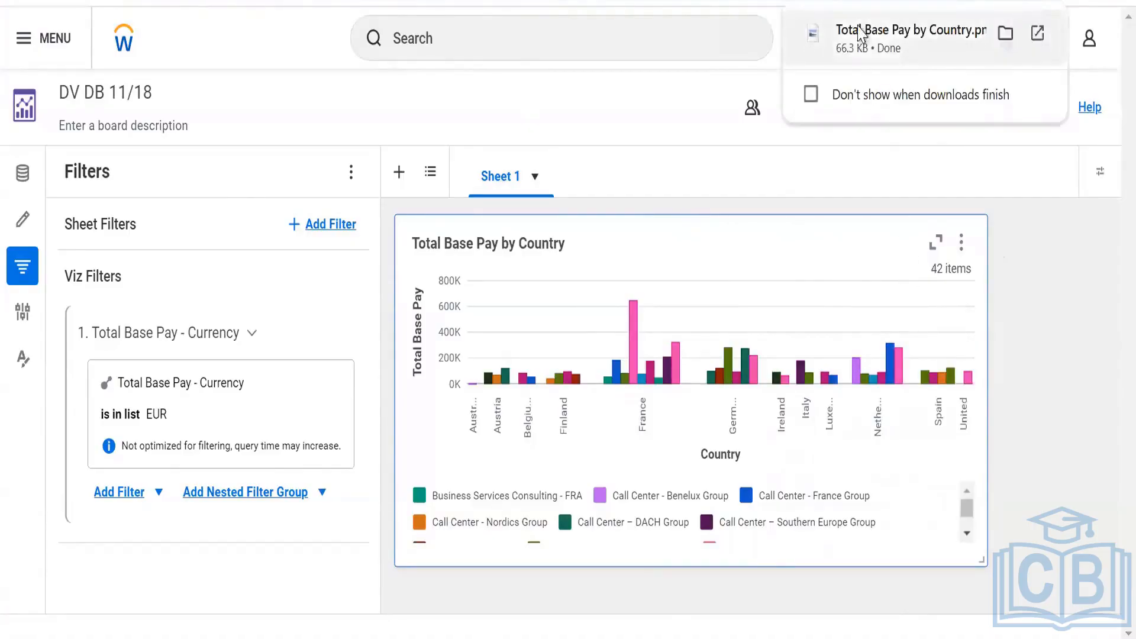
Open the downloaded Total Base Pay by Country image in Paint to view it, keeping the remote session connected.
left_click(861, 33)
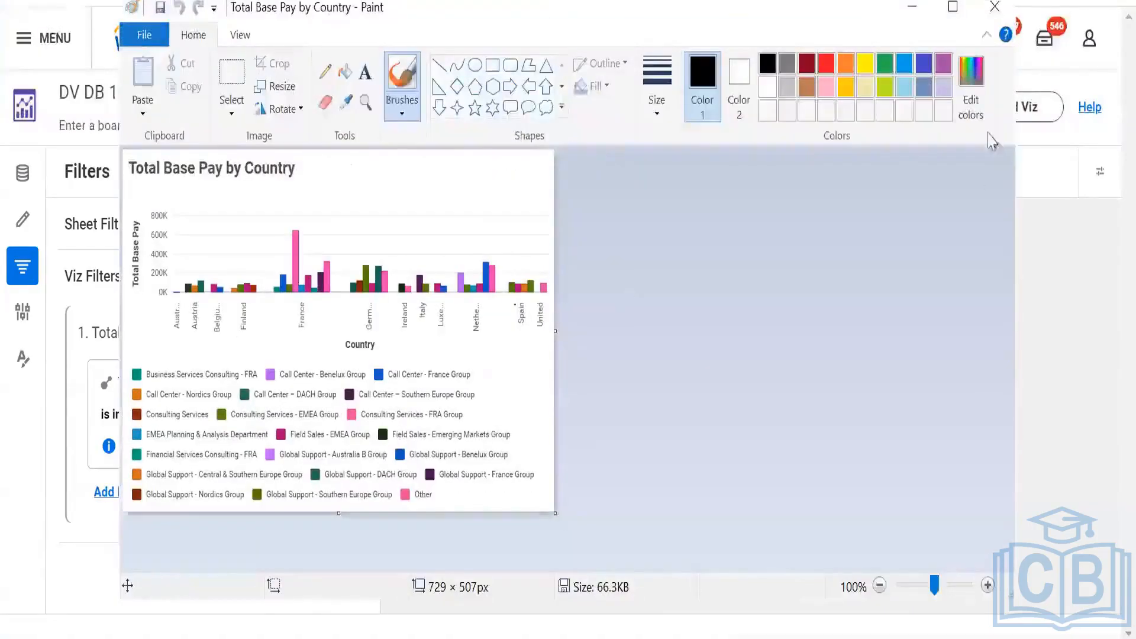
left_click(953, 7)
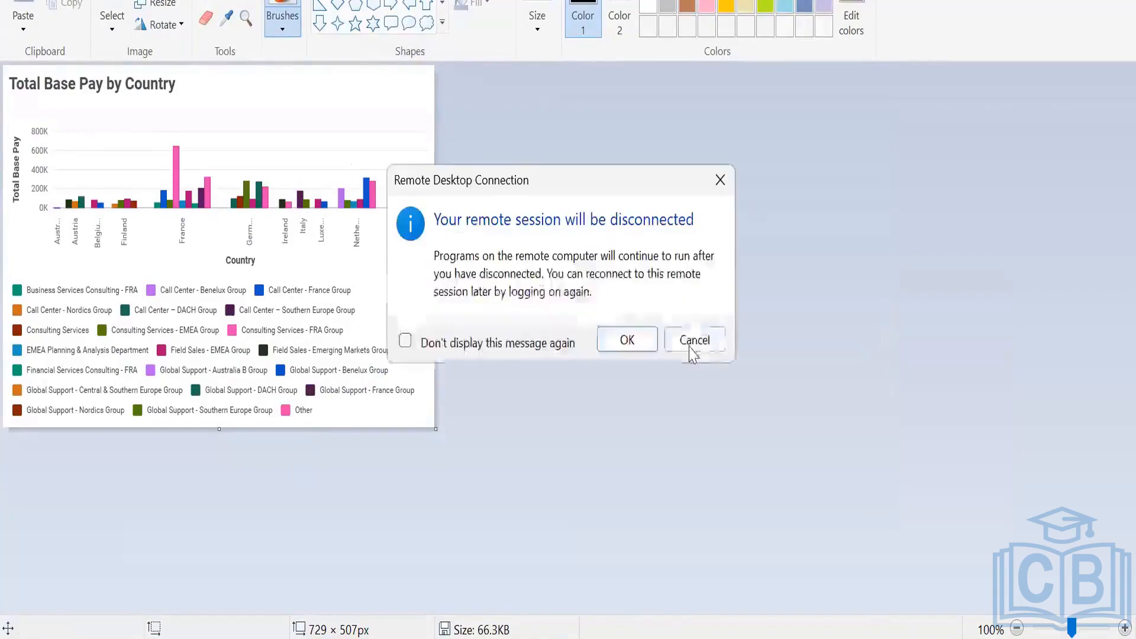
left_click(692, 349)
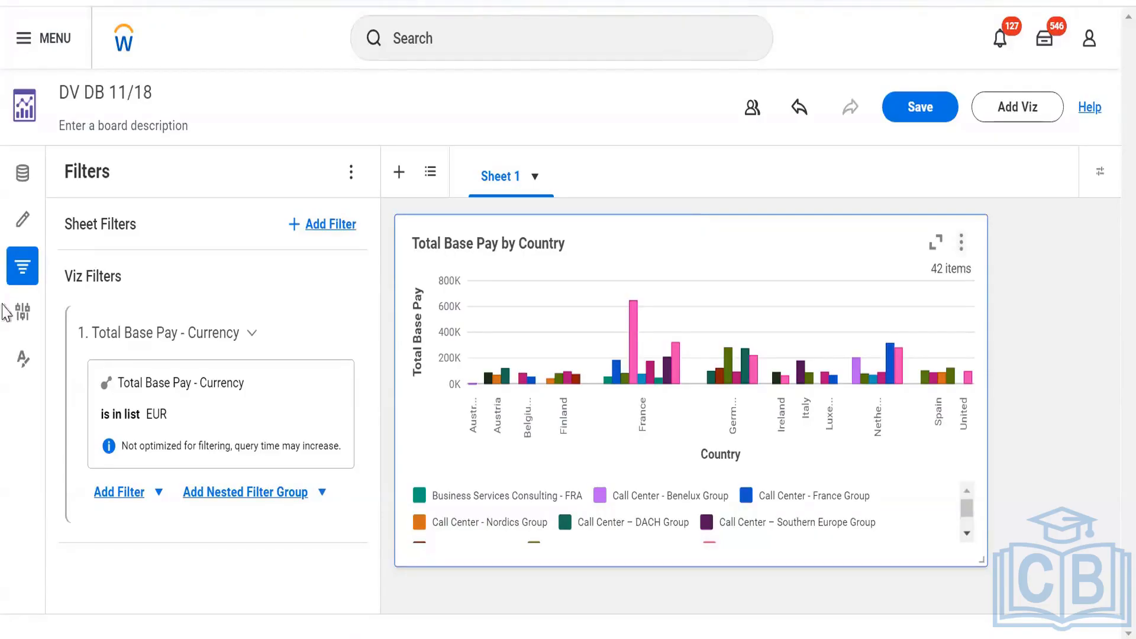
Clear the field search and change the Total Base Pay by Country visualization from a bar chart to Advanced Report - Table.
left_click(21, 215)
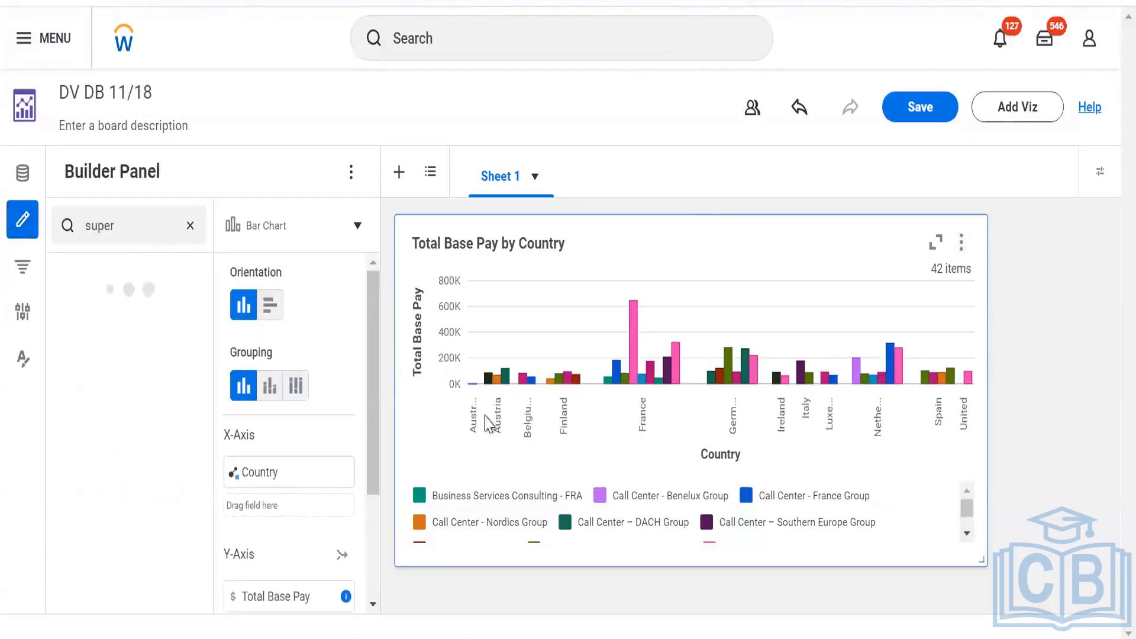
left_click(190, 225)
left_click(357, 226)
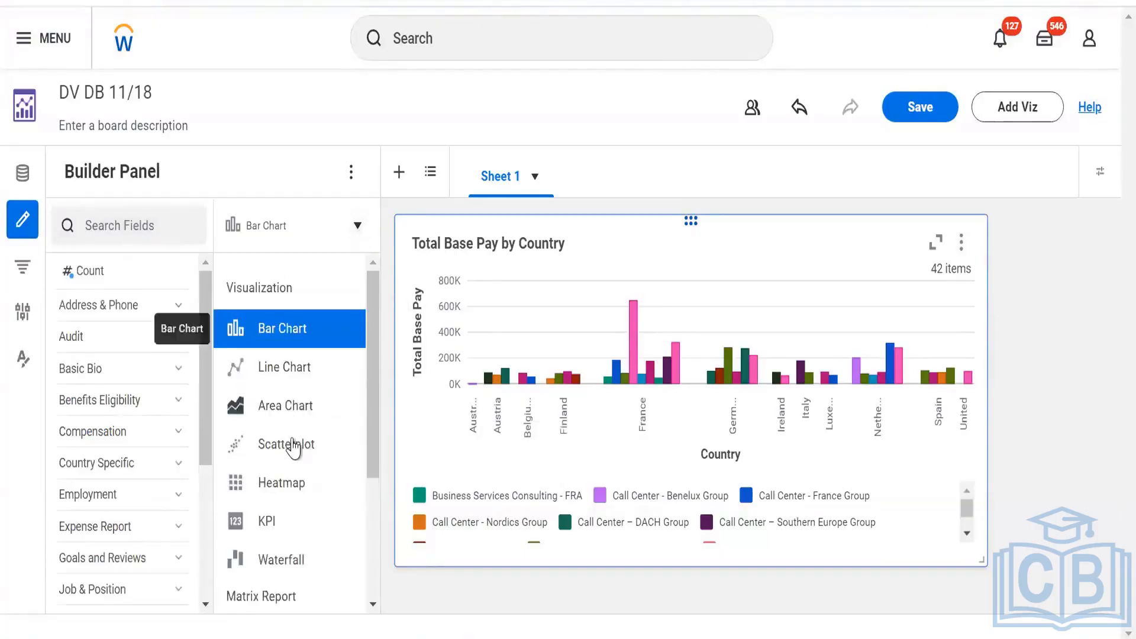
scroll(292, 446, "down", 3)
left_click(272, 577)
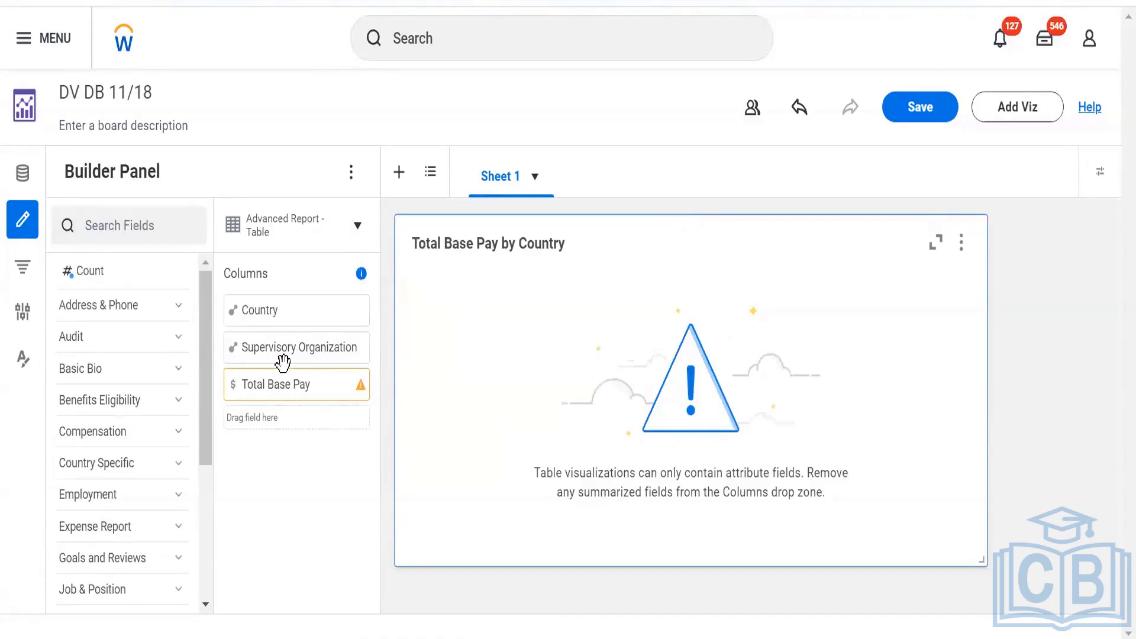
mouse_move(275, 385)
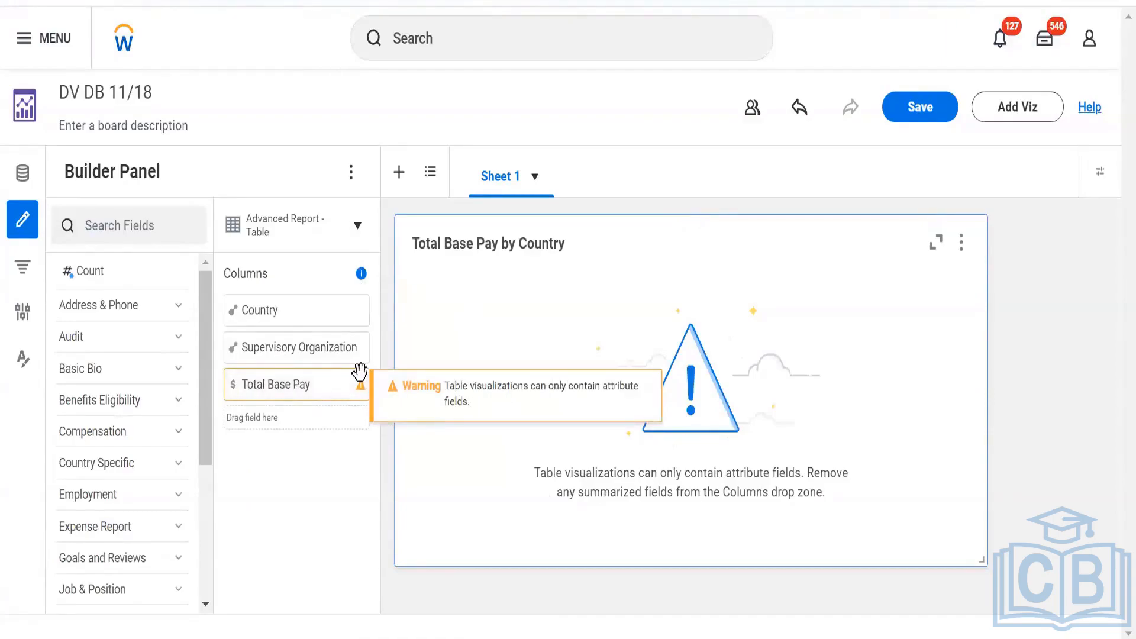
mouse_move(359, 380)
mouse_move(266, 362)
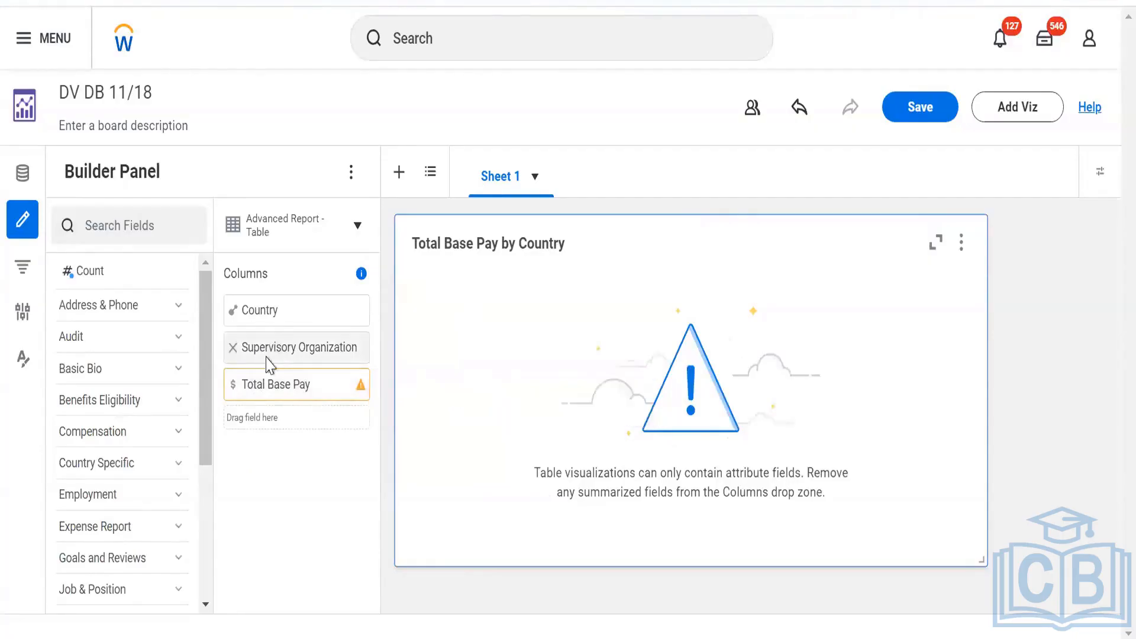
Remove the Supervisory Organization and Total Base Pay fields from the table's columns.
left_click(233, 347)
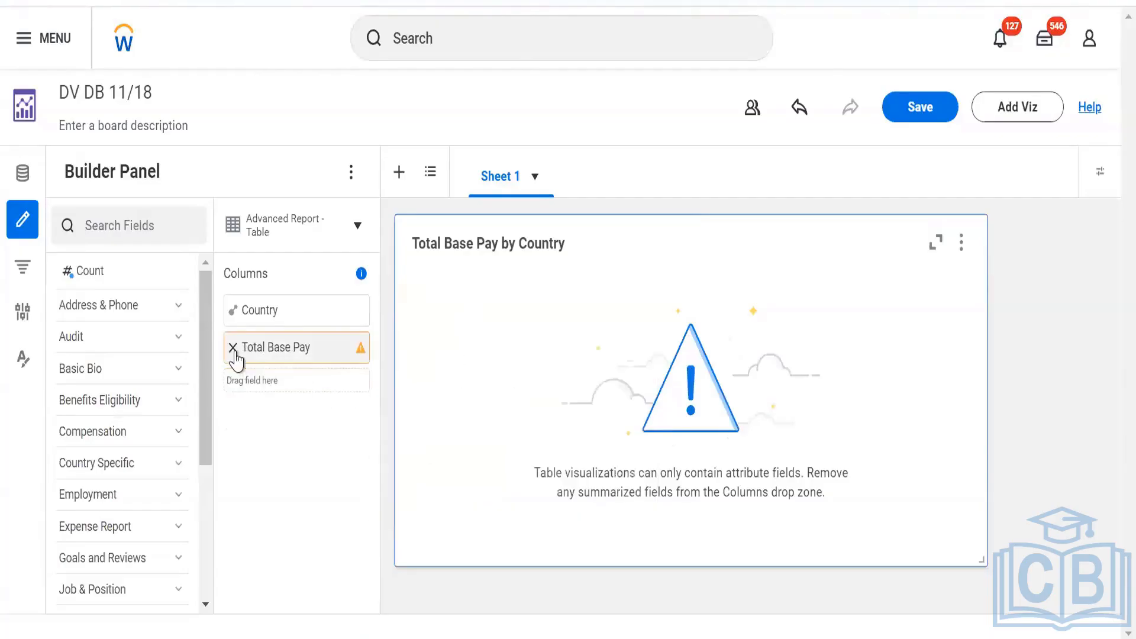
mouse_move(237, 355)
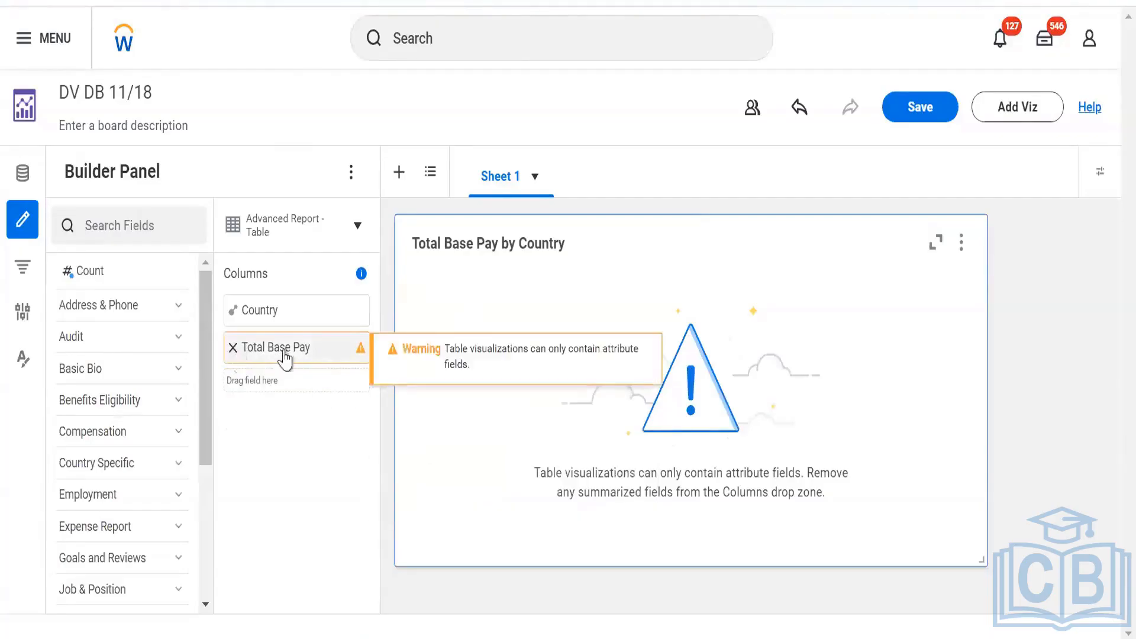
left_click(233, 348)
Search the available fields for "total base" and check the descriptions of the matching fields.
left_click(122, 228)
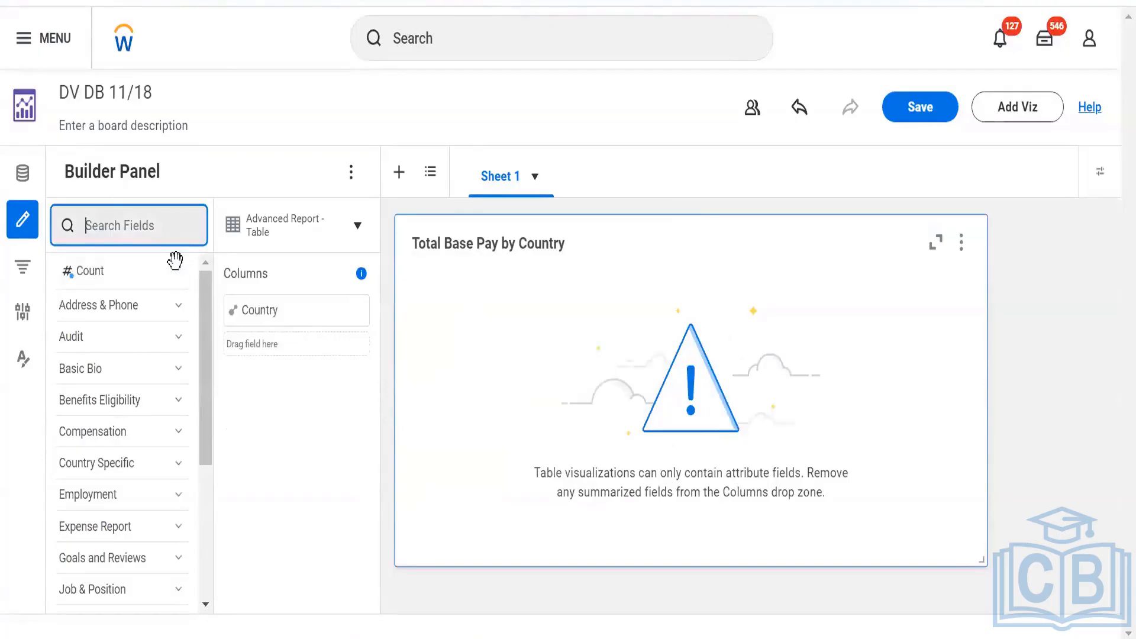
type("toal")
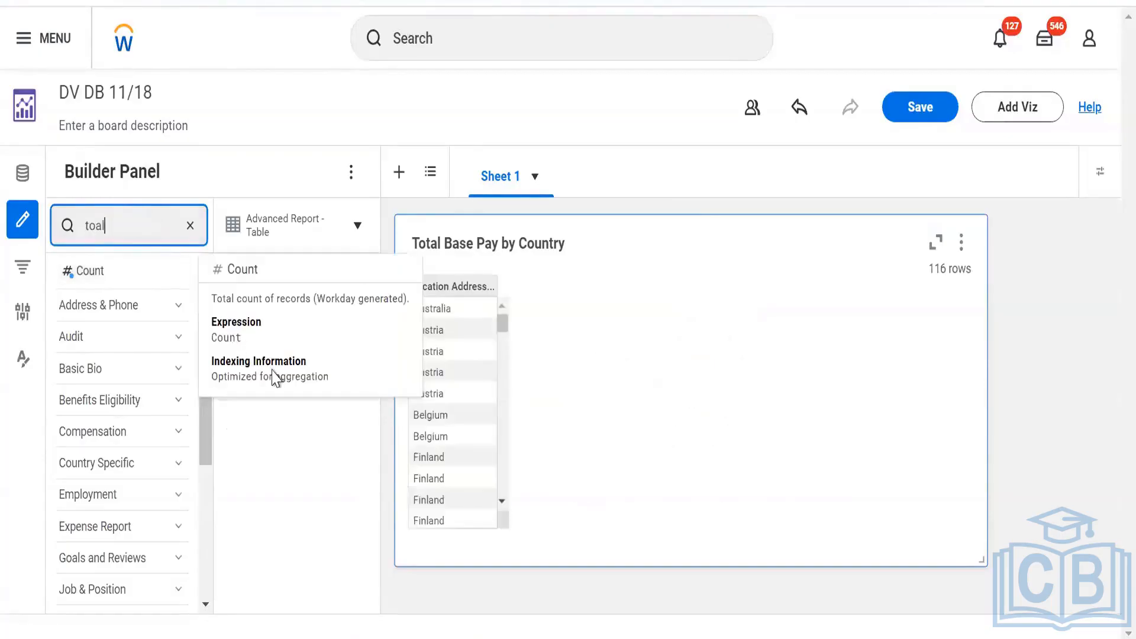
key("BackSpace")
key("BackSpace")
type("ta")
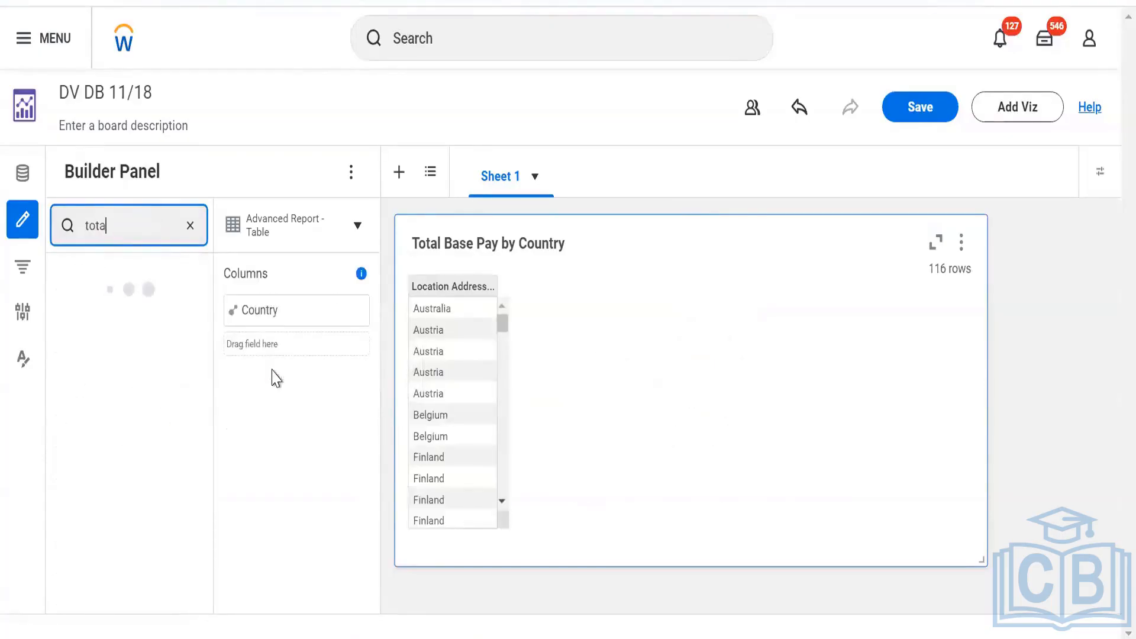
type("l base")
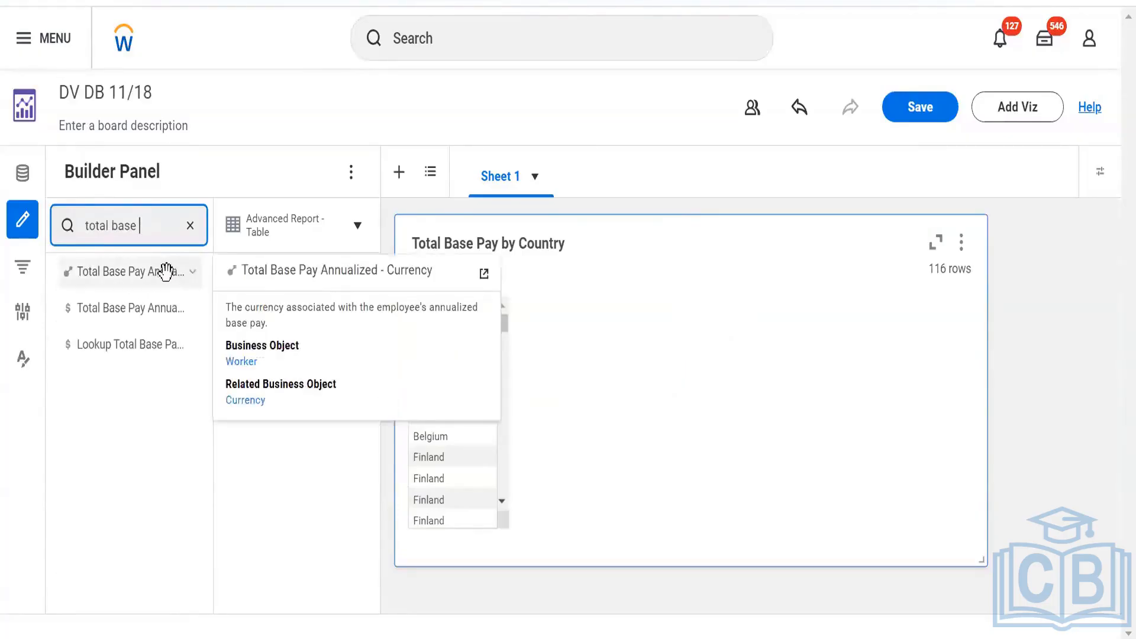
mouse_move(166, 308)
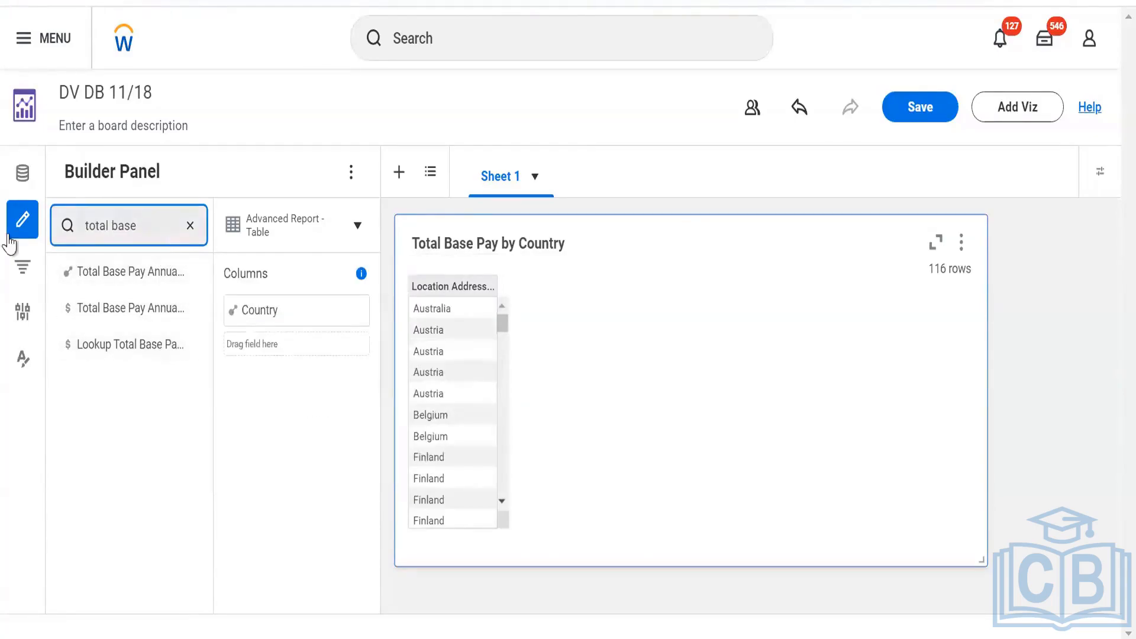
Replace the field search with "total amount" to find the annualized base pay amount field.
key("ctrl+a")
key("BackSpace")
type("amoun")
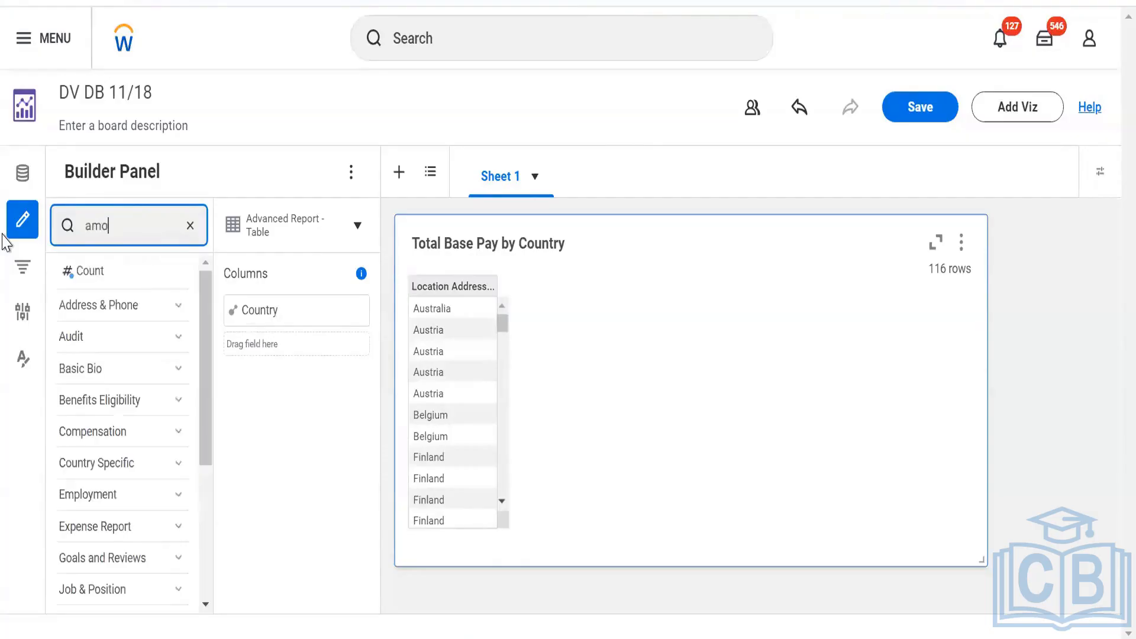
key("BackSpace")
key("BackSpace")
key("BackSpace")
key("BackSpace")
key("BackSpace")
type("total amount")
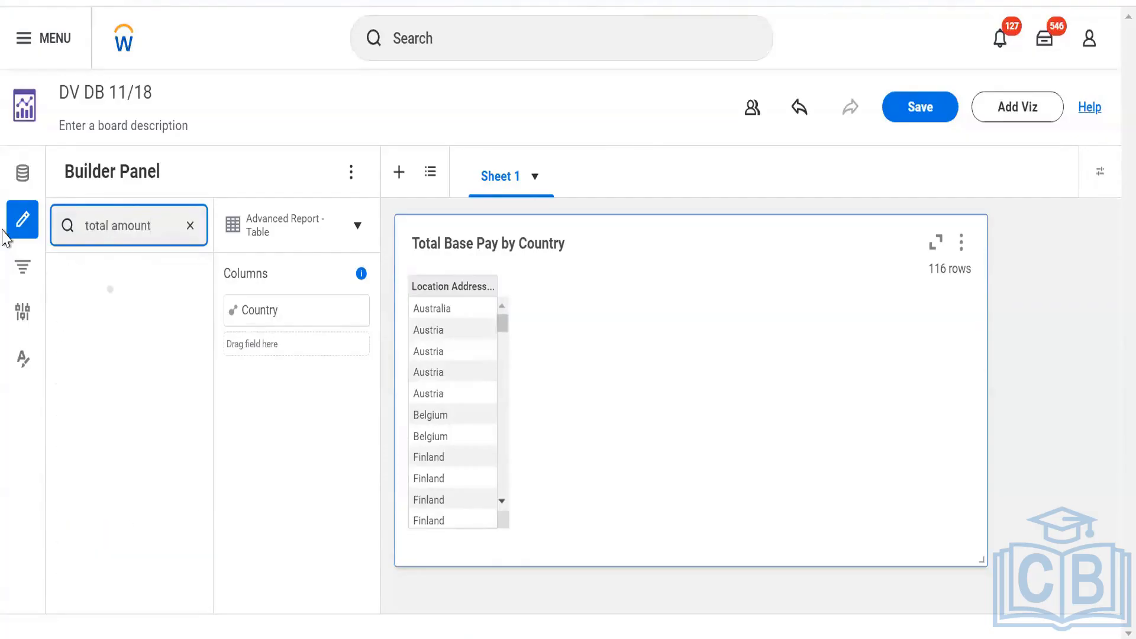
mouse_move(121, 263)
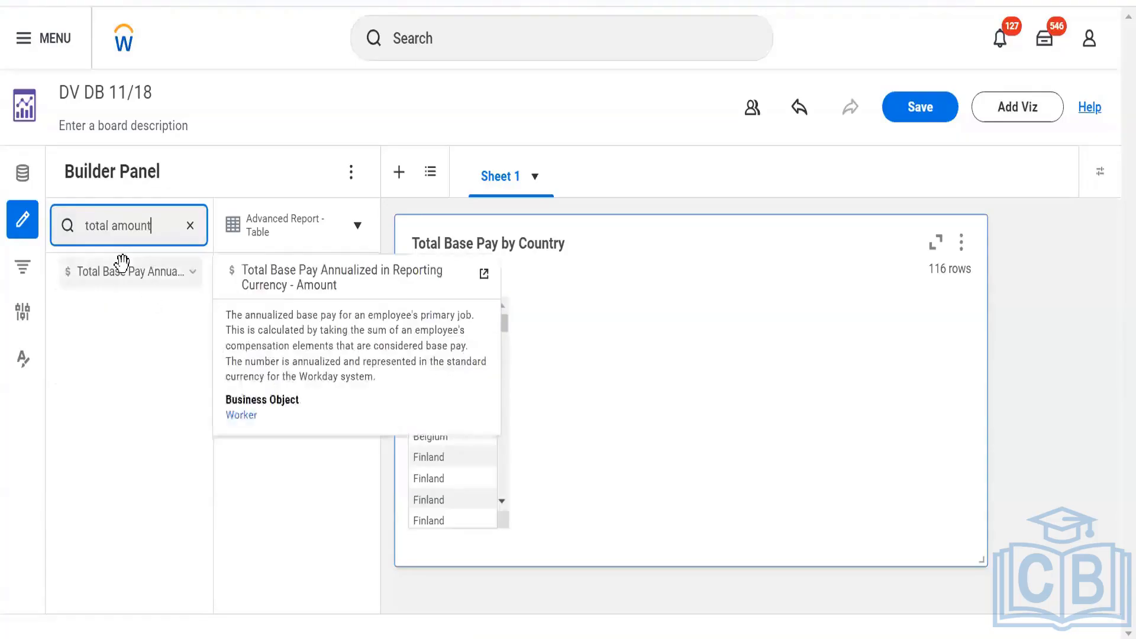
Try the SUM aggregation as a column, and add Total Base Pay Annualized in Reporting Currency - Amount itself to the table's columns.
left_click(196, 271)
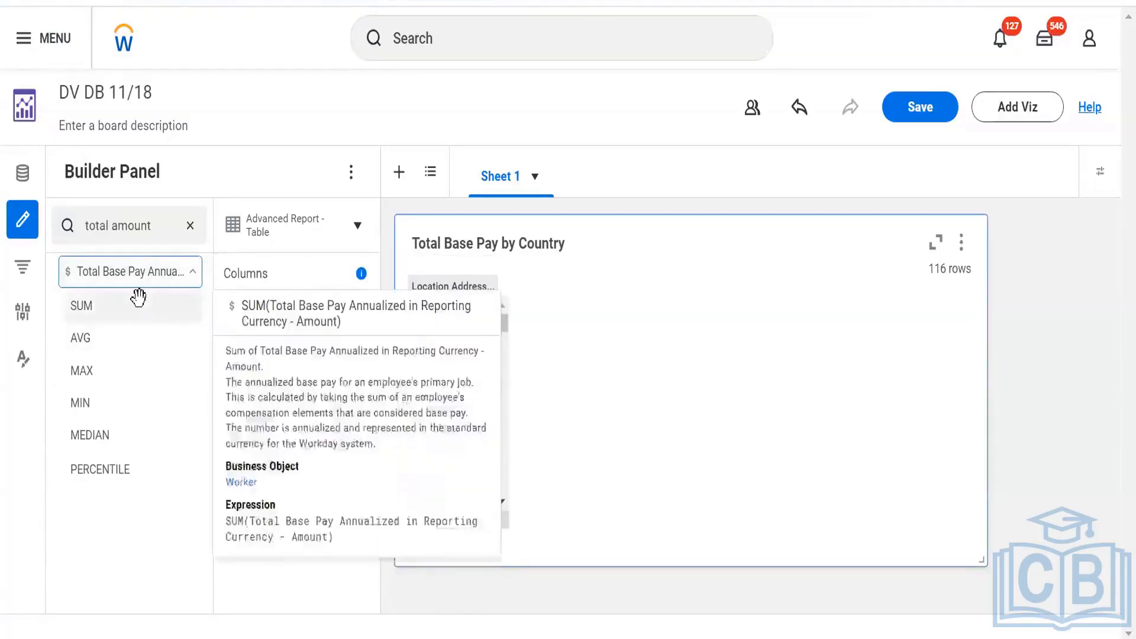
left_click_drag(137, 296, 127, 331)
left_click_drag(258, 355, 290, 338)
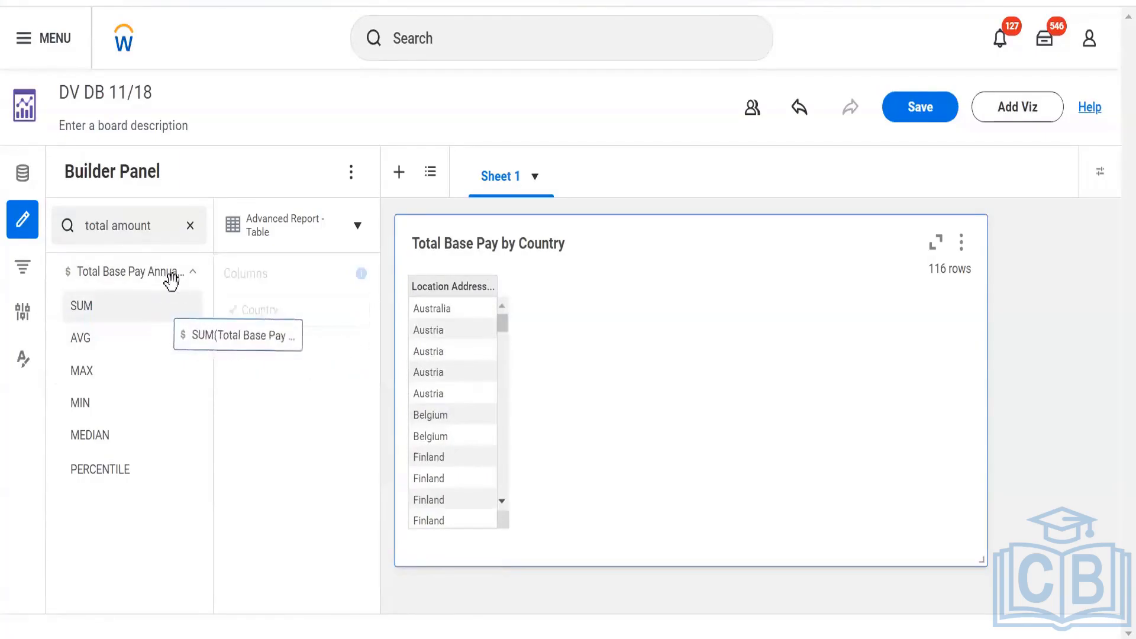
left_click_drag(182, 274, 314, 353)
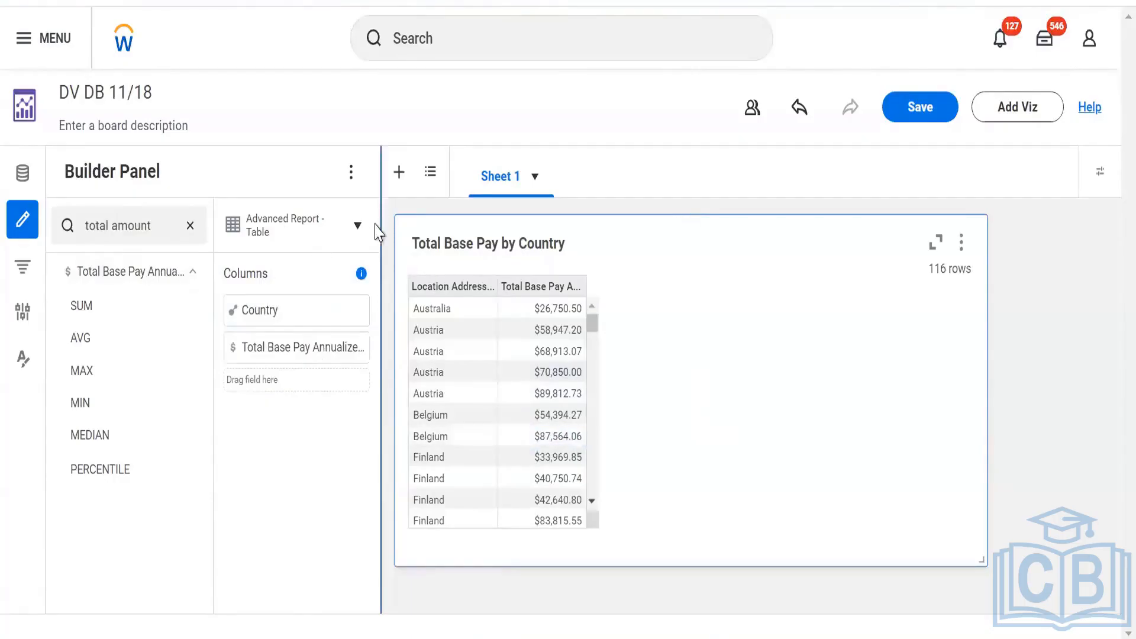
Try the Matrix Report donut chart for the visualization and change it to a bar chart.
left_click(358, 226)
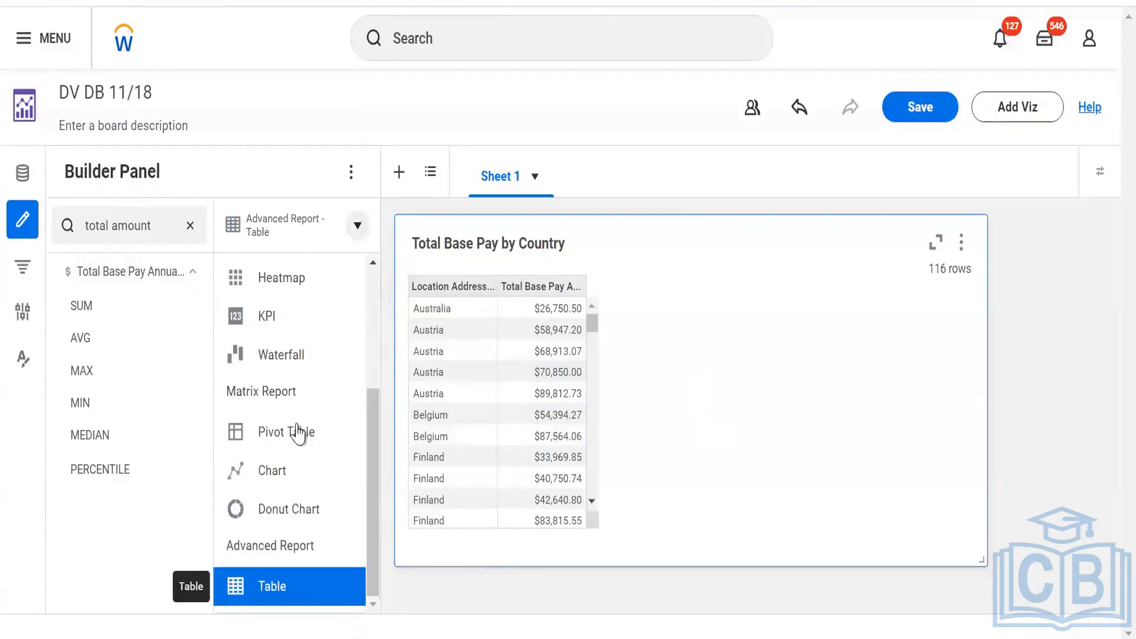
left_click(285, 523)
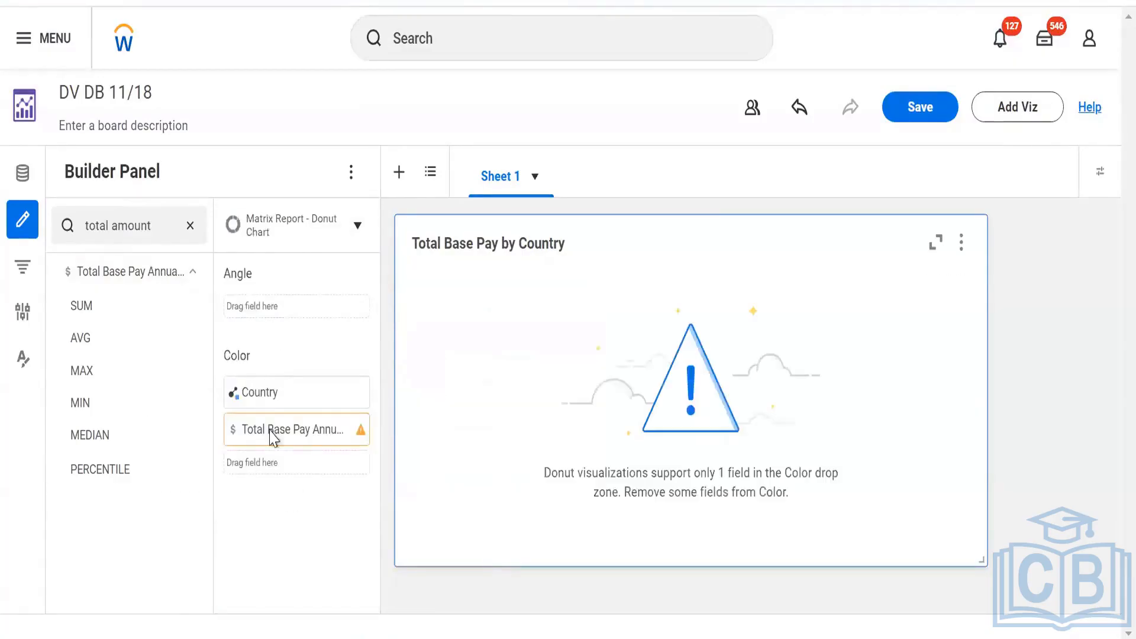
left_click(359, 228)
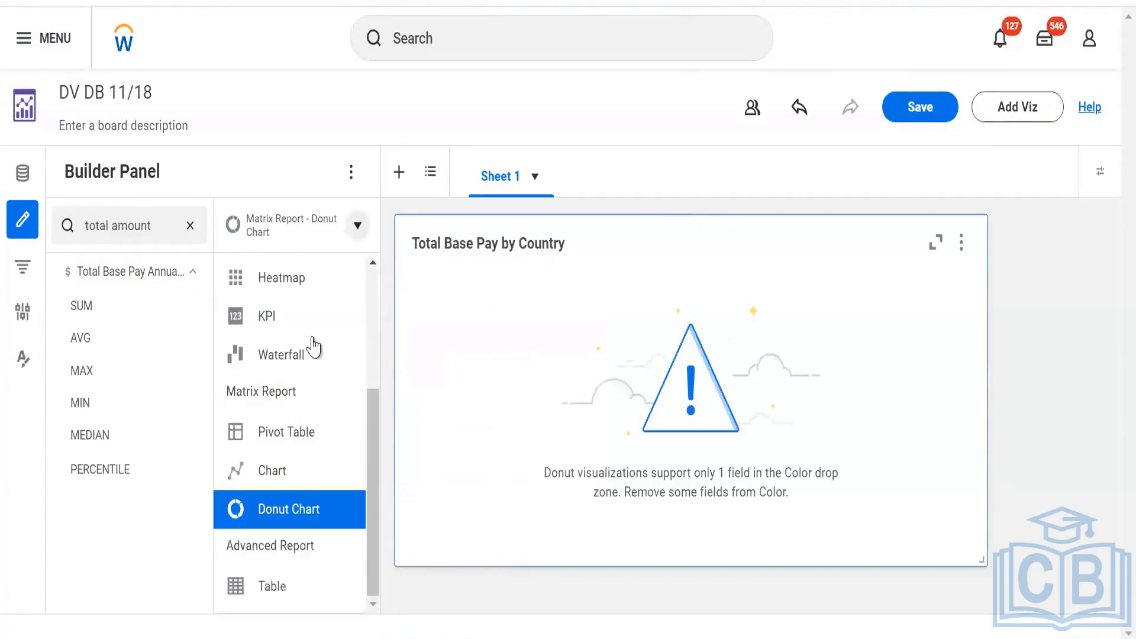
scroll(304, 327, "up", 3)
left_click(303, 329)
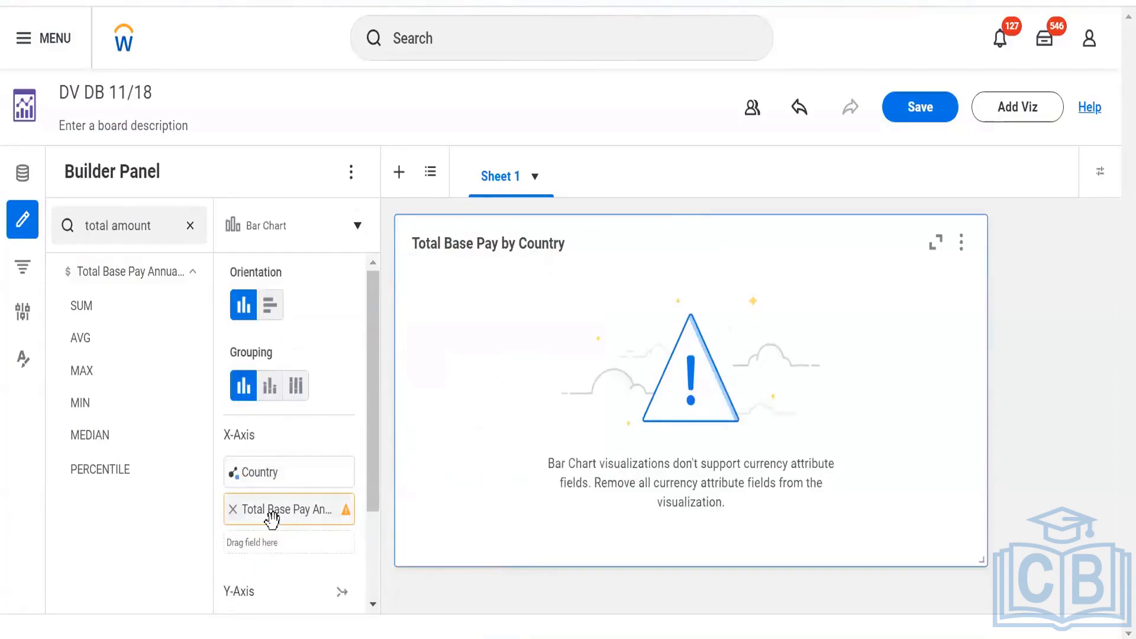
Try to move the Total Base Pay Annualized field from the X-Axis to the Y-Axis.
scroll(278, 509, "down", 3)
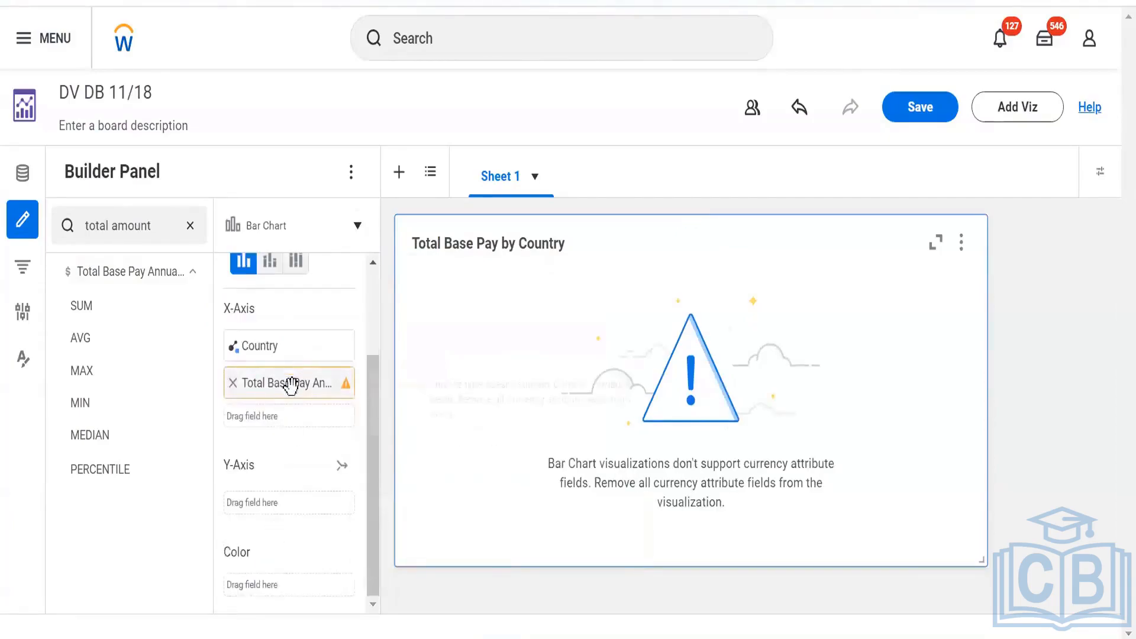
left_click_drag(290, 386, 299, 507)
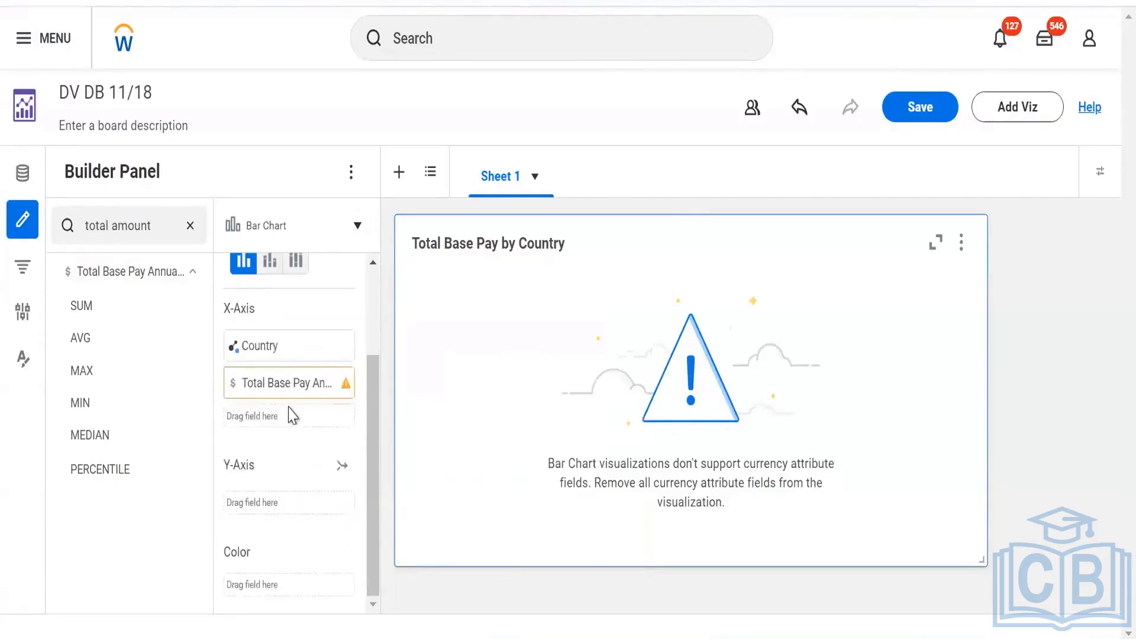
left_click_drag(289, 381, 294, 508)
Search the fields for "total base" and remove Total Base Pay Annualized from the bar chart's X-Axis, leaving only Country.
left_click(157, 239)
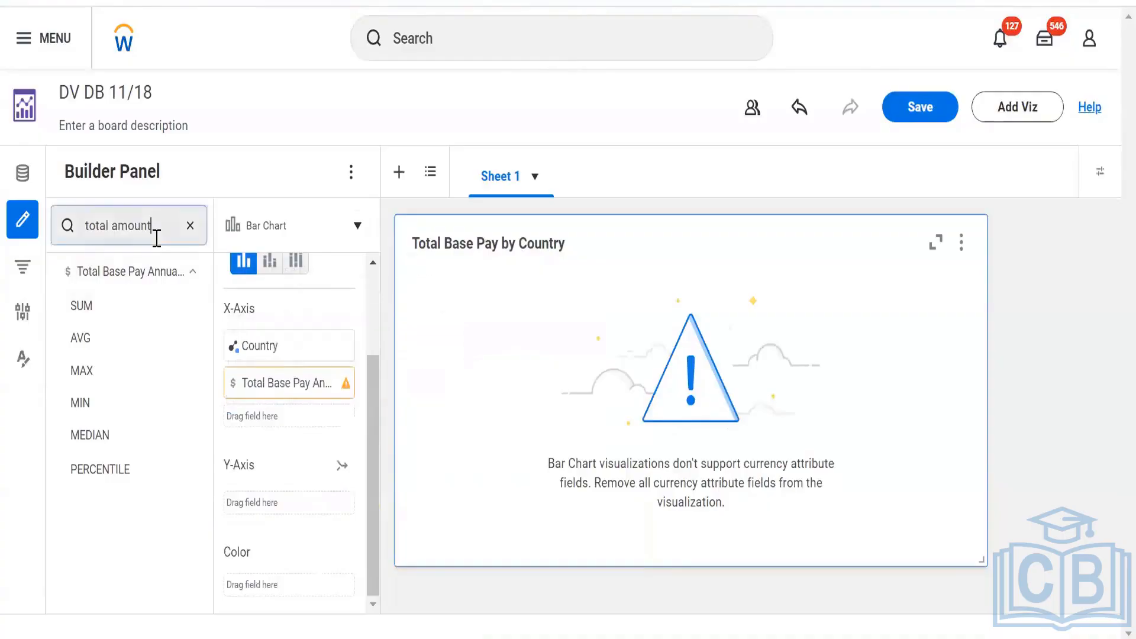
key("Return")
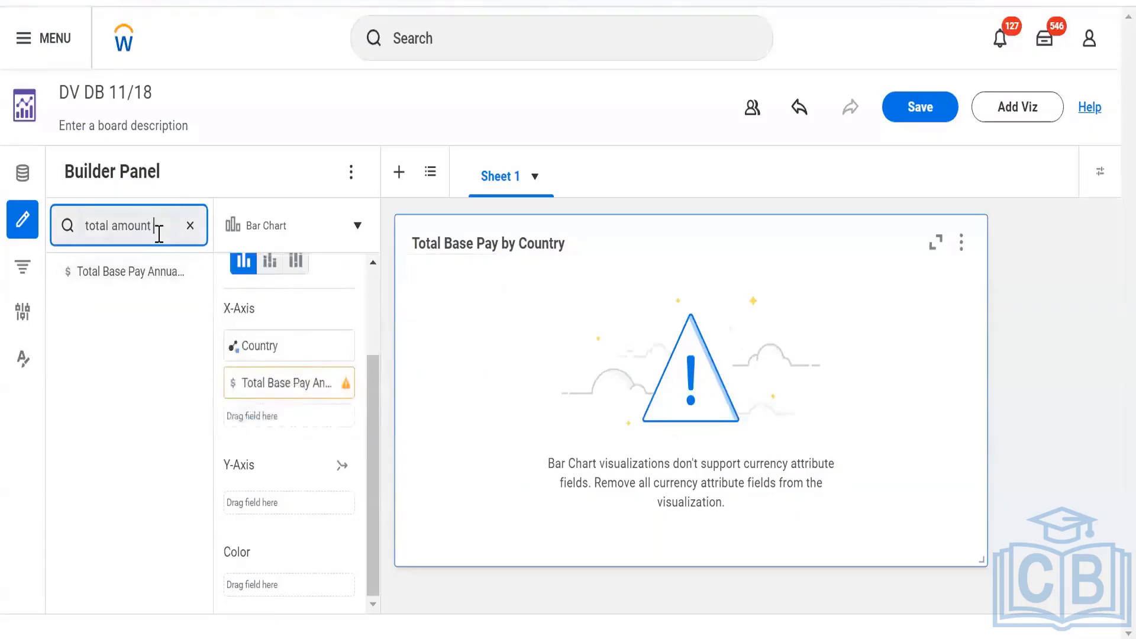
key("ctrl+a")
type("tot")
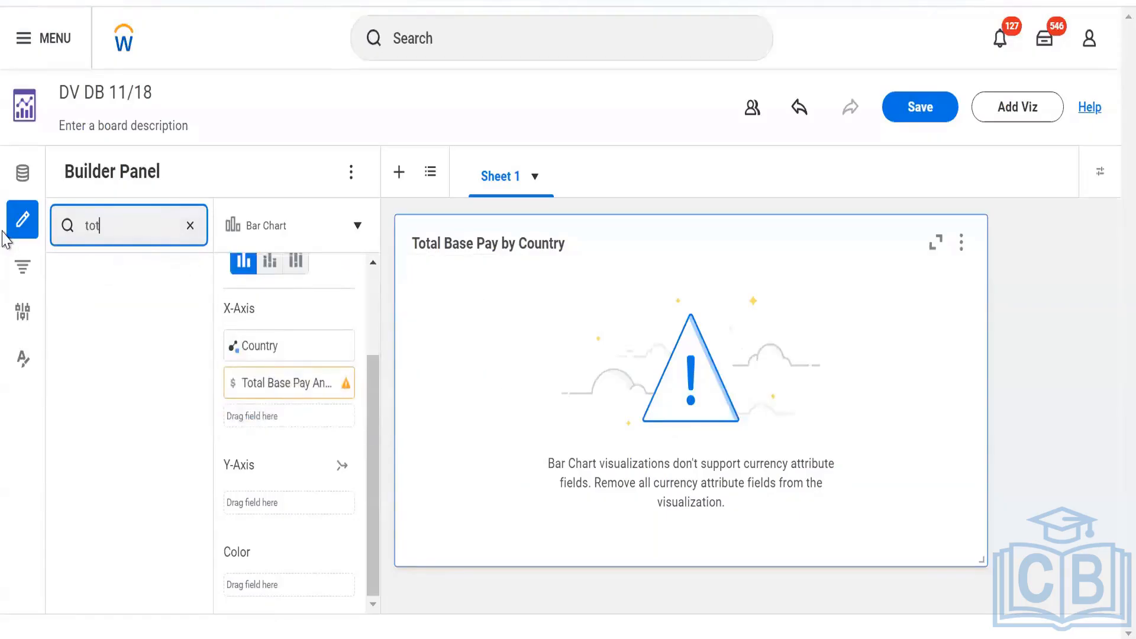
type("al base")
mouse_move(165, 274)
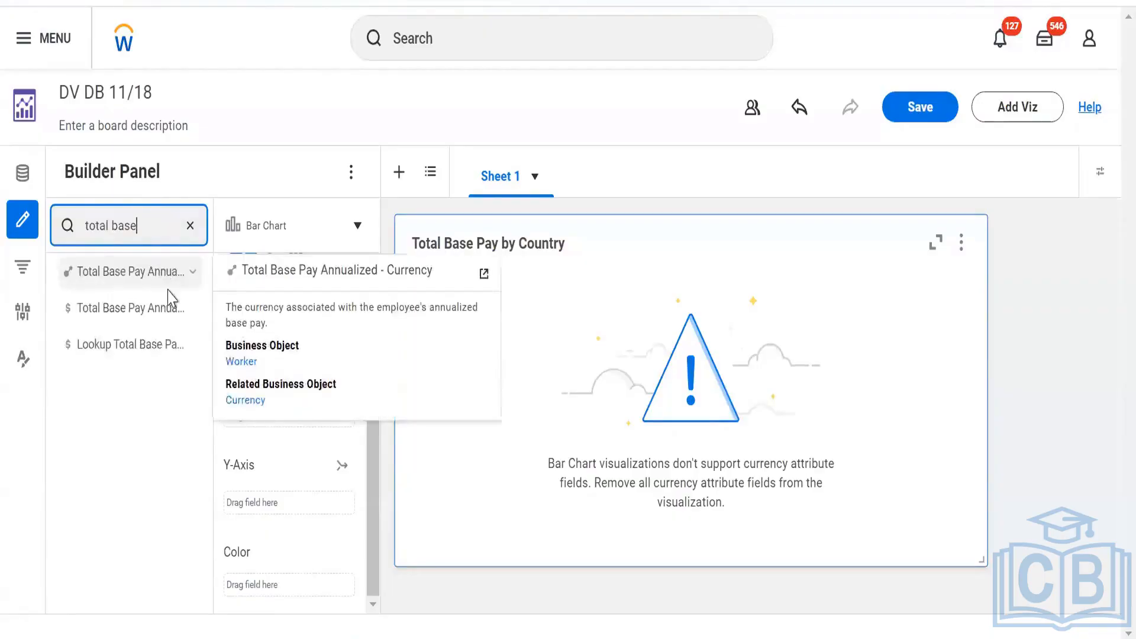
mouse_move(165, 294)
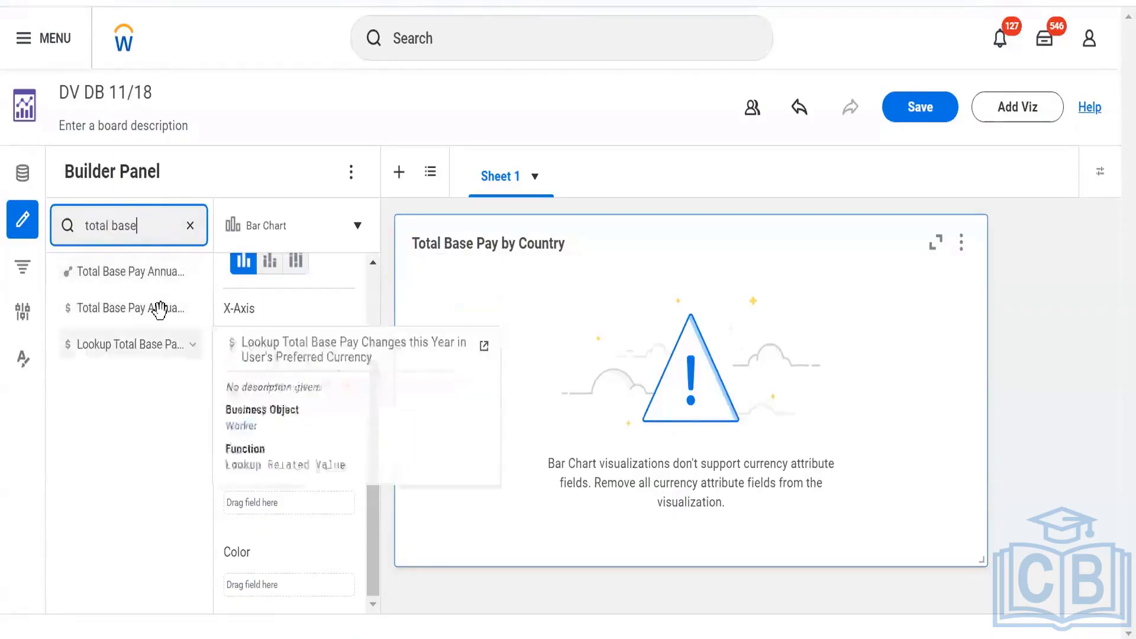
left_click_drag(130, 308, 251, 390)
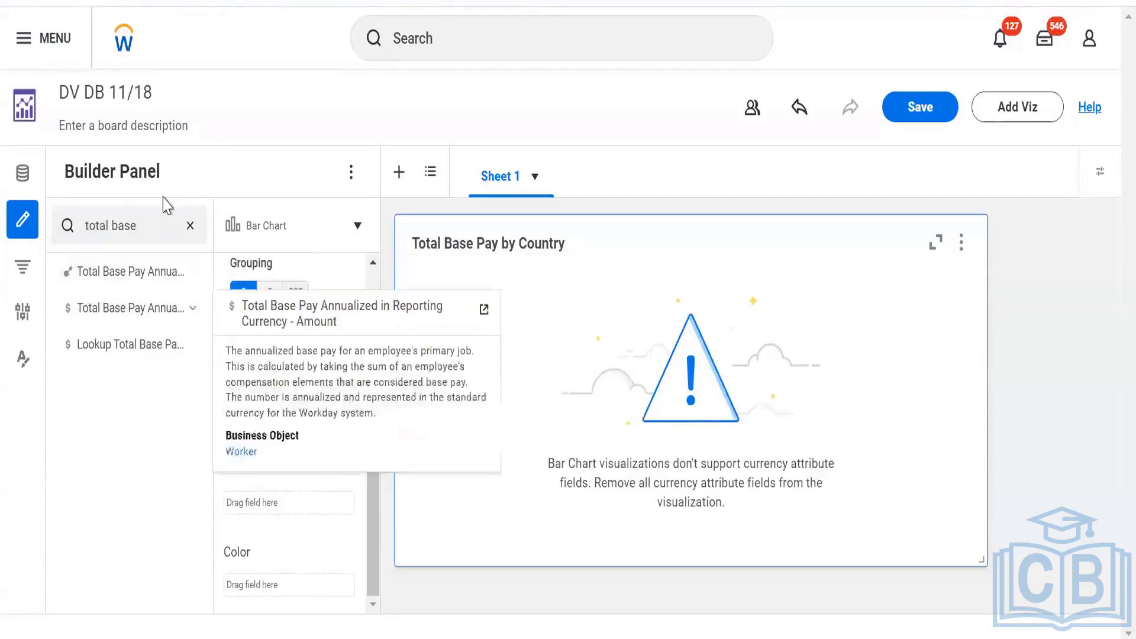
Clear the field search and turn off the option to show only curated fields.
left_click(139, 227)
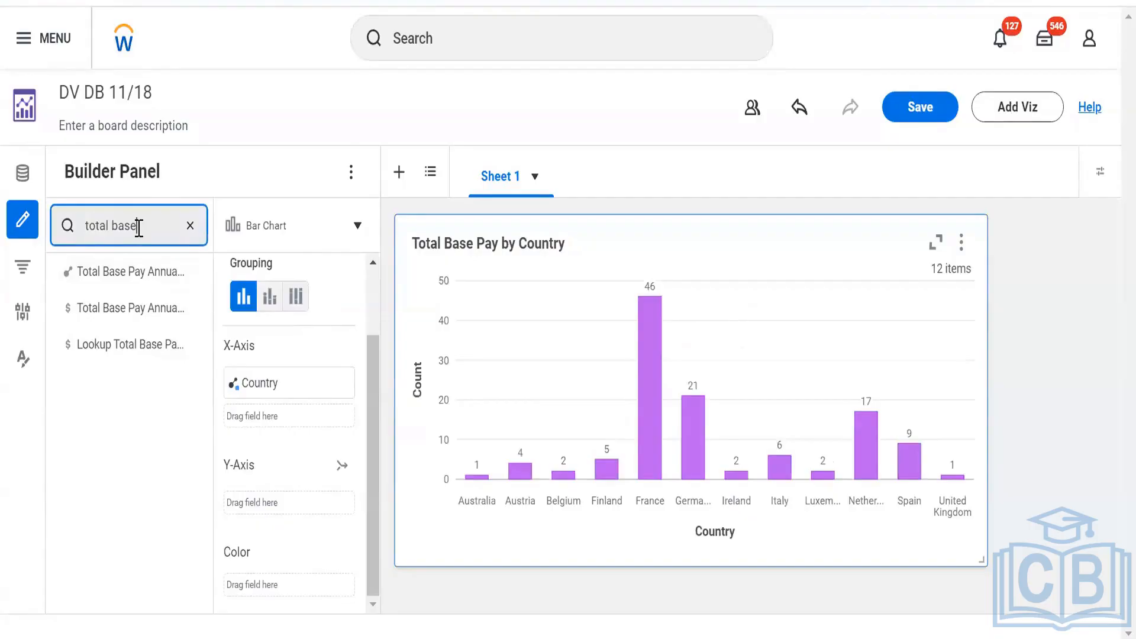
mouse_move(292, 382)
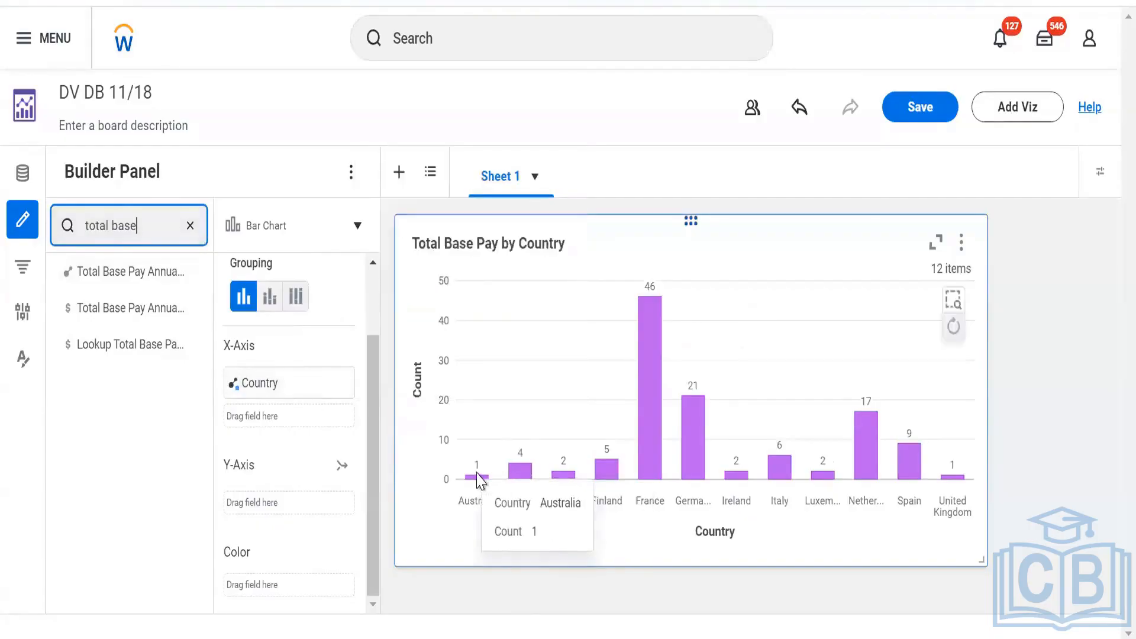
mouse_move(658, 372)
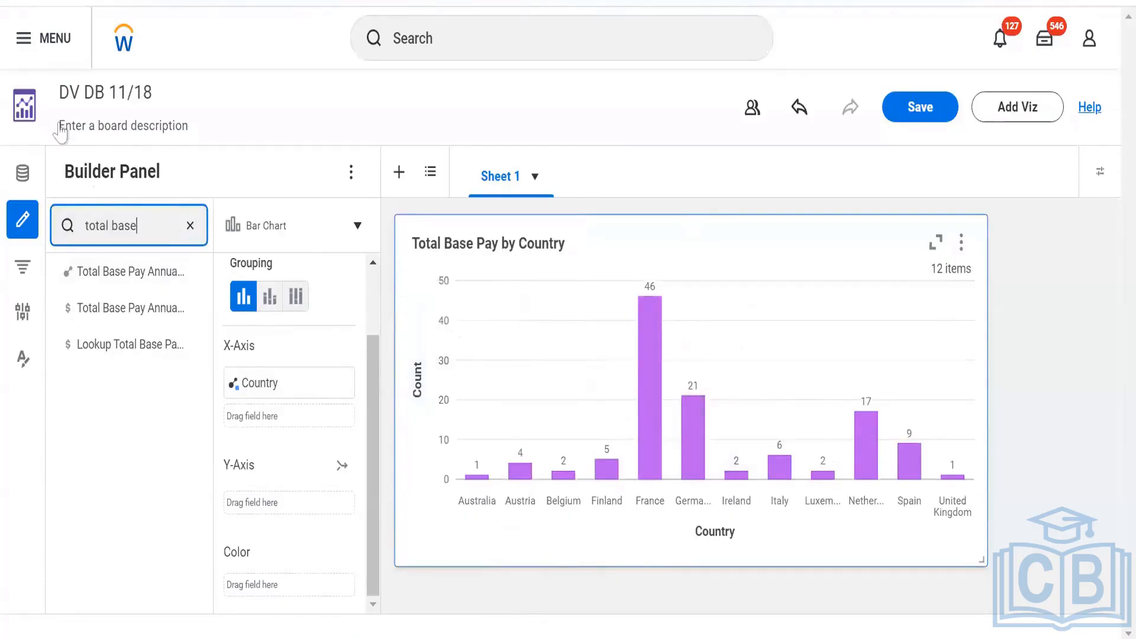
mouse_move(136, 267)
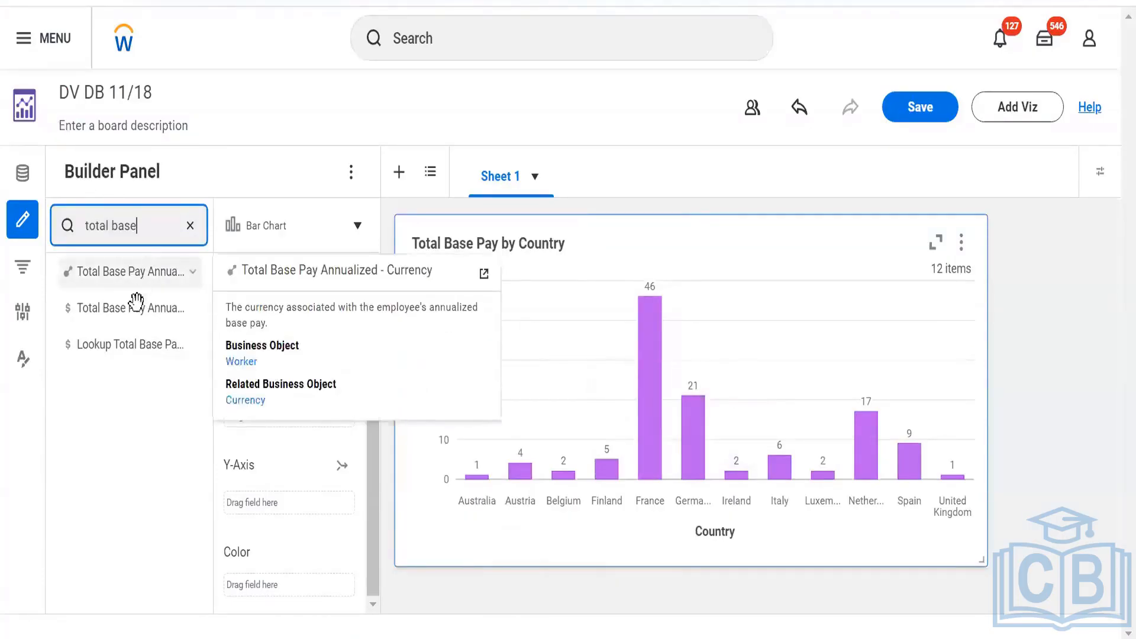
key("ctrl+a")
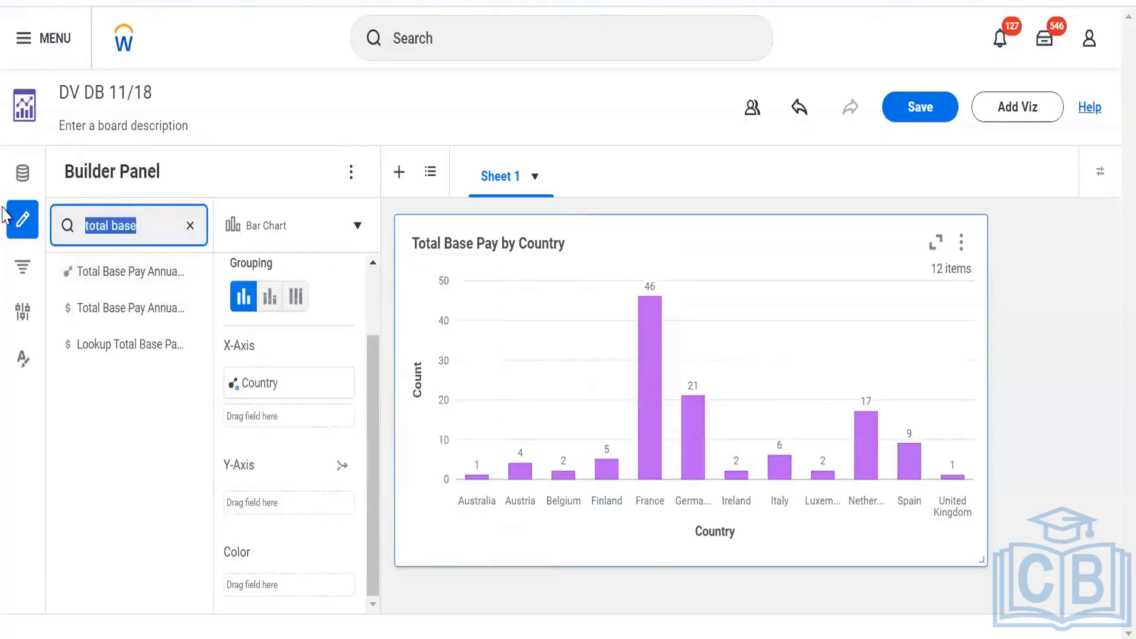
key("BackSpace")
left_click(360, 178)
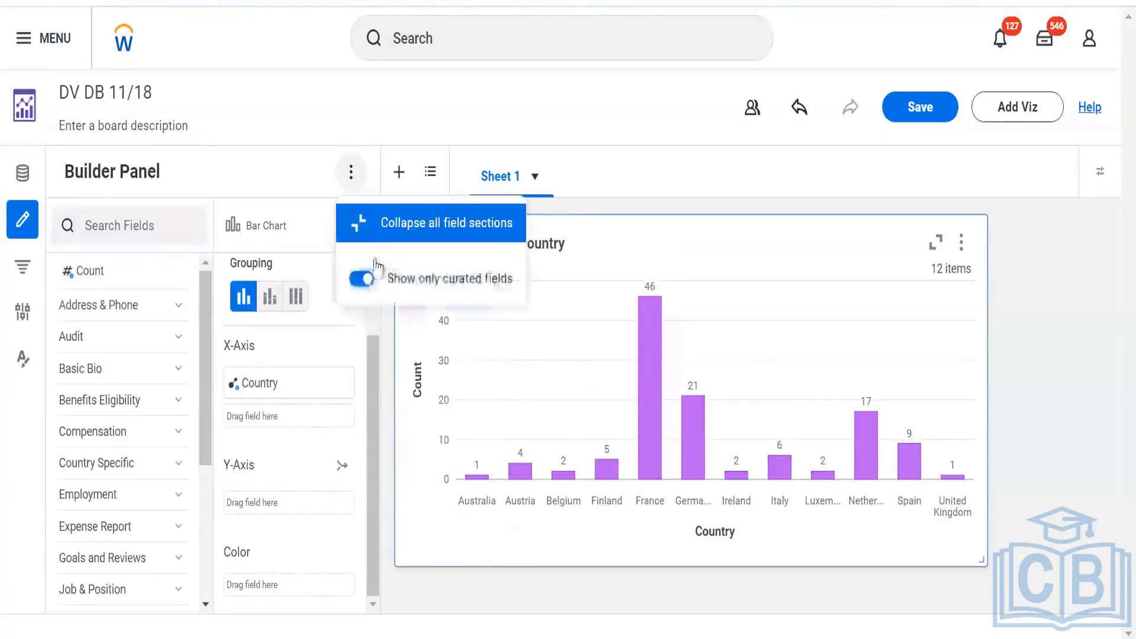
left_click(362, 278)
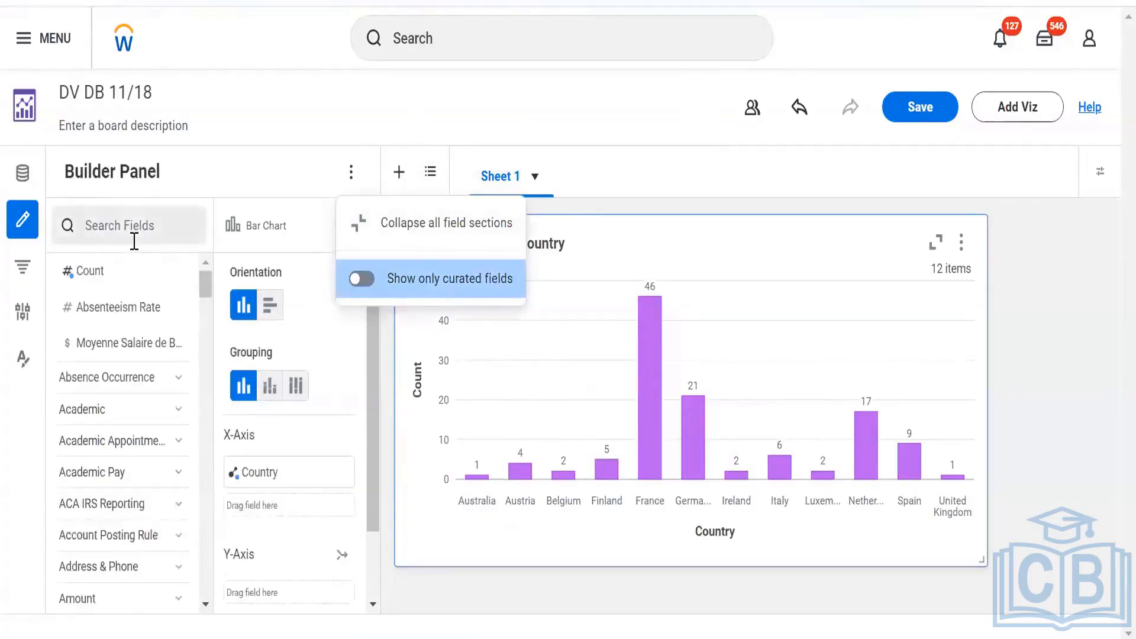
Search the full field list for "total base pay amoun" and check the Total Base Pay - Amount description.
left_click(134, 241)
type("total ")
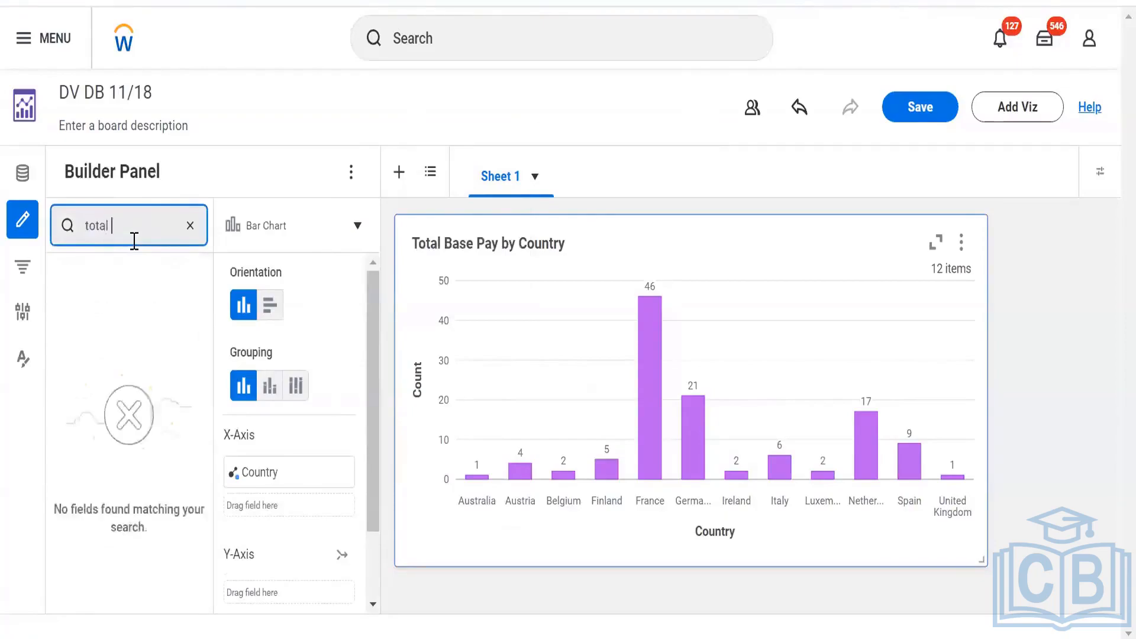
type("base pay amoun")
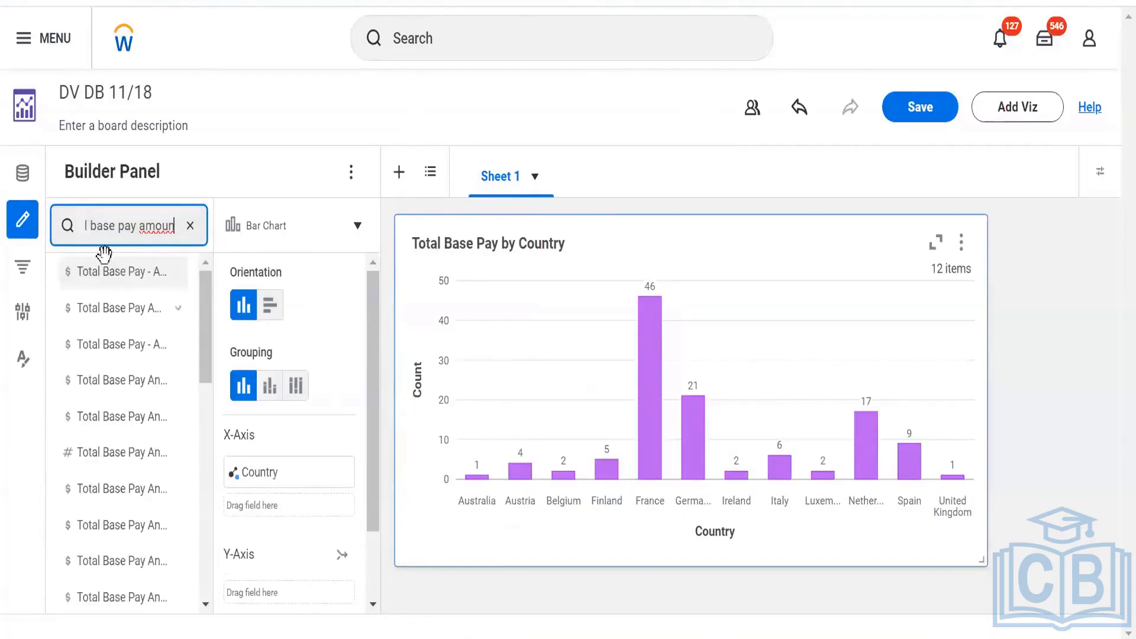
mouse_move(108, 255)
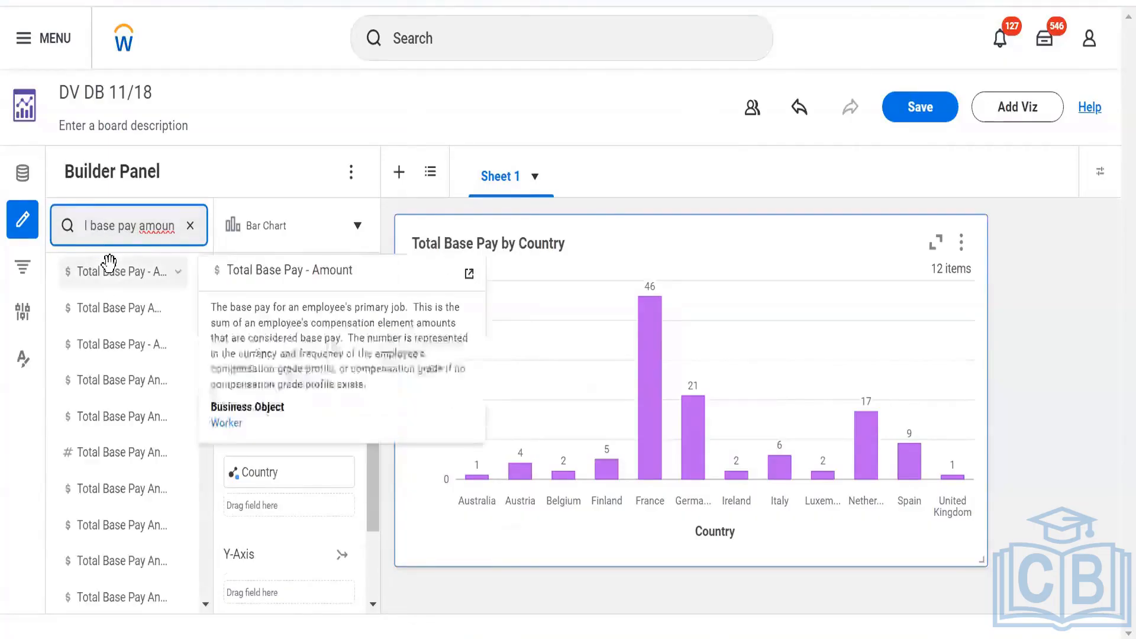
Add the SUM of Total Base Pay - Amount to the bar chart's Y-Axis.
left_click(178, 271)
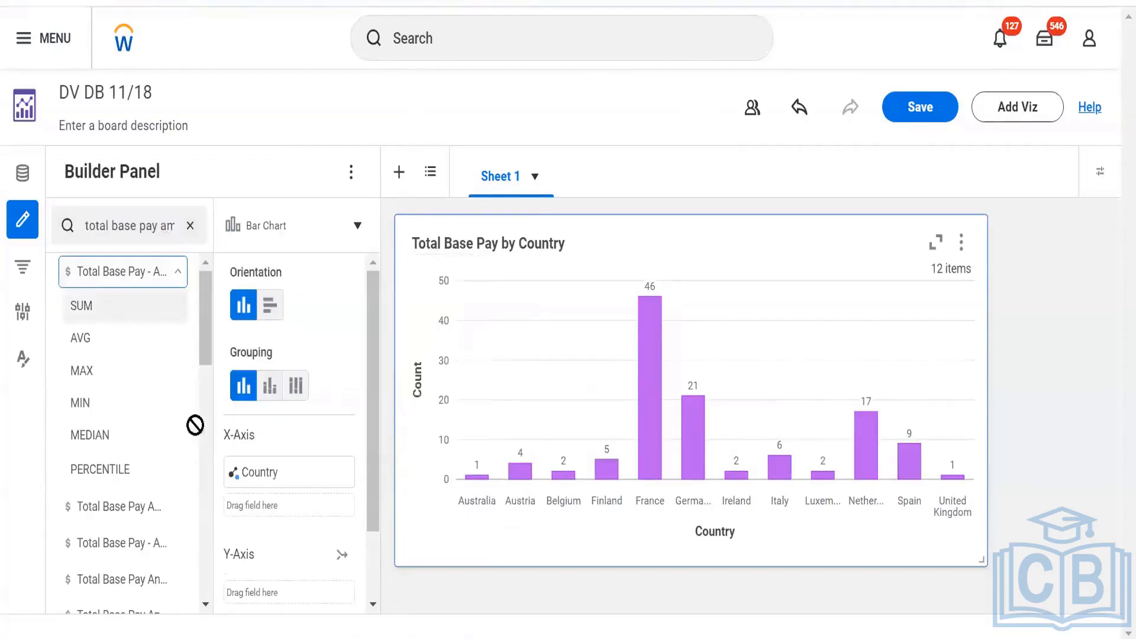
left_click_drag(195, 425, 314, 601)
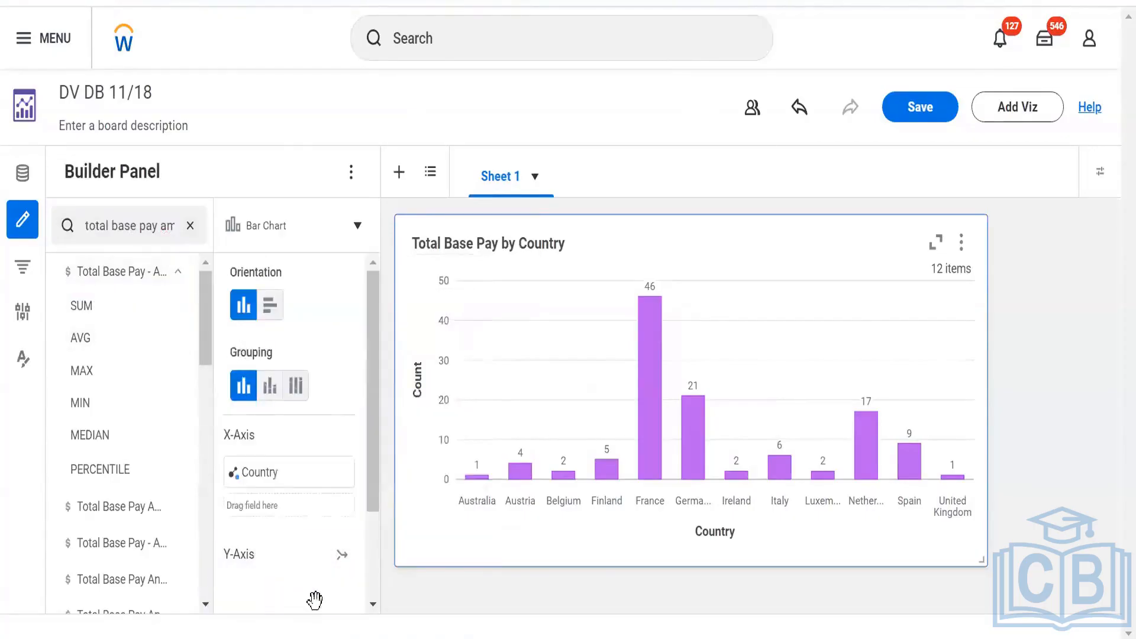
scroll(296, 568, "down", 3)
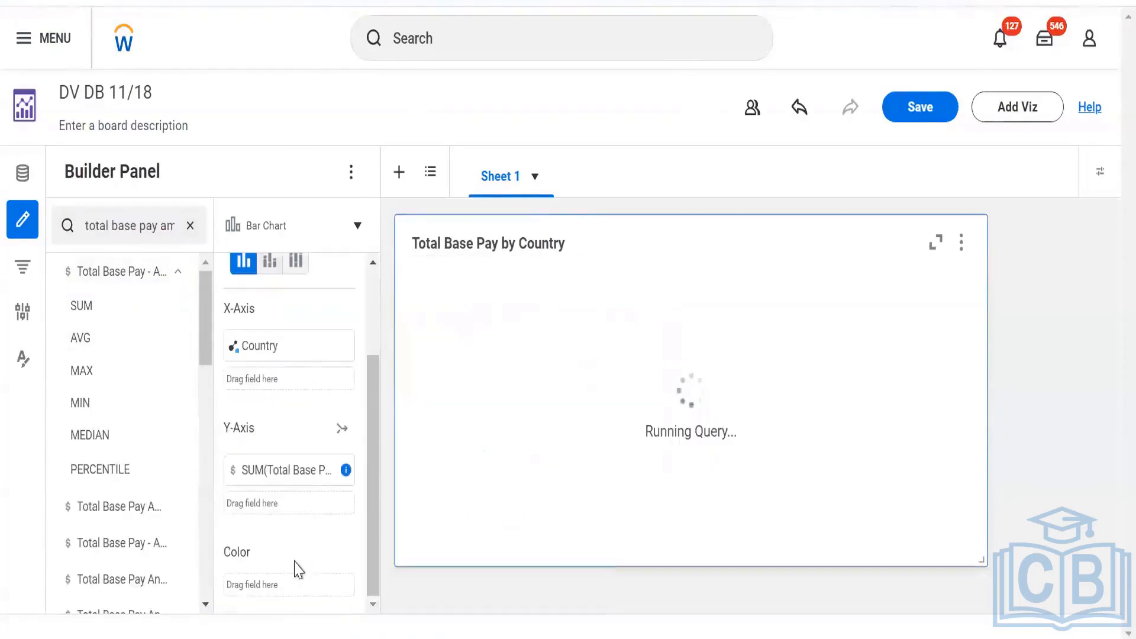
Set the Y-Axis field's display name to Total Base Pay, apply it and save the board.
mouse_move(343, 471)
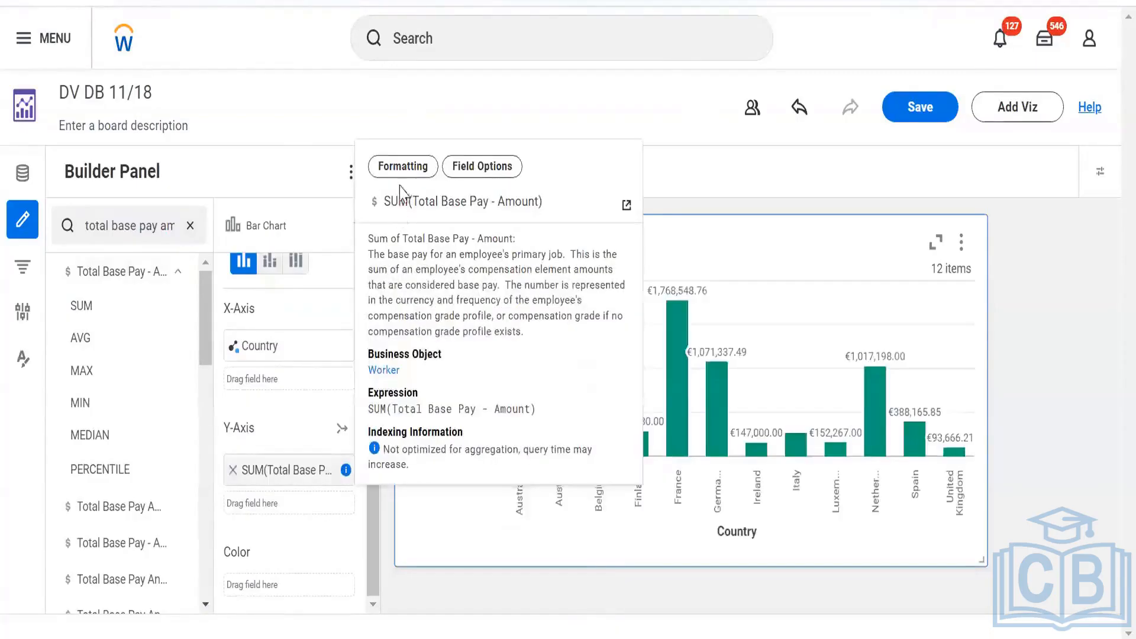
left_click(456, 168)
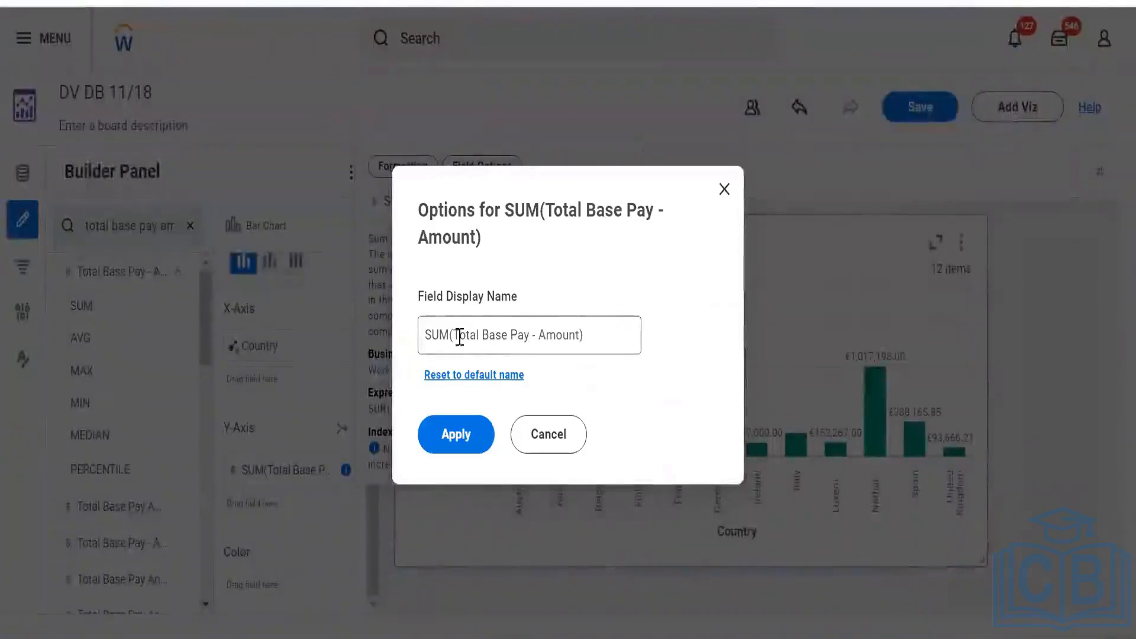
left_click(454, 335)
key("shift+Home")
key("BackSpace")
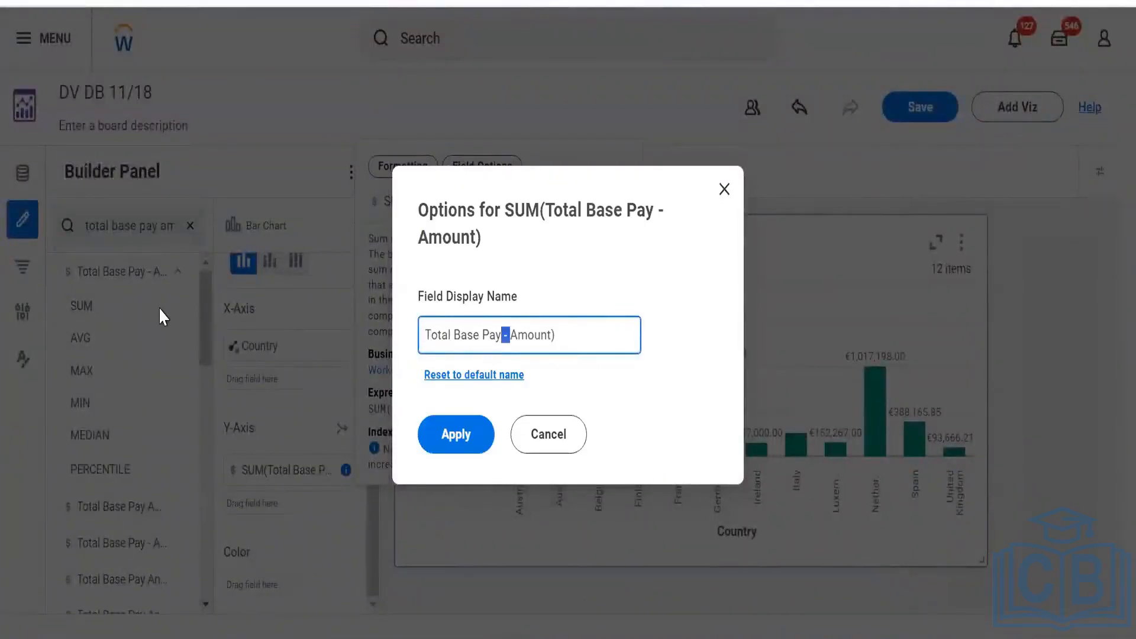
key("shift+End")
key("BackSpace")
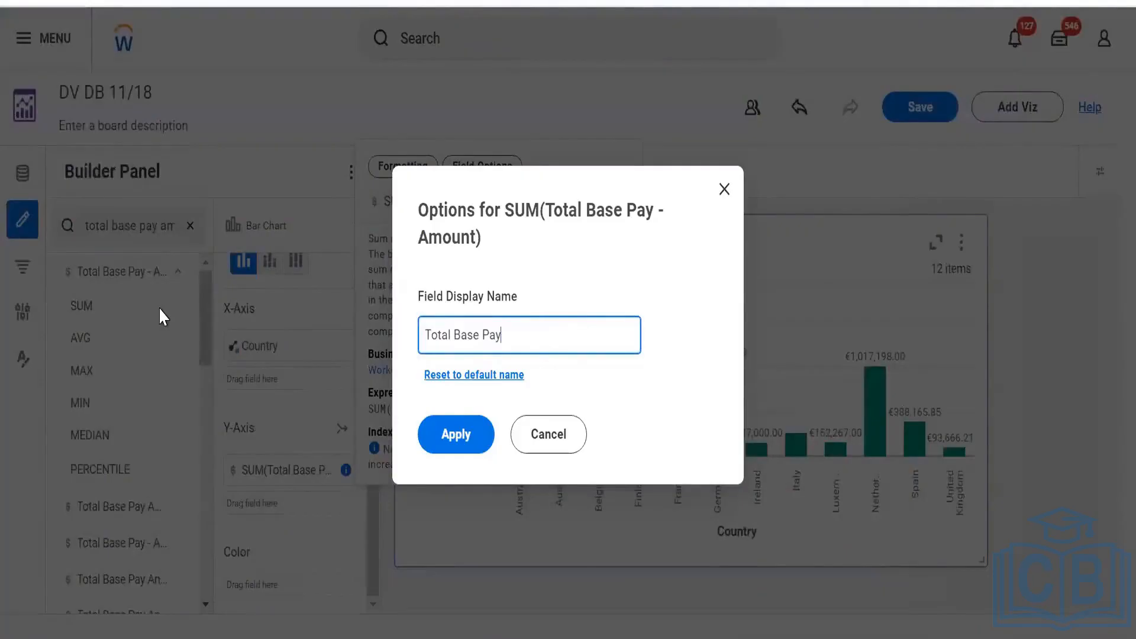
left_click(434, 441)
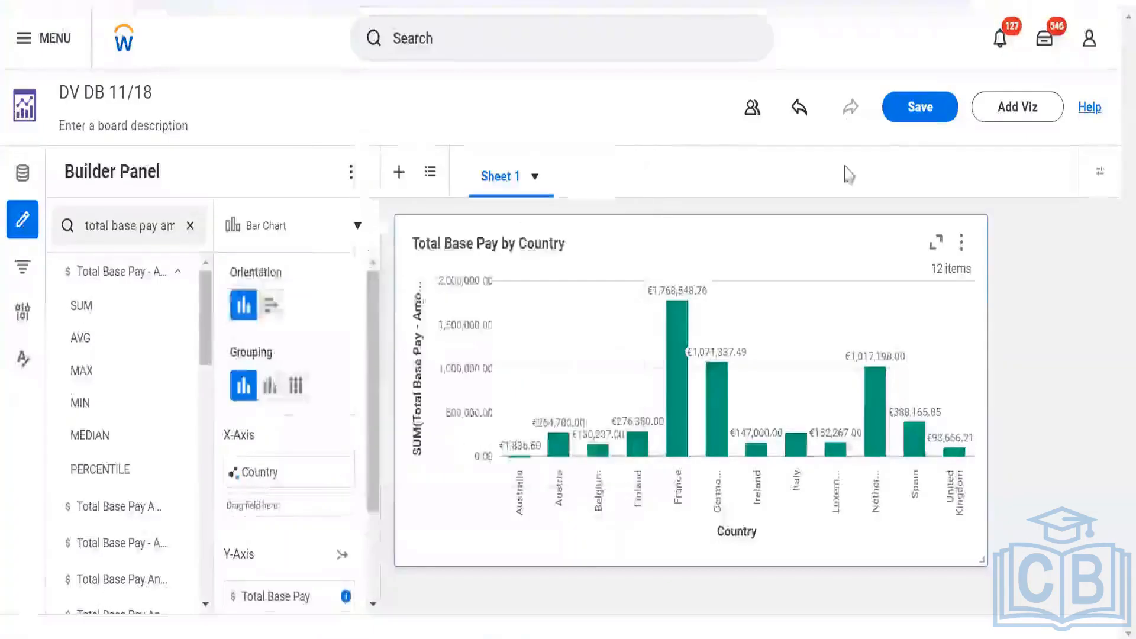
left_click(923, 103)
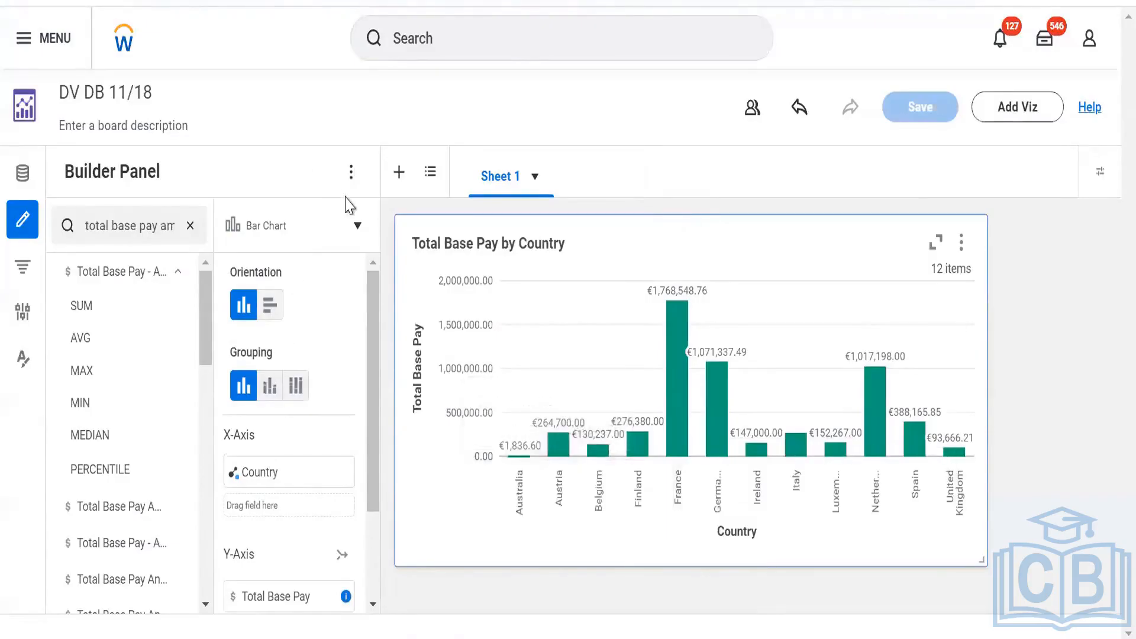
Try the viz as an Area Chart with the second grouping option, and change its type to Scatterplot.
left_click(355, 225)
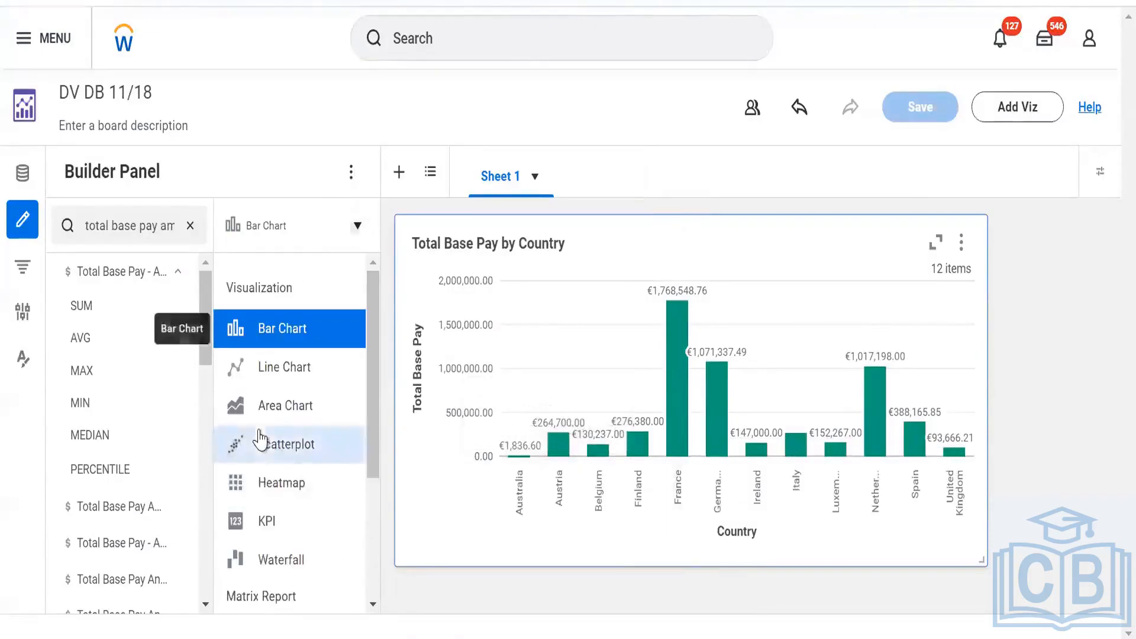
left_click(285, 402)
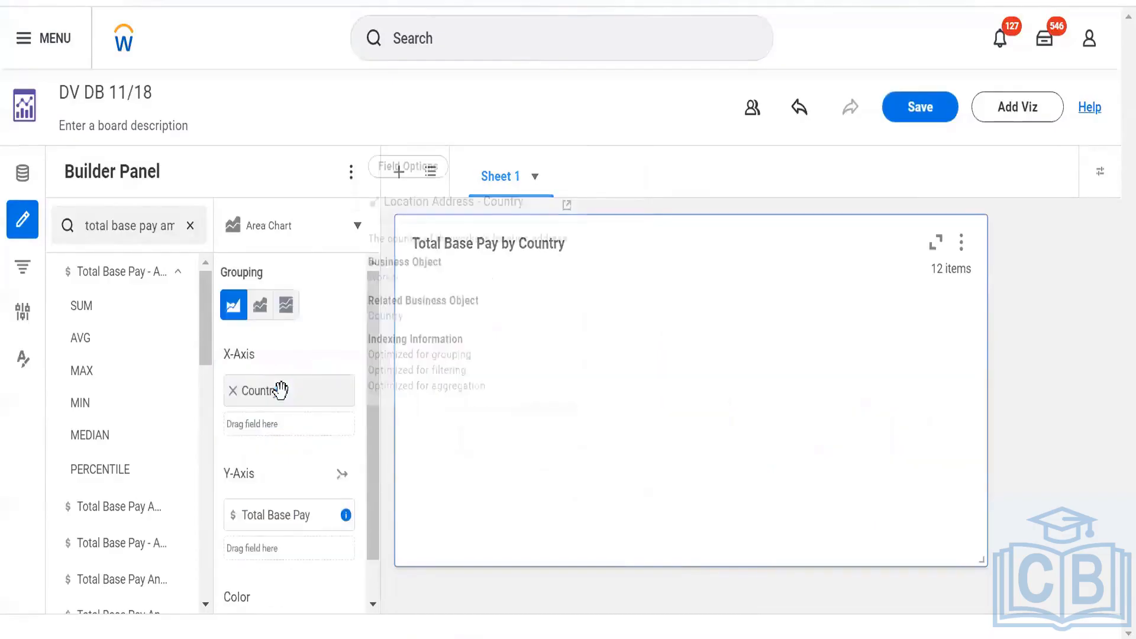
mouse_move(280, 390)
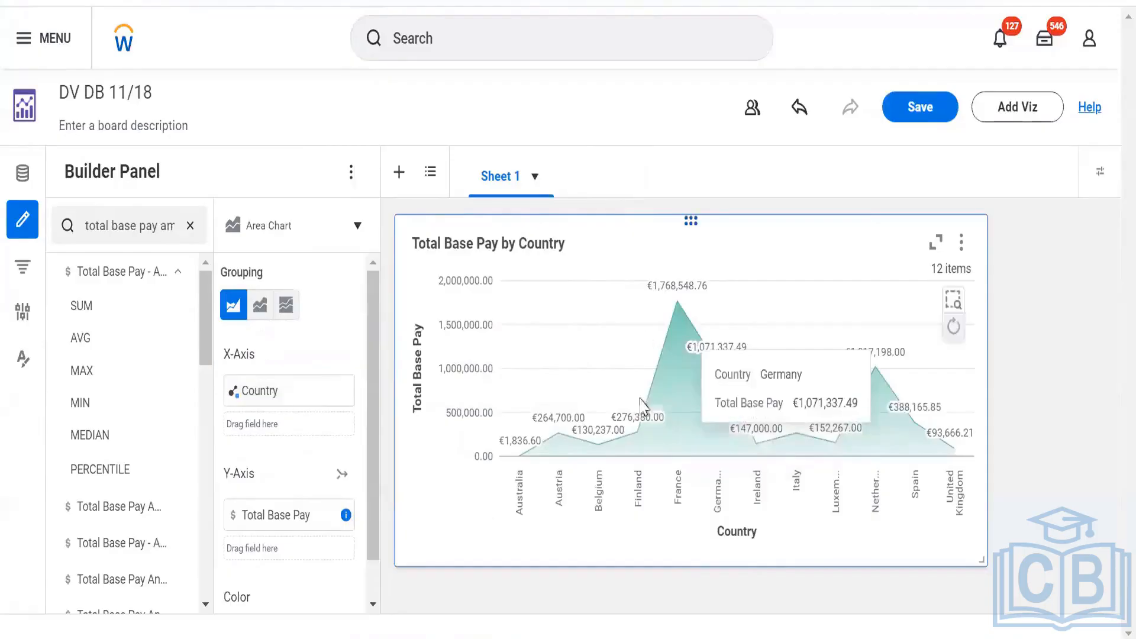
left_click(252, 314)
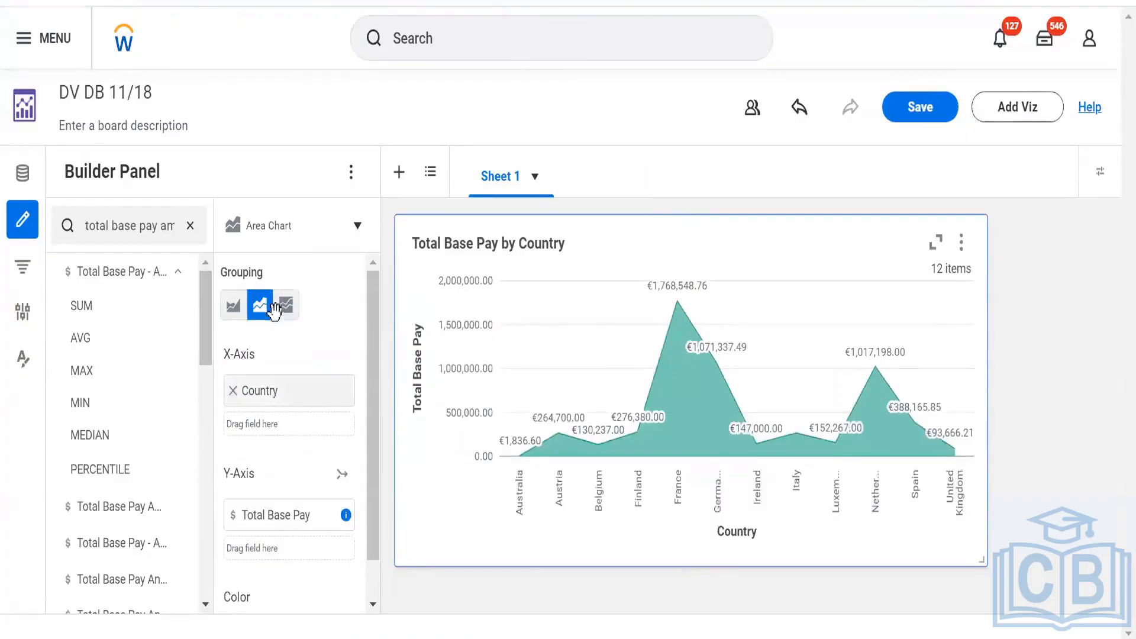
left_click(358, 226)
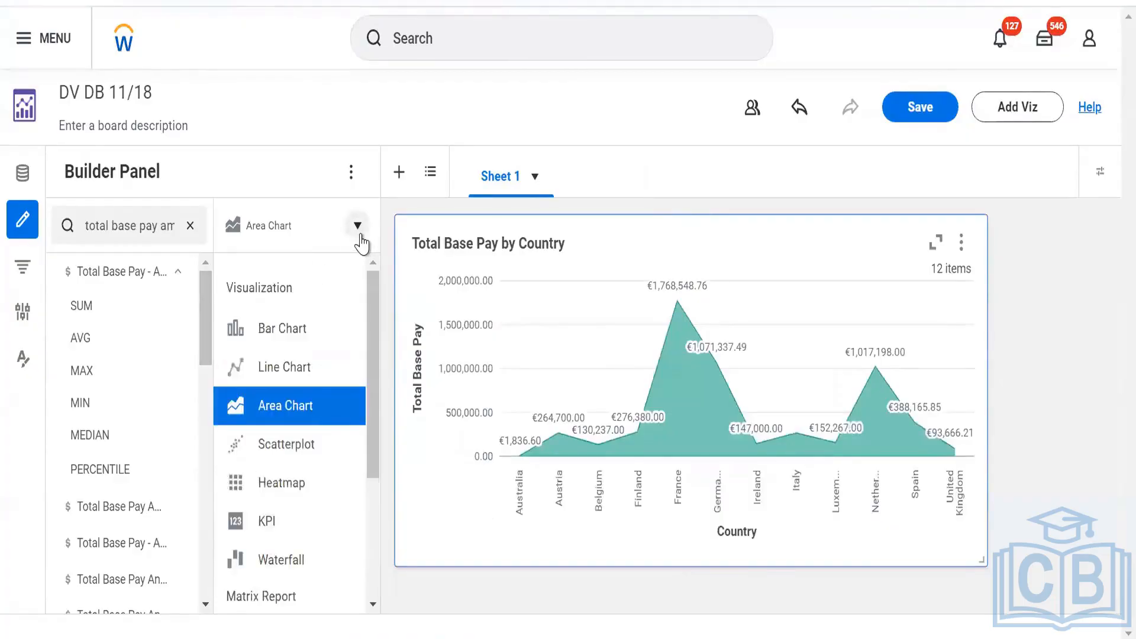
left_click(294, 456)
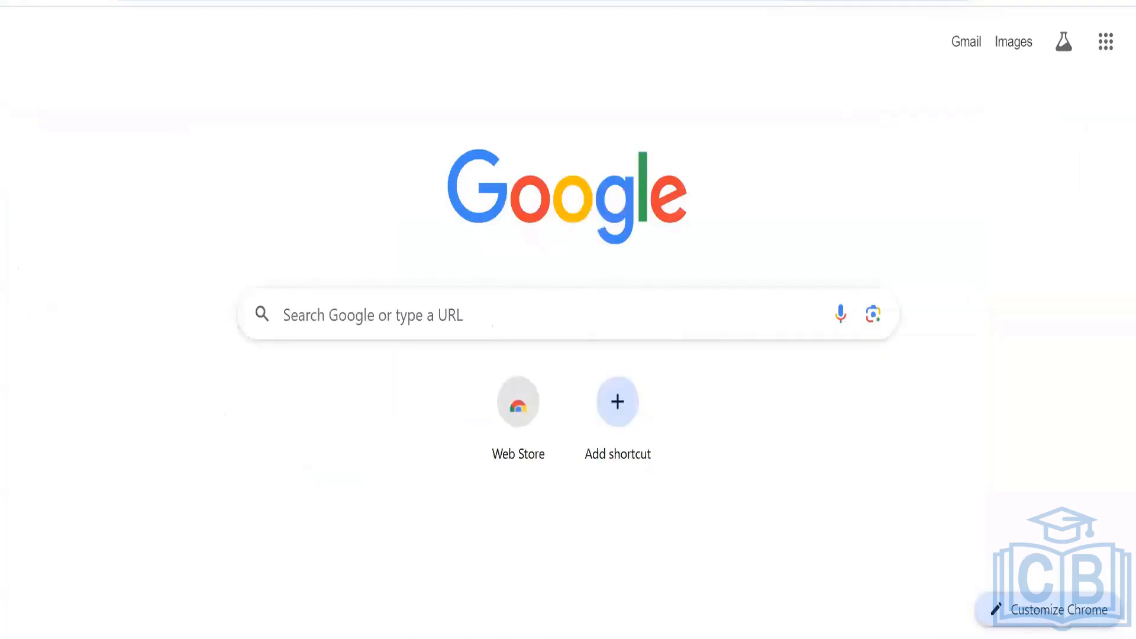
Switch to a Google browser tab, search for "scatterplot chart" and show the image results.
type("scatter")
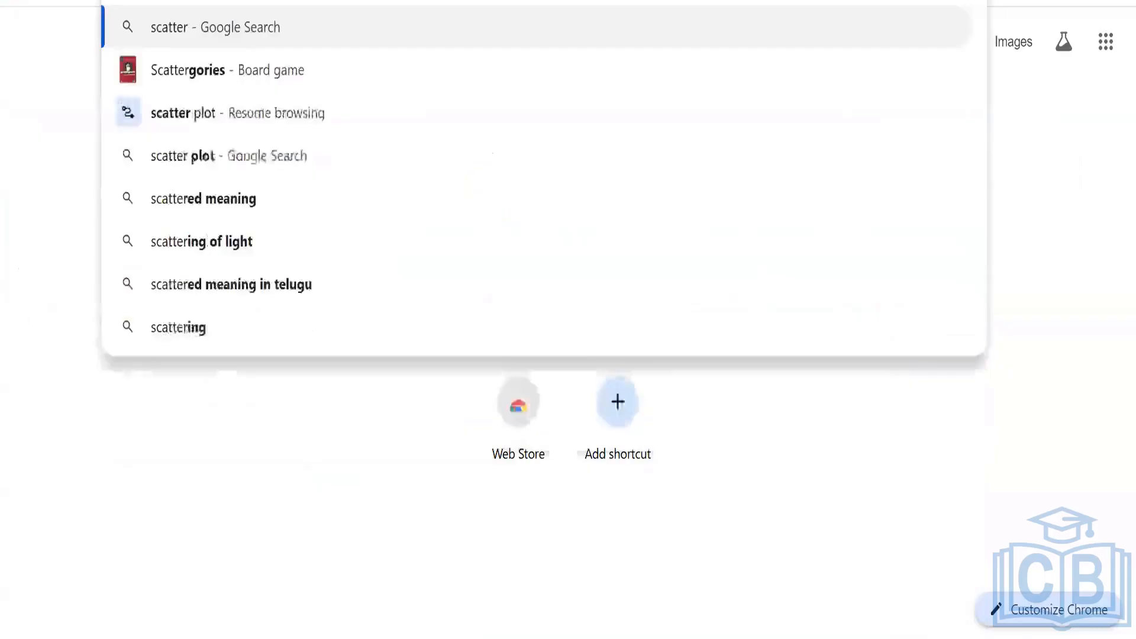
type("plot")
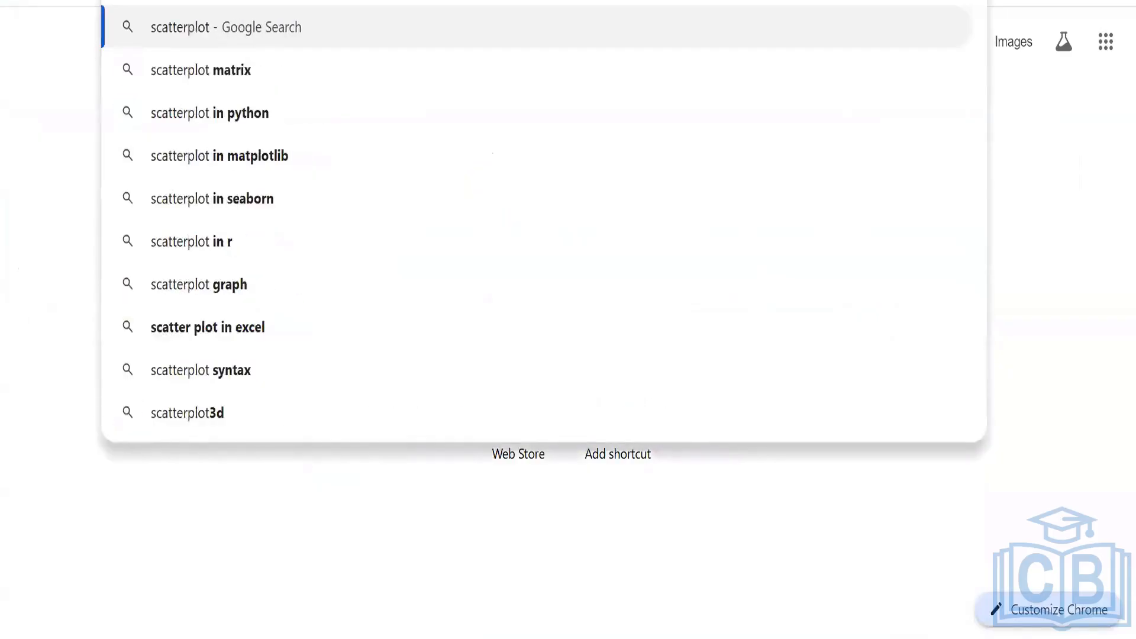
type(" chart")
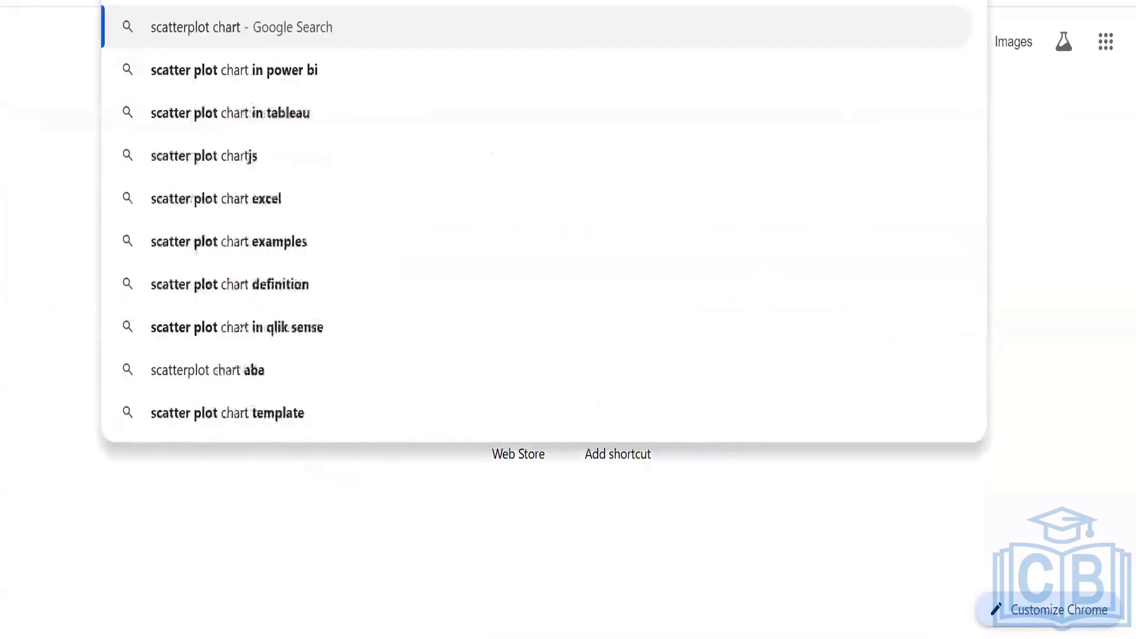
key("Return")
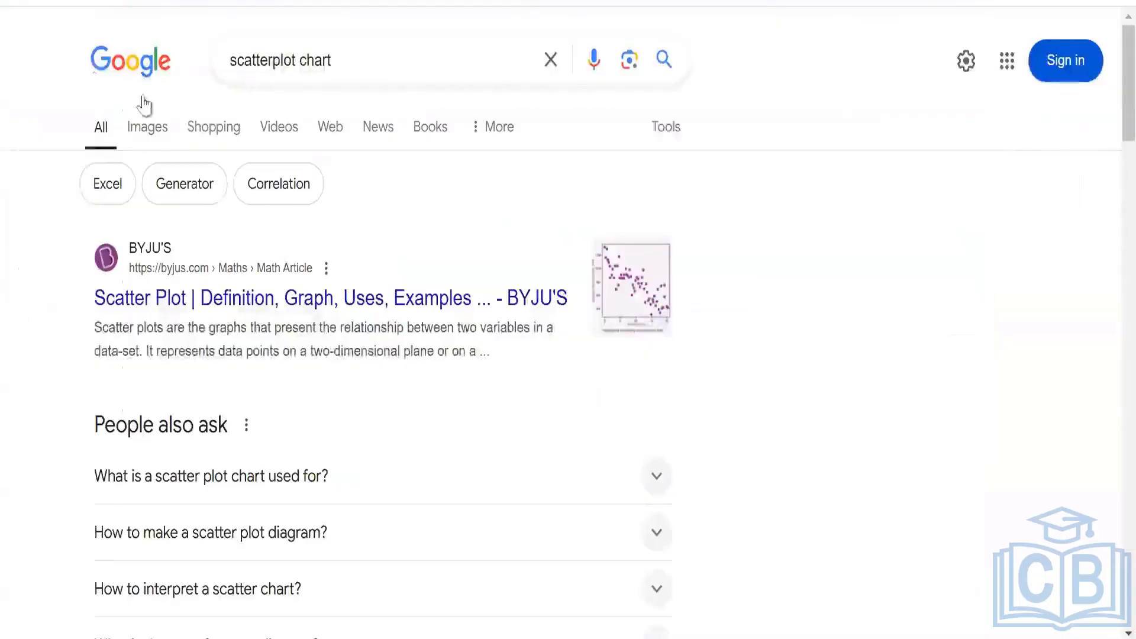
left_click(150, 129)
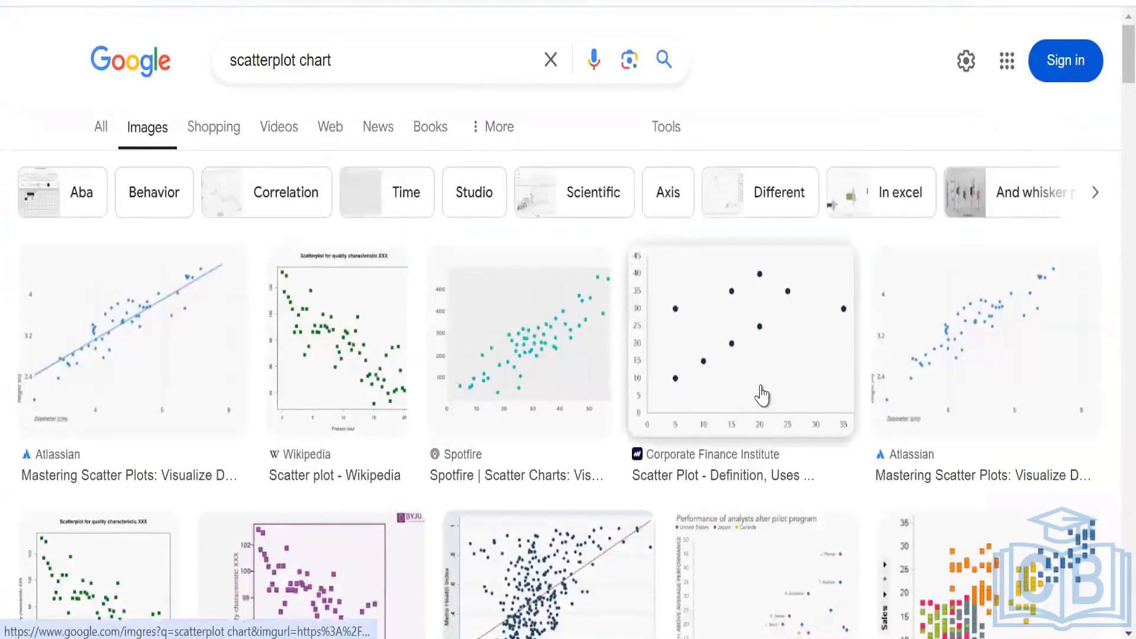
Browse the scatterplot images and open the Math is Fun example plotting Height against Weight.
scroll(762, 396, "down", 4)
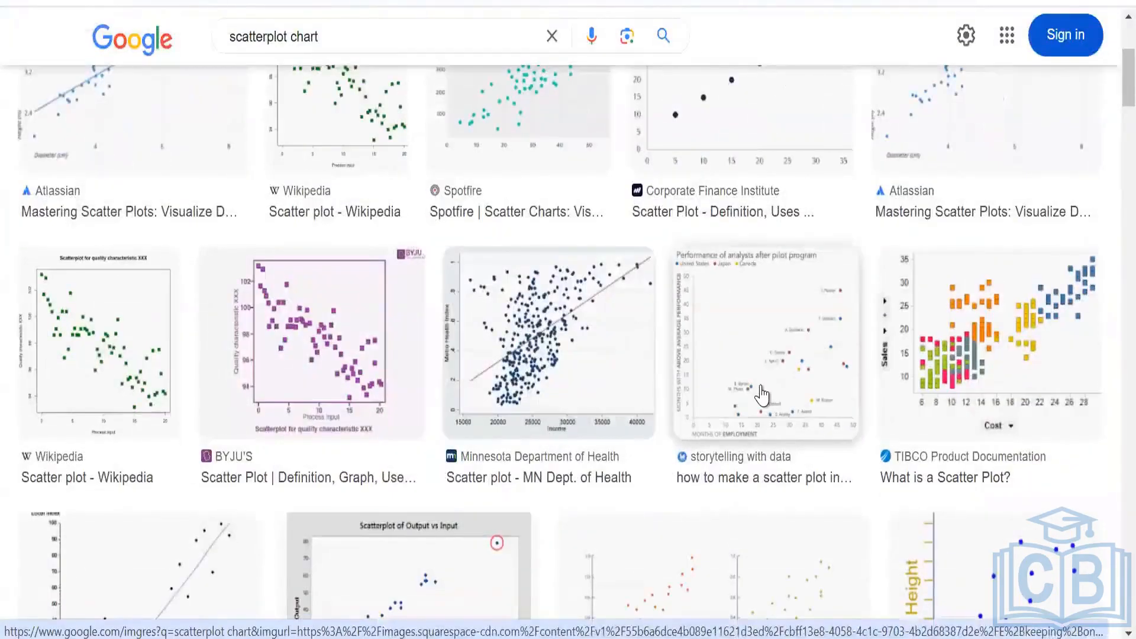
scroll(762, 395, "down", 2)
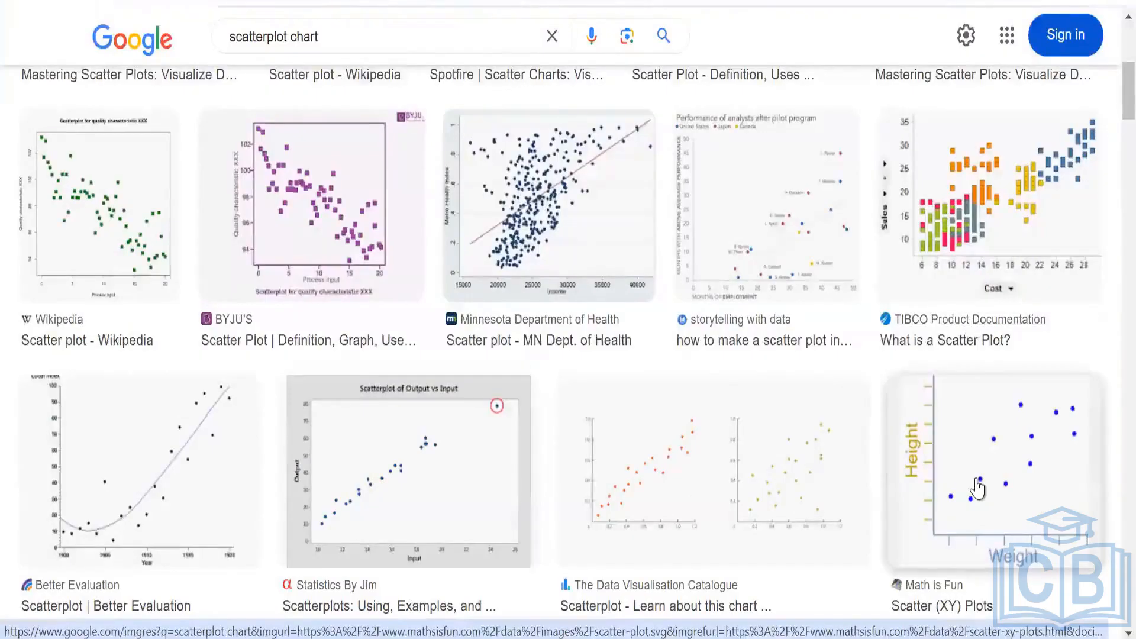
scroll(978, 488, "up", 5)
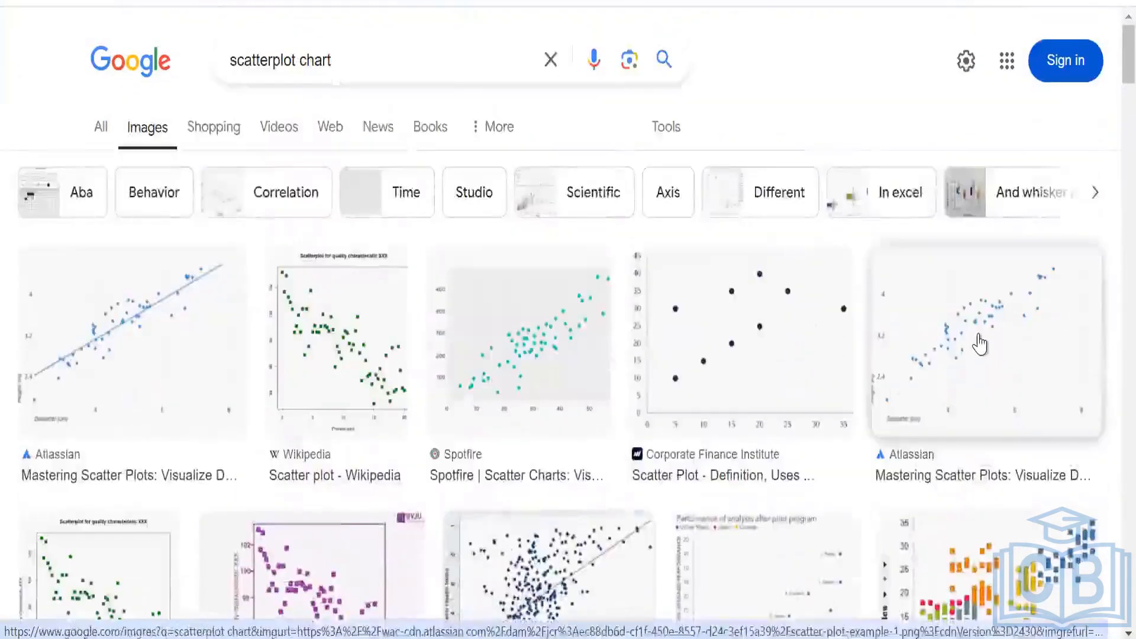
scroll(979, 343, "down", 5)
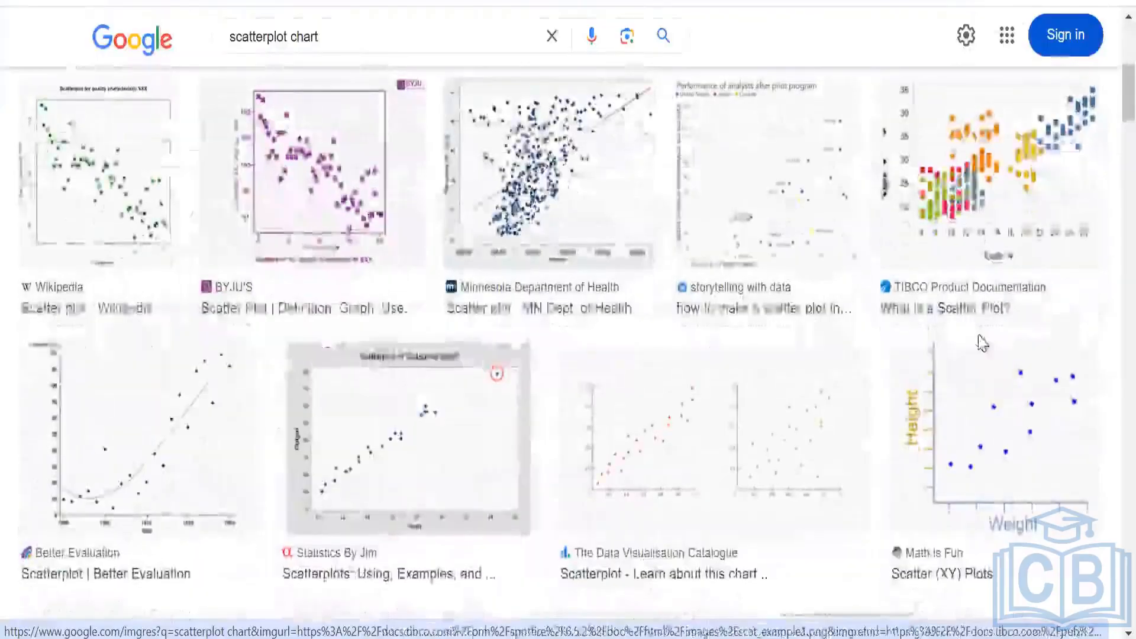
left_click(980, 417)
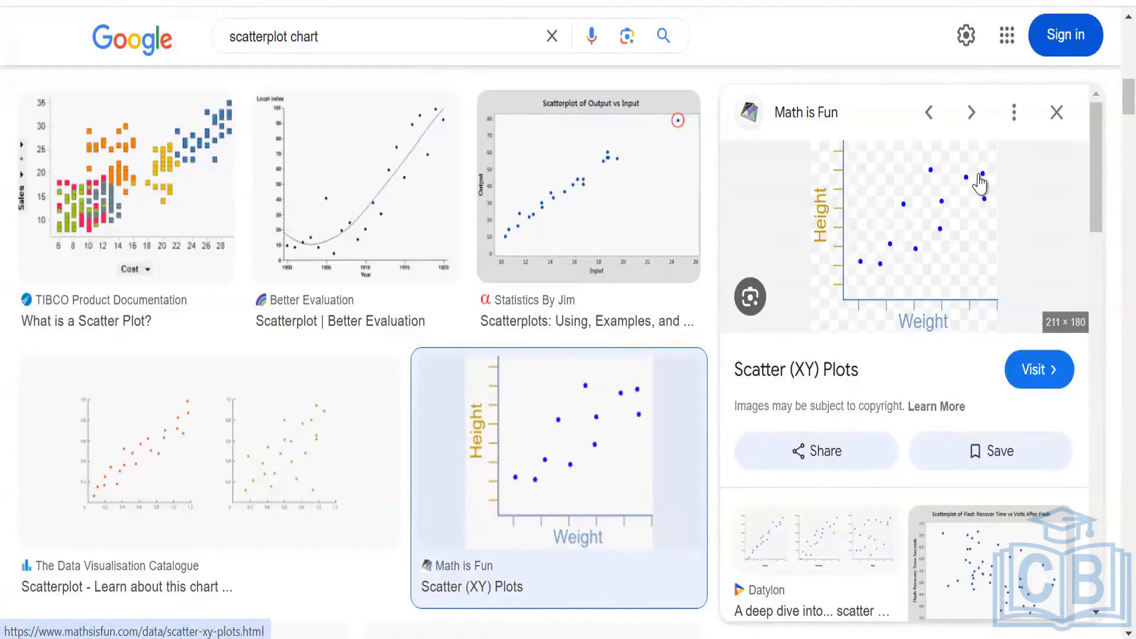
Open the Datylon scatter plot example and the storytelling with data chart of analyst performance for comparison.
scroll(801, 258, "down", 5)
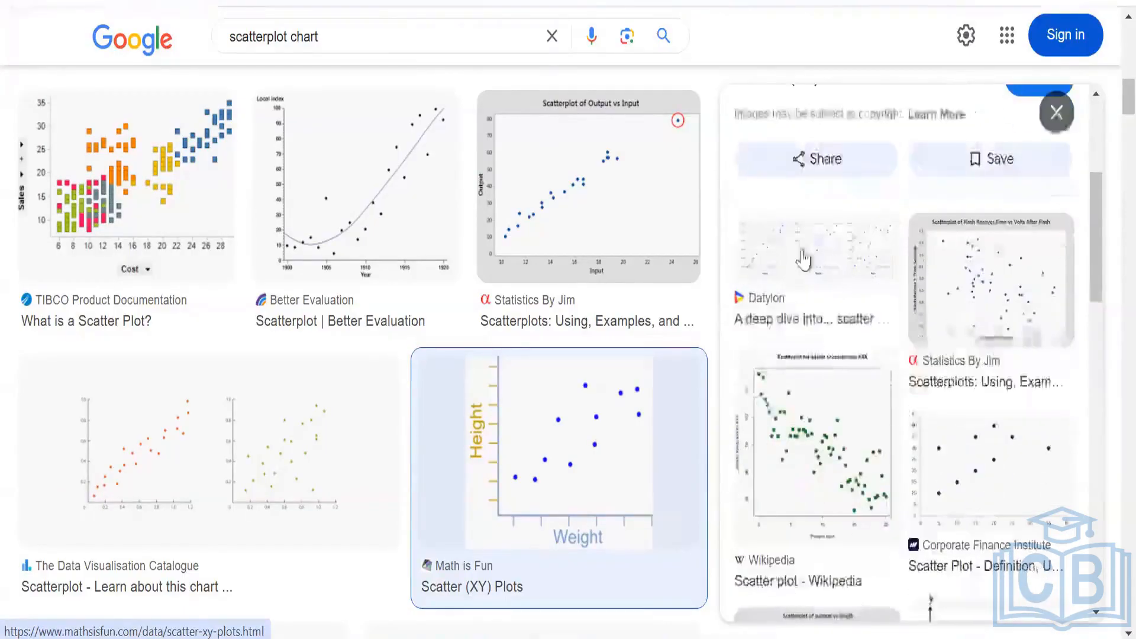
left_click(803, 259)
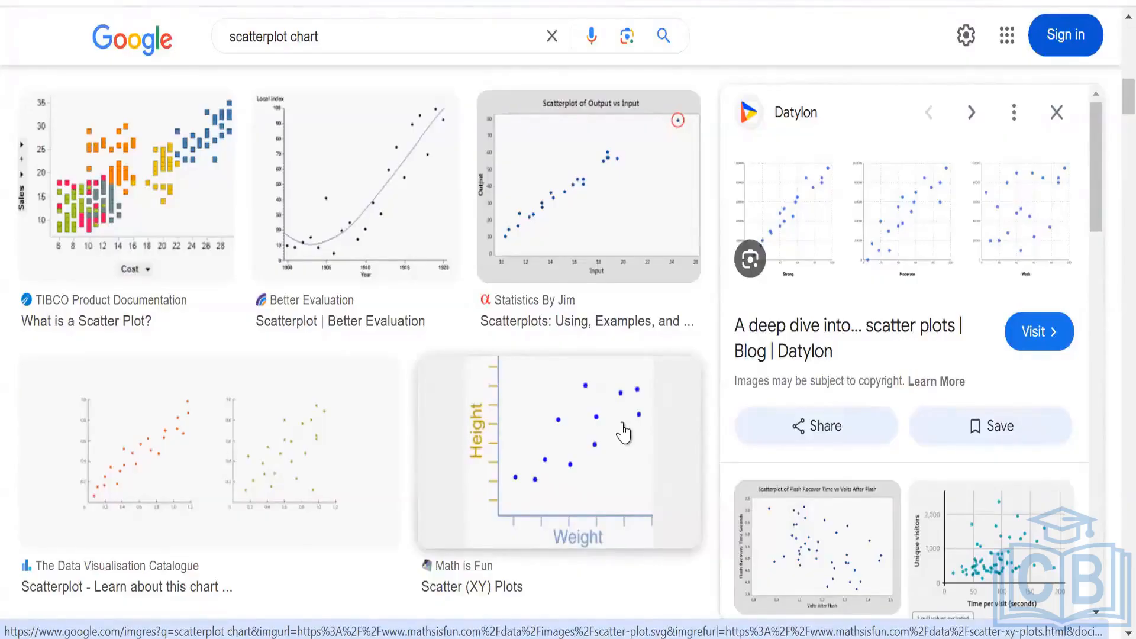
scroll(623, 432, "up", 5)
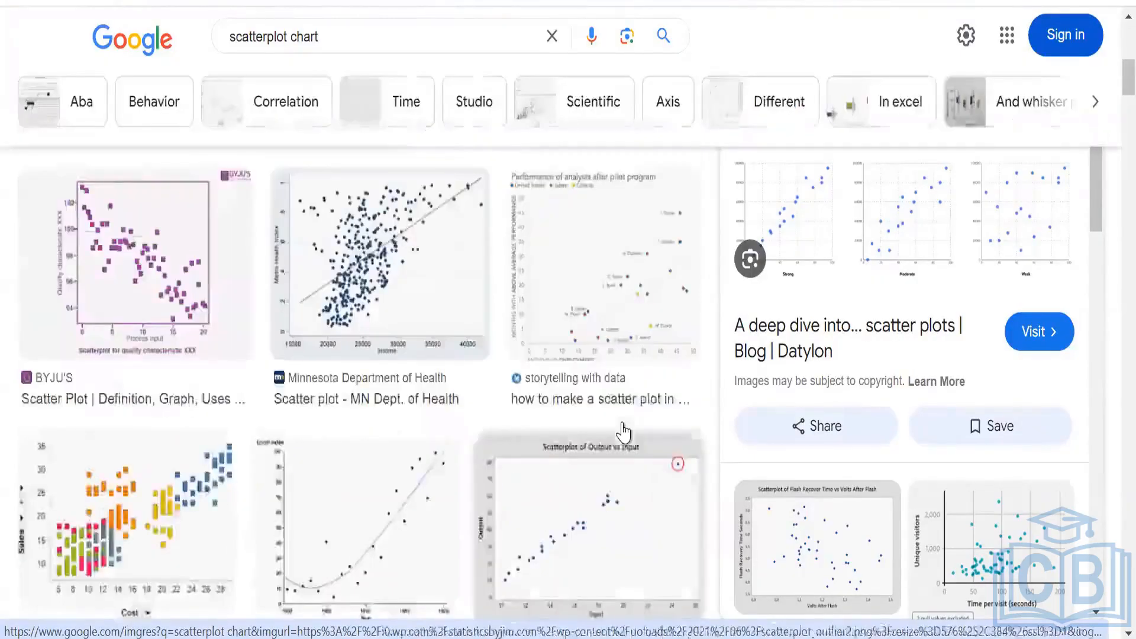
scroll(589, 343, "up", 4)
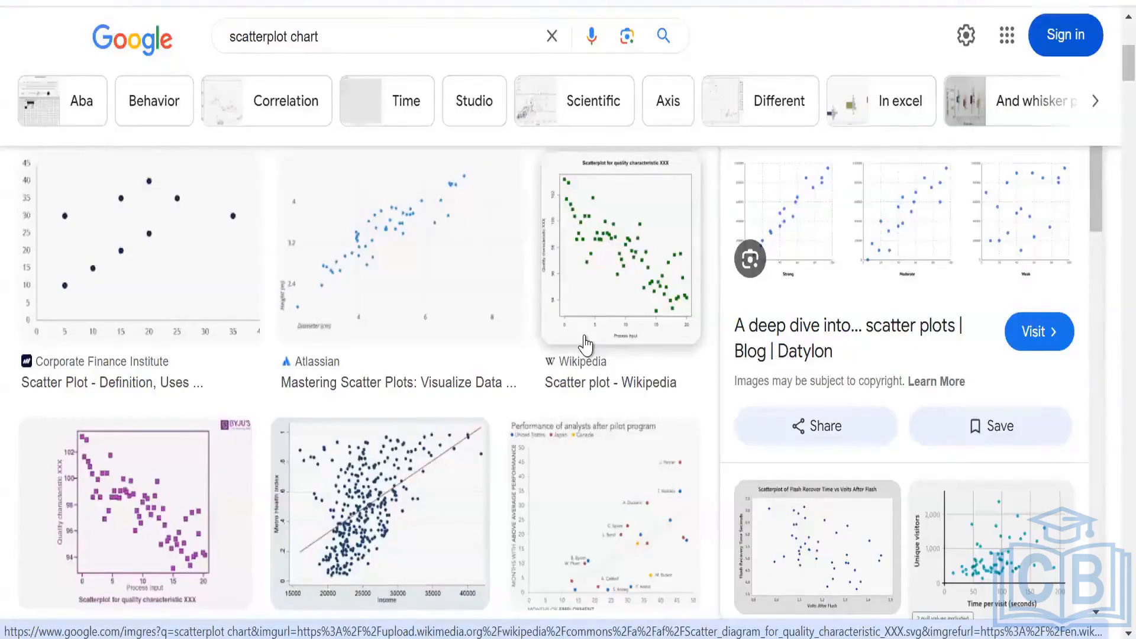
left_click(588, 525)
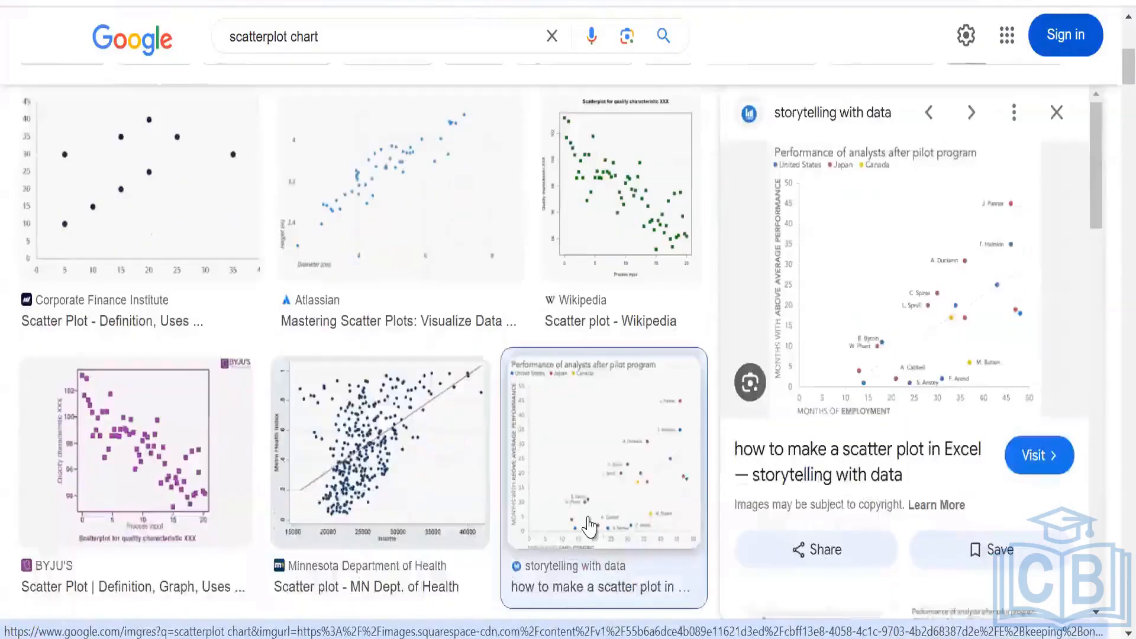
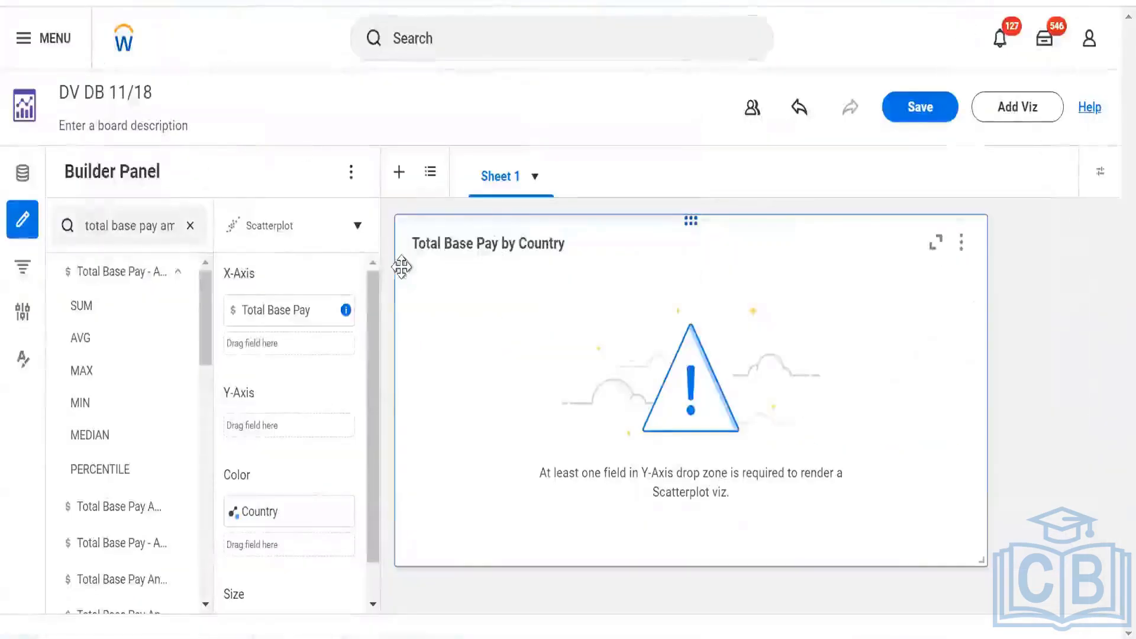
Return to the Workday board, change the Total Base Pay by Country viz back to a Bar Chart and save.
left_click(355, 225)
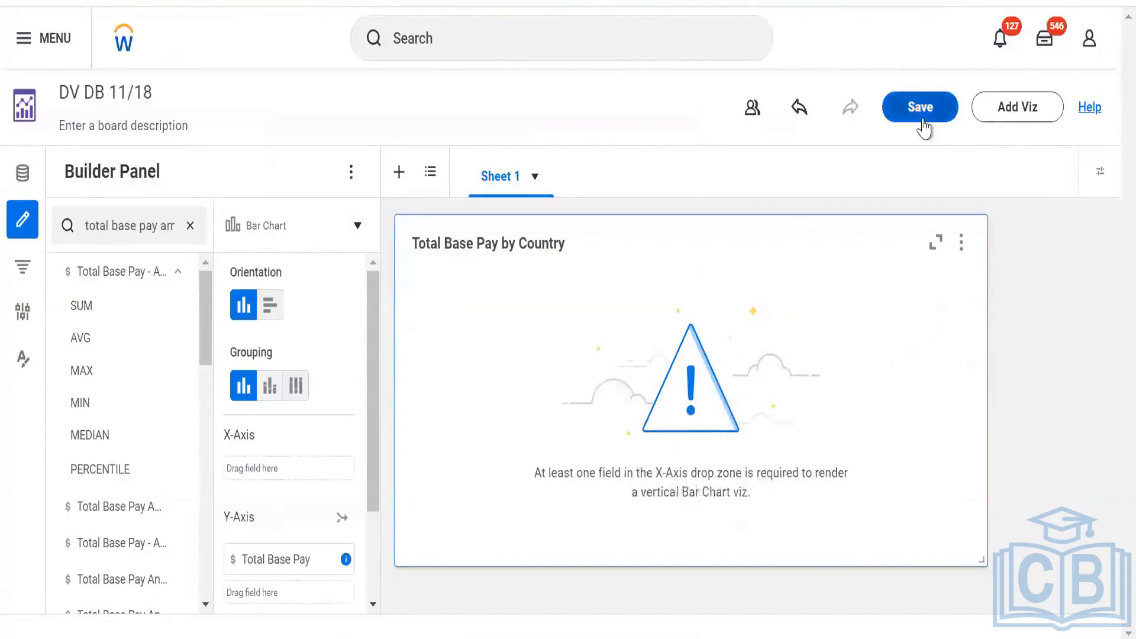
left_click(923, 115)
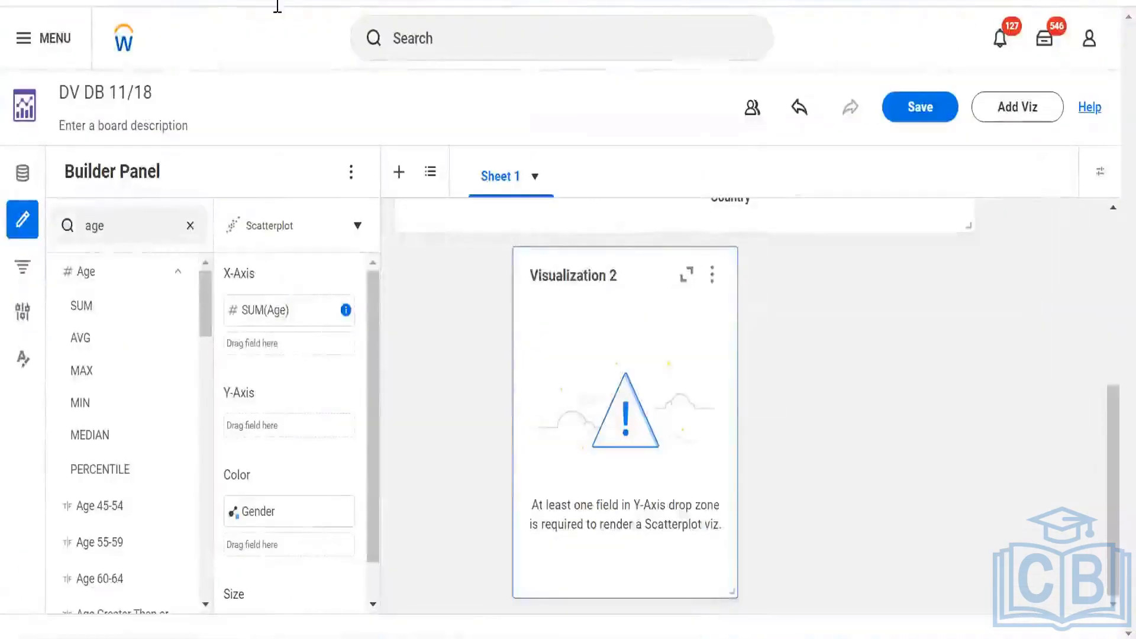
Open the viz type list for Visualization 2, switch to the Google browser tab and show image results for "heatmap chart".
scroll(401, 229, "up", 5)
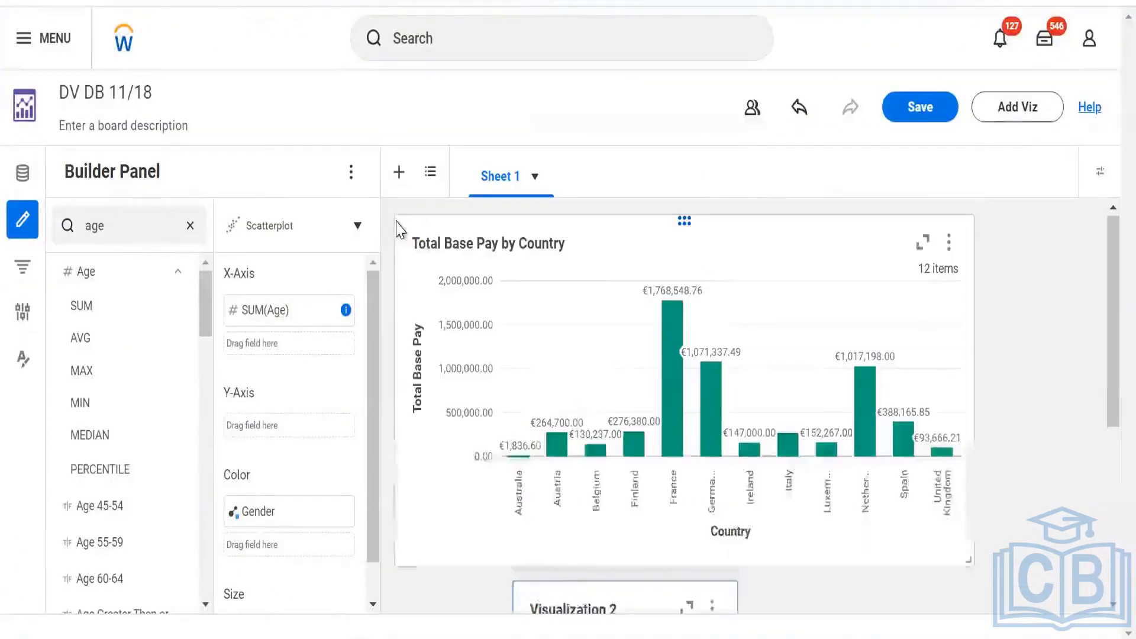
left_click(358, 227)
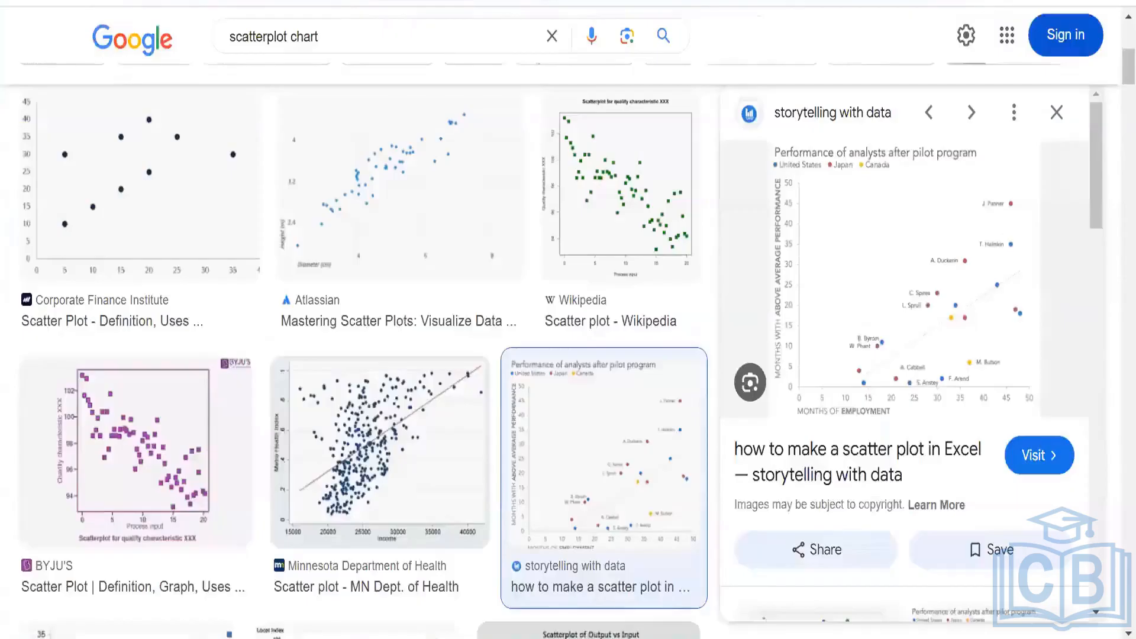
left_click(378, 2)
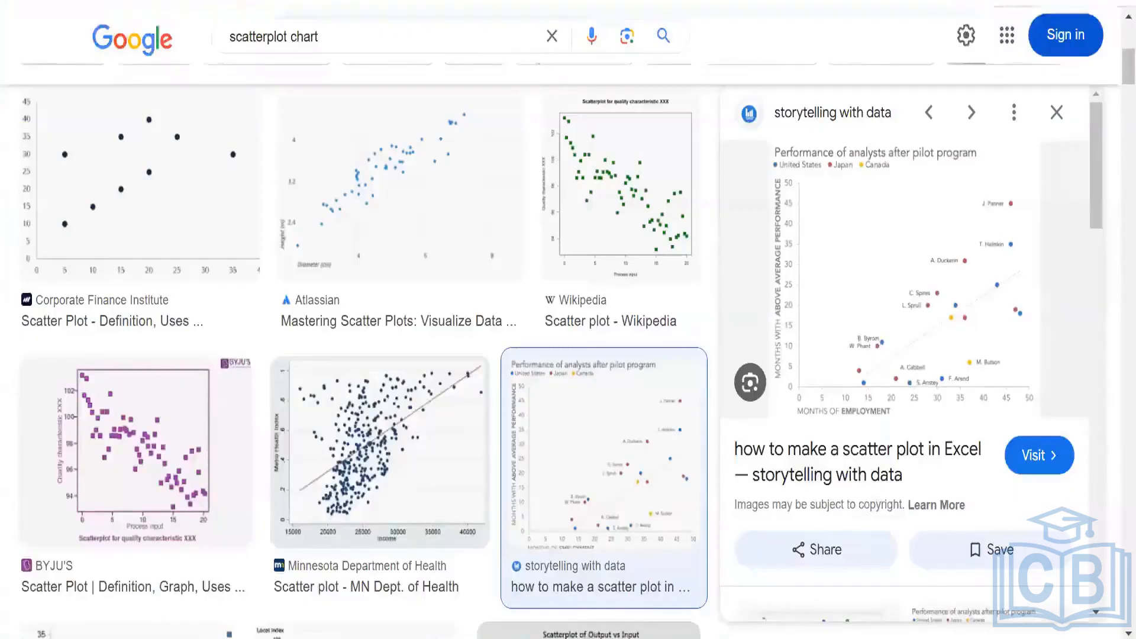
type("heatmap")
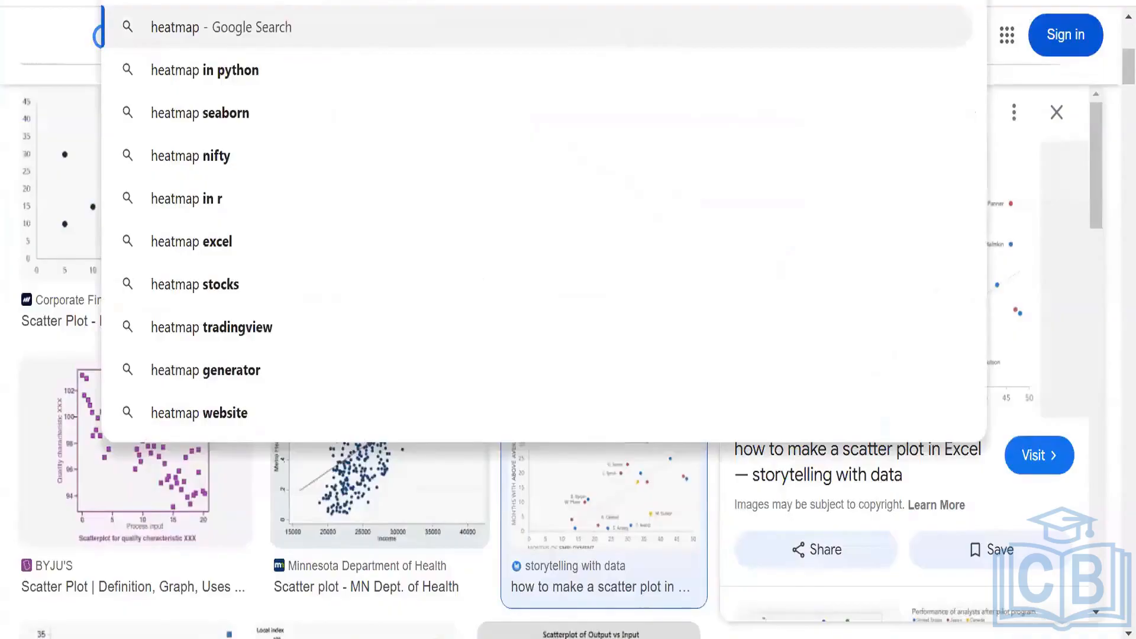
type(" chart")
key("Return")
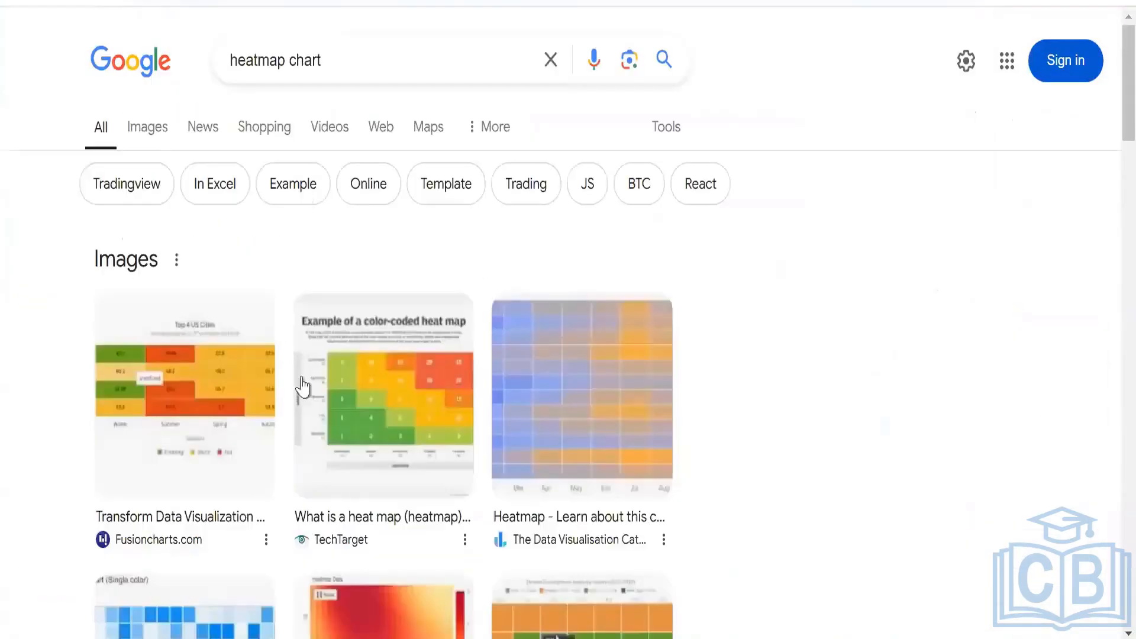
left_click(162, 132)
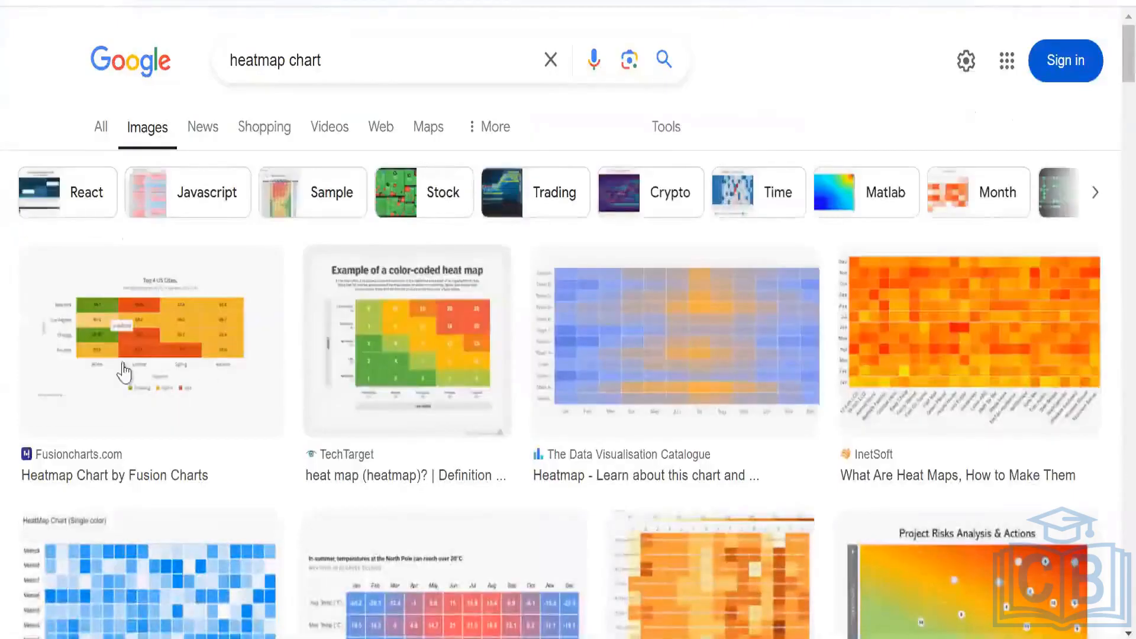
Preview the Fusion Charts heatmap, close it, and open the Mouseflow example with the US high temperature map.
left_click(230, 372)
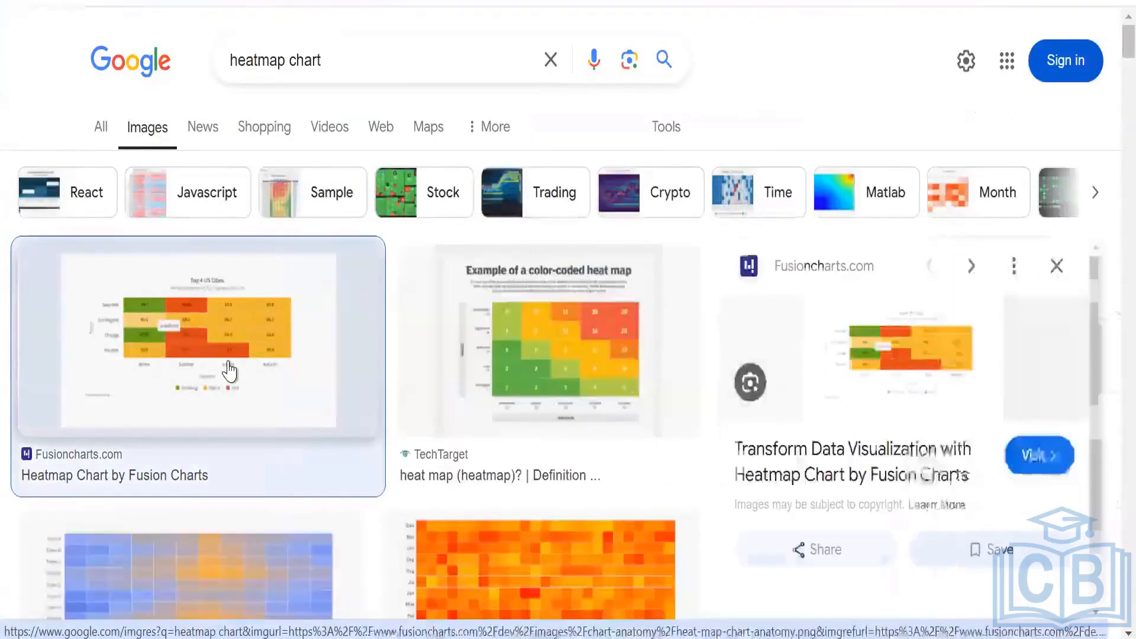
left_click(1057, 265)
scroll(654, 388, "down", 9)
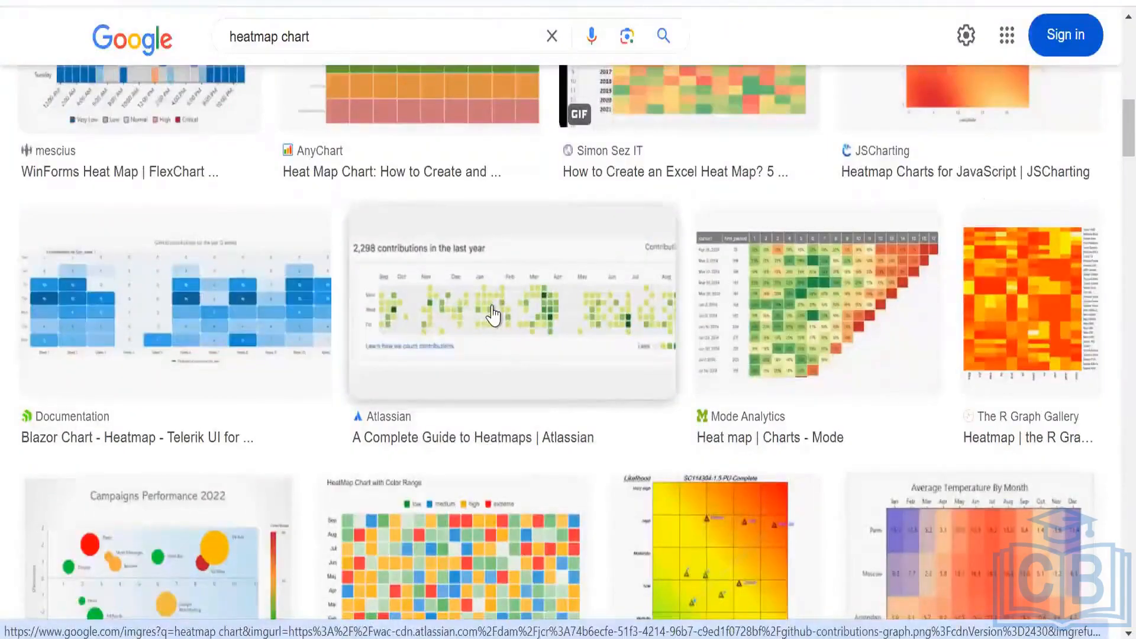
scroll(493, 313, "down", 3)
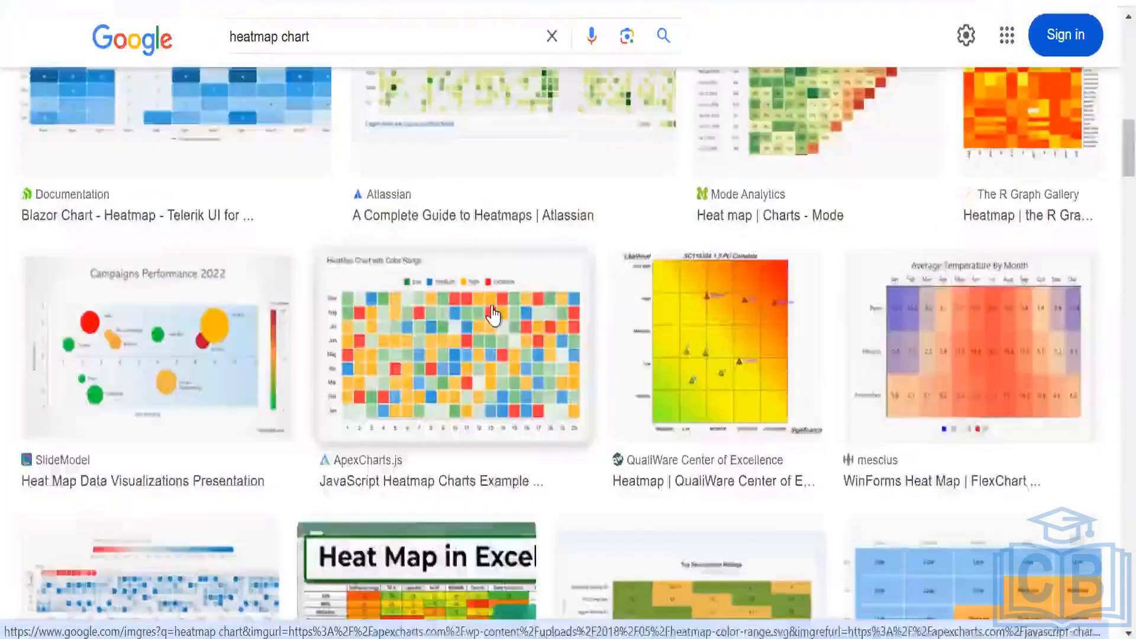
scroll(493, 314, "down", 6)
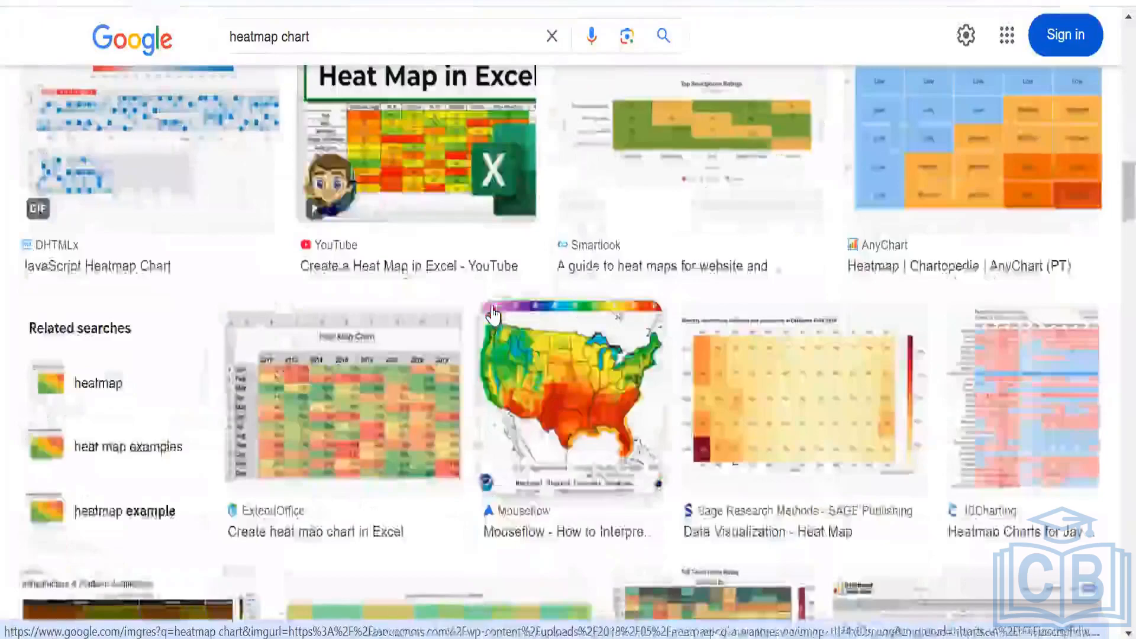
left_click(582, 374)
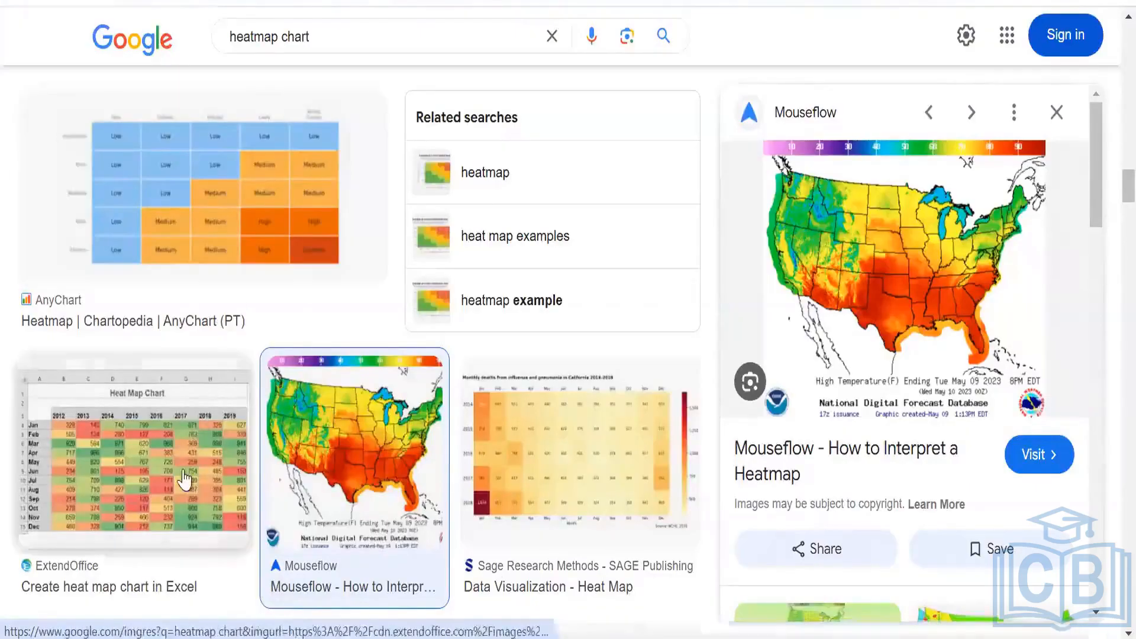
Browse more heatmap image examples and open the FusionCharts Heat Map Chart page from the Fusion Charts result.
scroll(184, 480, "down", 4)
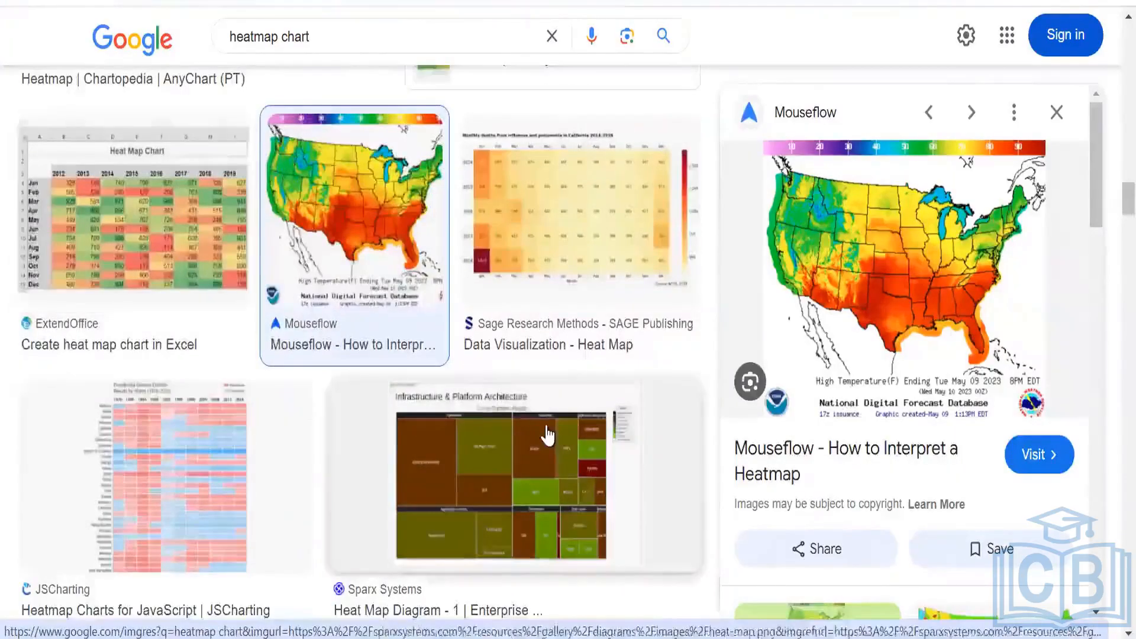
scroll(545, 436, "down", 5)
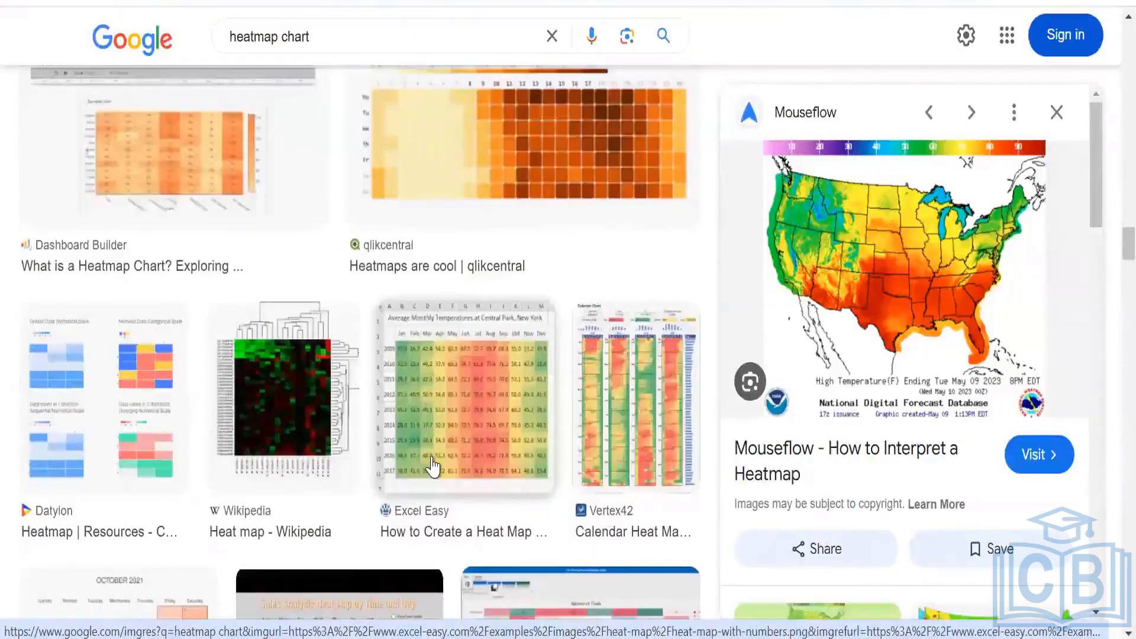
scroll(431, 466, "up", 7)
scroll(236, 338, "down", 12)
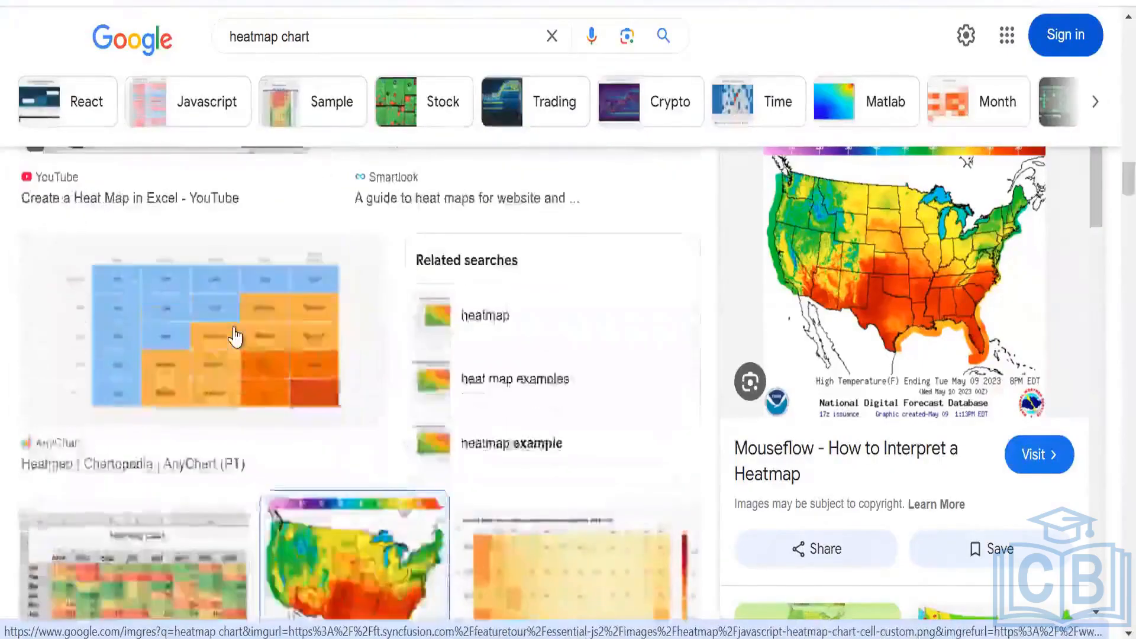
scroll(235, 337, "up", 5)
scroll(236, 337, "up", 5)
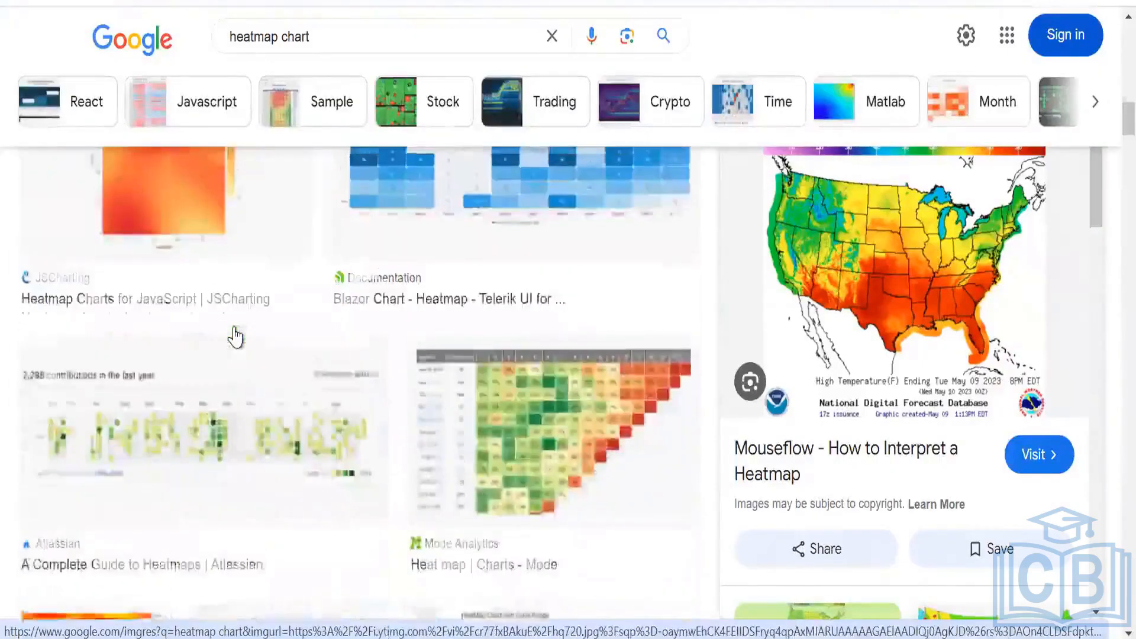
scroll(236, 338, "up", 8)
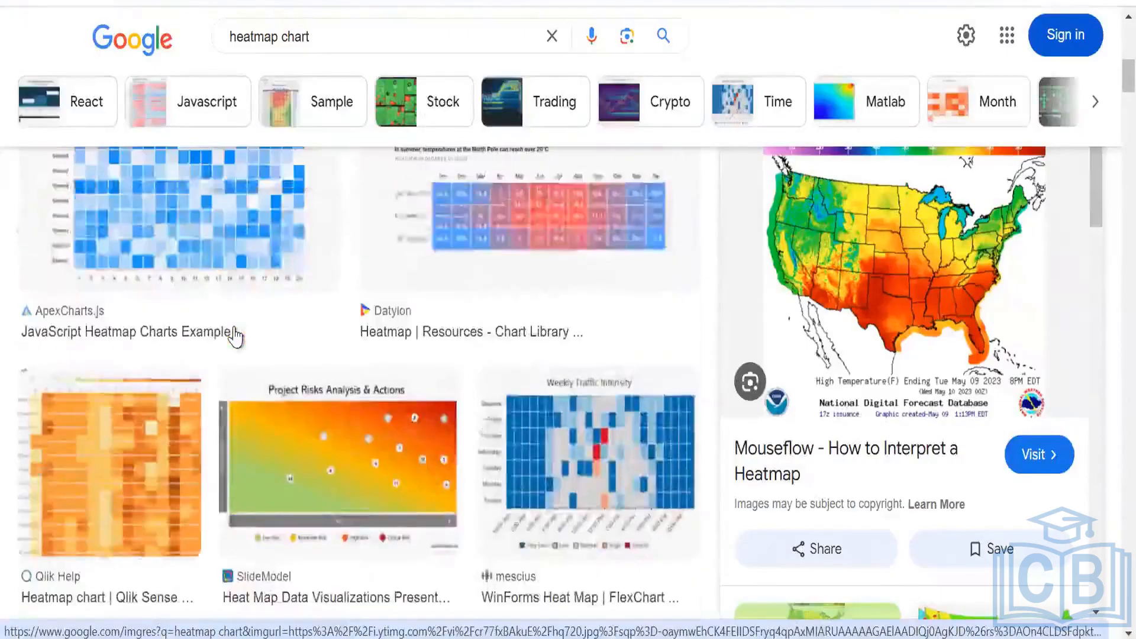
scroll(236, 337, "up", 4)
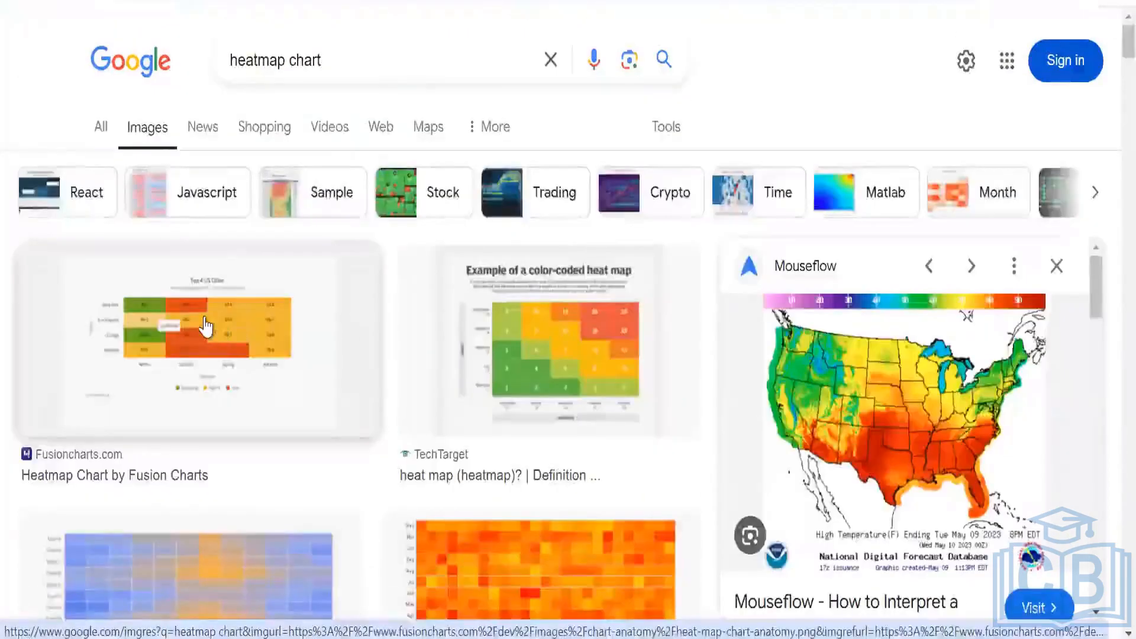
left_click(206, 325)
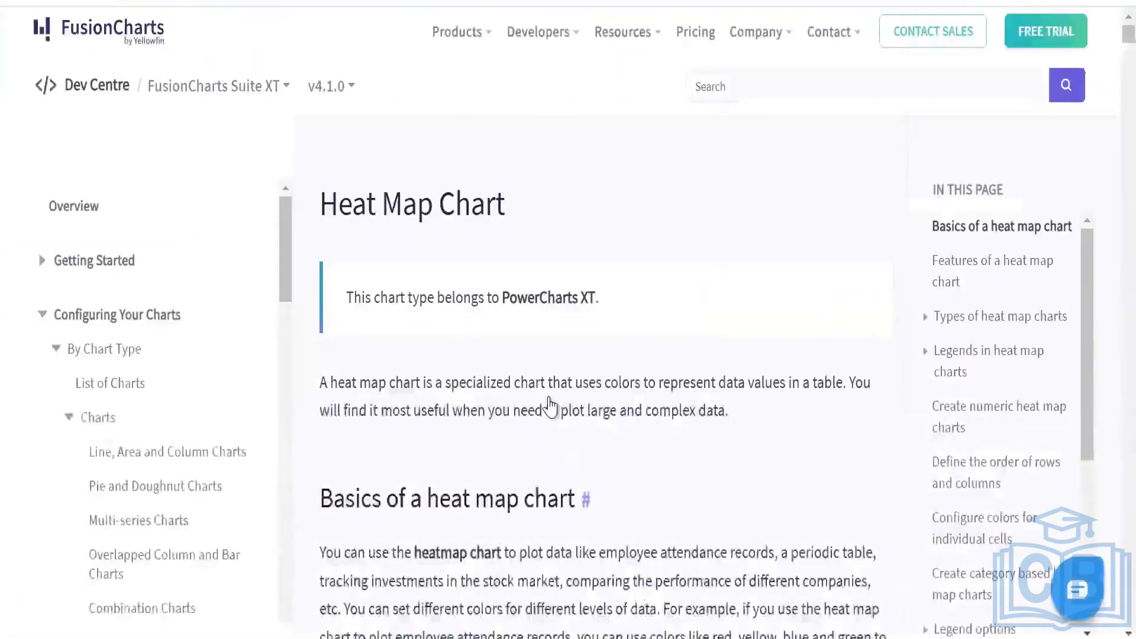
Find the Top Smartphone Ratings example in the page's section on creating numeric heat map charts.
scroll(550, 405, "down", 10)
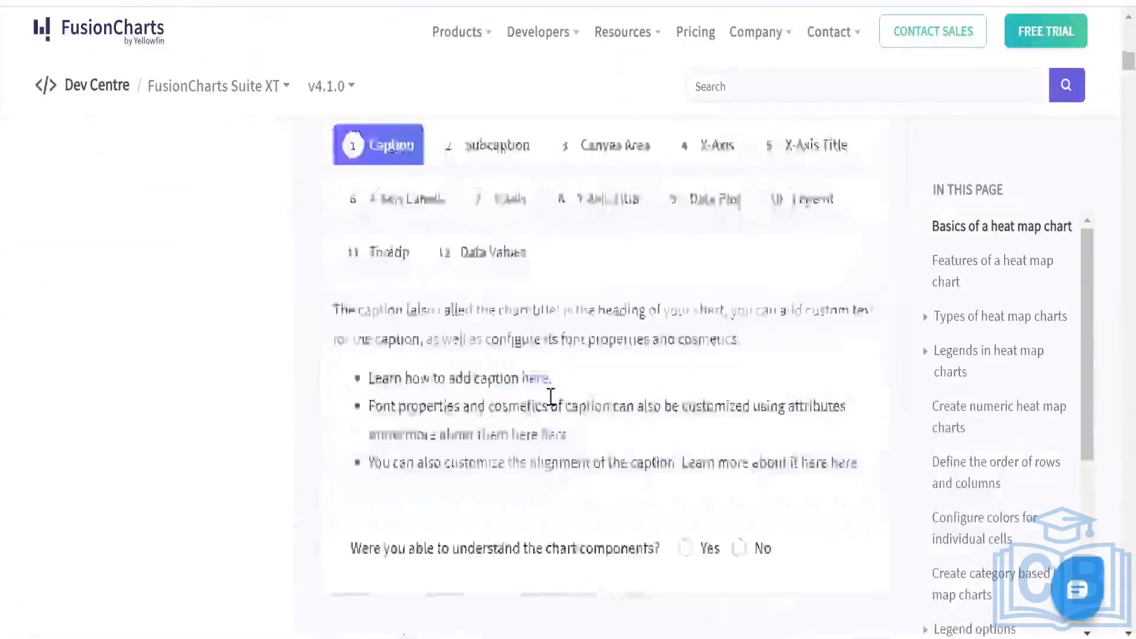
scroll(550, 406, "down", 15)
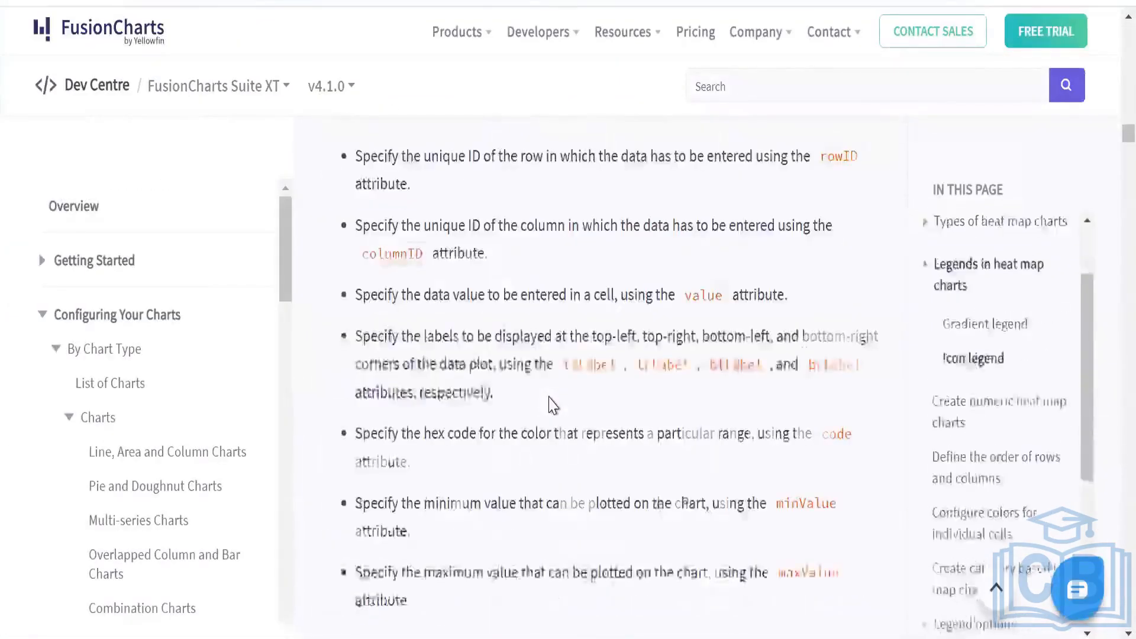
scroll(551, 405, "down", 6)
scroll(550, 405, "up", 5)
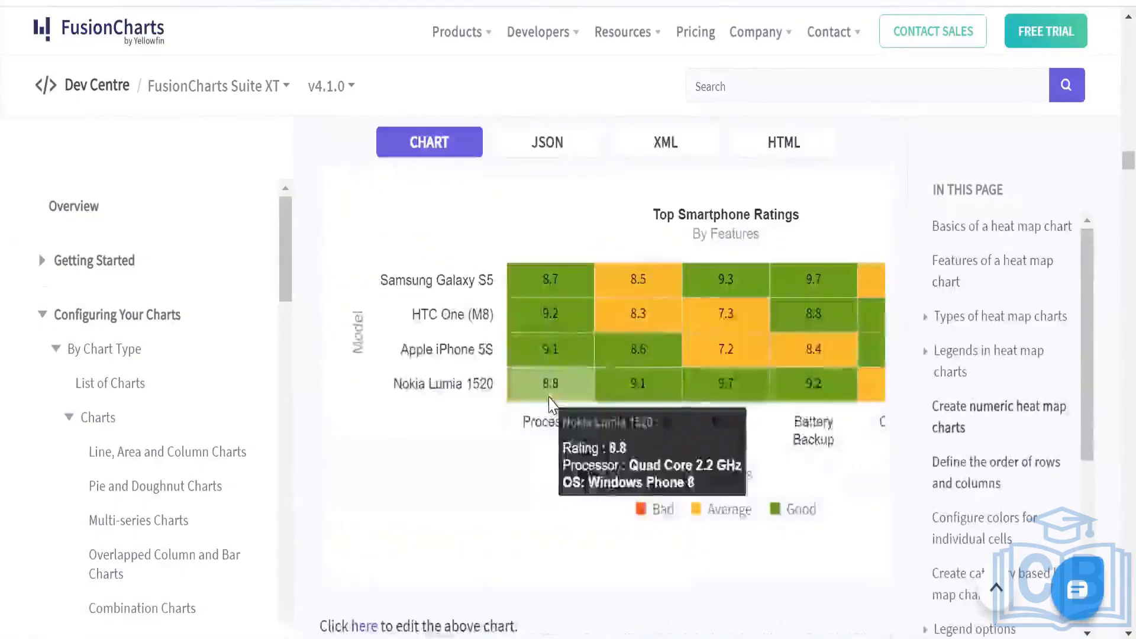
scroll(550, 404, "up", 3)
scroll(550, 405, "down", 1)
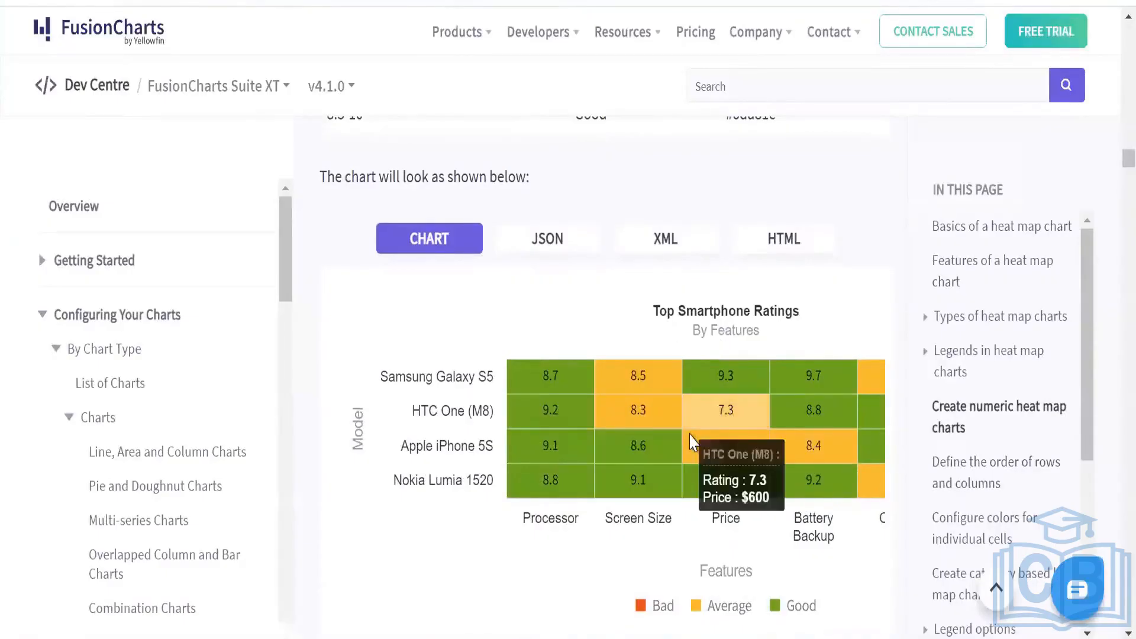
scroll(640, 384, "down", 6)
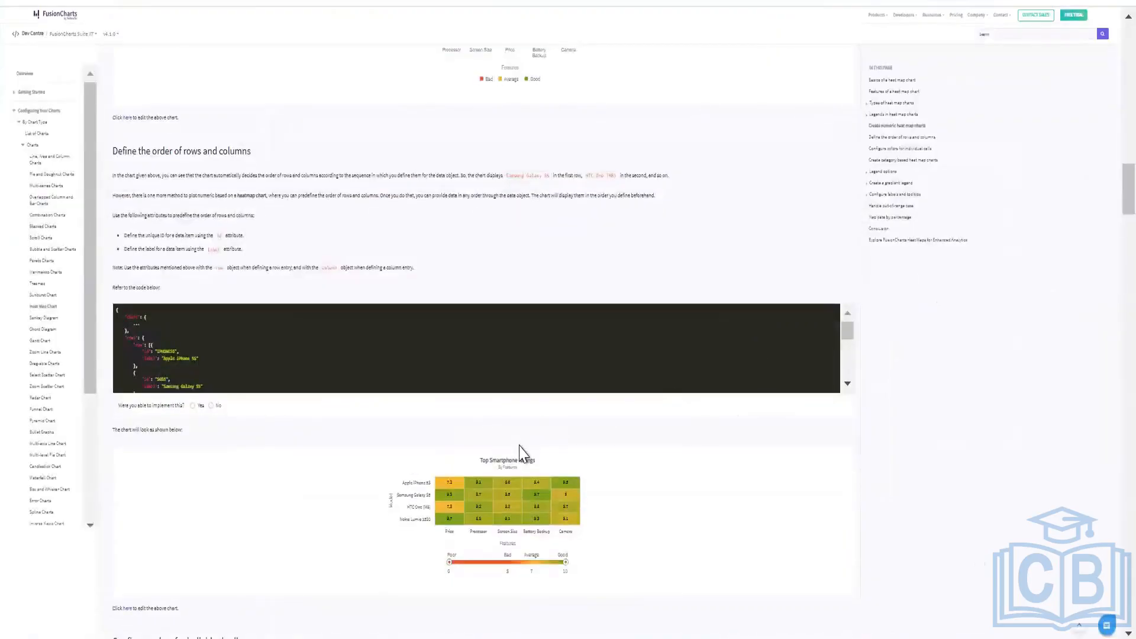
scroll(519, 453, "up", 5)
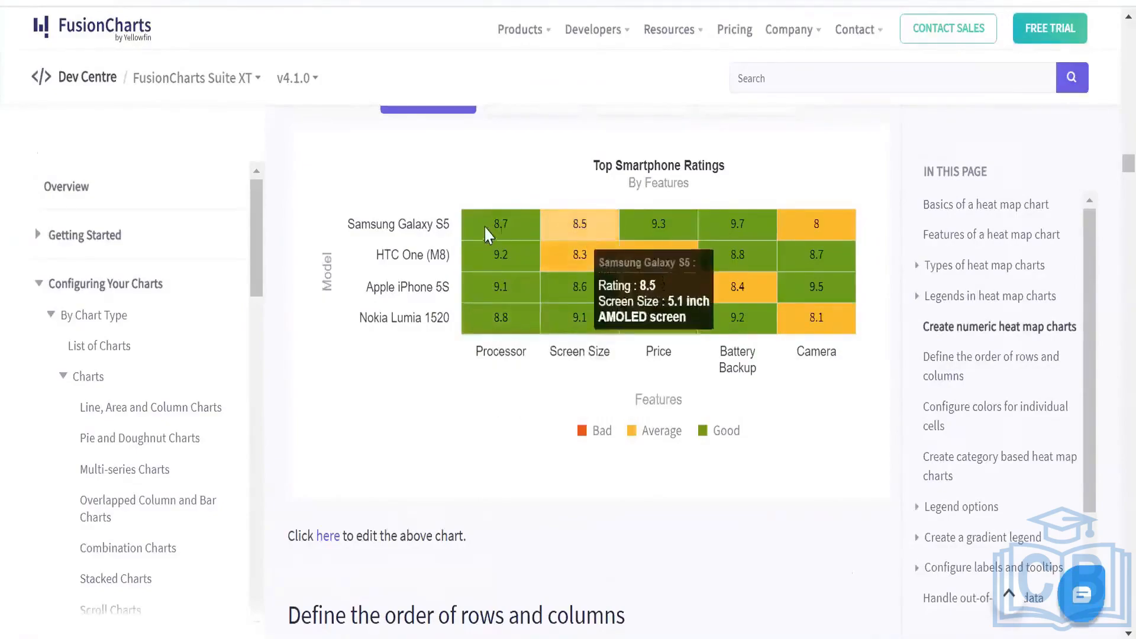
Examine the Top Smartphone Ratings heat map, comparing each phone model's cell ratings and colors across the features.
mouse_move(482, 236)
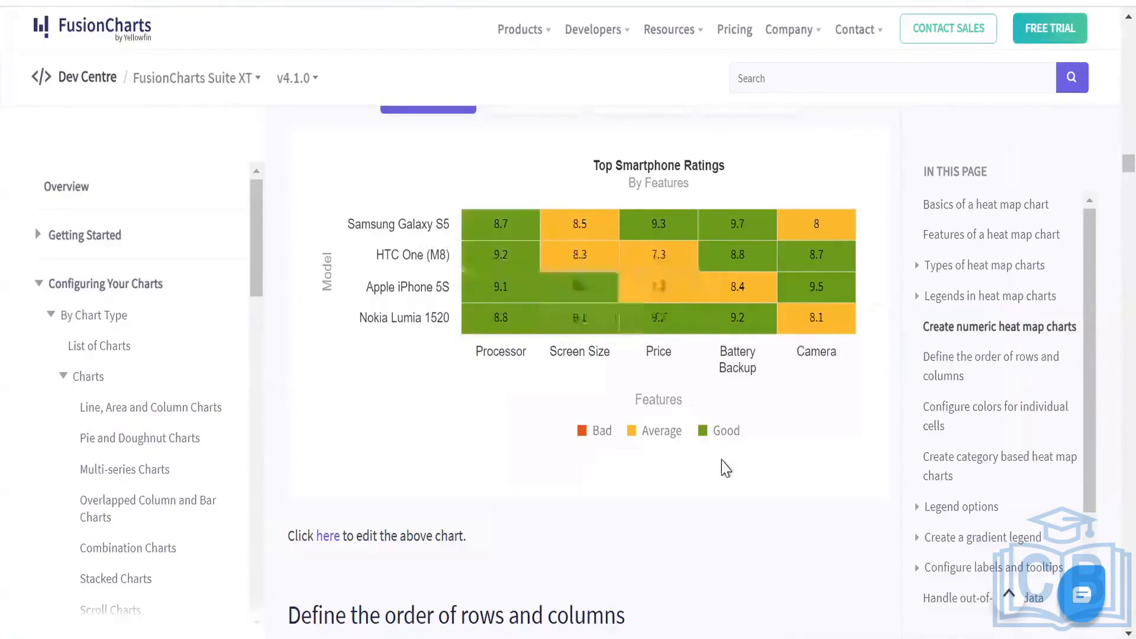
mouse_move(577, 233)
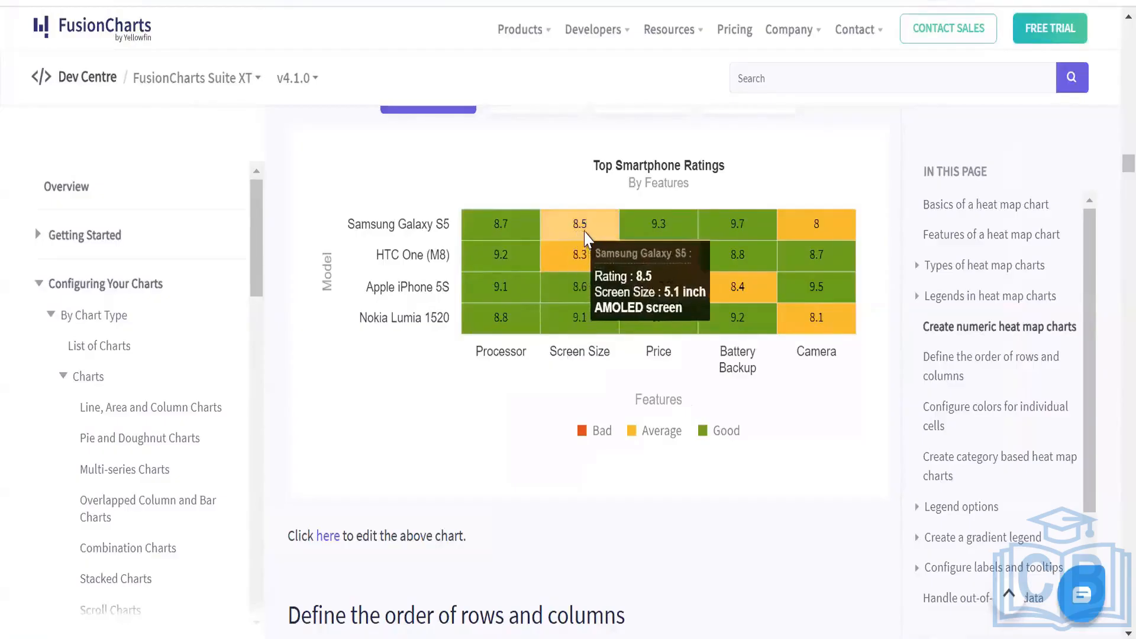
mouse_move(560, 260)
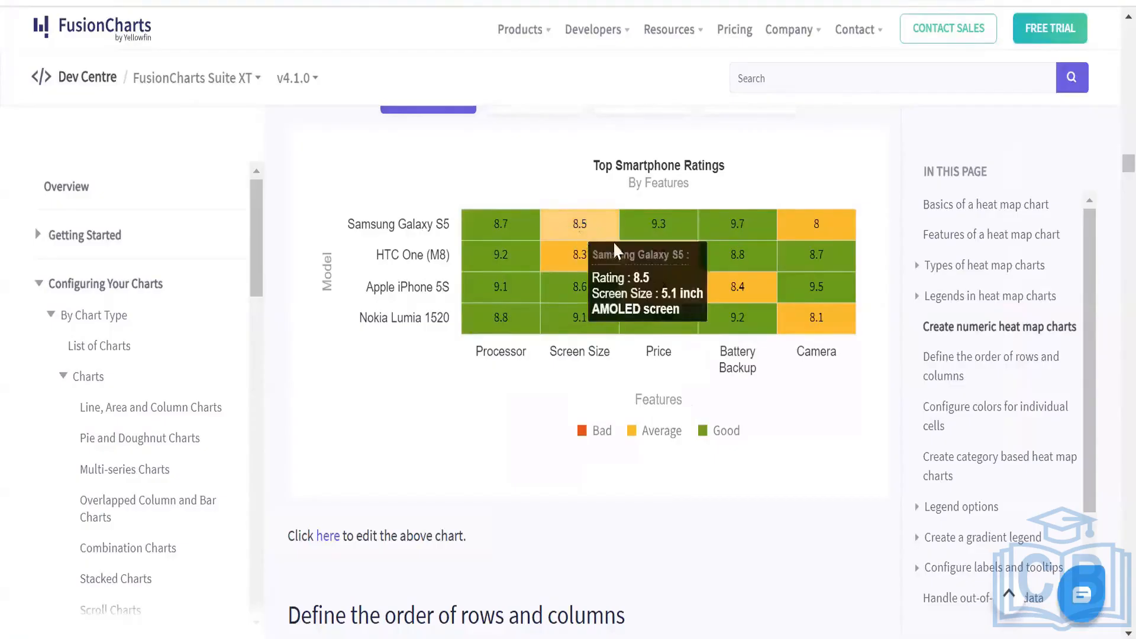
mouse_move(668, 228)
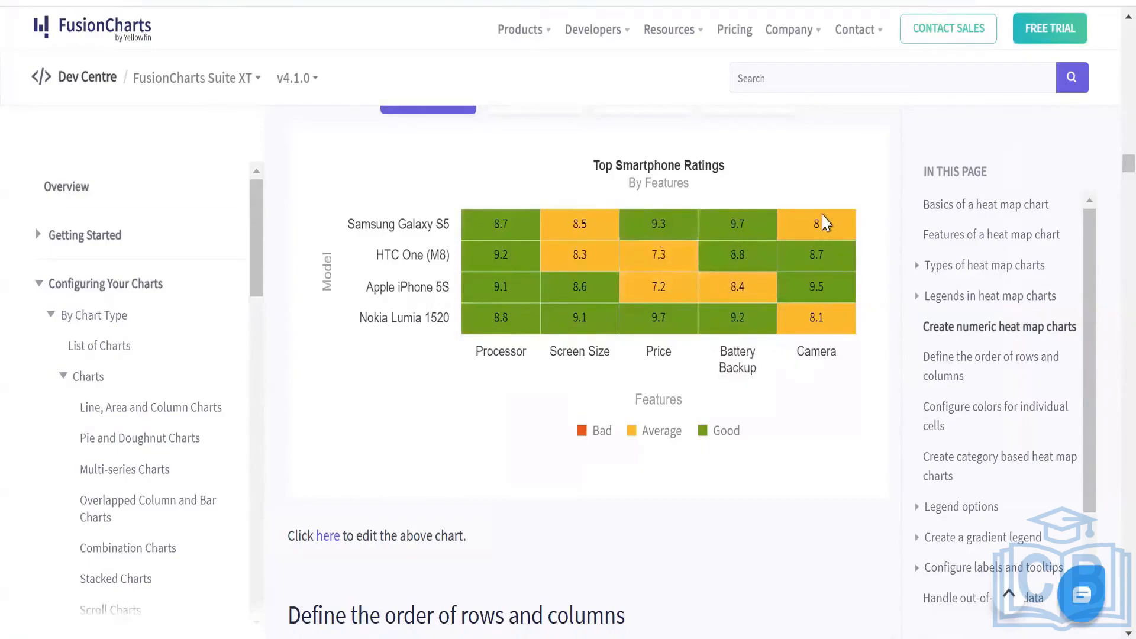
mouse_move(823, 228)
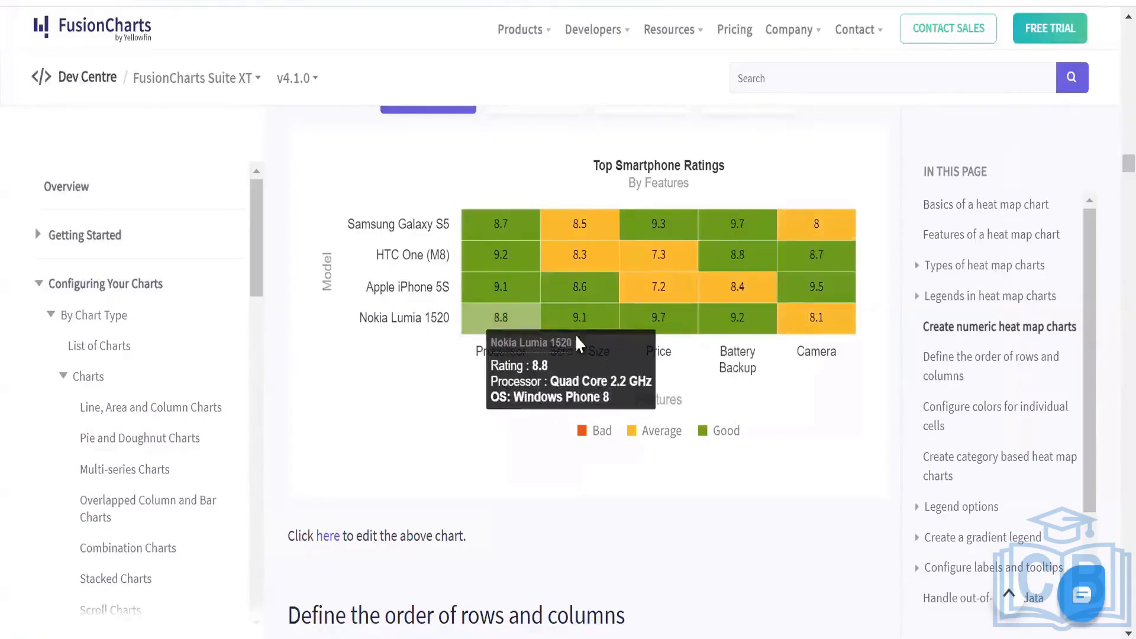
mouse_move(808, 341)
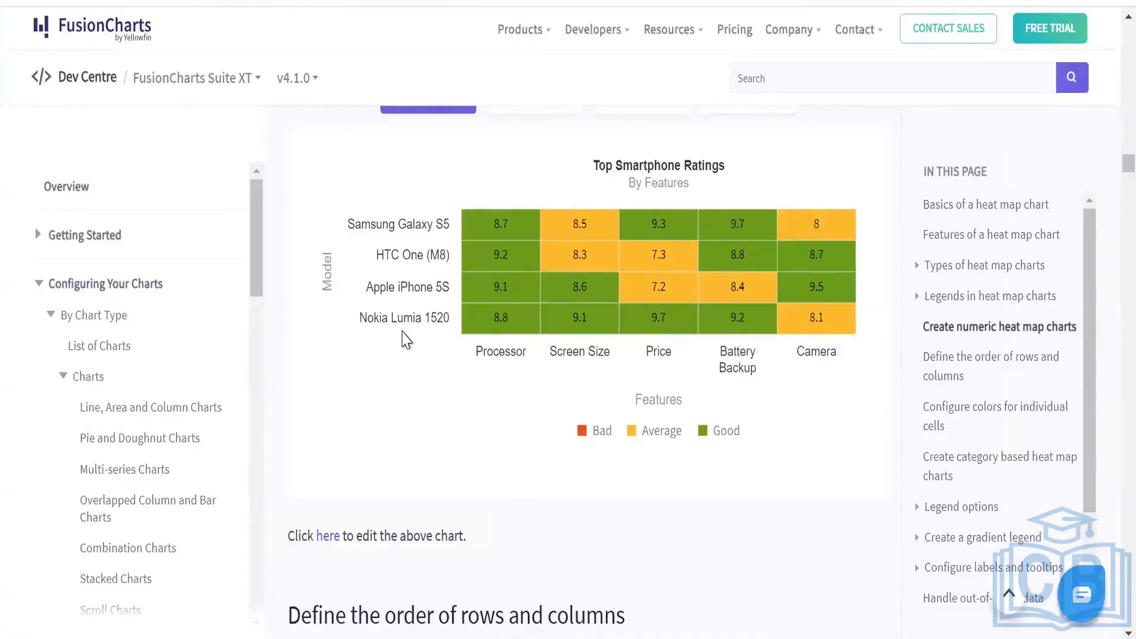
mouse_move(490, 335)
mouse_move(539, 294)
scroll(580, 438, "down", 6)
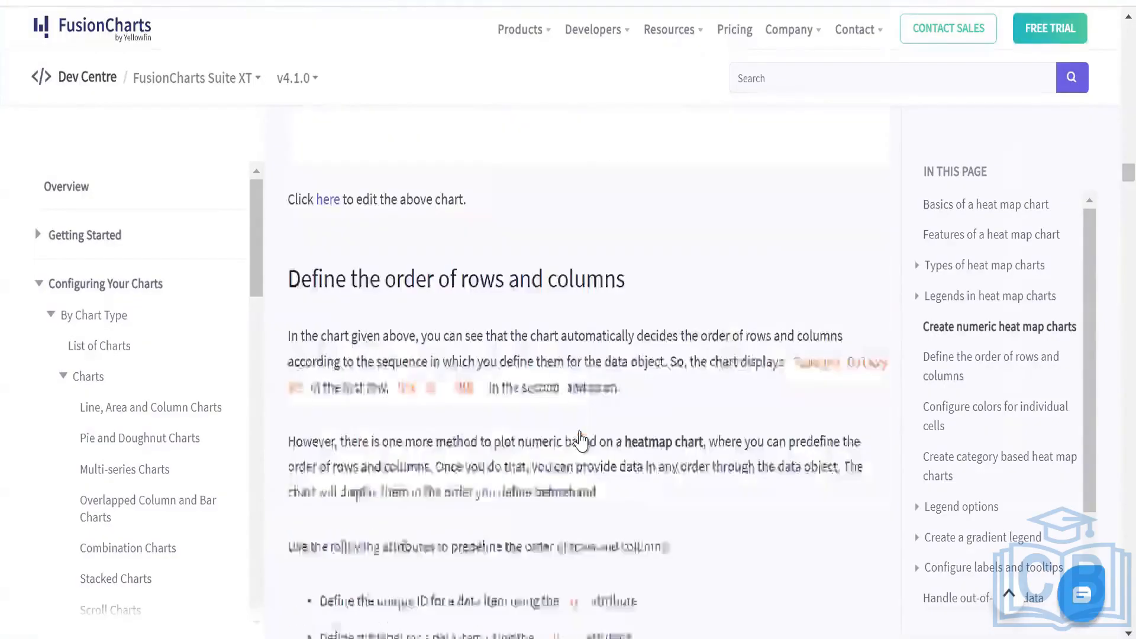
scroll(580, 438, "up", 5)
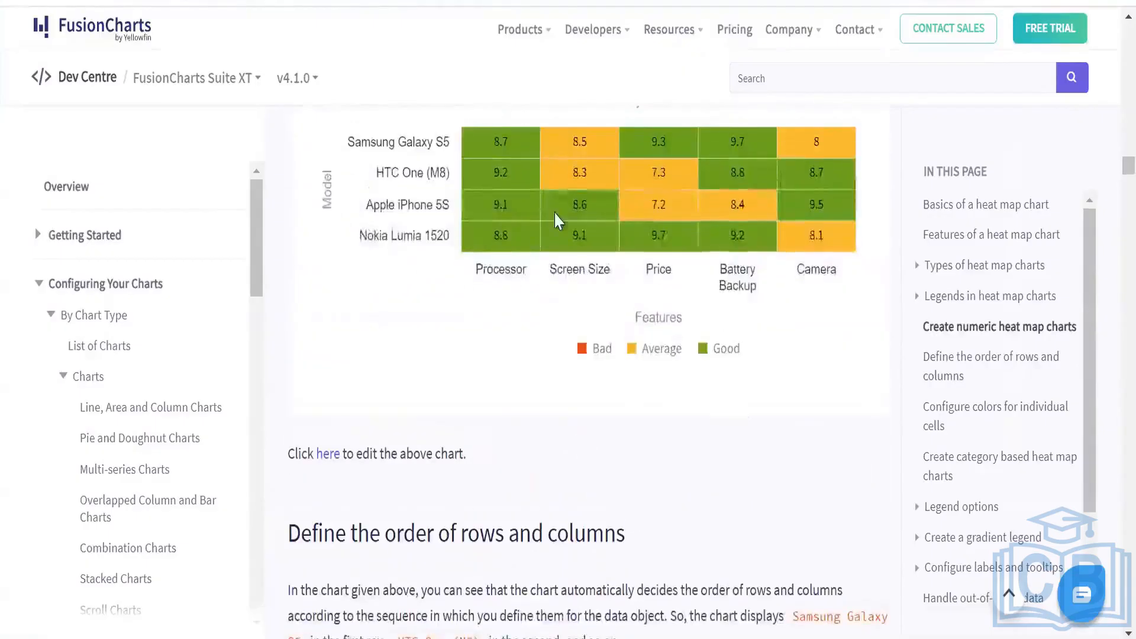
scroll(557, 219, "up", 5)
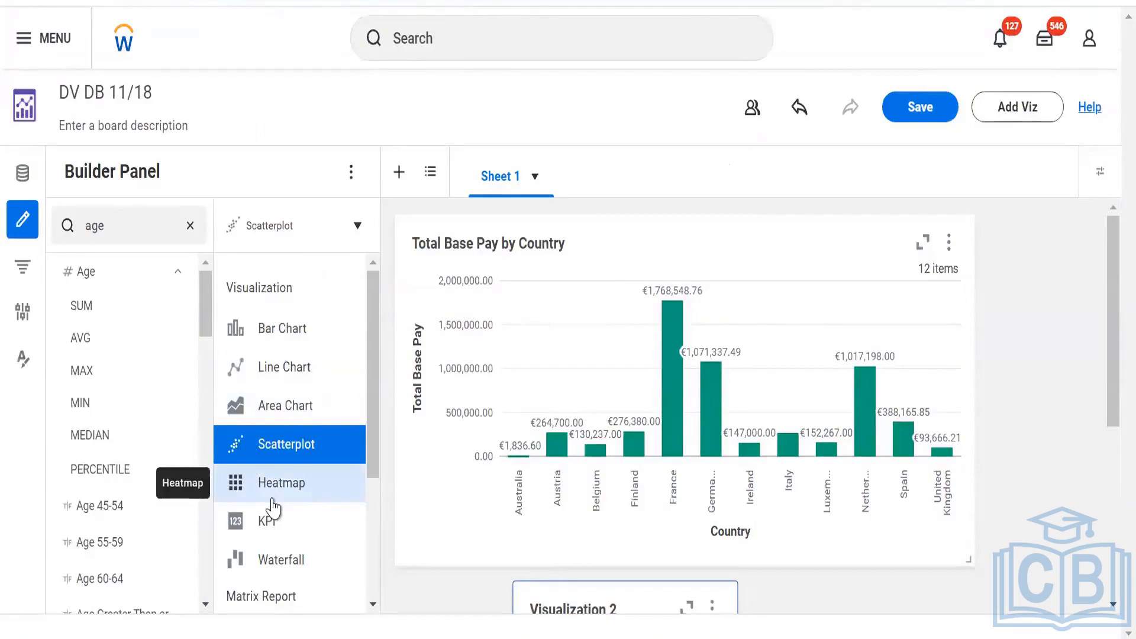
Return to the Workday board, dismiss the viz type list and select Visualization 2.
scroll(452, 578, "down", 5)
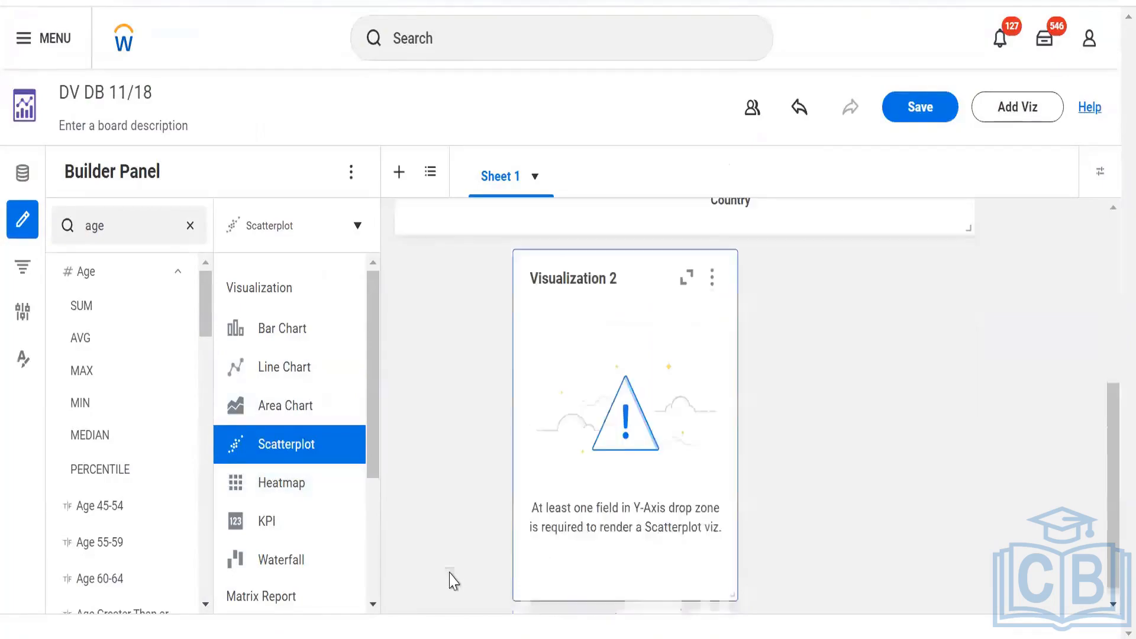
left_click(578, 249)
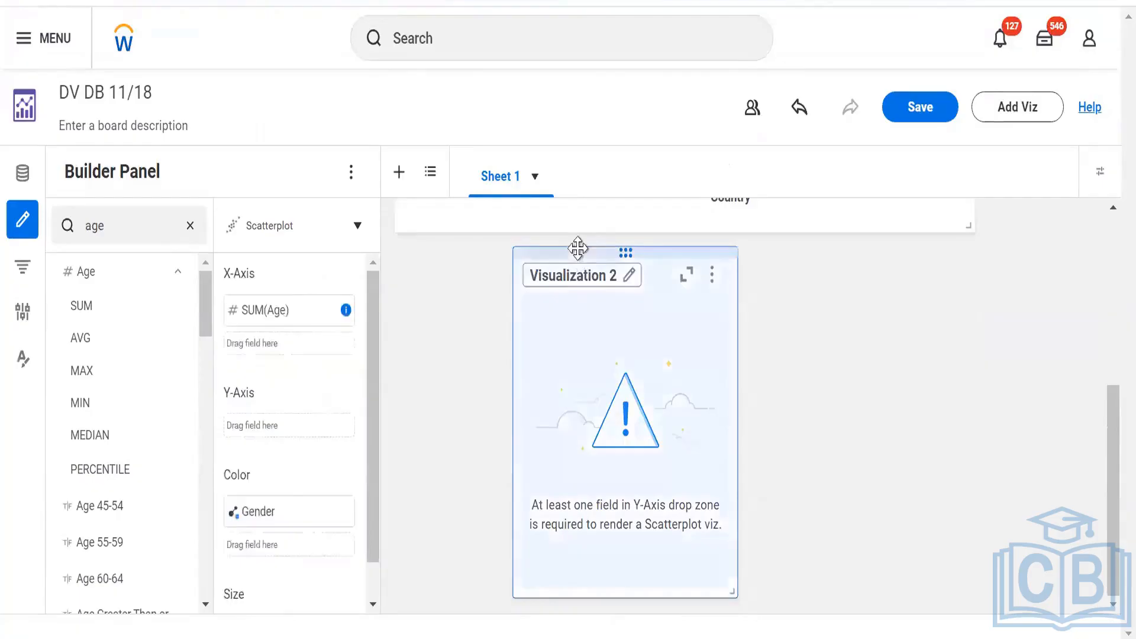
Change Visualization 2 to a KPI, replacing SUM(Age) with AVG(Age) as the base measure and removing Gender from the comparison measure.
left_click(355, 225)
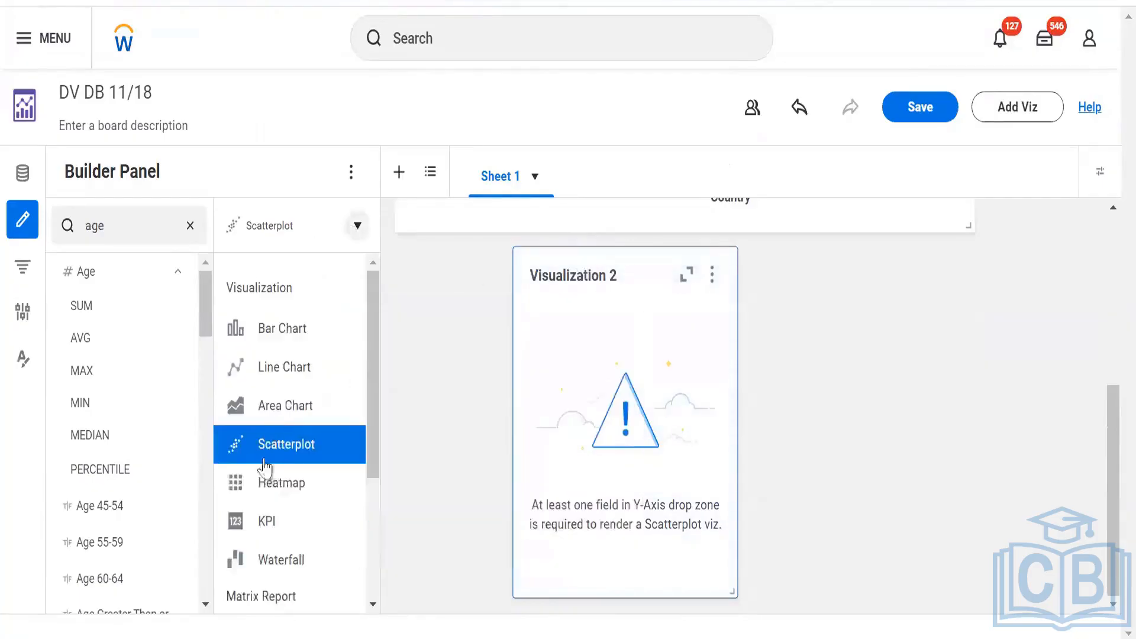
left_click(261, 518)
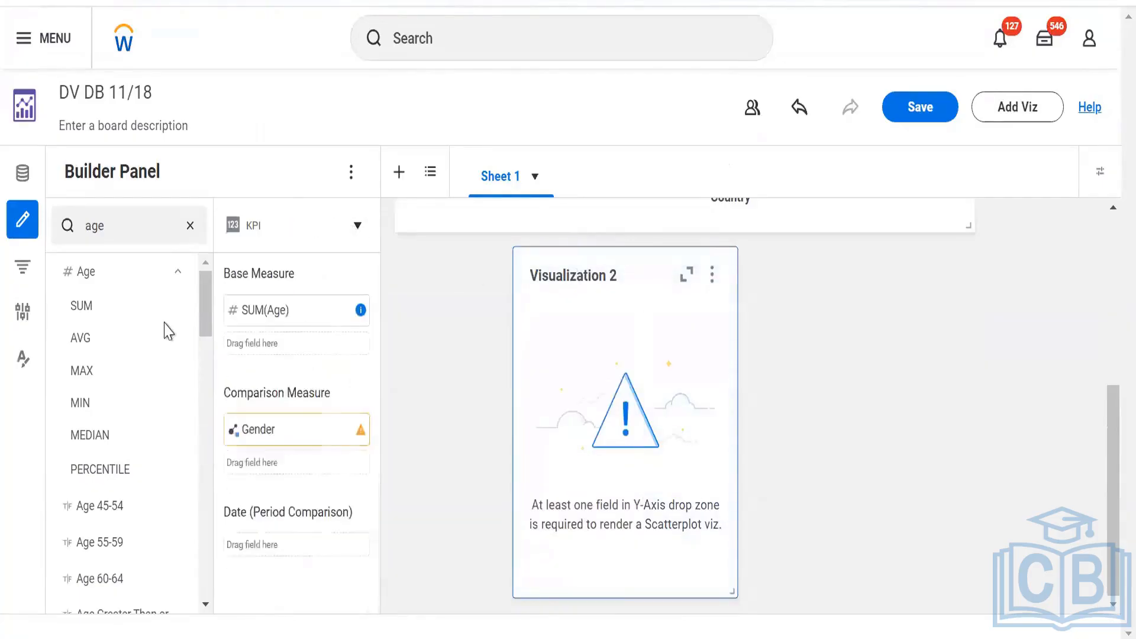
left_click(233, 310)
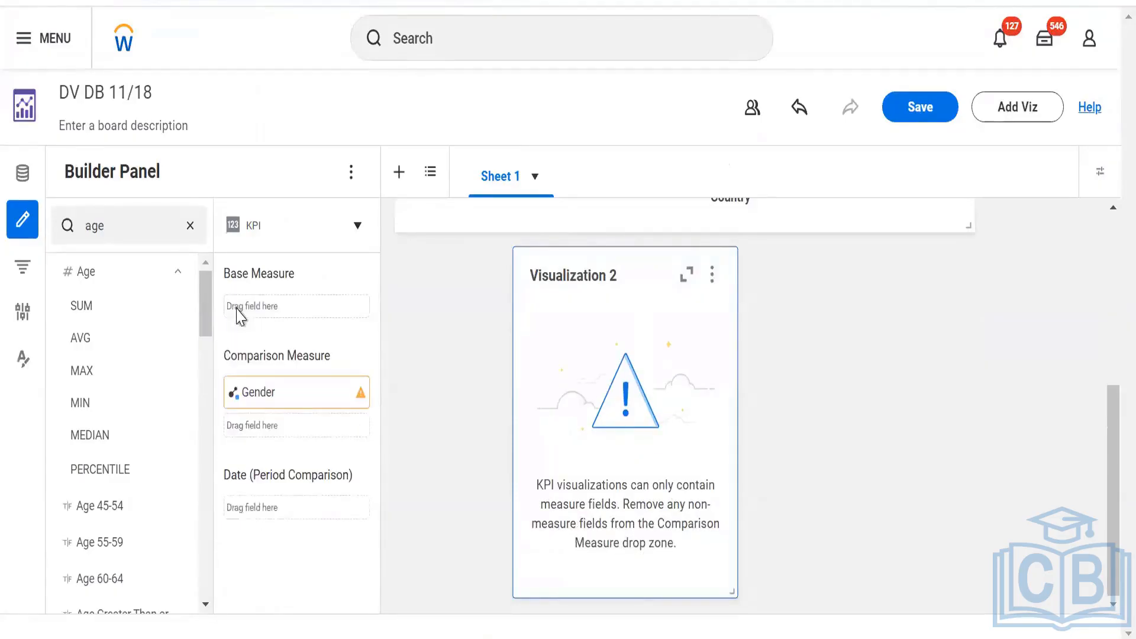
left_click_drag(245, 396, 286, 304)
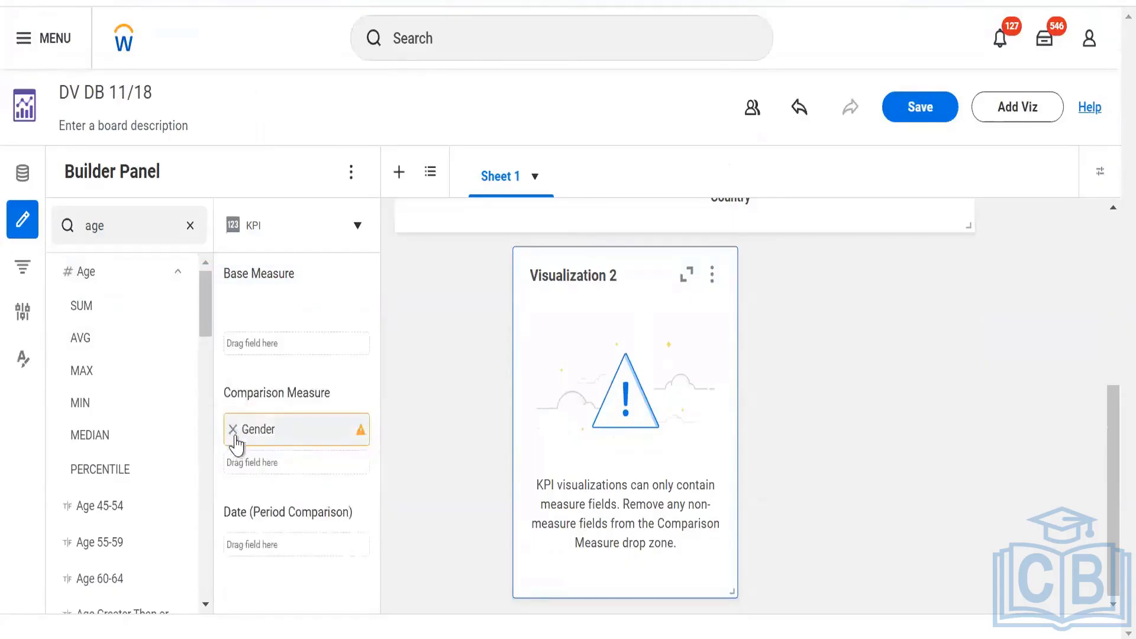
left_click(234, 429)
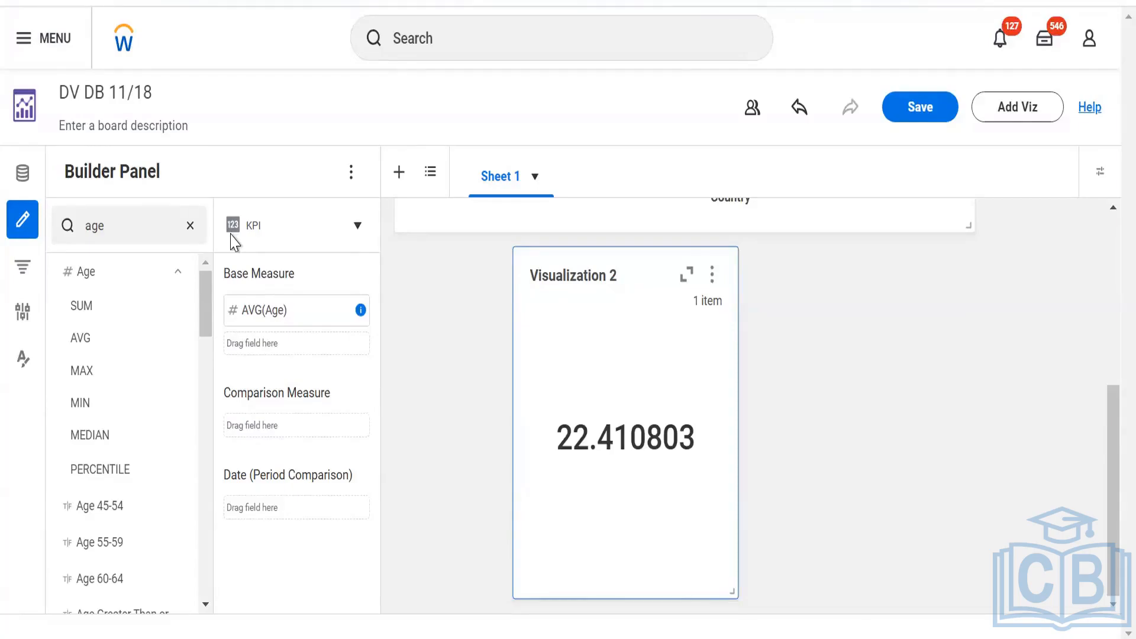
Set the AVG(Age) field's formatting type to Custom with the format 0000 and check the KPI value.
left_click(361, 310)
left_click(410, 327)
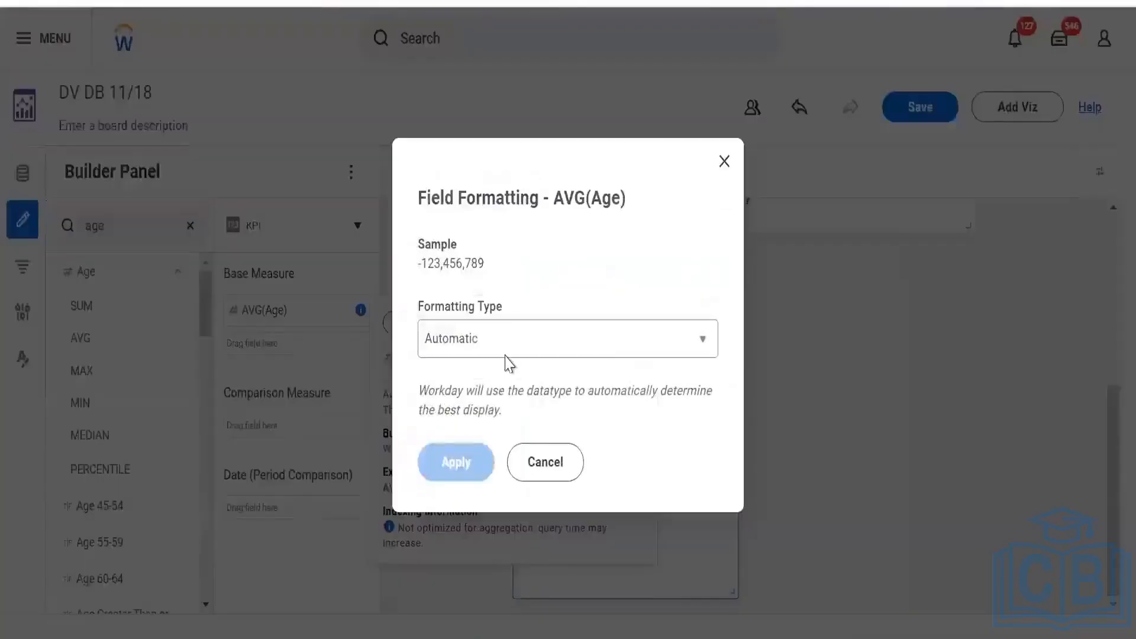
left_click(503, 355)
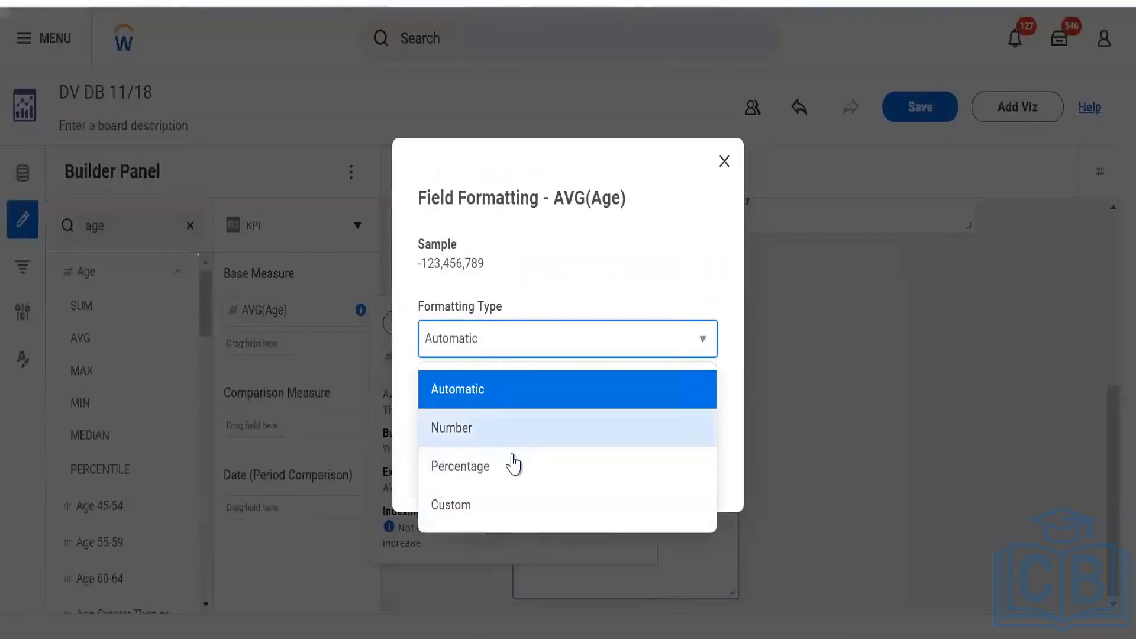
left_click(506, 507)
left_click(509, 384)
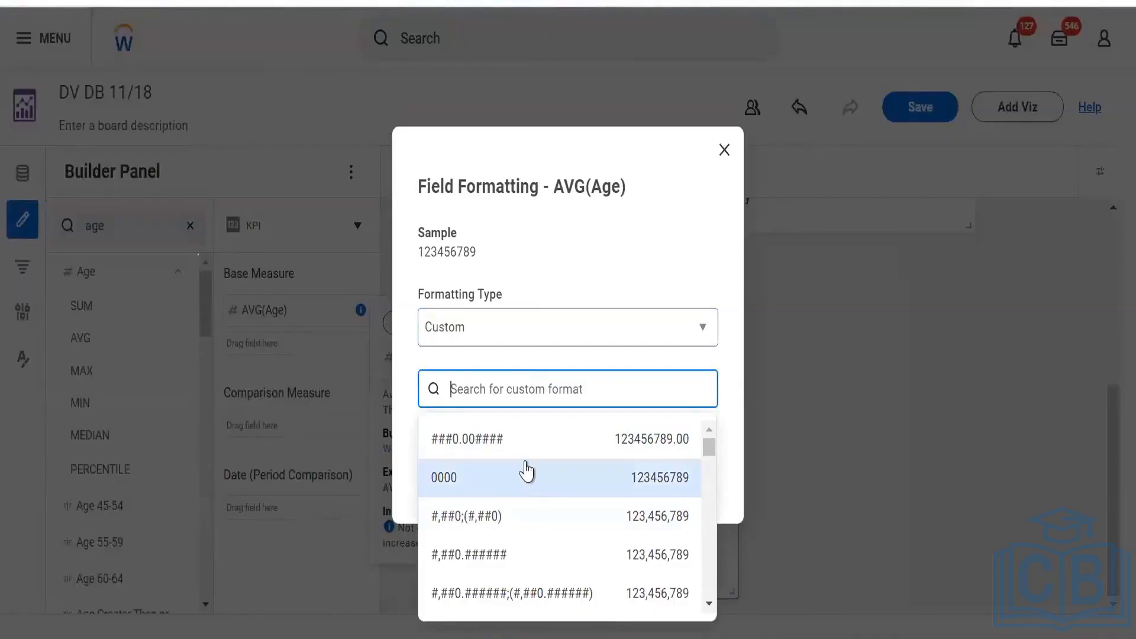
left_click(526, 476)
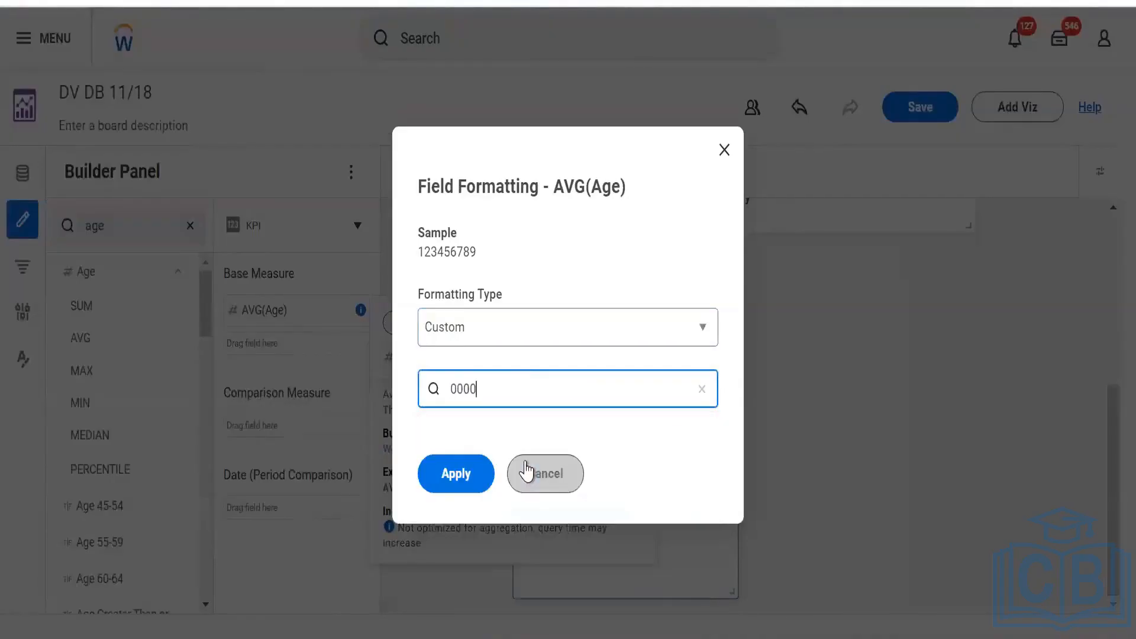
left_click(455, 476)
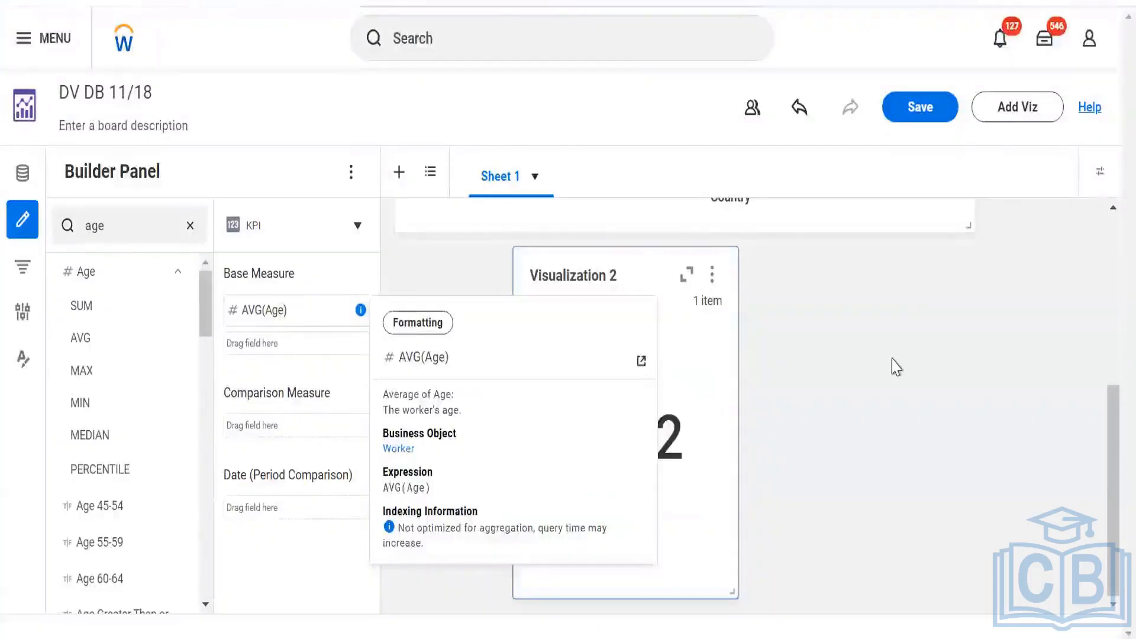
mouse_move(694, 410)
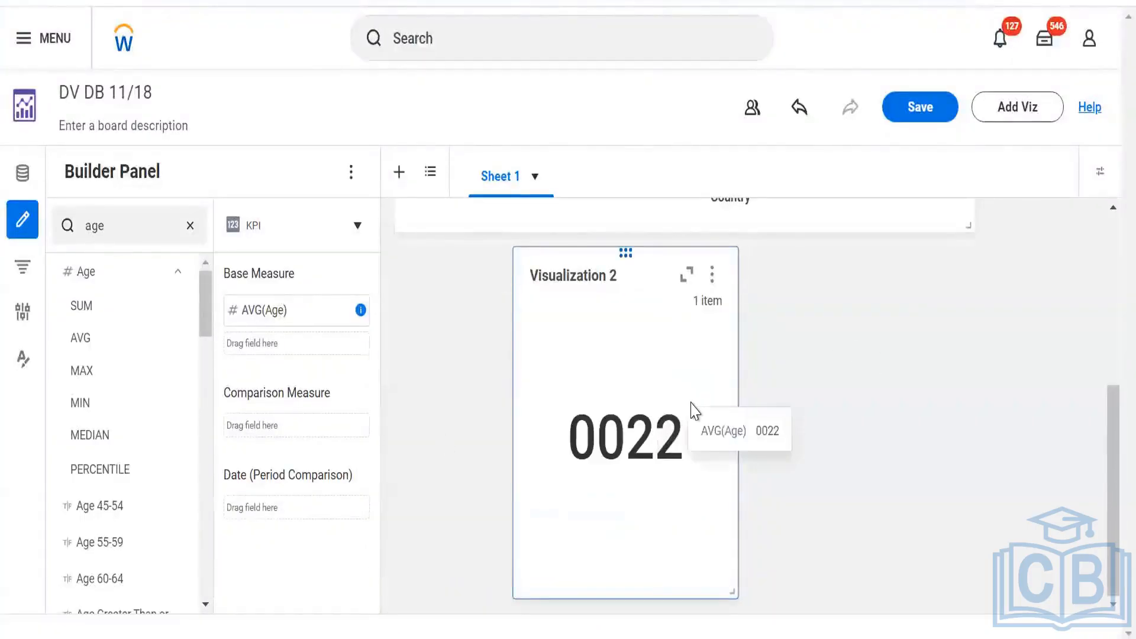
Reopen the field formatting of AVG(Age) and shorten the custom format search to 00.
left_click(360, 311)
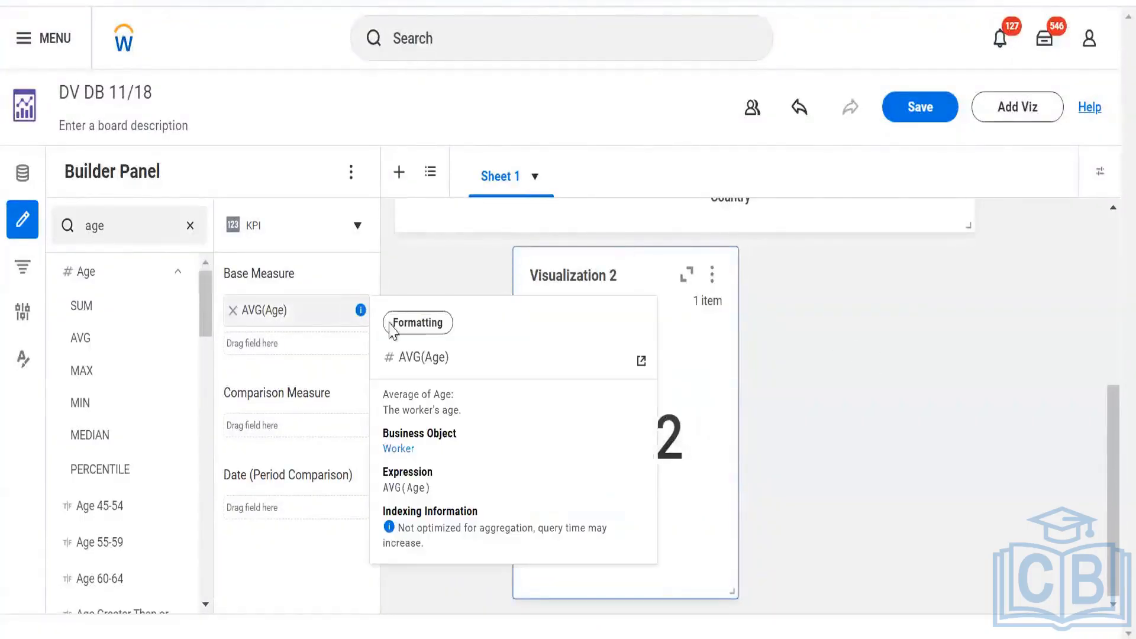
left_click(395, 325)
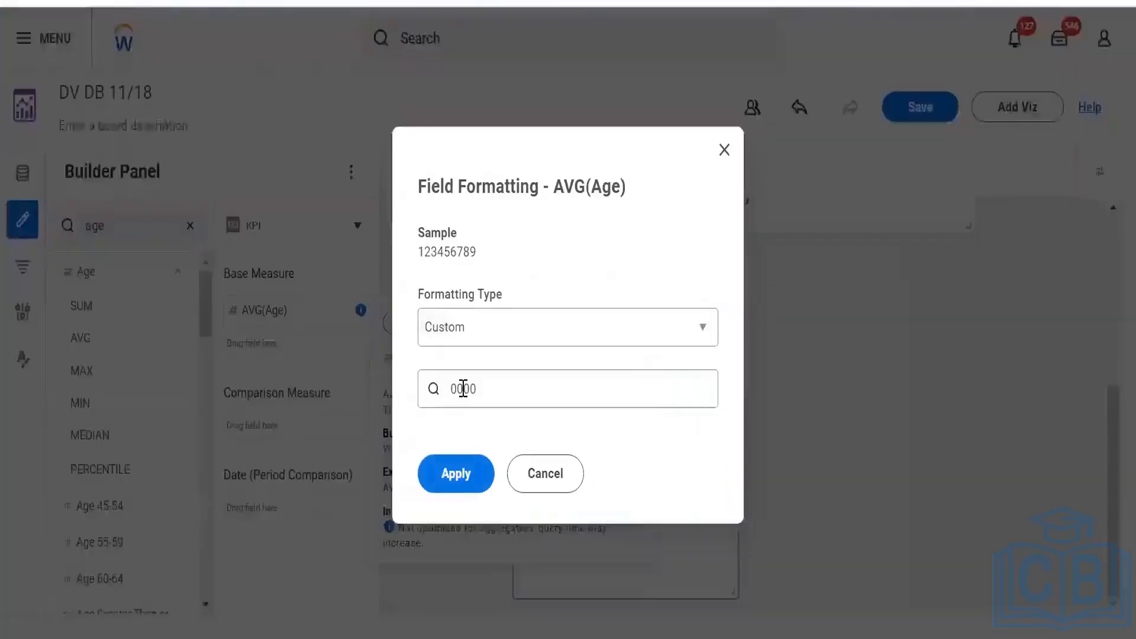
left_click(463, 389)
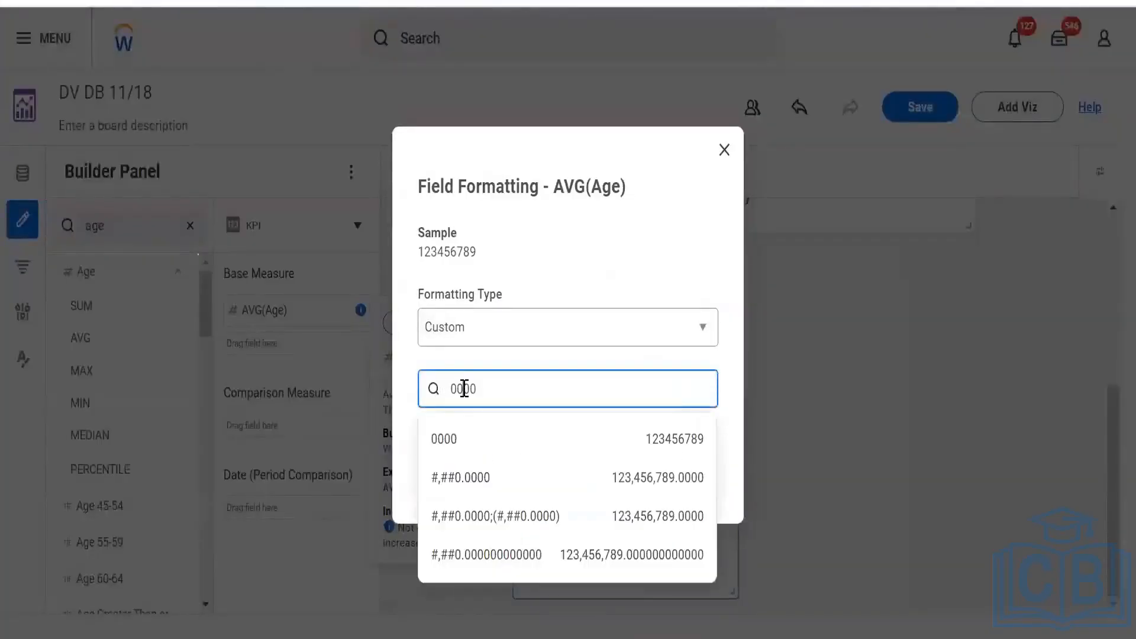
key("Delete")
key("Delete")
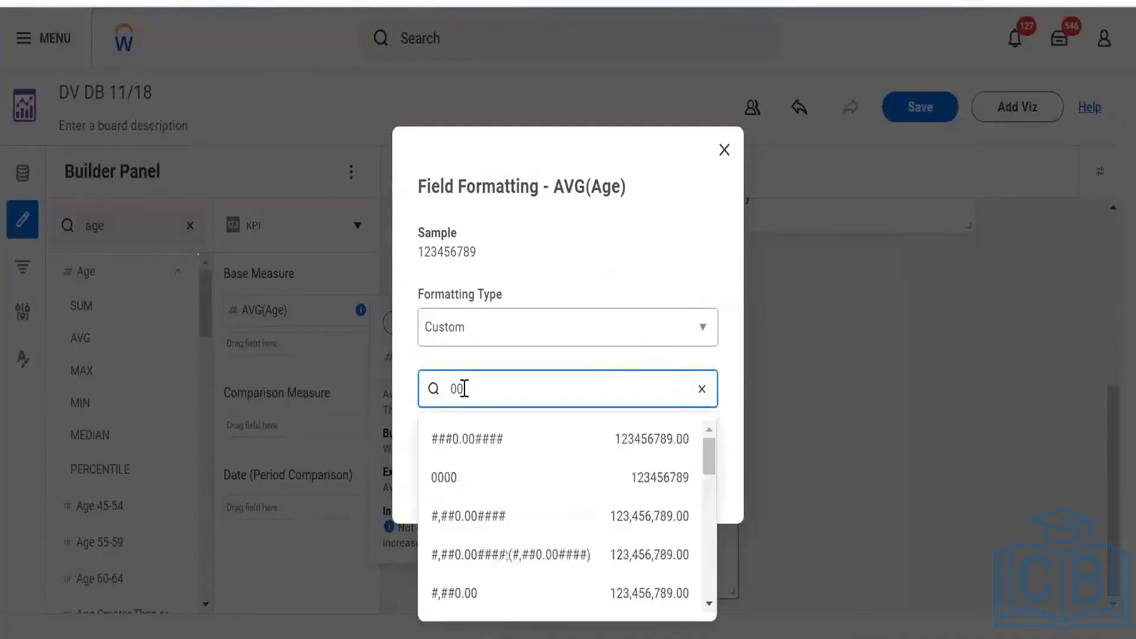
left_click(660, 356)
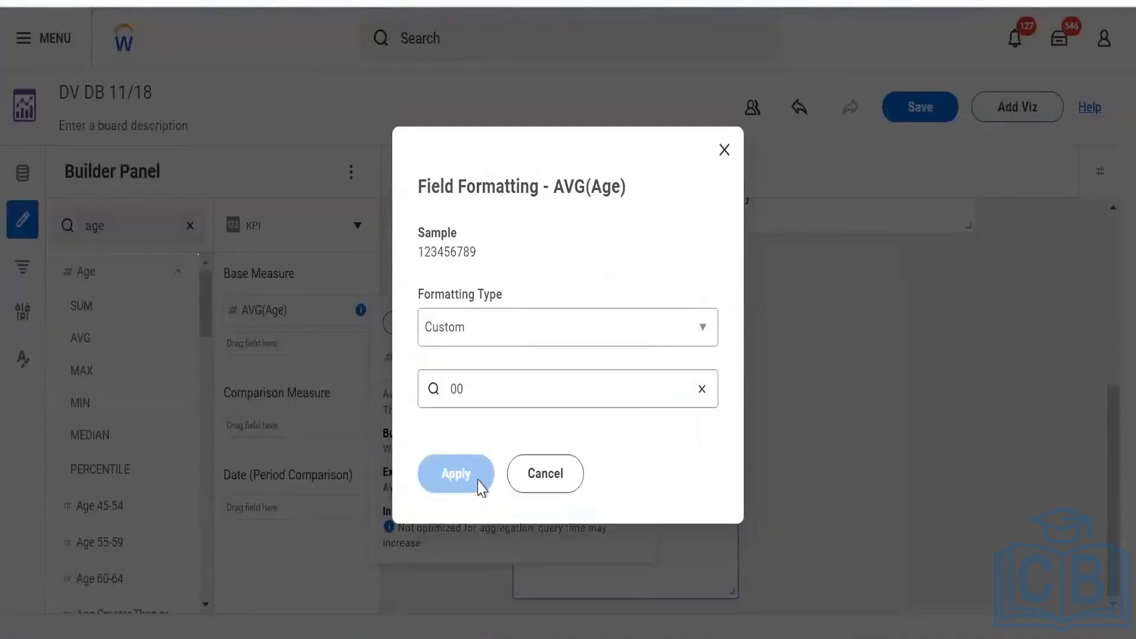
Look through the matching custom formats, apply 000 to AVG(Age) and dismiss the field details.
left_click(469, 389)
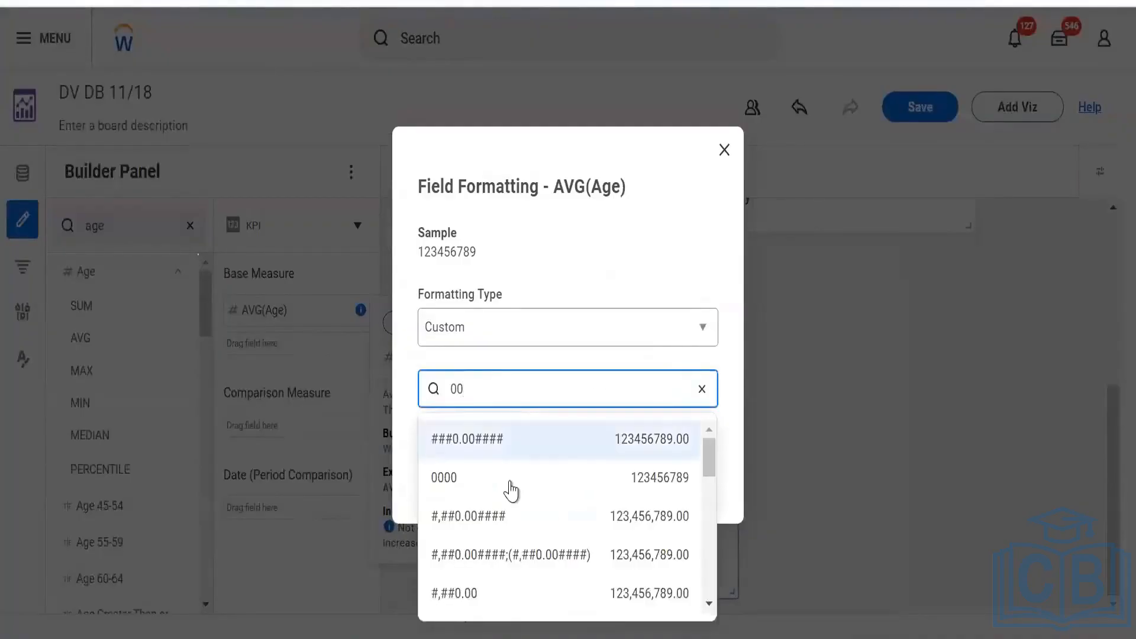
scroll(511, 491, "down", 2)
scroll(511, 494, "down", 5)
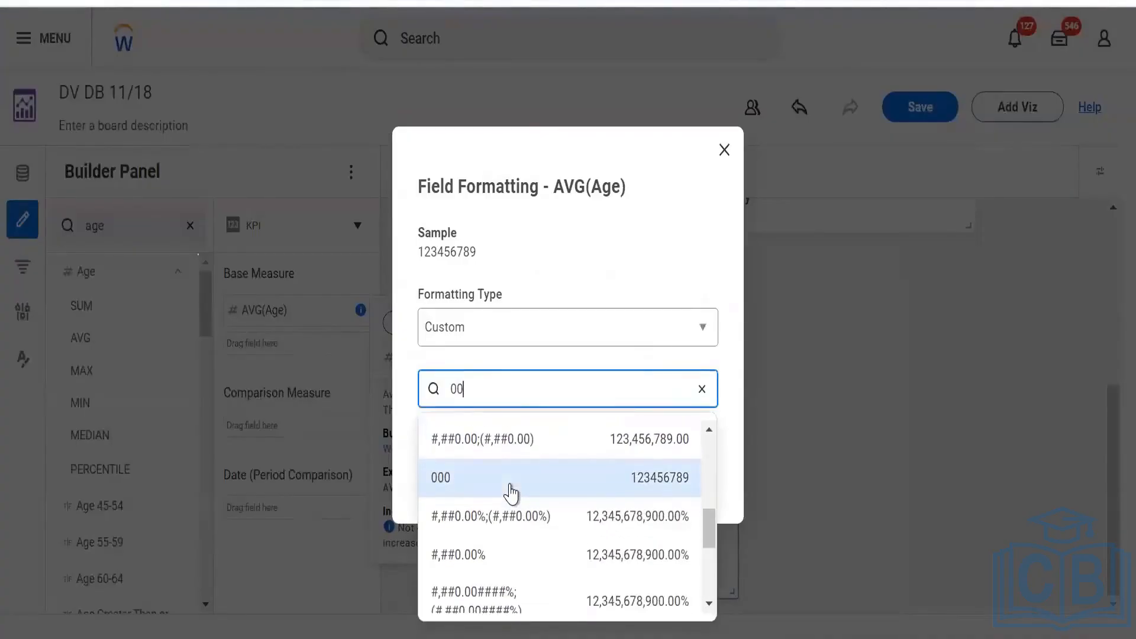
scroll(511, 493, "down", 4)
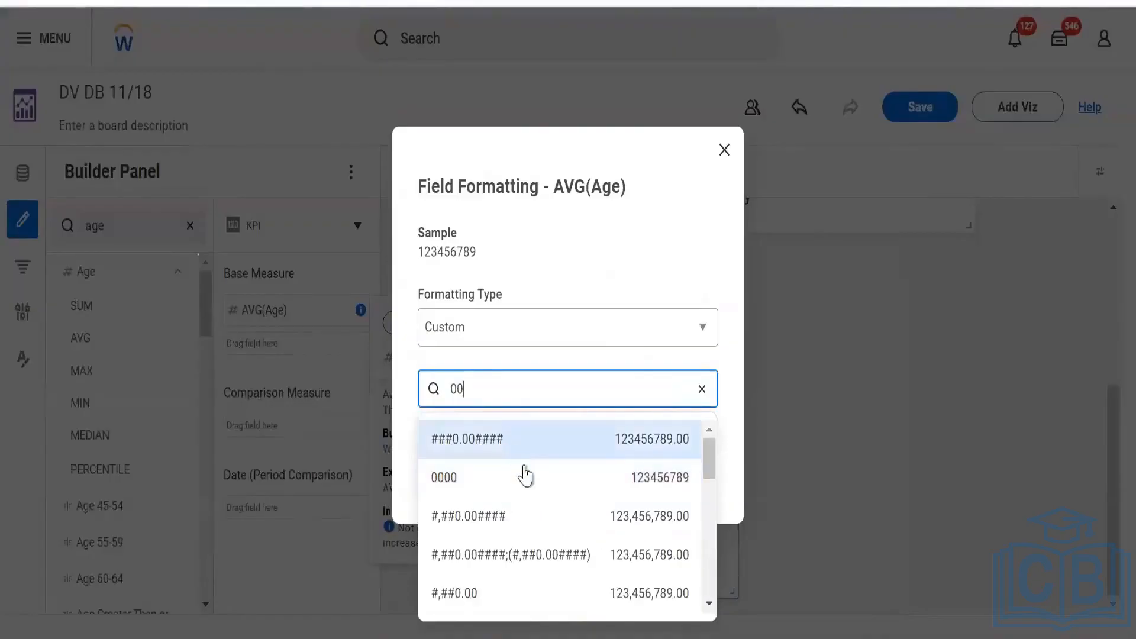
scroll(529, 534, "down", 1)
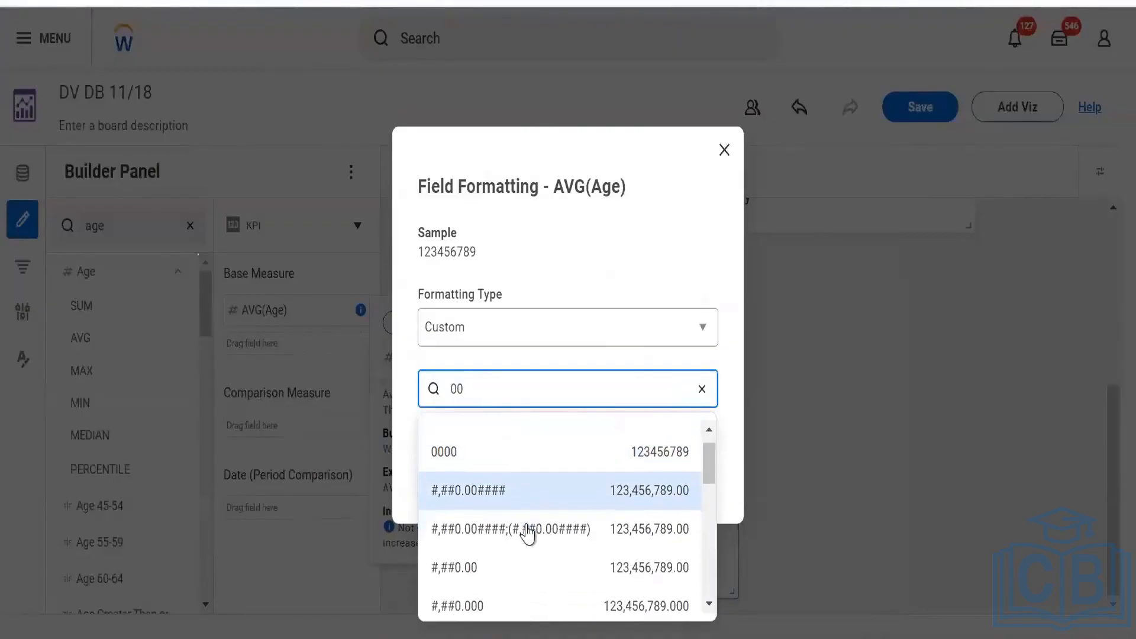
scroll(529, 534, "down", 5)
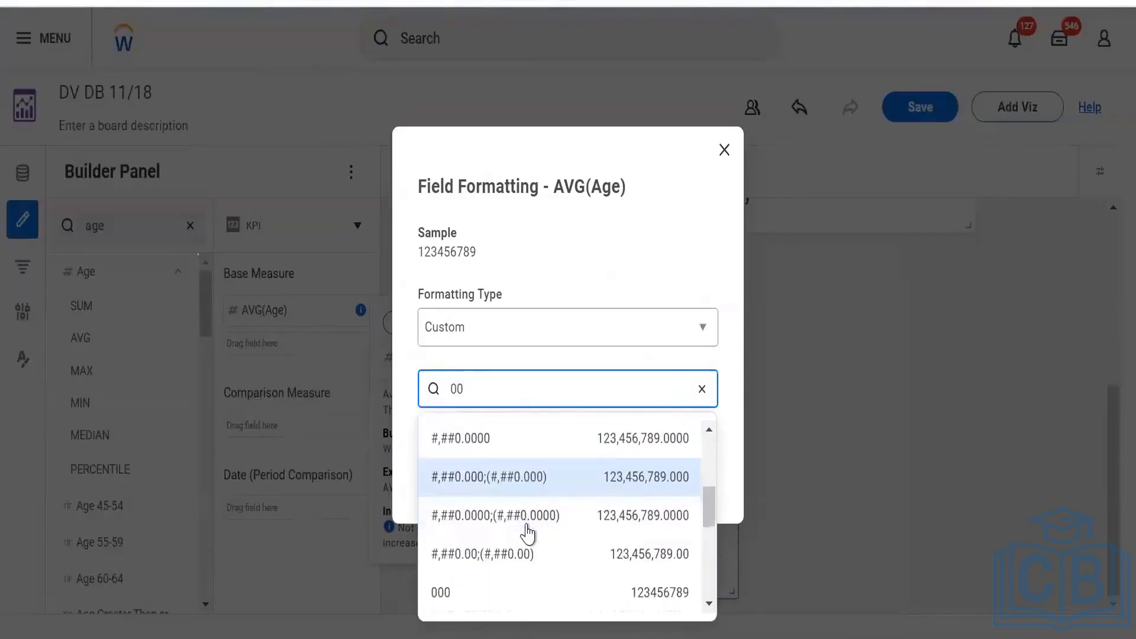
scroll(528, 534, "down", 3)
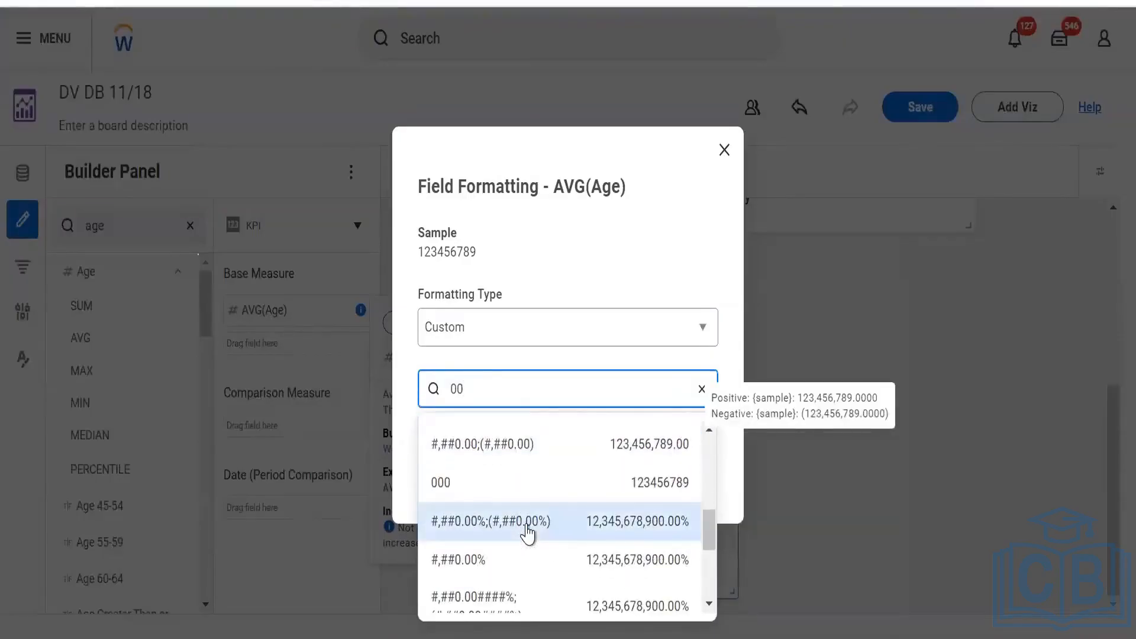
scroll(528, 534, "down", 4)
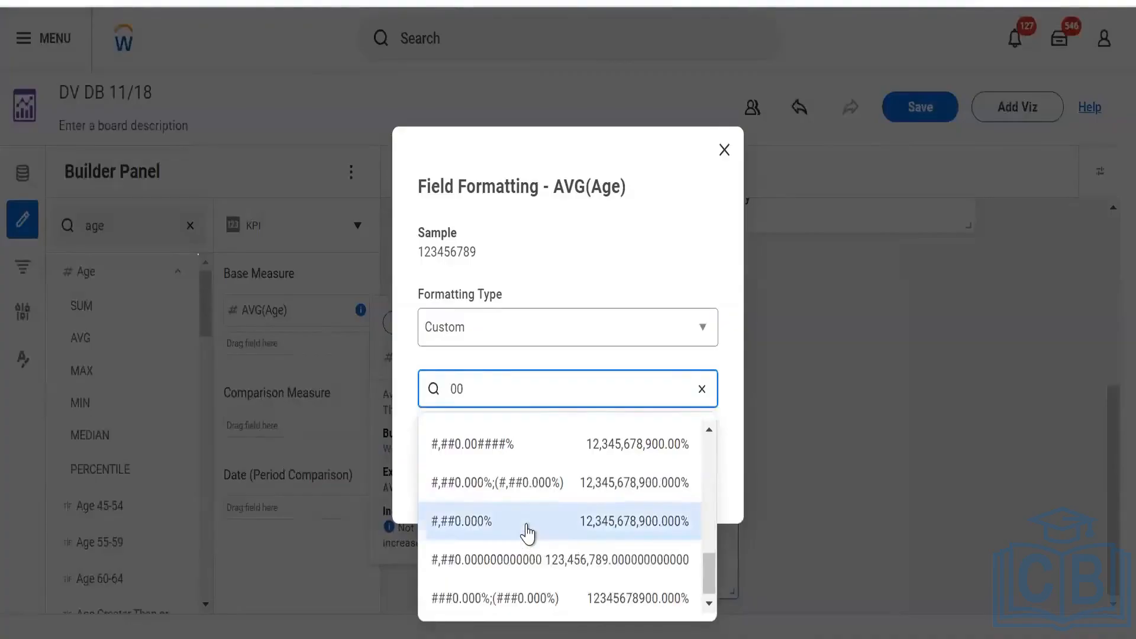
scroll(527, 530, "up", 4)
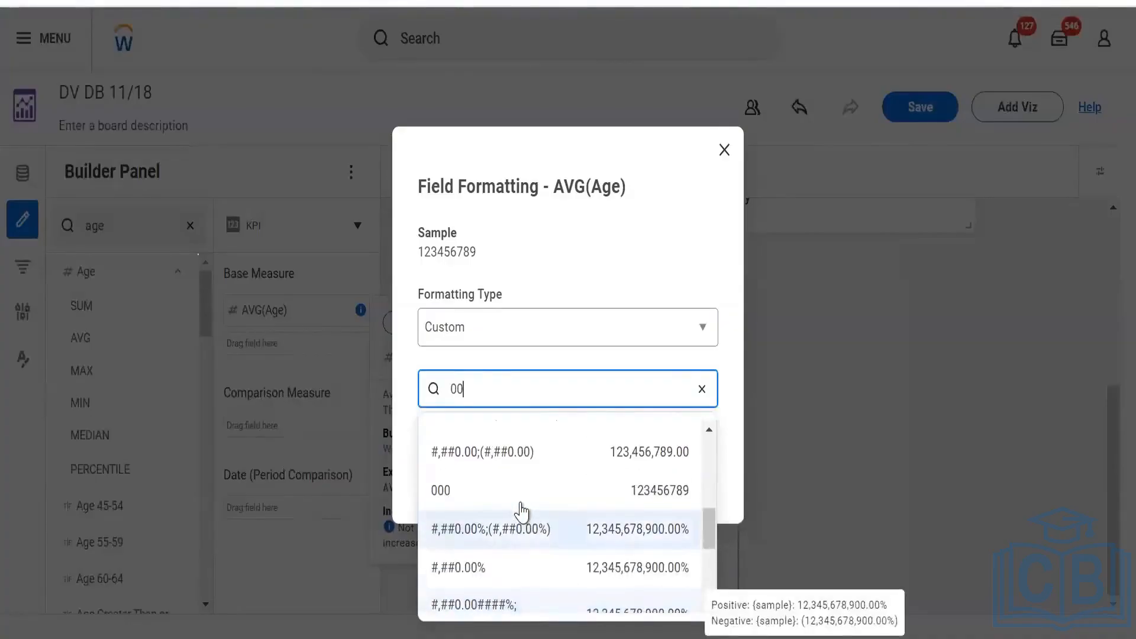
left_click(520, 504)
left_click(465, 475)
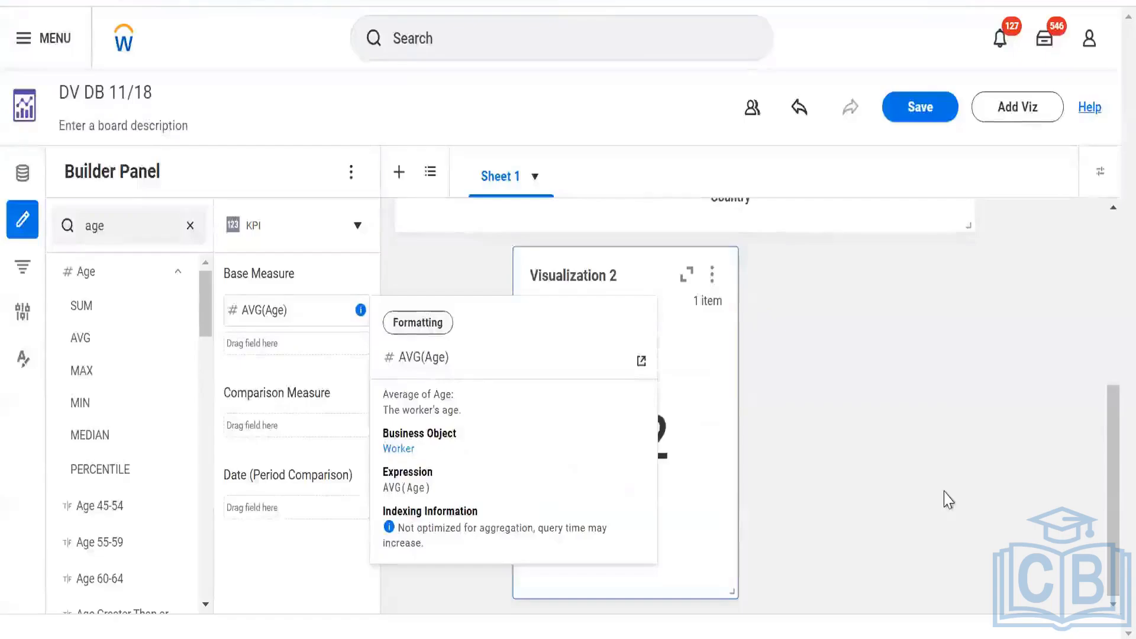
left_click(947, 500)
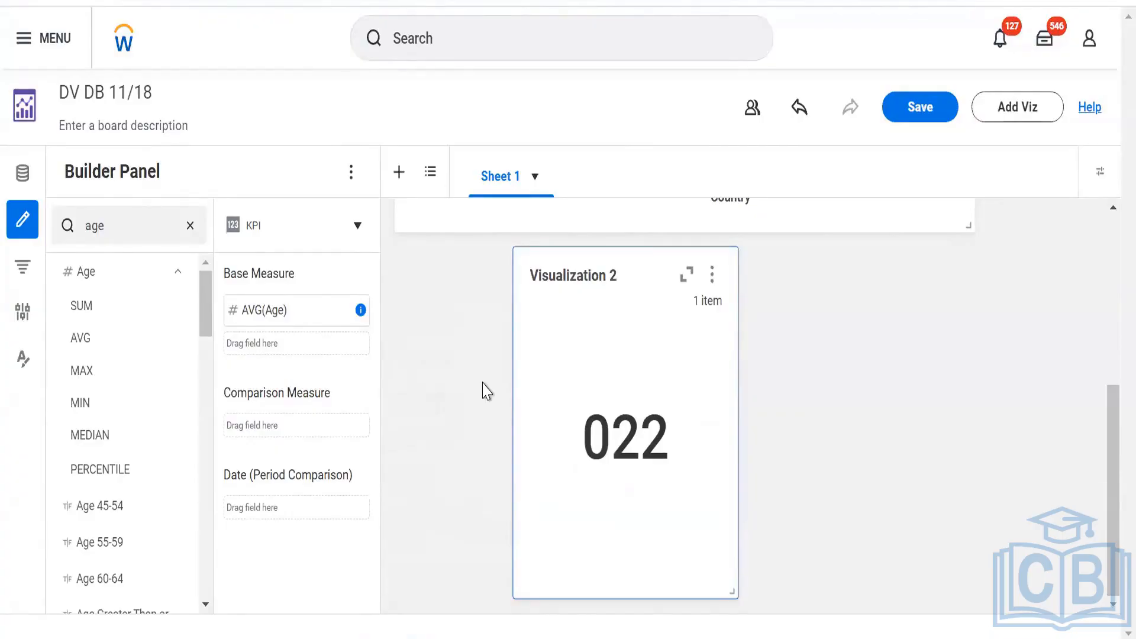
Reload the board page in the browser.
key("F5")
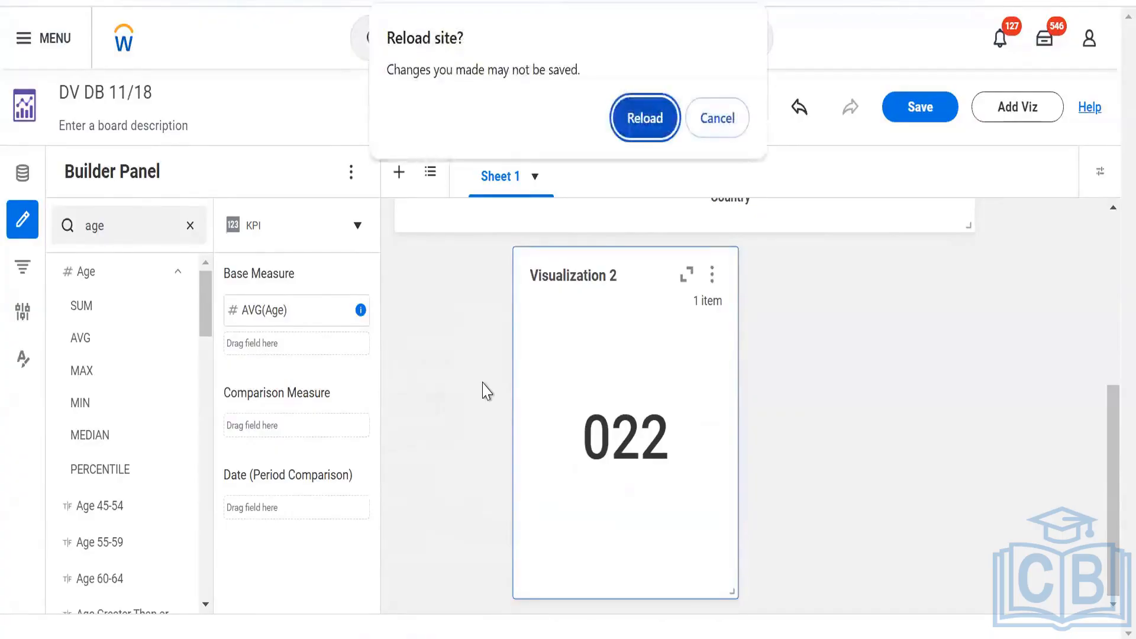